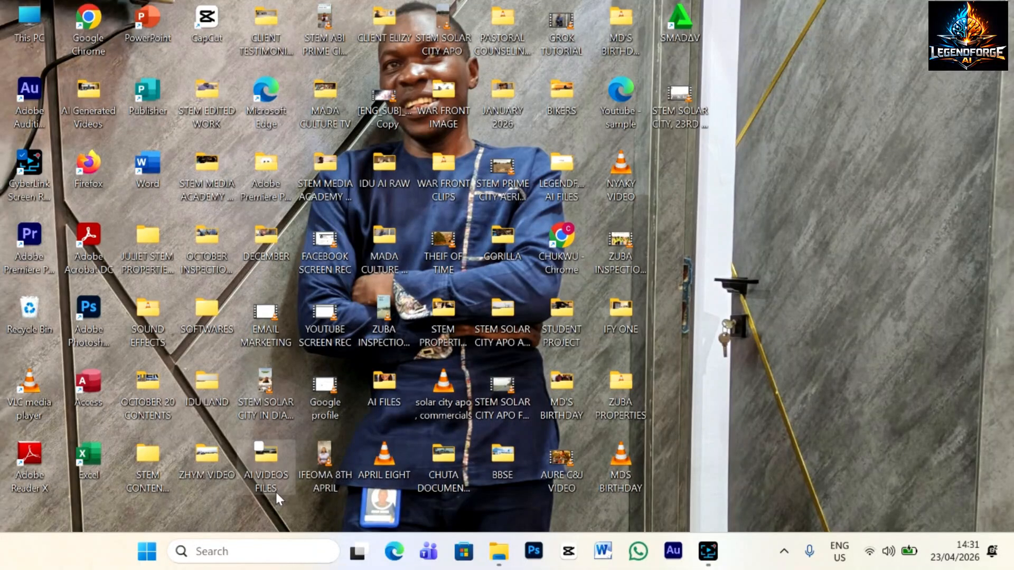
Launch Chrome and open Facebook from the 'facebook' address-bar suggestion.
double_click(563, 238)
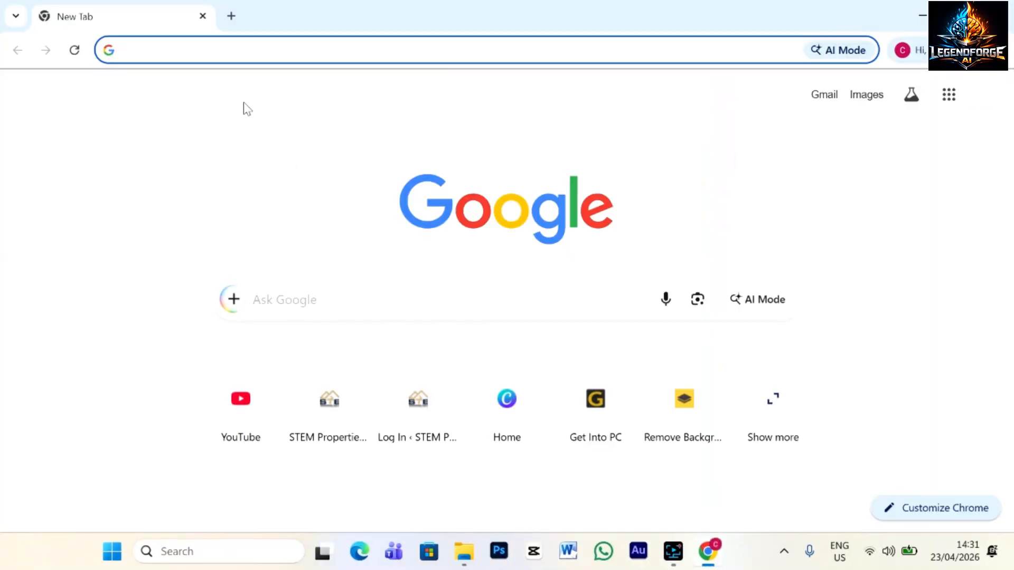
click(217, 50)
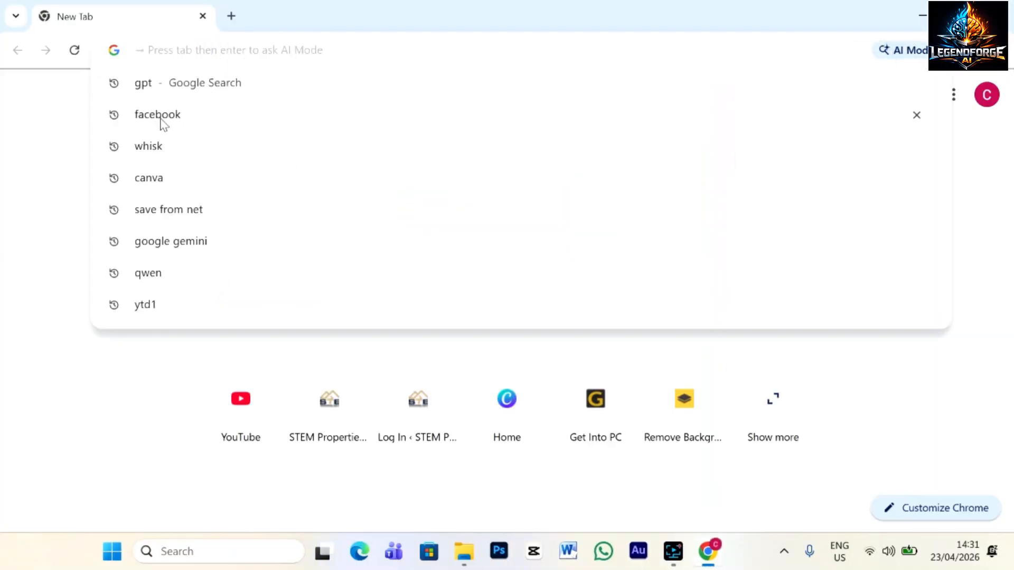
click(161, 116)
click(100, 256)
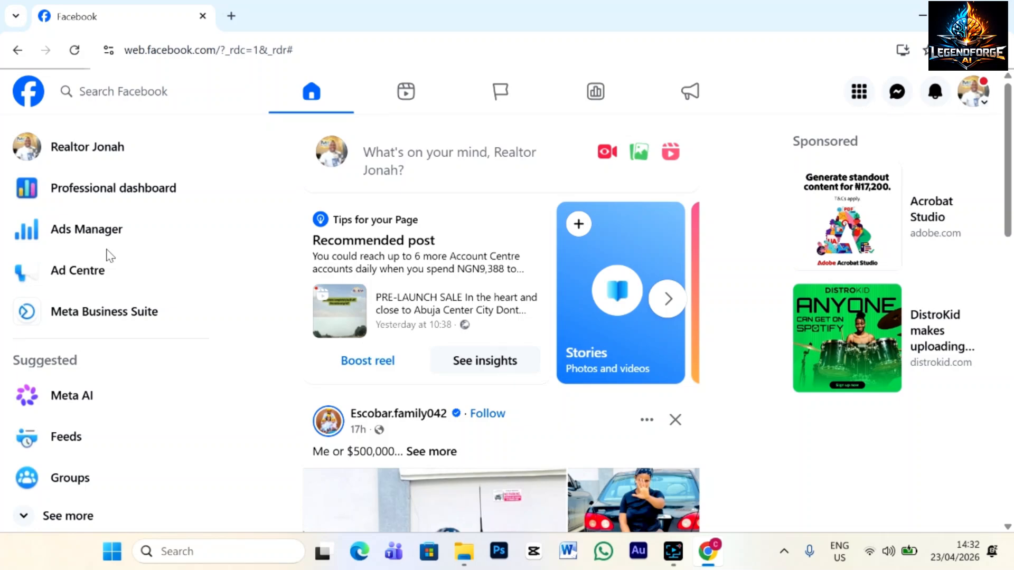
Switch to the realtor business Page and open Meta Business Suite from its Manage Page sidebar.
click(985, 108)
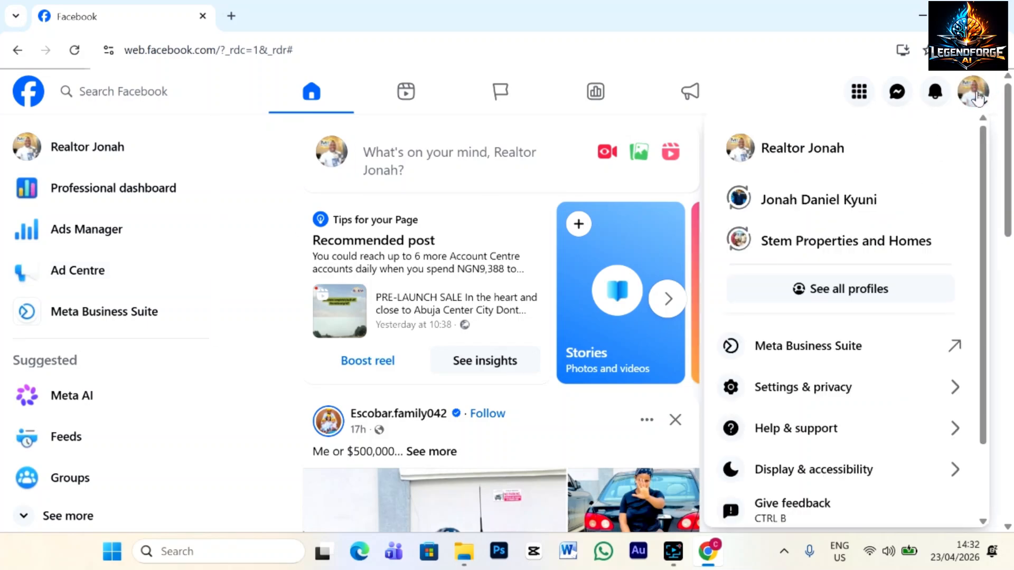
click(811, 154)
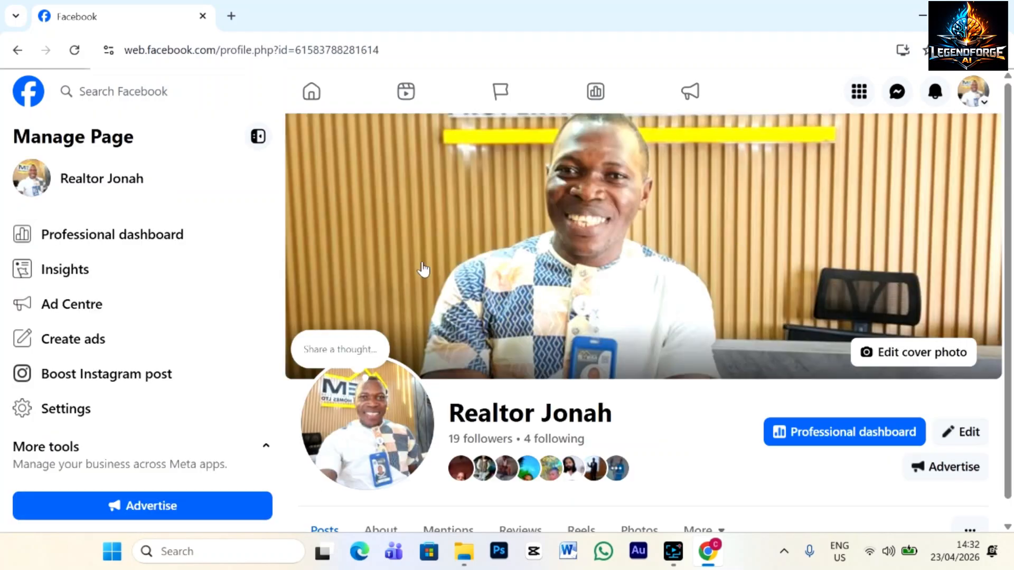
scroll(568, 296, down, 1)
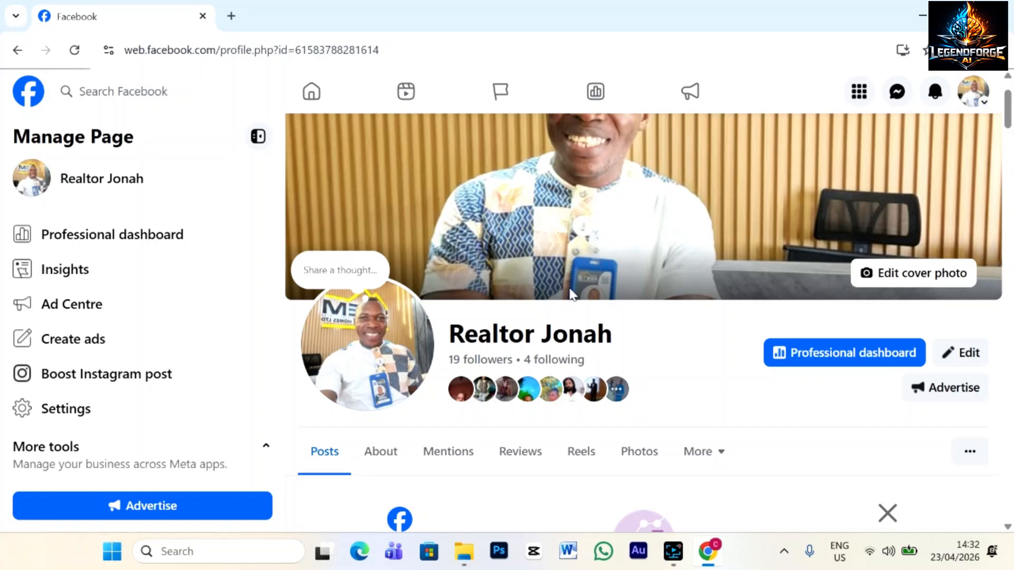
scroll(563, 302, down, 1)
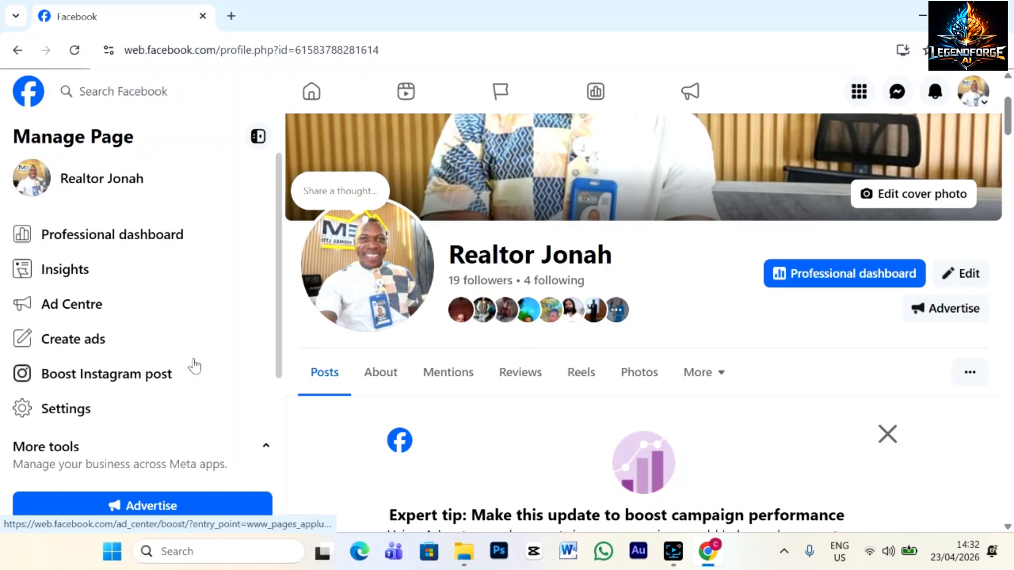
scroll(195, 366, down, 3)
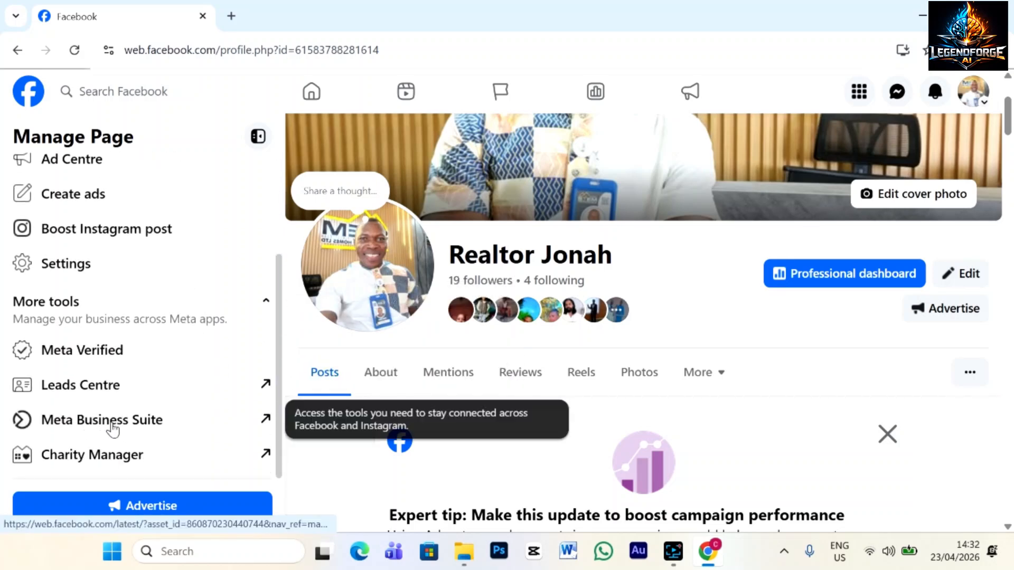
click(121, 421)
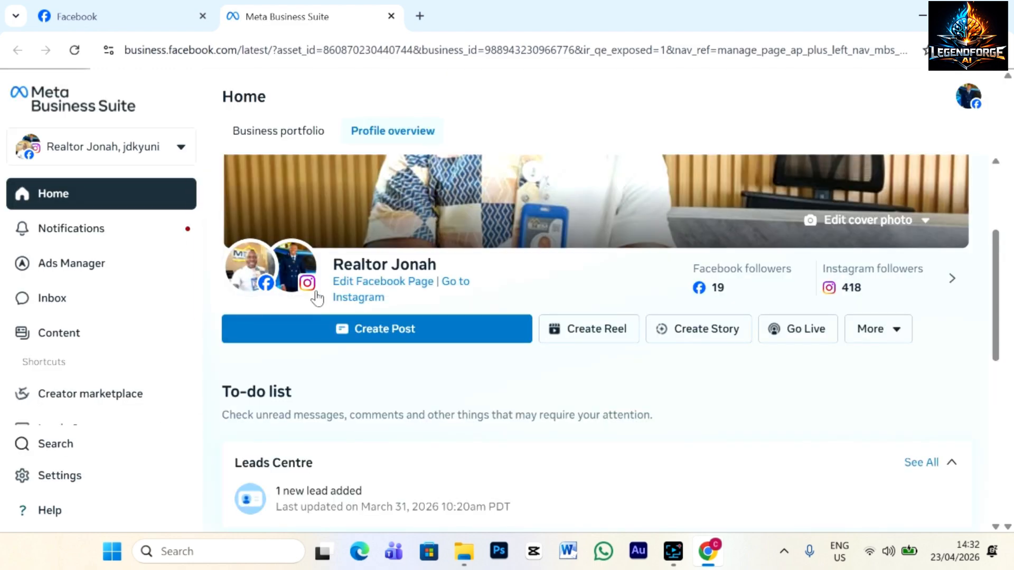
Open Campaigns from the Ads Manager flyout in the Business Suite sidebar.
mouse_move(310, 292)
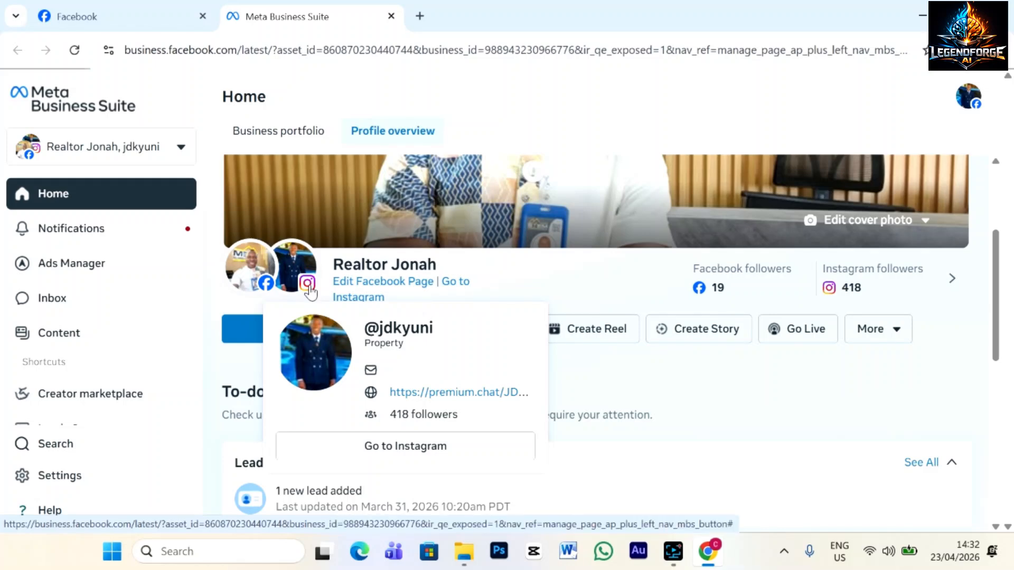
mouse_move(228, 275)
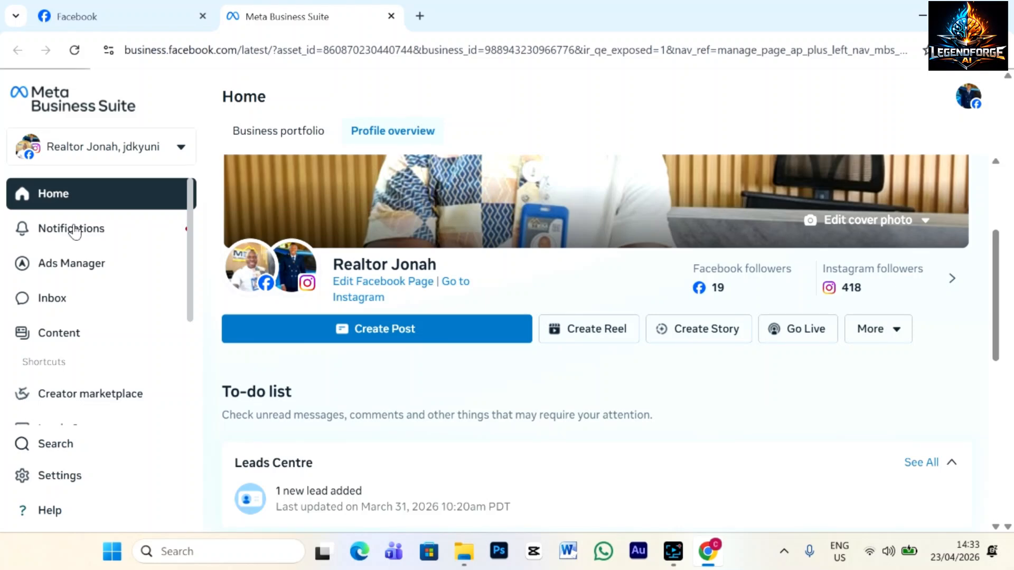
mouse_move(139, 272)
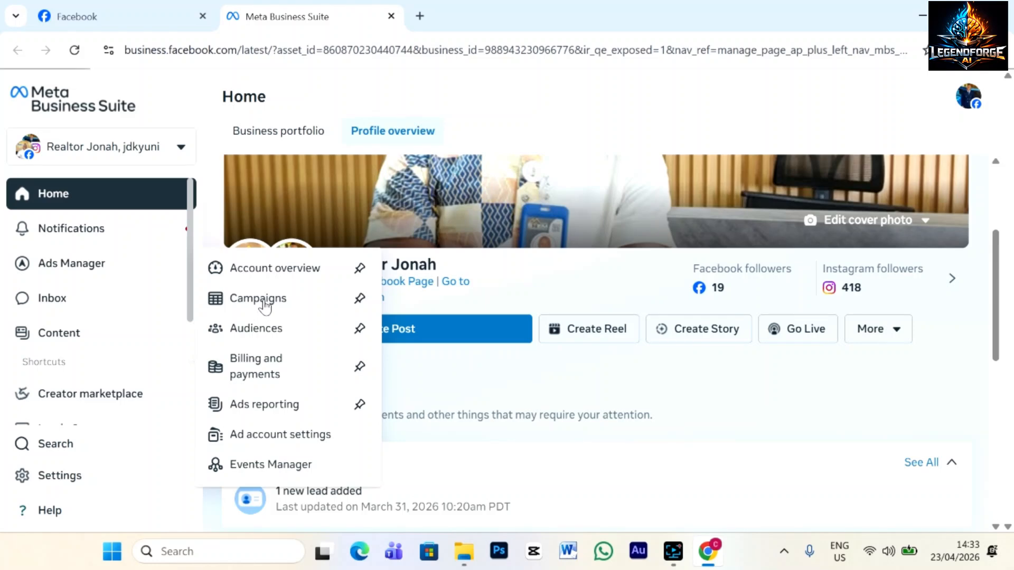
click(264, 299)
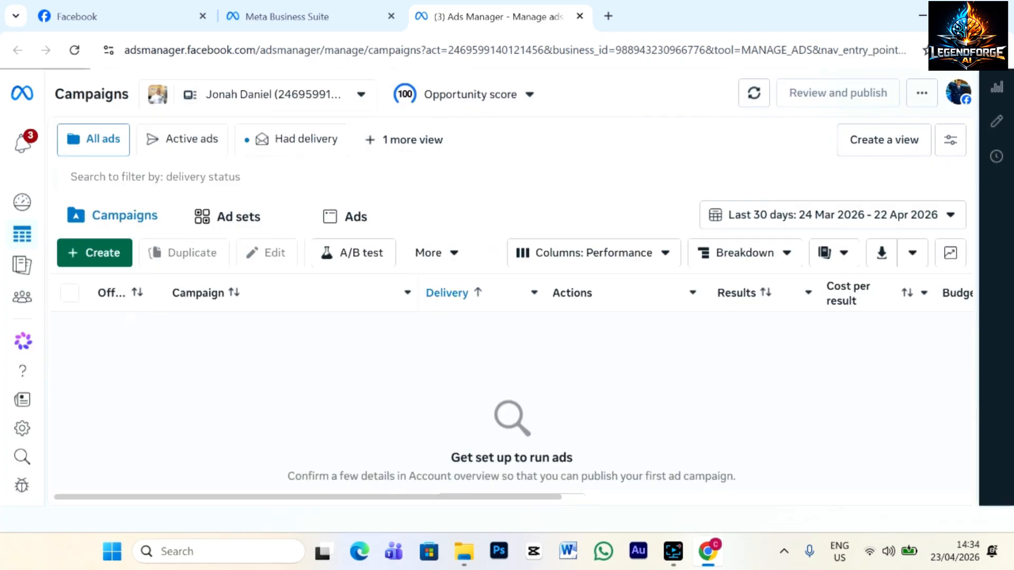
Switch to the personal portfolio's second ad account and begin a new campaign.
click(362, 97)
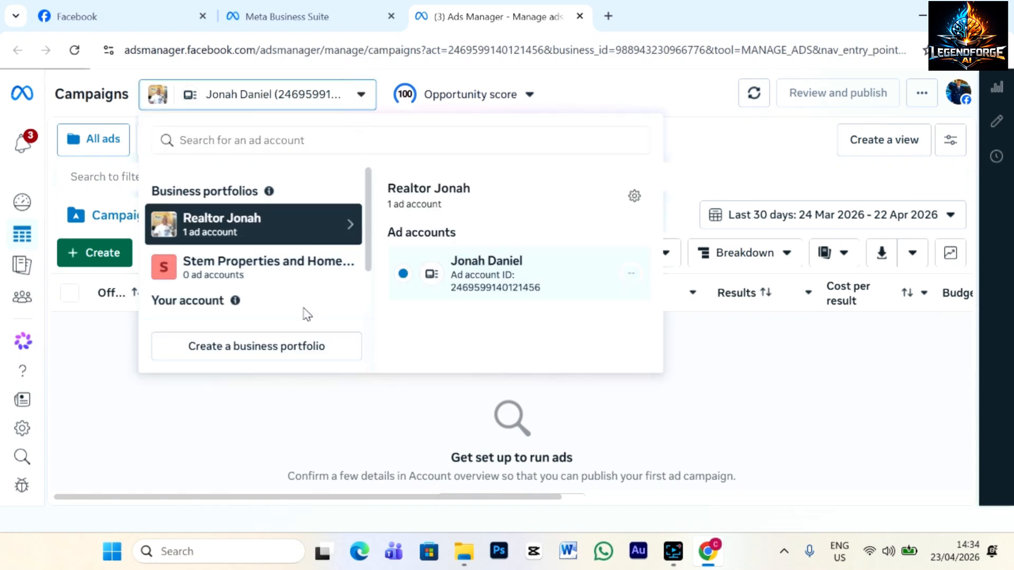
scroll(305, 314, down, 1)
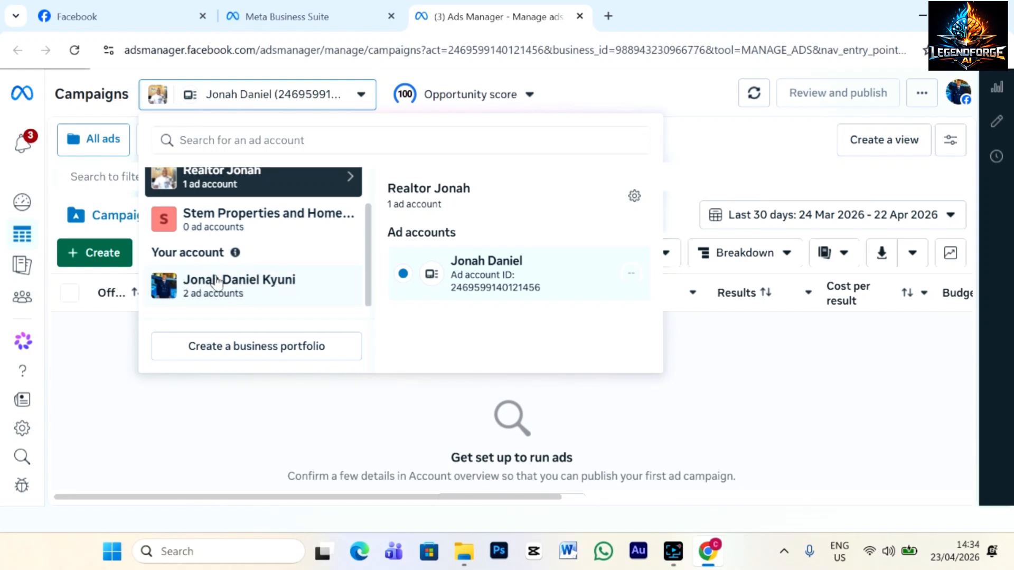
click(254, 281)
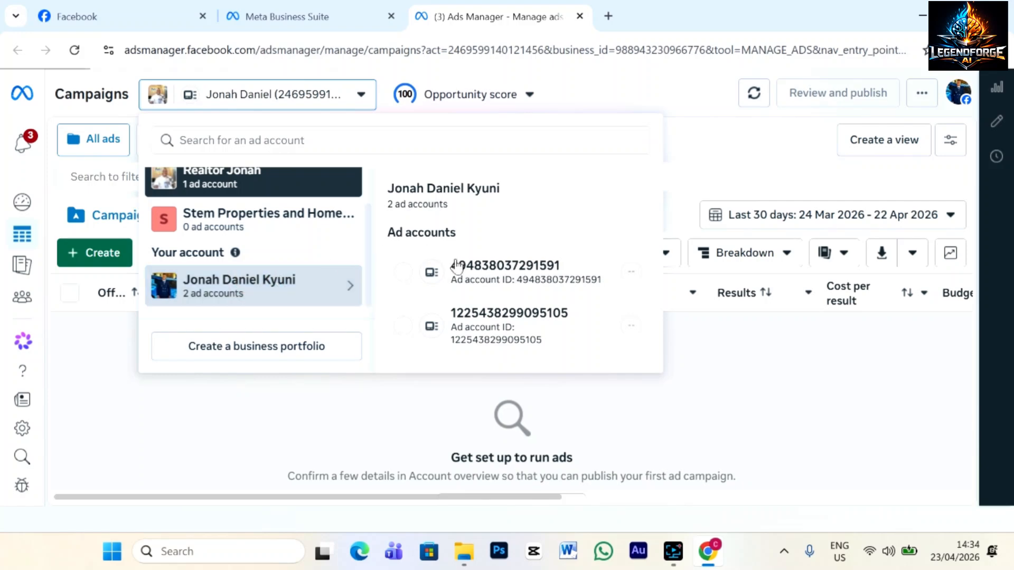
click(402, 327)
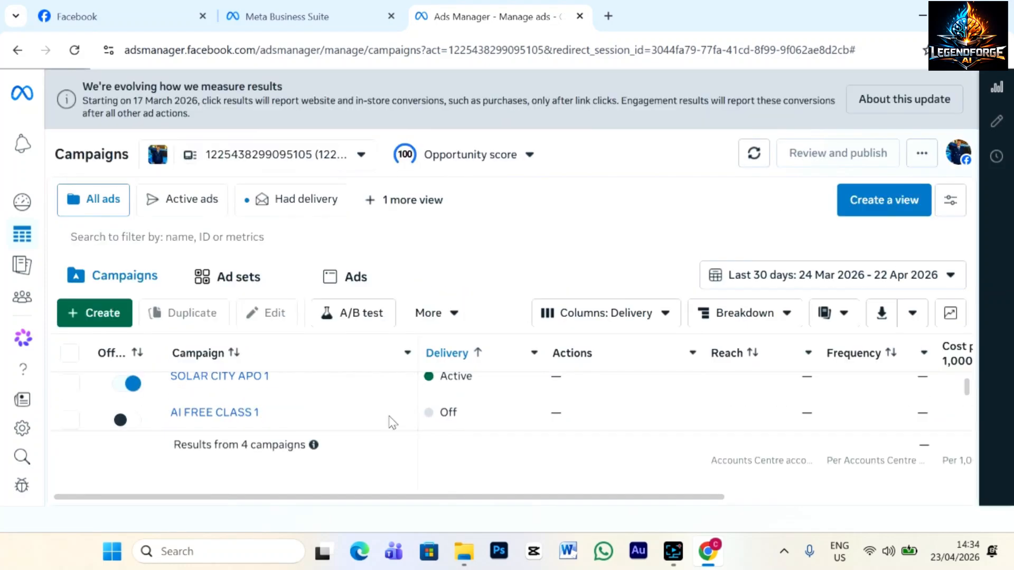
click(106, 315)
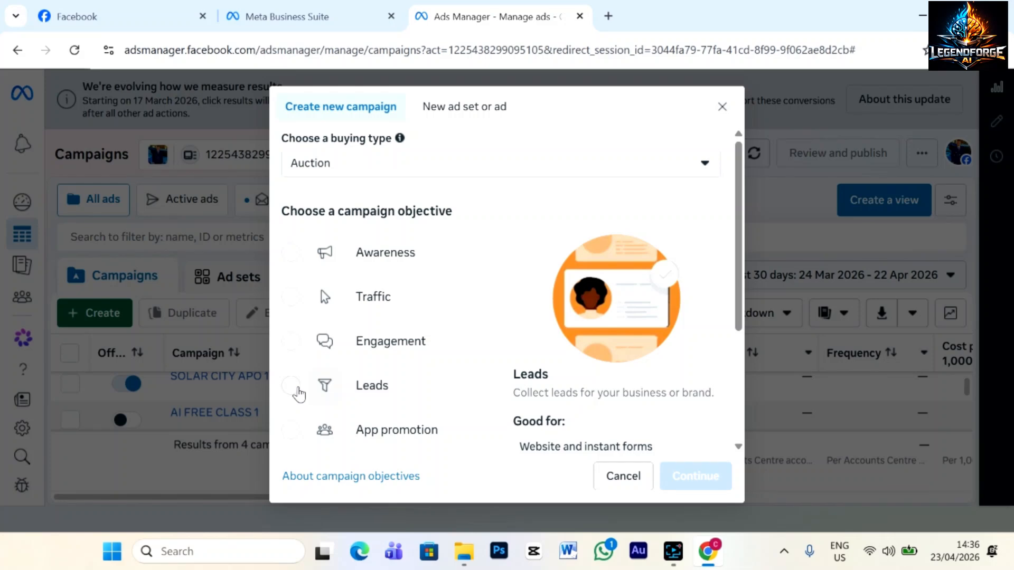
Choose the Leads objective and the Manual leads campaign setup.
scroll(389, 433, down, 2)
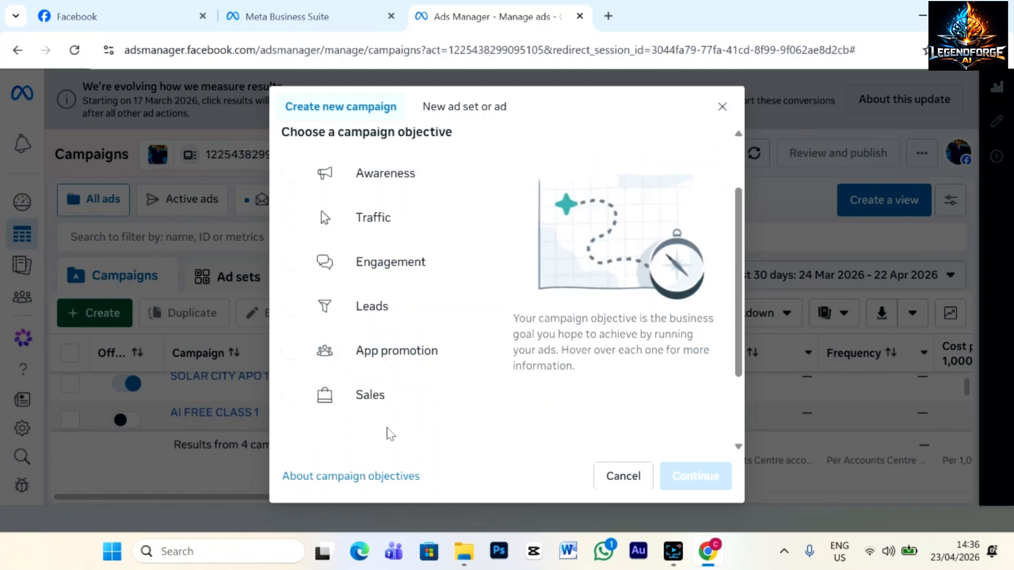
mouse_move(384, 362)
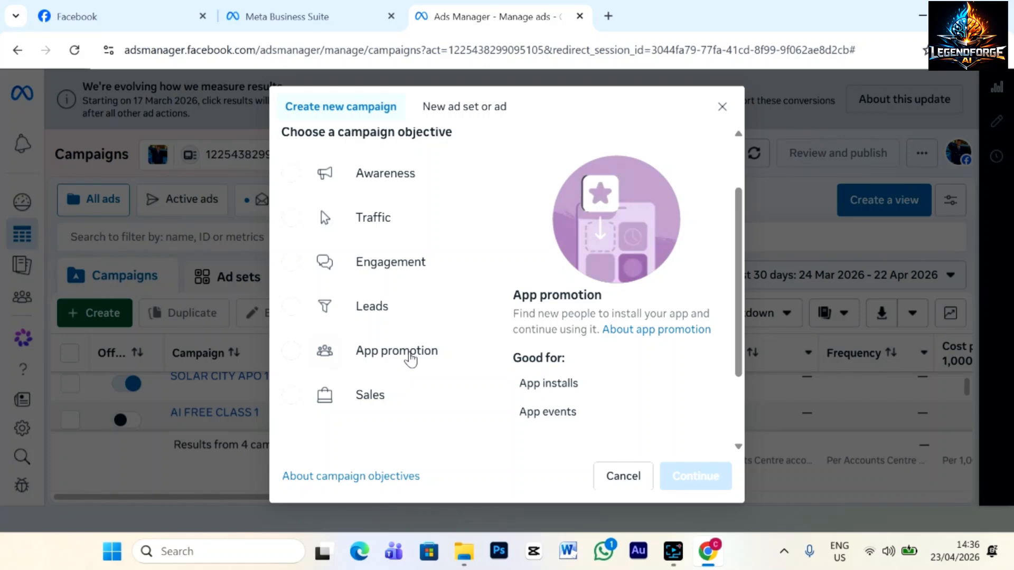
mouse_move(343, 414)
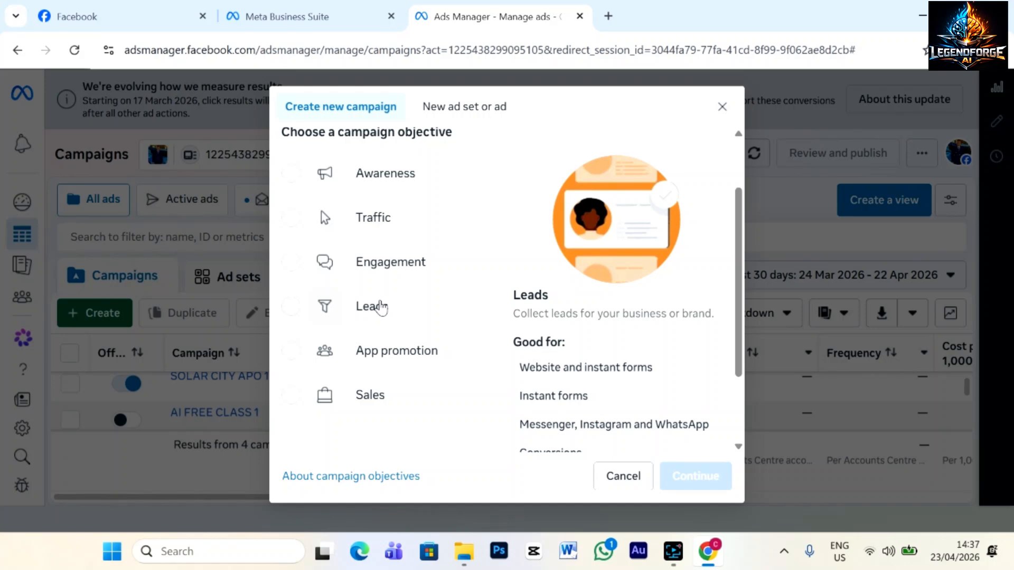
scroll(408, 321, down, 2)
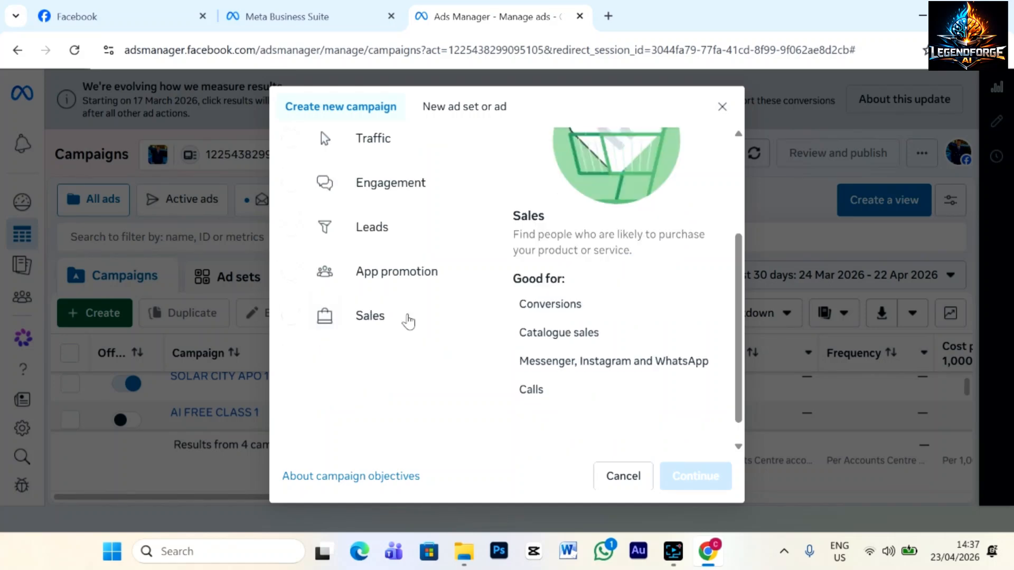
click(367, 249)
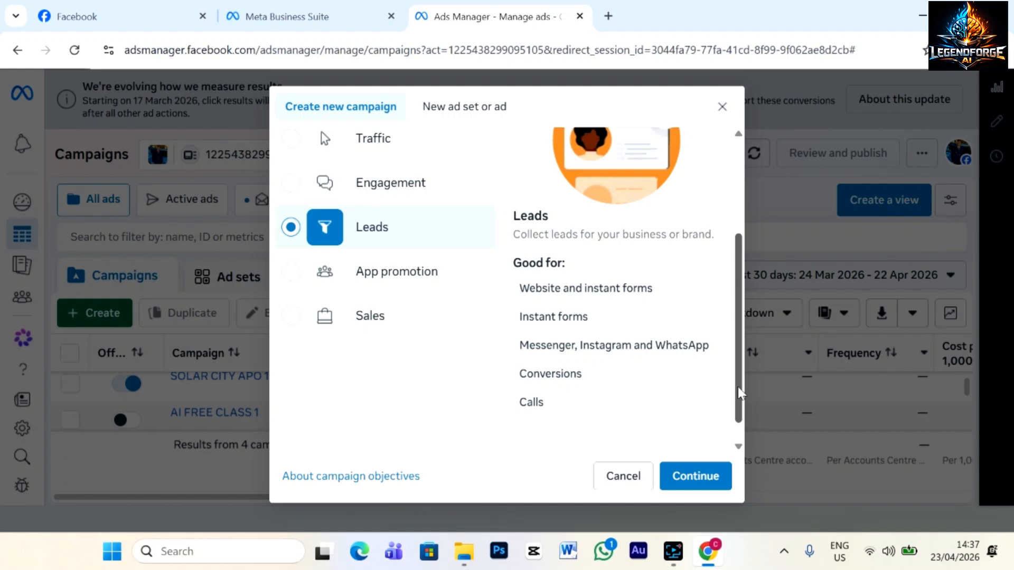
scroll(737, 388, down, 1)
click(707, 474)
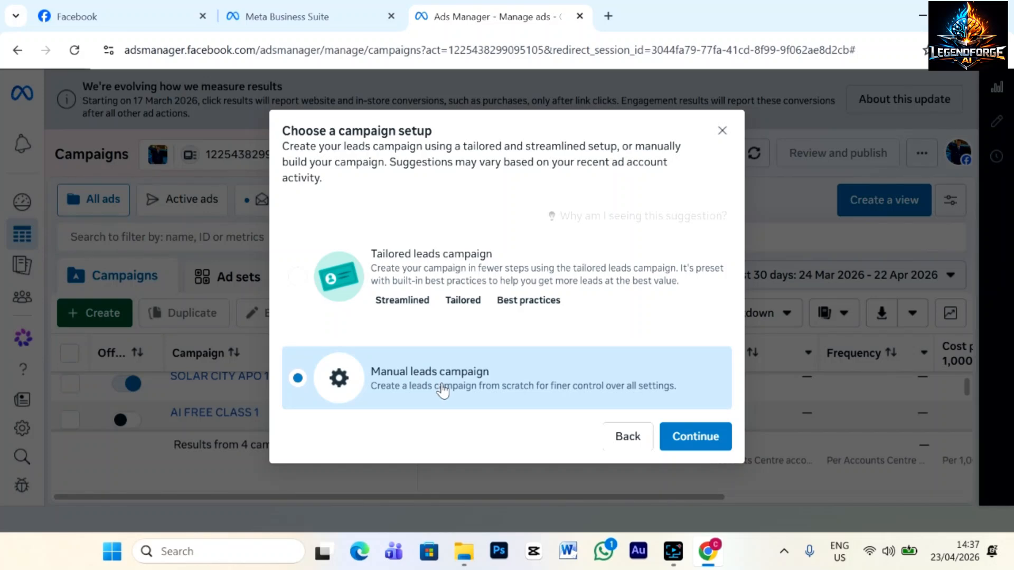
click(715, 443)
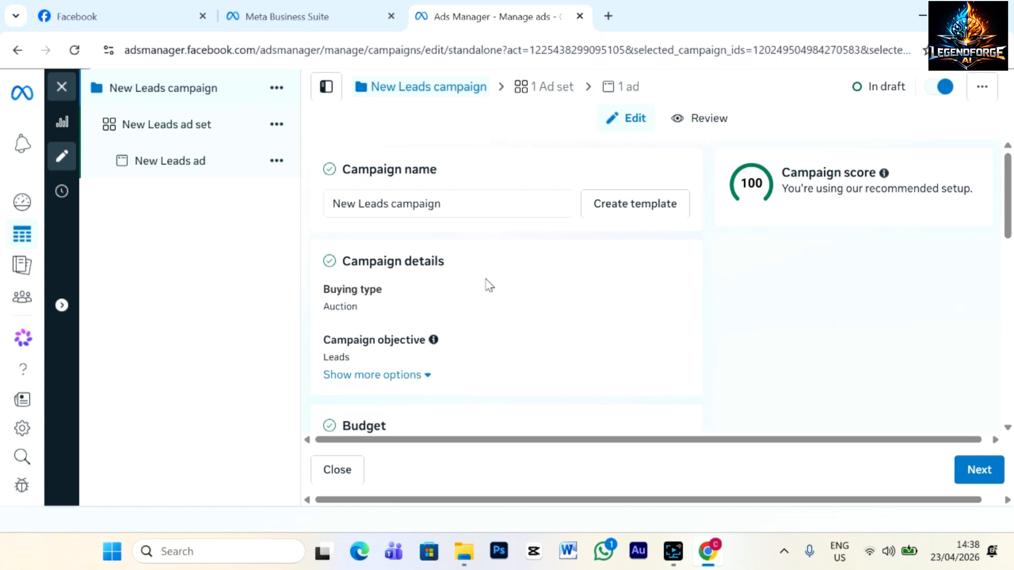
Replace the default name 'New Leads campaign' with 'Kuje properties'.
click(461, 204)
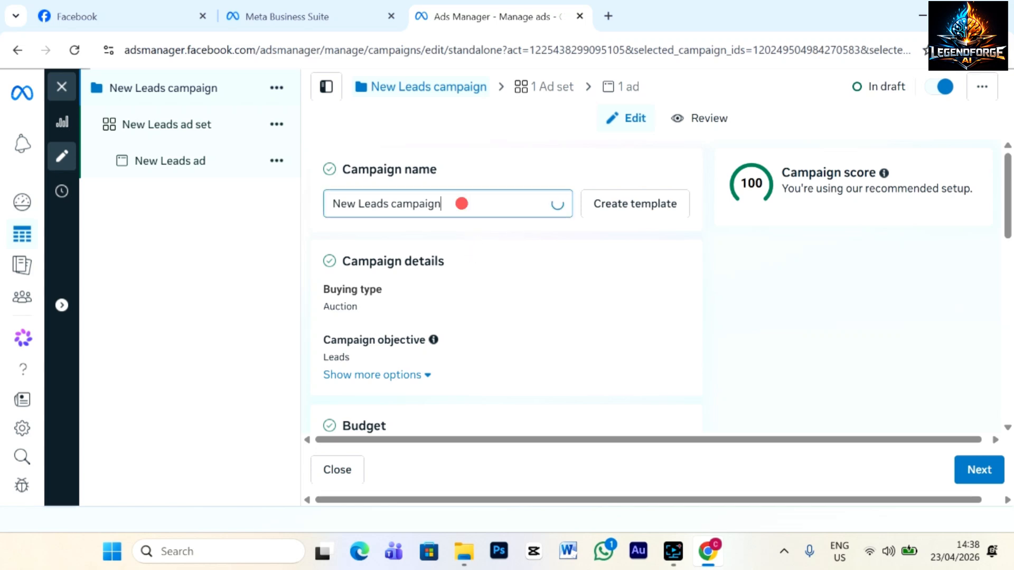
drag(461, 203, 331, 204)
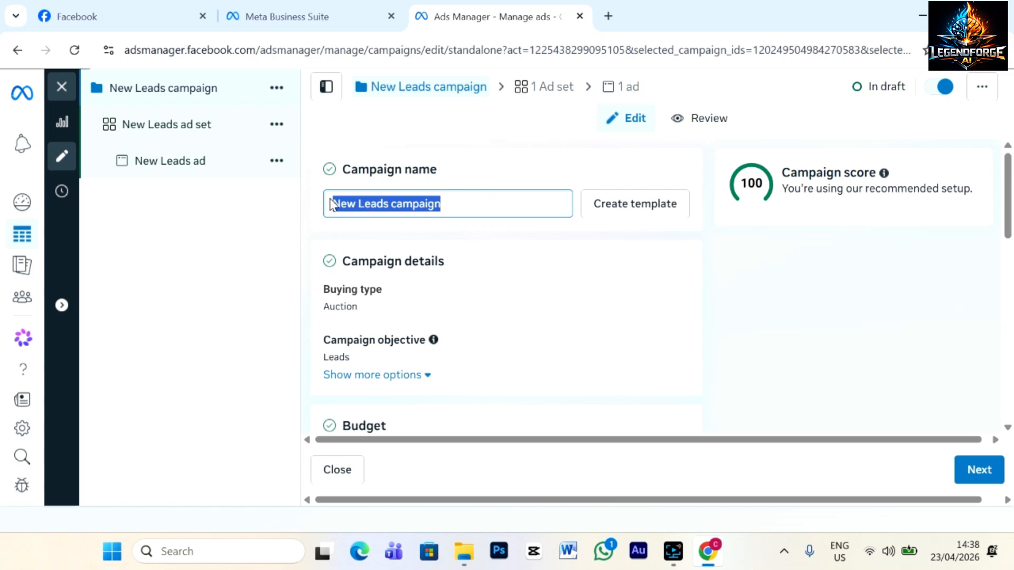
text(Kuje)
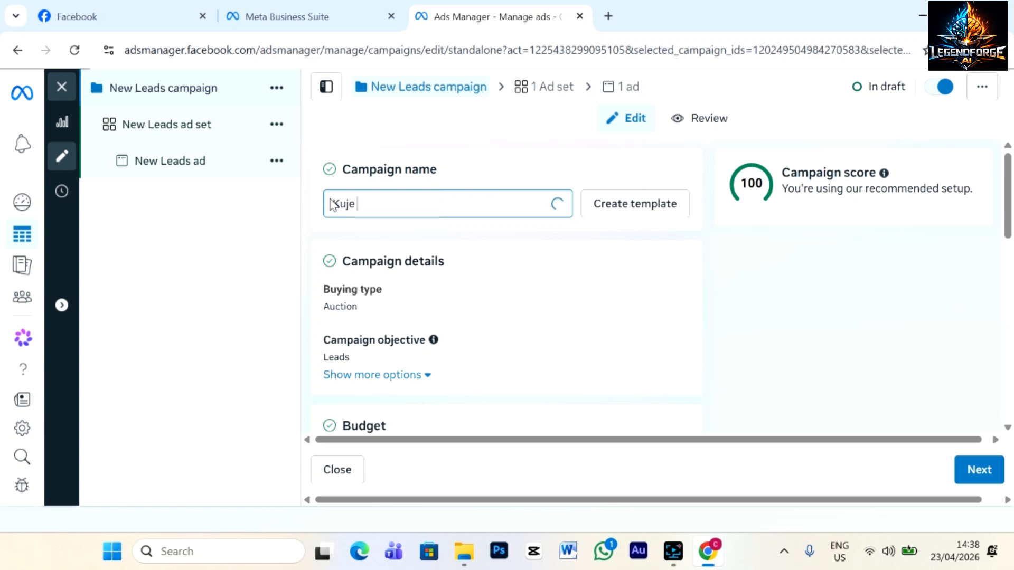
text( properties)
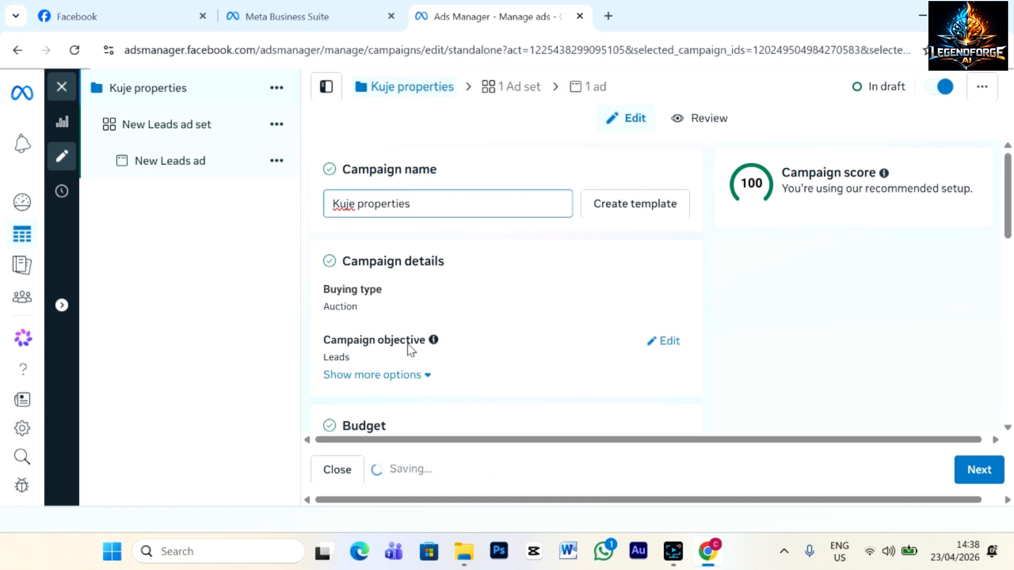
Switch the budget strategy to Campaign budget.
scroll(535, 295, down, 3)
scroll(535, 296, down, 2)
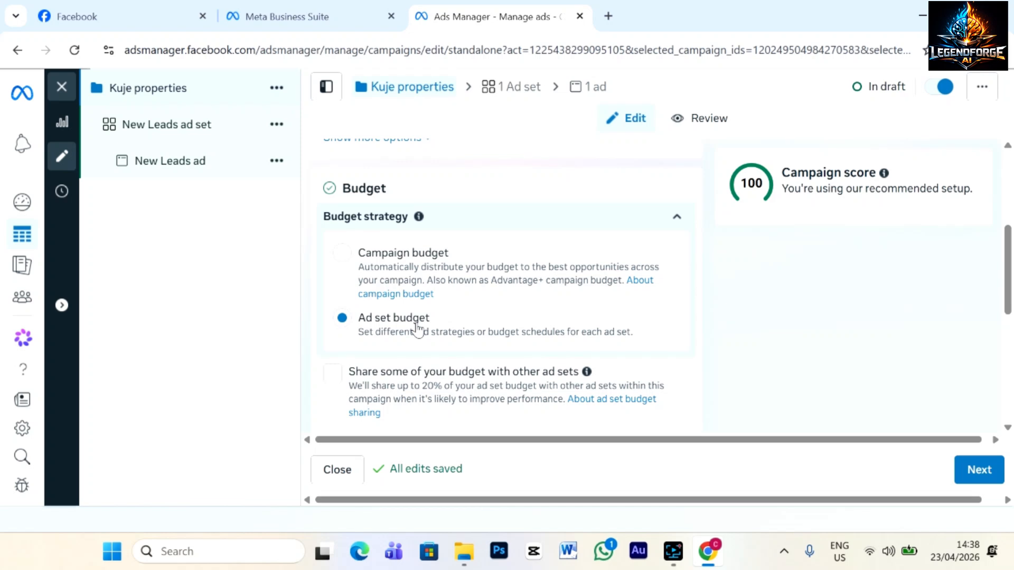
click(341, 254)
scroll(506, 285, down, 1)
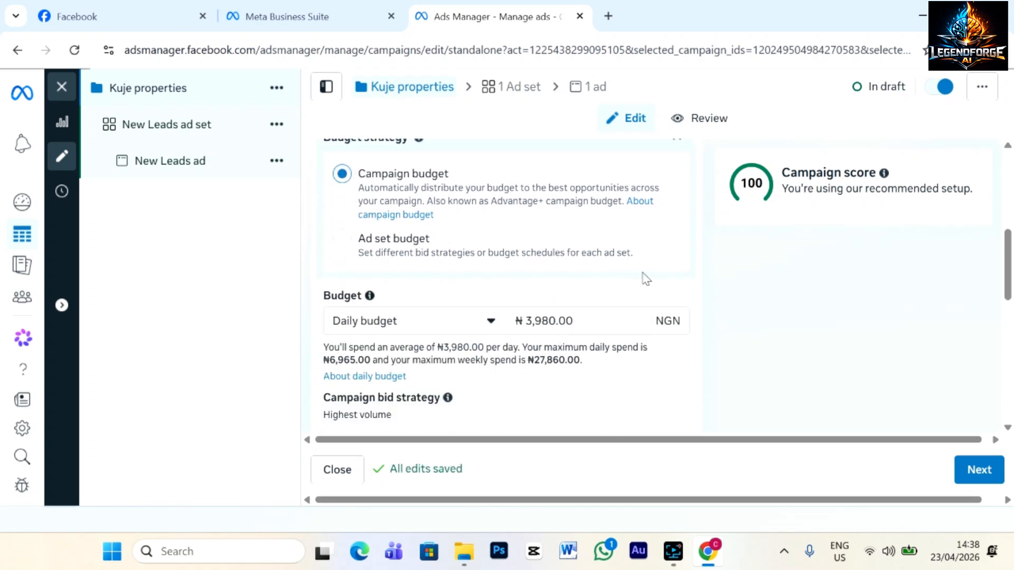
scroll(660, 254, up, 1)
click(676, 219)
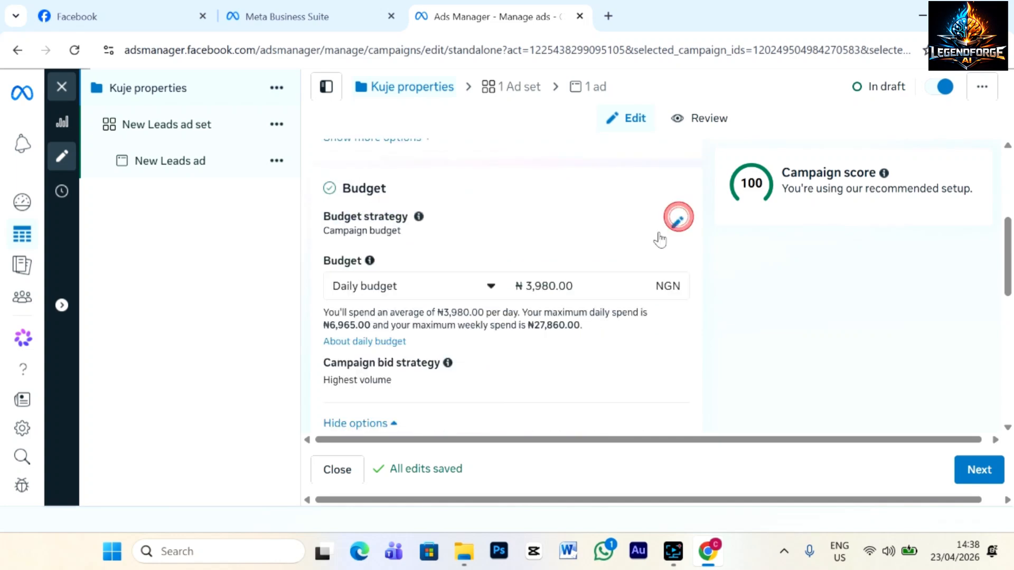
Keep Daily budget and change the amount from ₦3,980 to ₦1500.
click(491, 288)
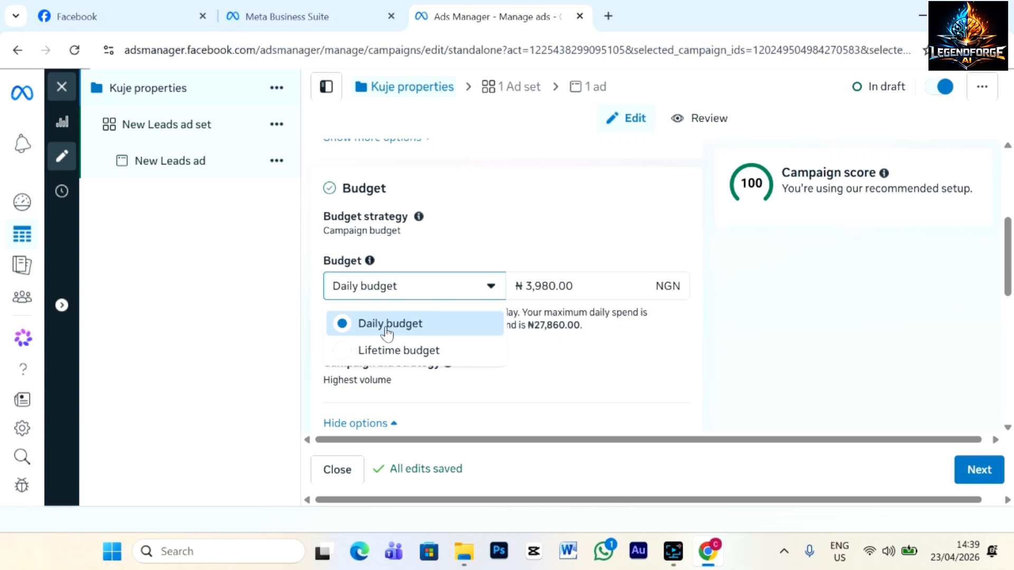
click(568, 287)
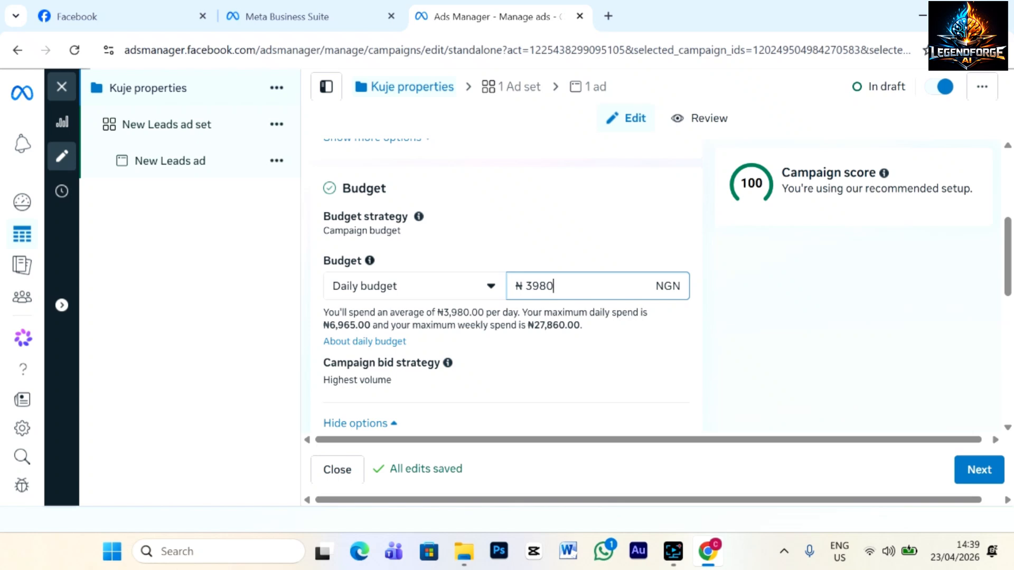
drag(570, 280, 524, 288)
text(5000)
key(BackSpace)
key(BackSpace)
key(BackSpace)
key(BackSpace)
text(15000)
key(BackSpace)
scroll(557, 349, down, 2)
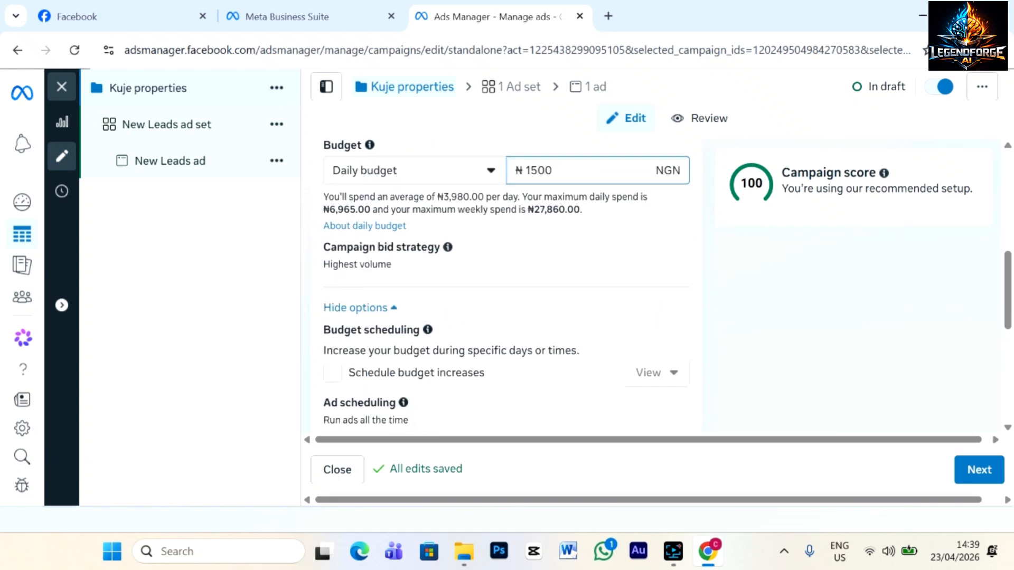
scroll(534, 323, down, 2)
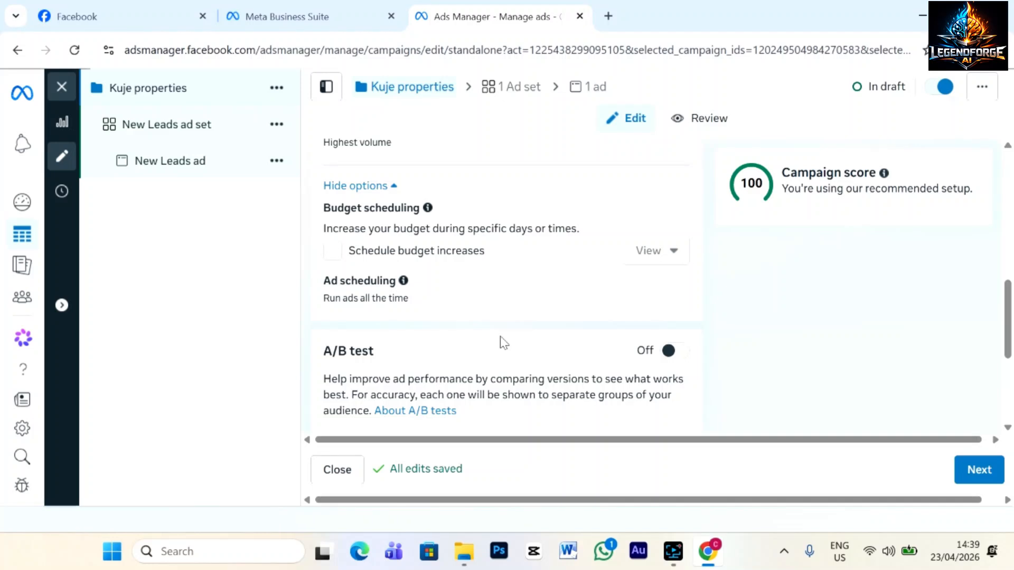
Open the Special Ad Categories list and close it without declaring any category.
scroll(503, 343, down, 4)
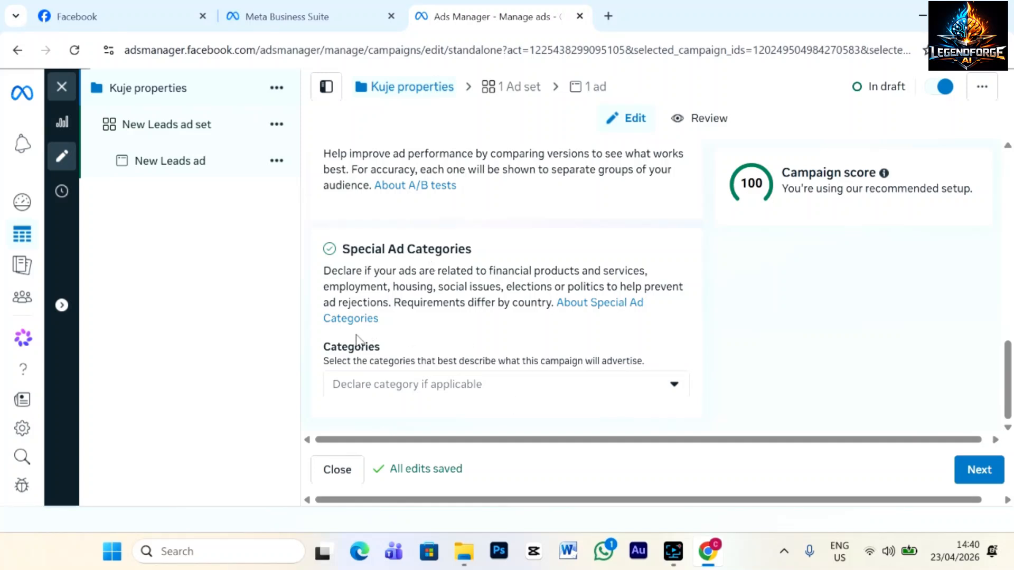
click(675, 385)
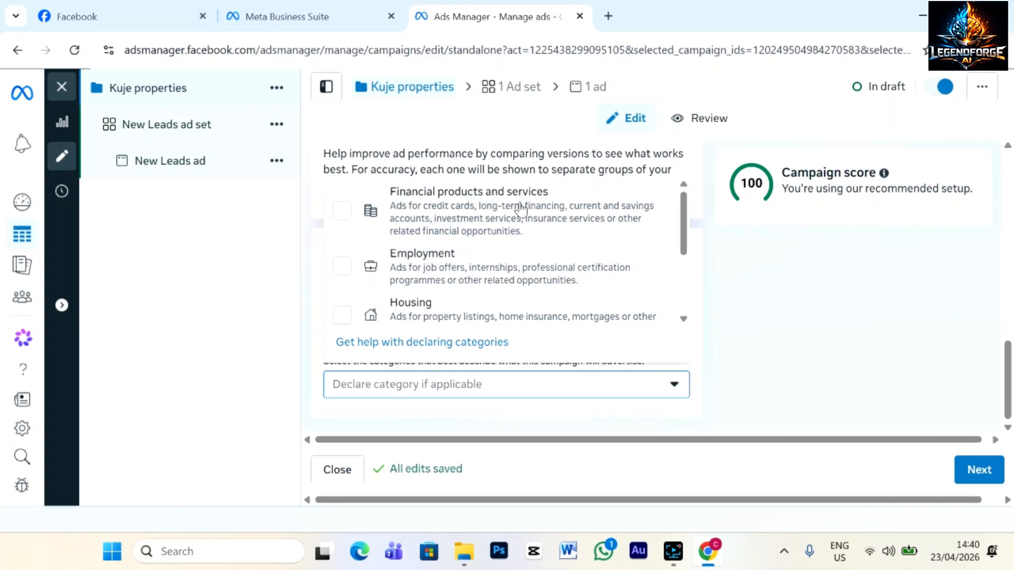
scroll(515, 227, down, 2)
scroll(538, 254, up, 2)
click(708, 255)
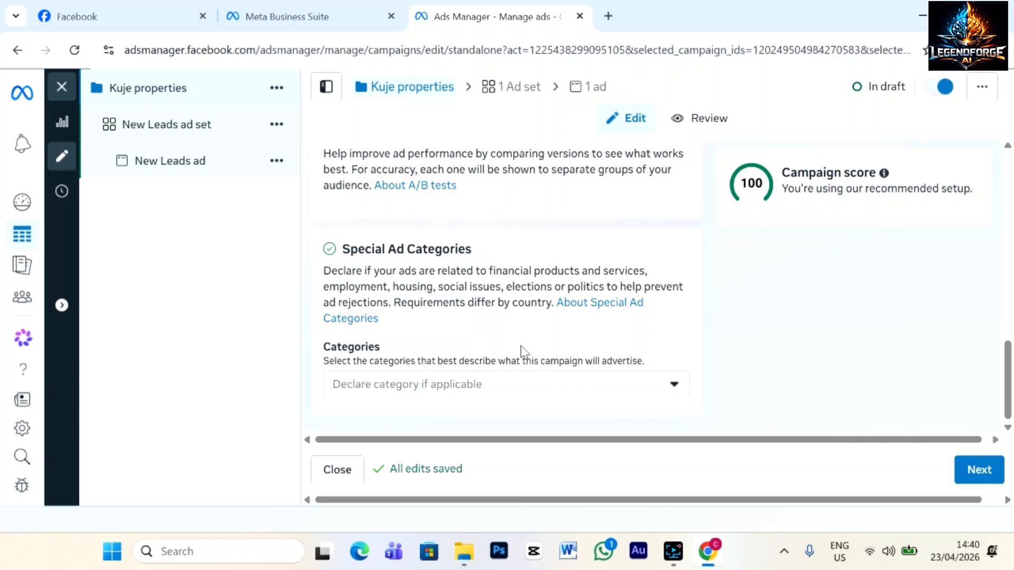
scroll(521, 351, up, 10)
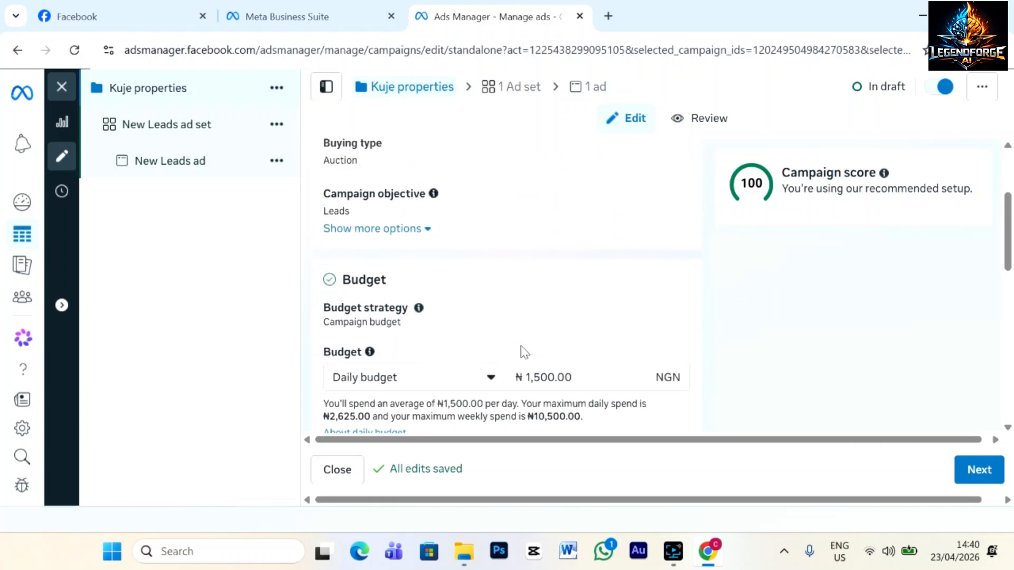
scroll(524, 352, down, 3)
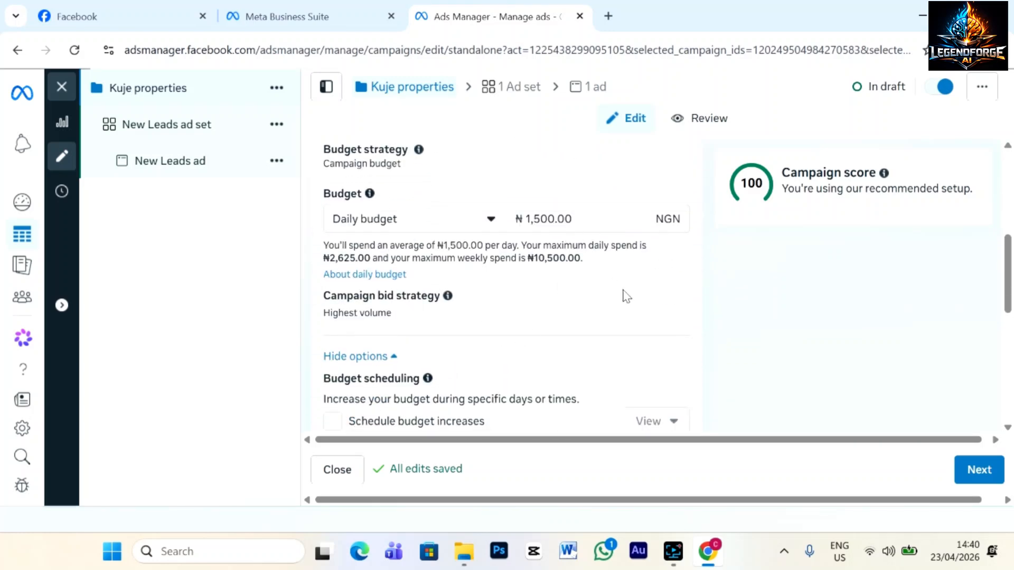
scroll(625, 295, down, 10)
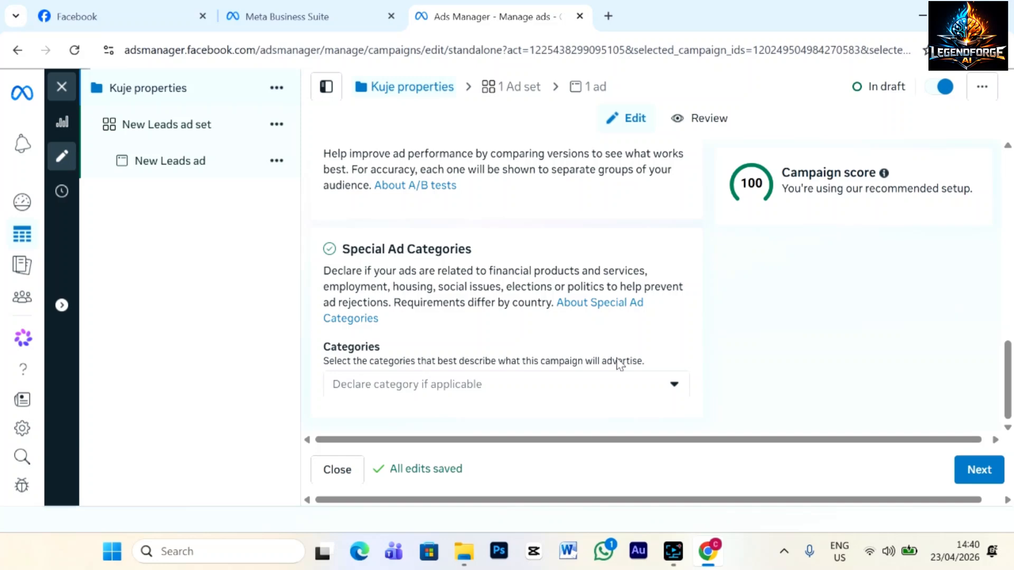
Move on to the ad set and rename it 'Kuje properties 2'.
click(974, 477)
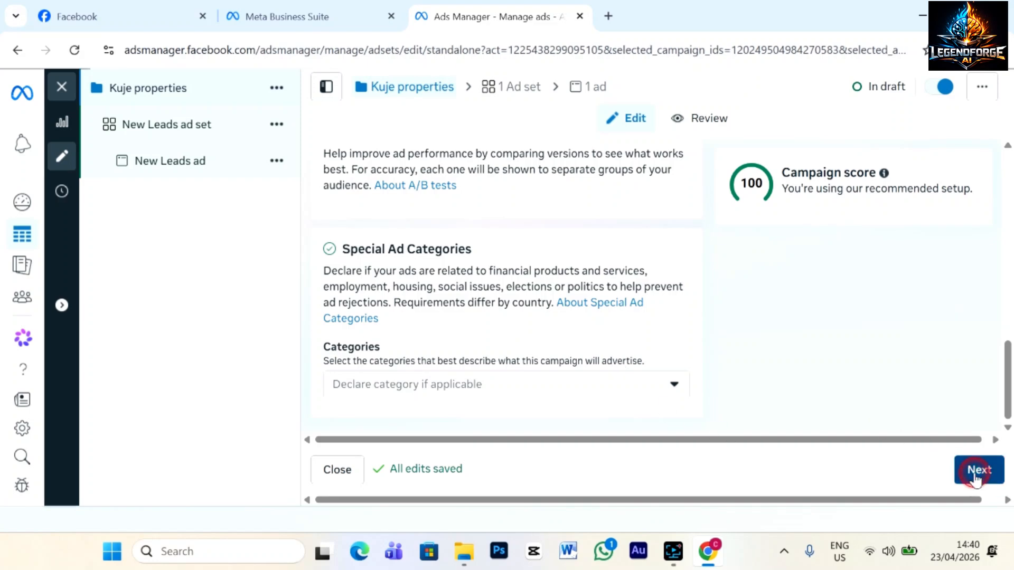
click(450, 206)
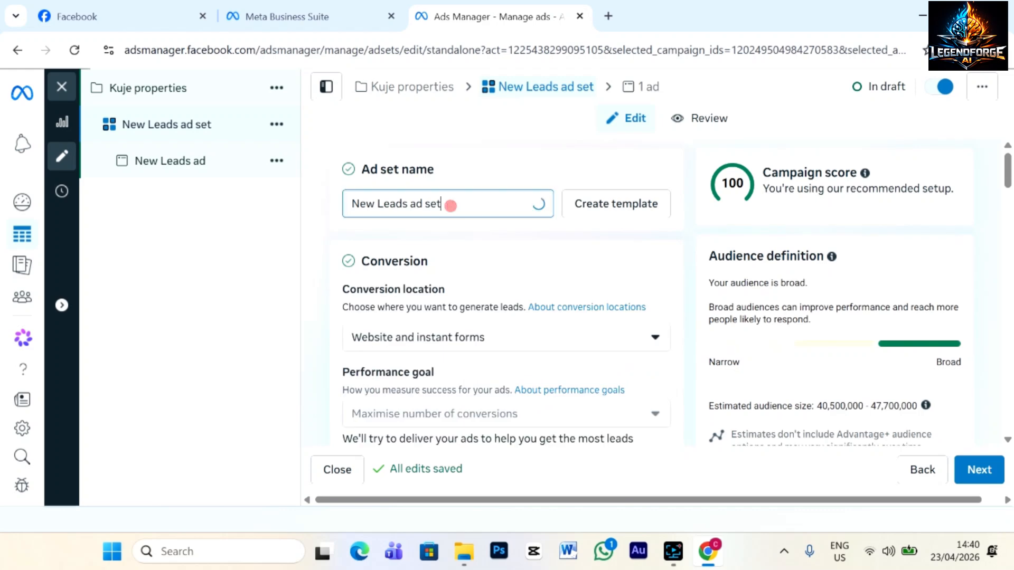
drag(450, 206, 277, 230)
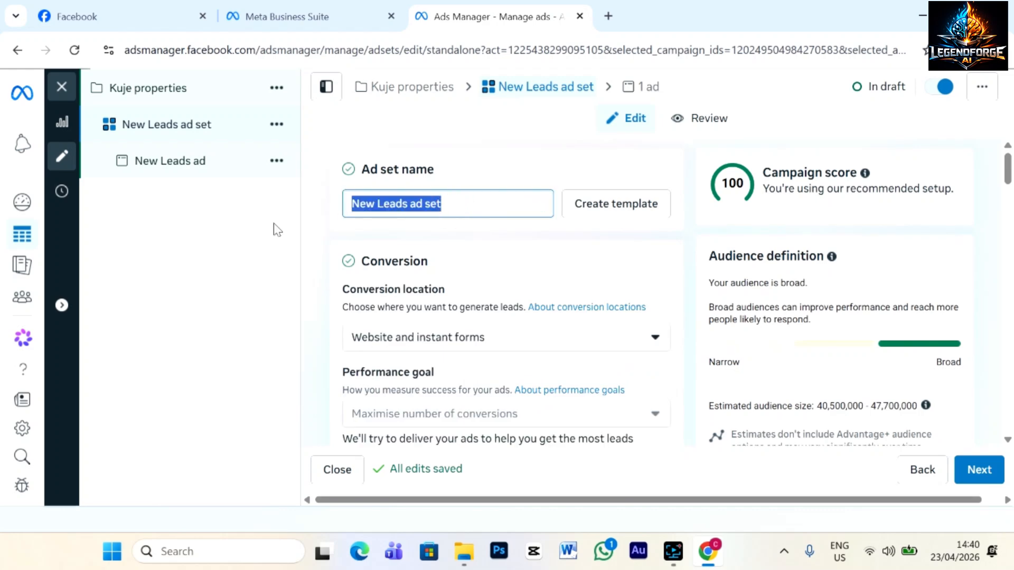
text(Kuje propert)
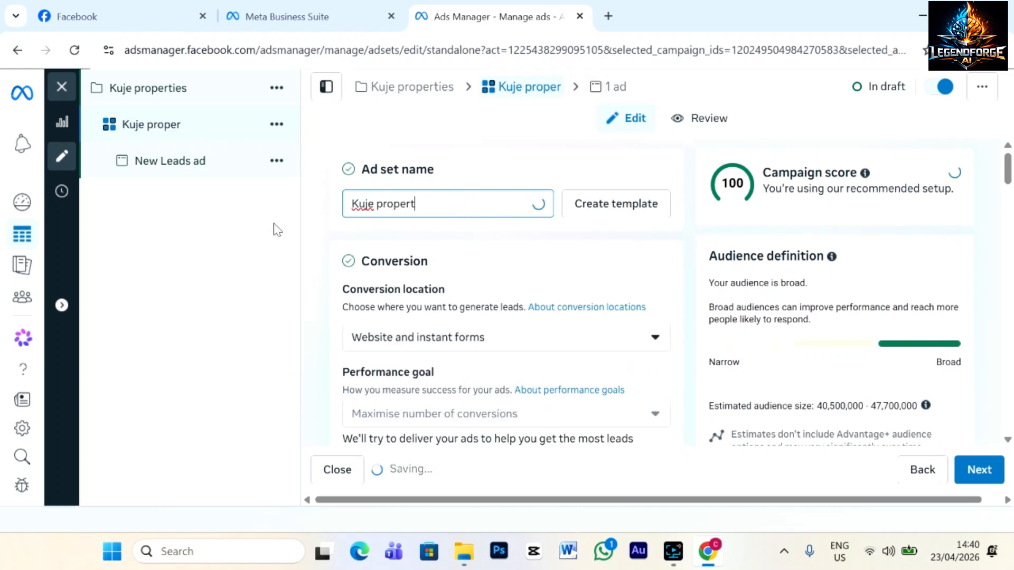
text(ies 2)
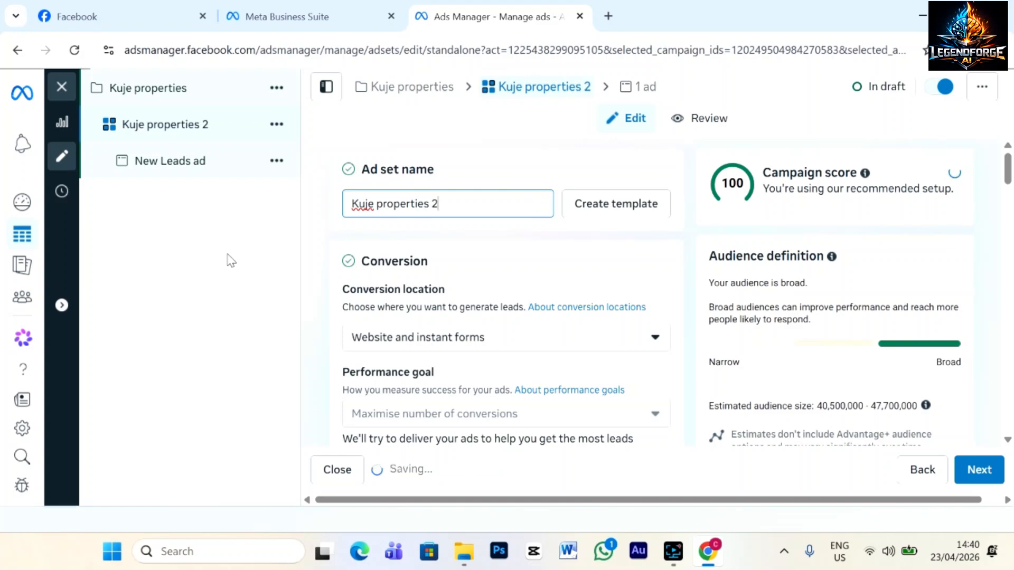
scroll(490, 294, down, 2)
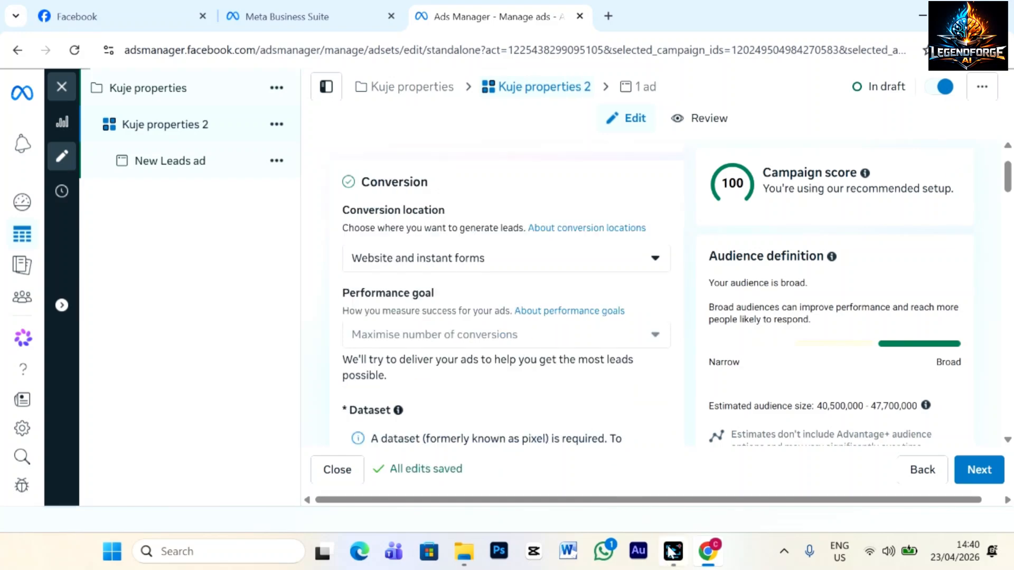
Set conversion location to Single > Instant forms and close the Lead Ads Terms notice.
click(654, 260)
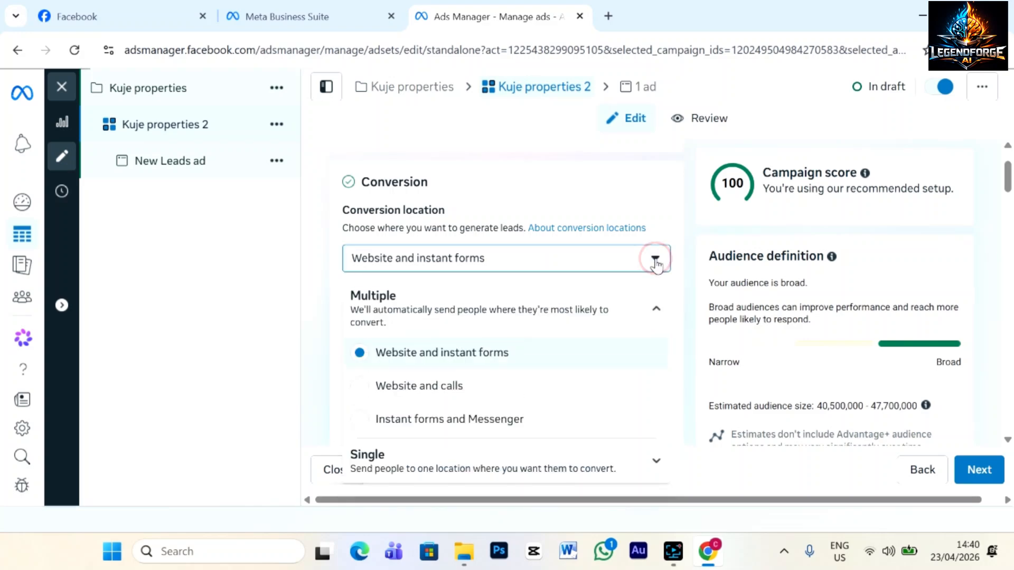
click(432, 467)
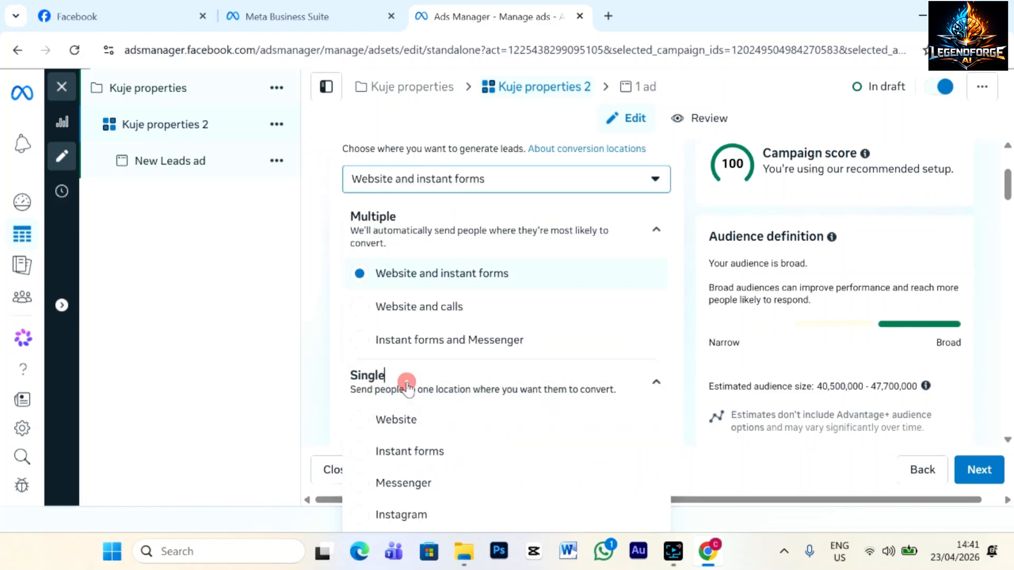
click(358, 451)
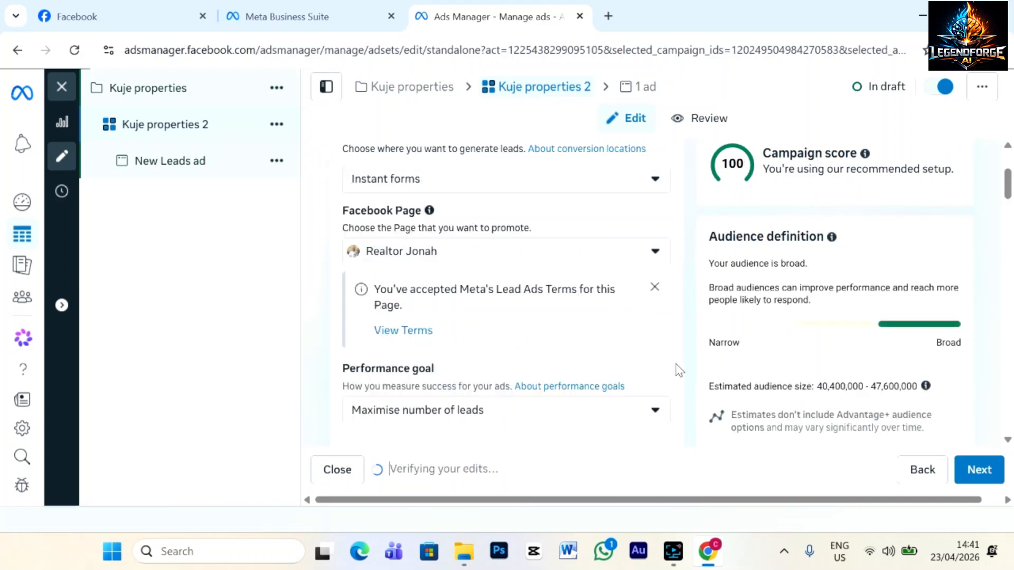
scroll(679, 370, up, 3)
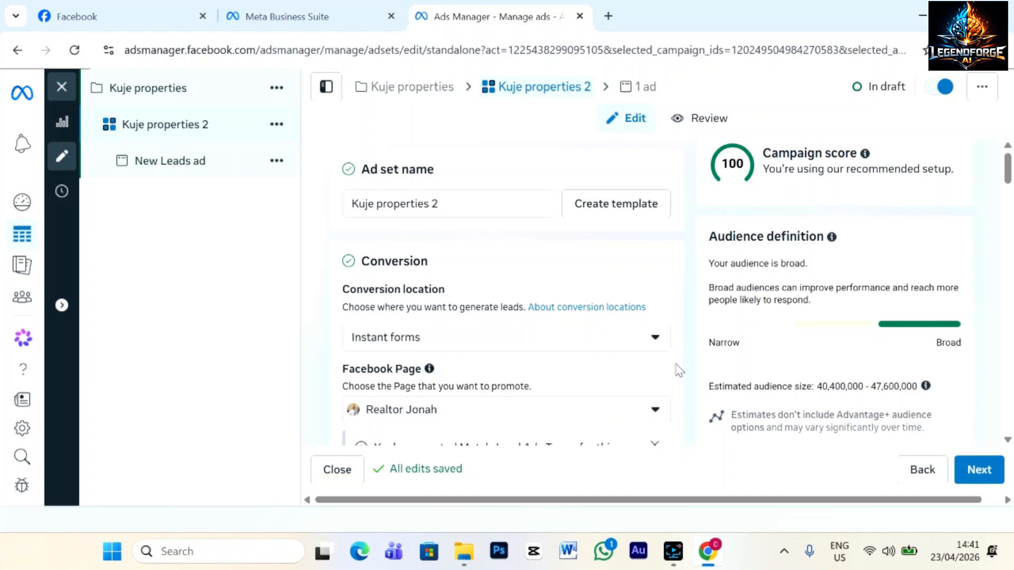
scroll(679, 371, down, 2)
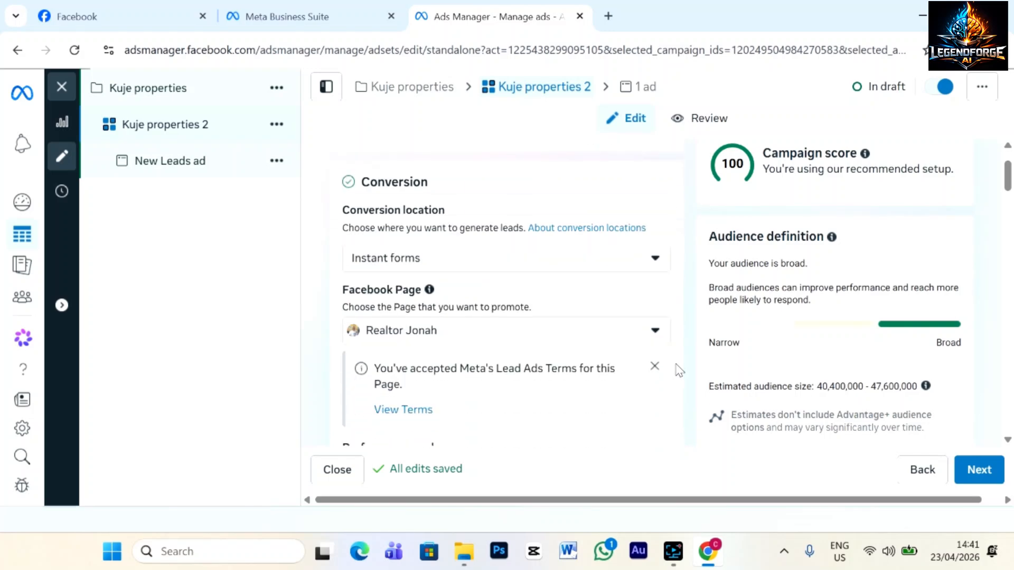
scroll(522, 397, up, 2)
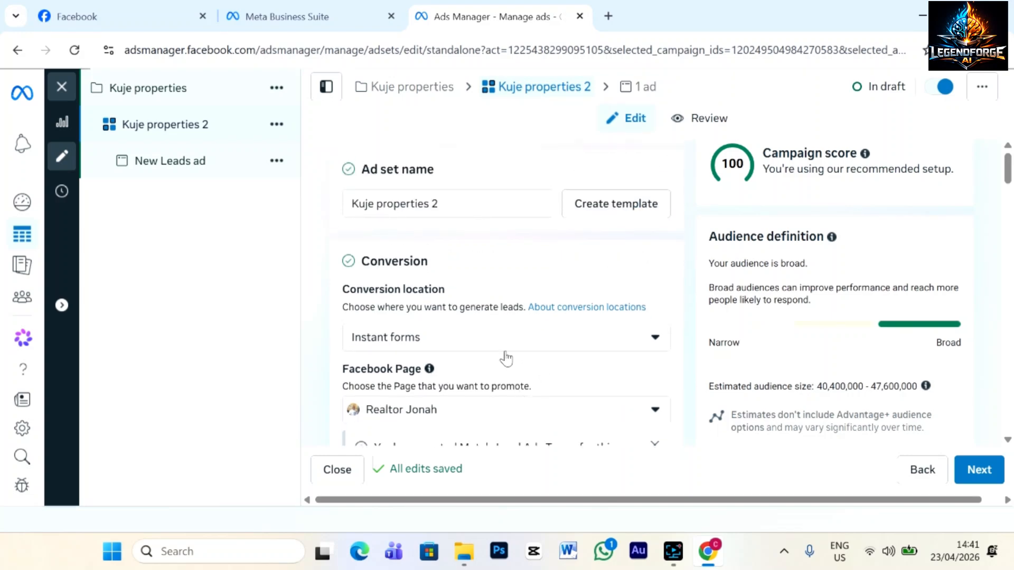
scroll(506, 359, down, 2)
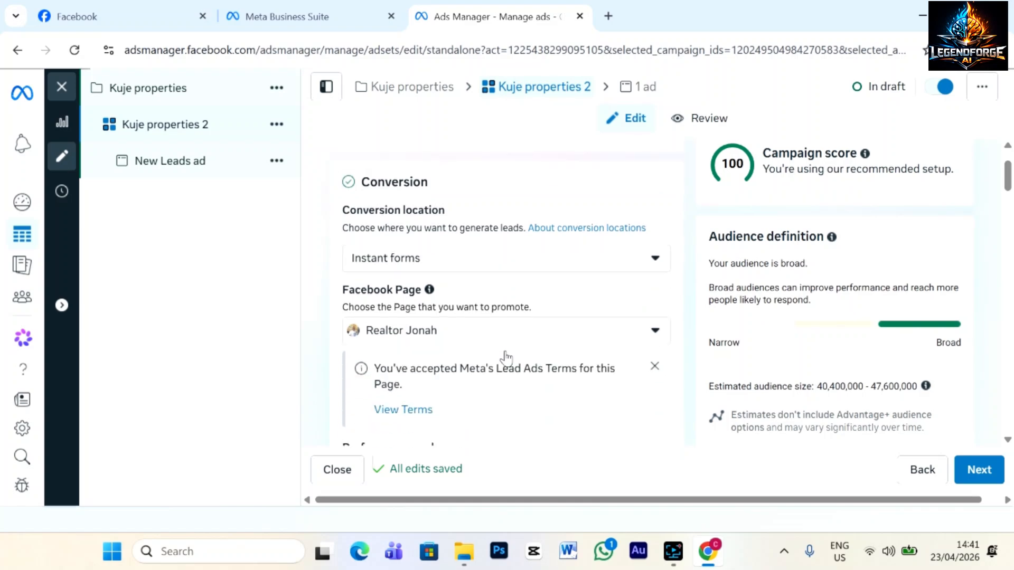
scroll(507, 355, down, 2)
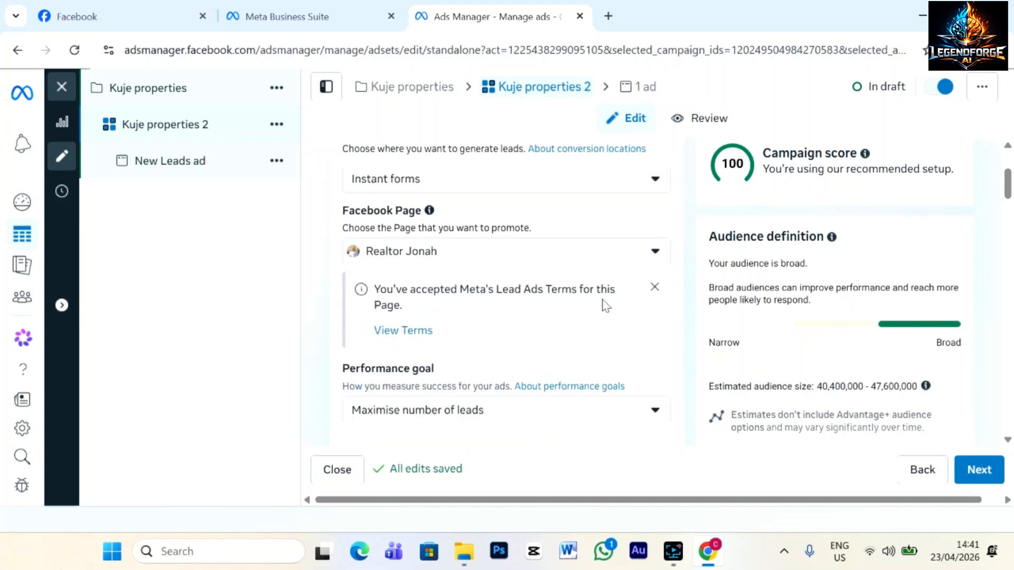
click(654, 288)
scroll(673, 304, up, 3)
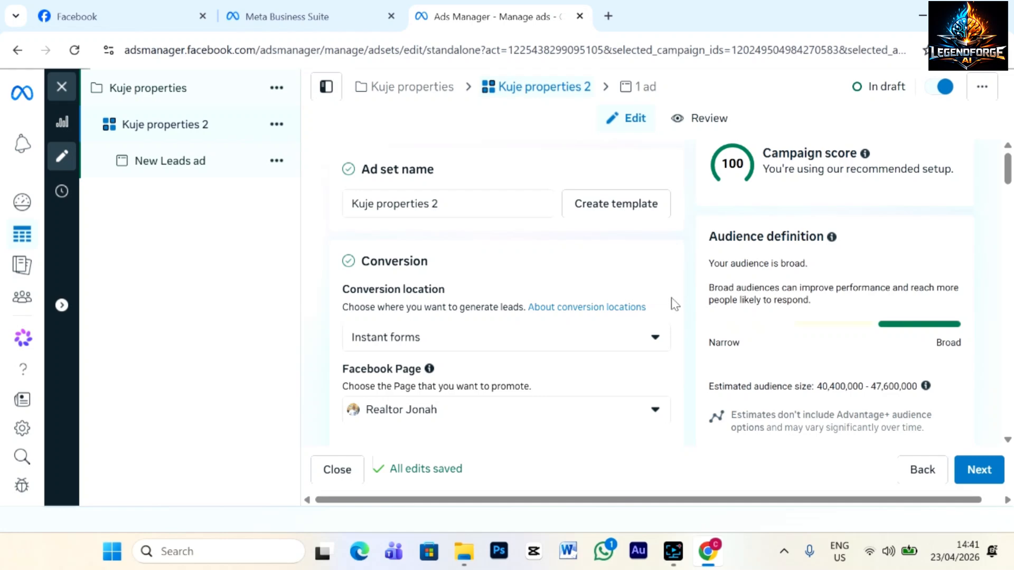
Scroll the ad set form down to the Budget & schedule section.
scroll(553, 266, down, 5)
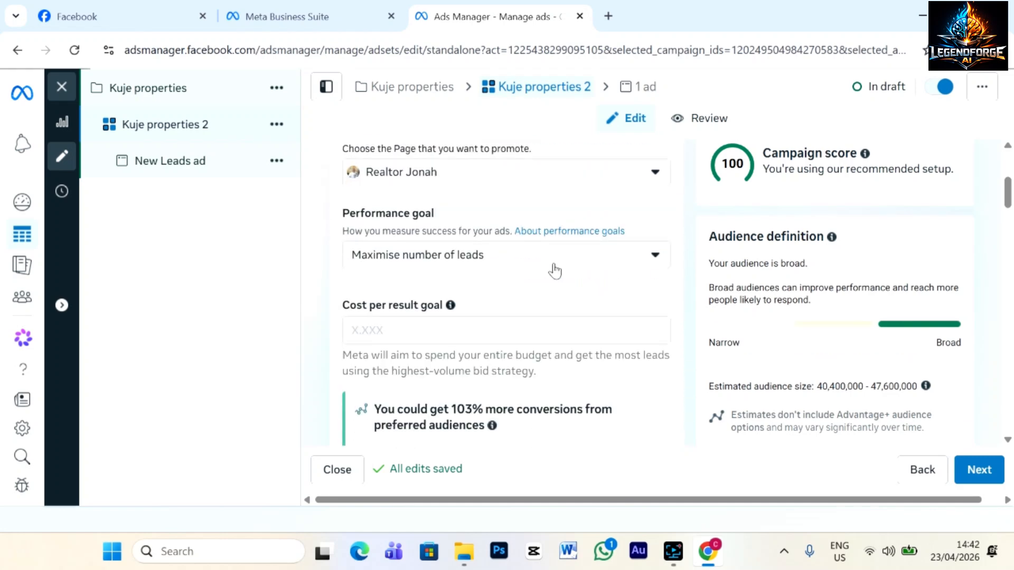
scroll(554, 270, down, 8)
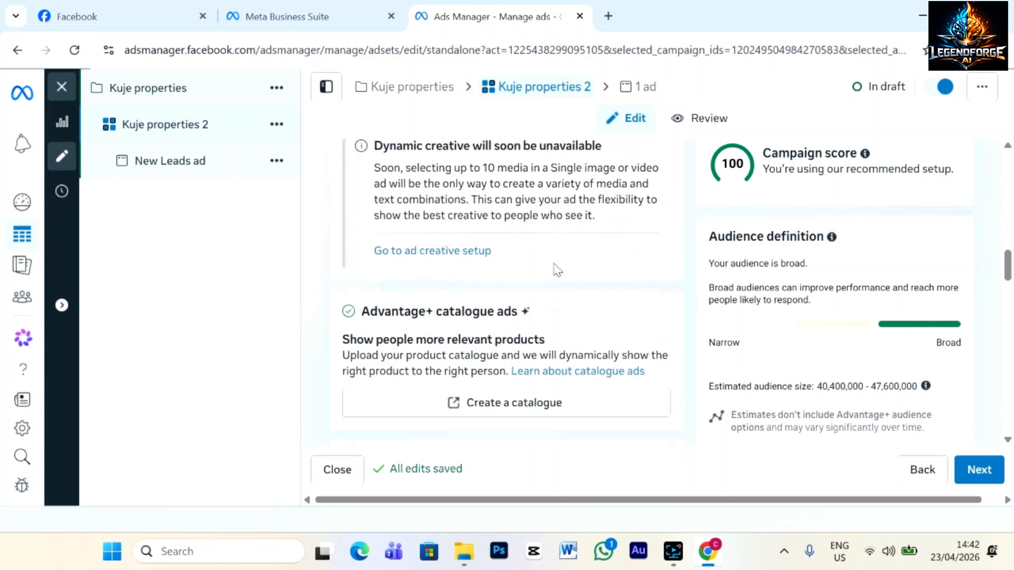
scroll(554, 270, down, 8)
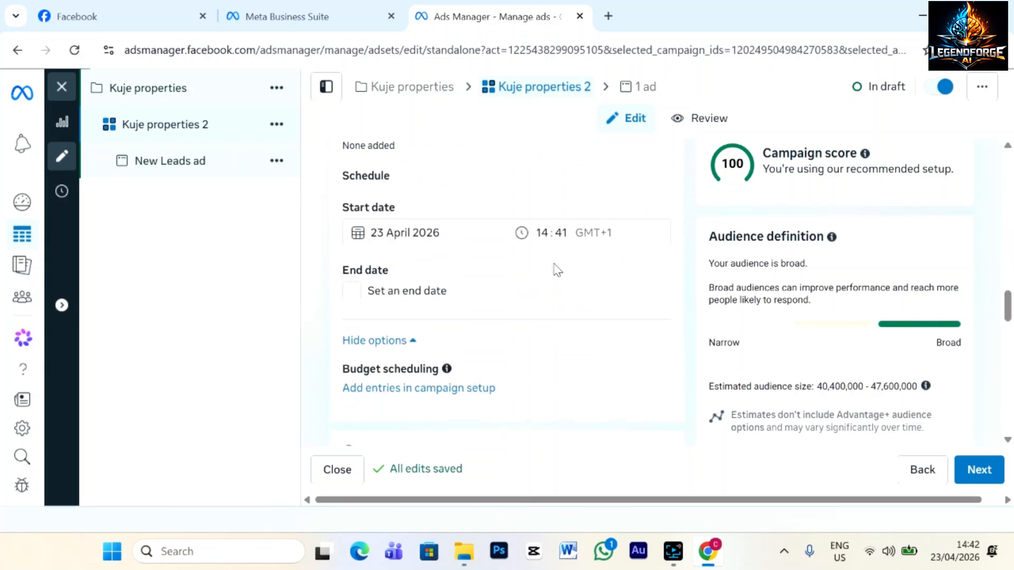
scroll(557, 269, up, 4)
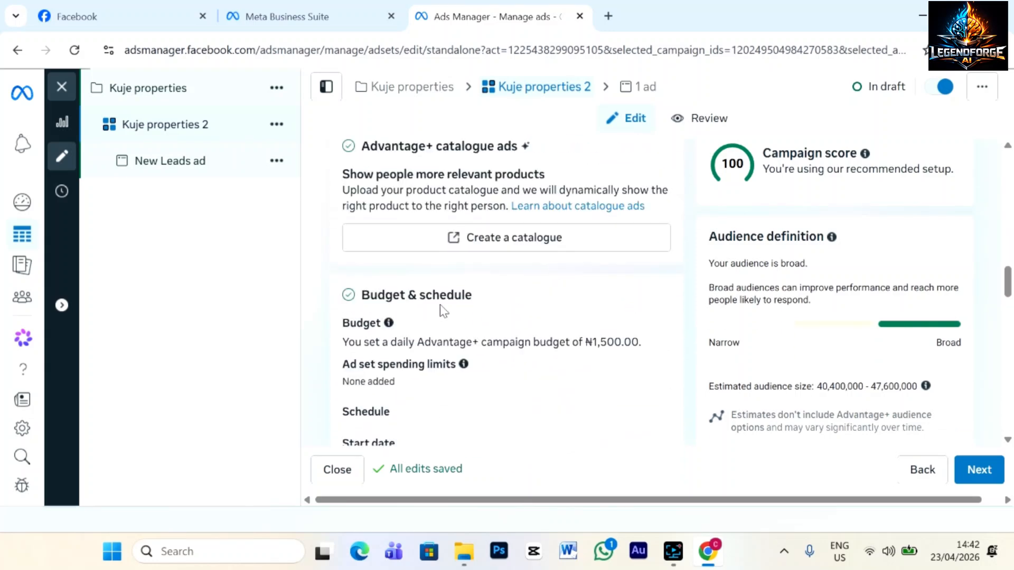
scroll(504, 395, down, 3)
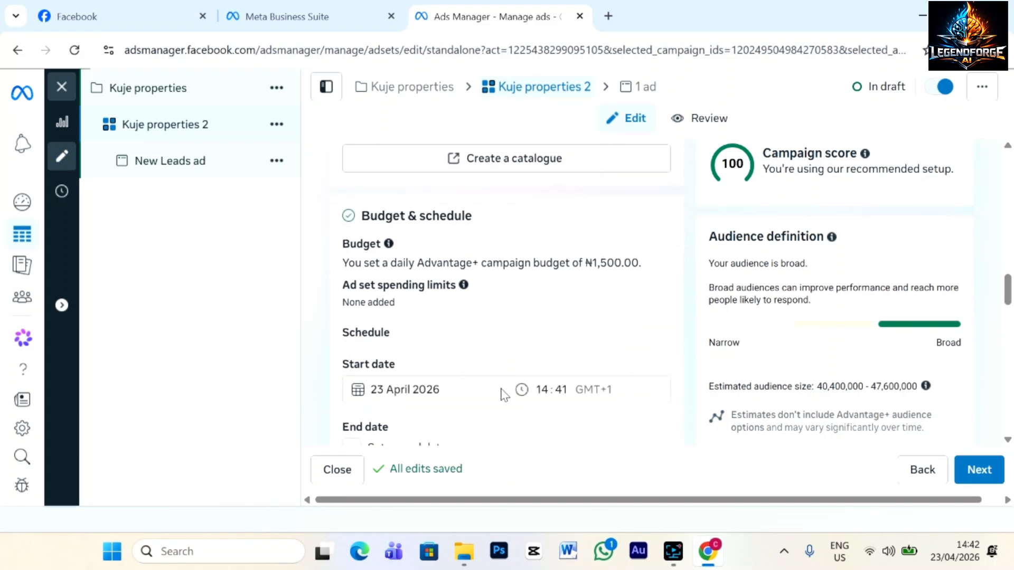
Set the ad set to start 24 April 2026 at 03:00 and turn on an end date.
click(398, 310)
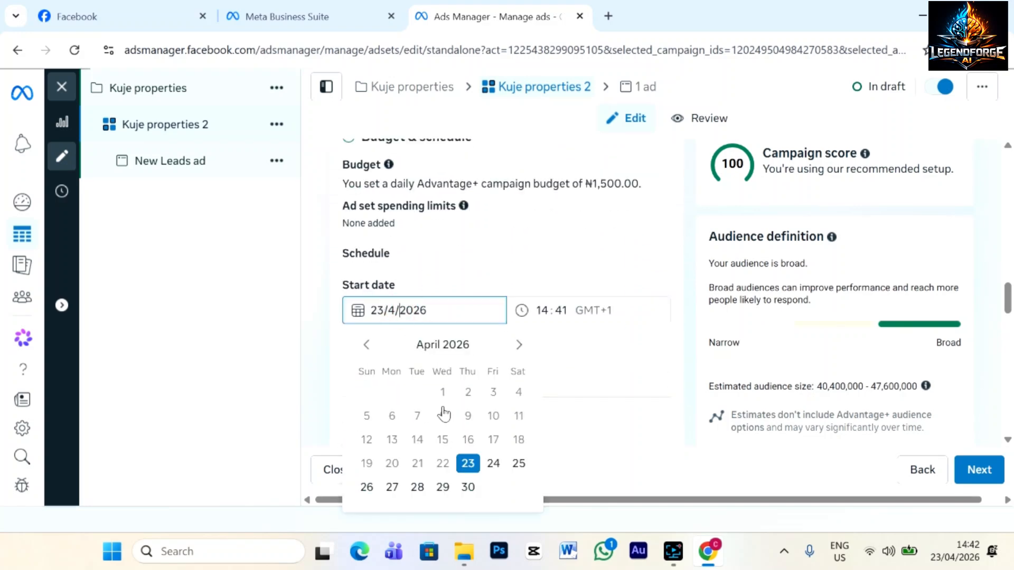
click(493, 465)
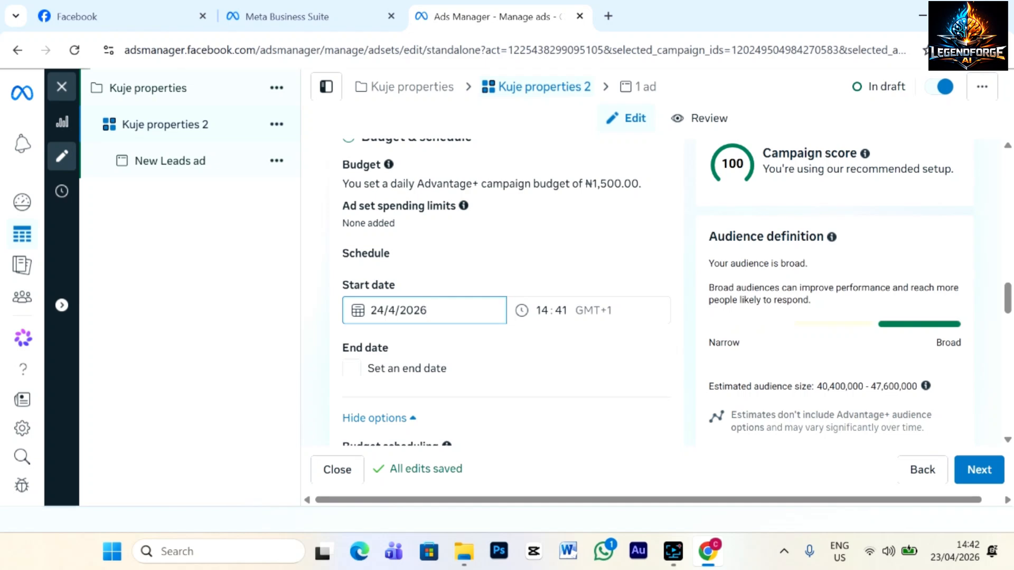
click(542, 310)
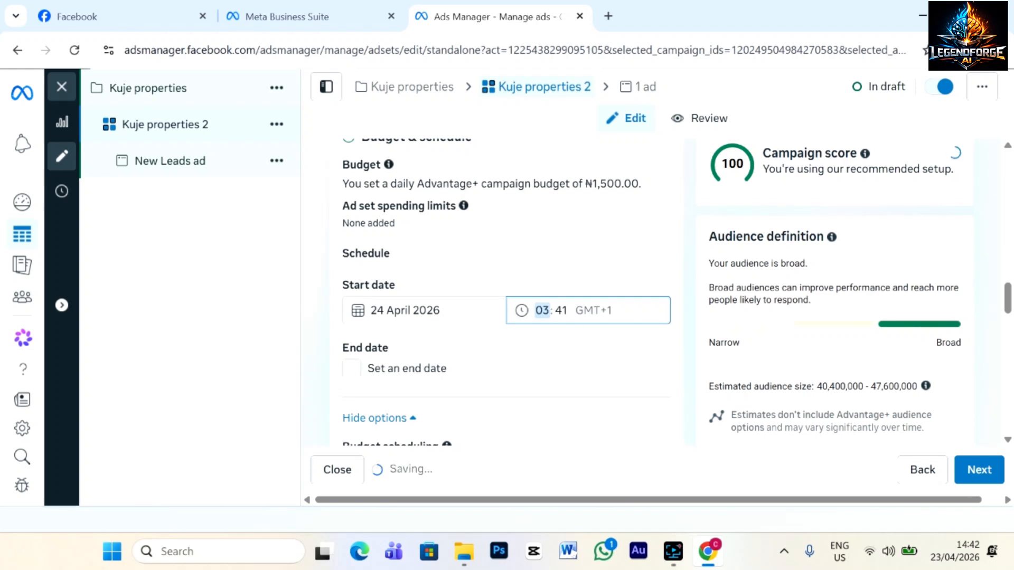
click(559, 310)
text(00)
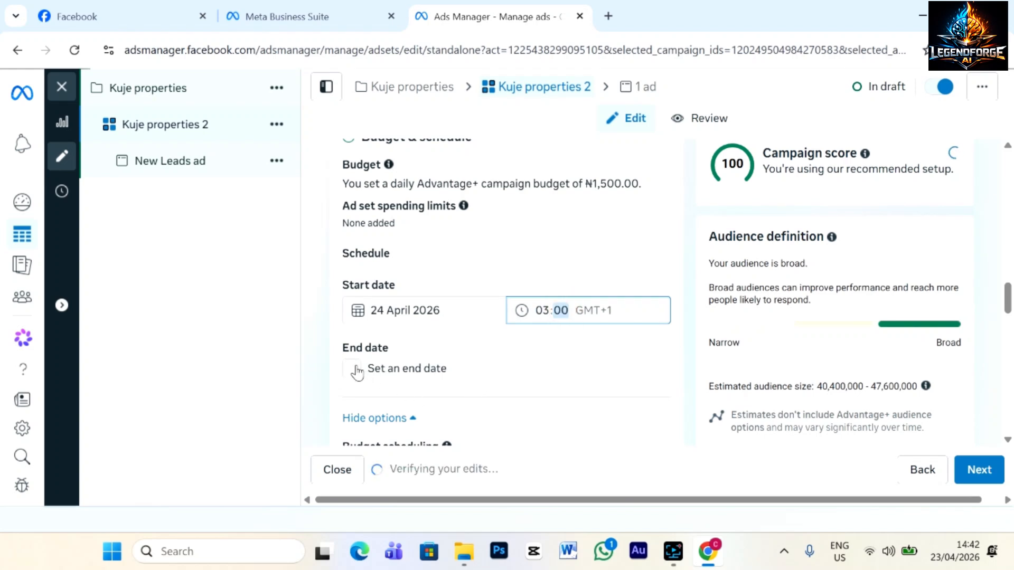
click(351, 368)
scroll(461, 368, down, 2)
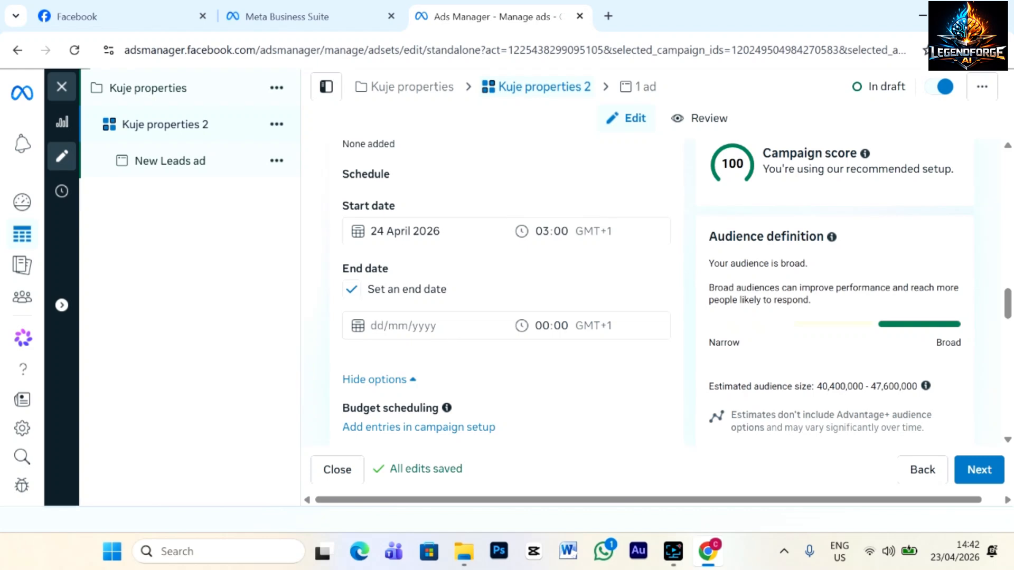
Set the ad set's end date to 30 April 2026 at 23:59.
click(419, 324)
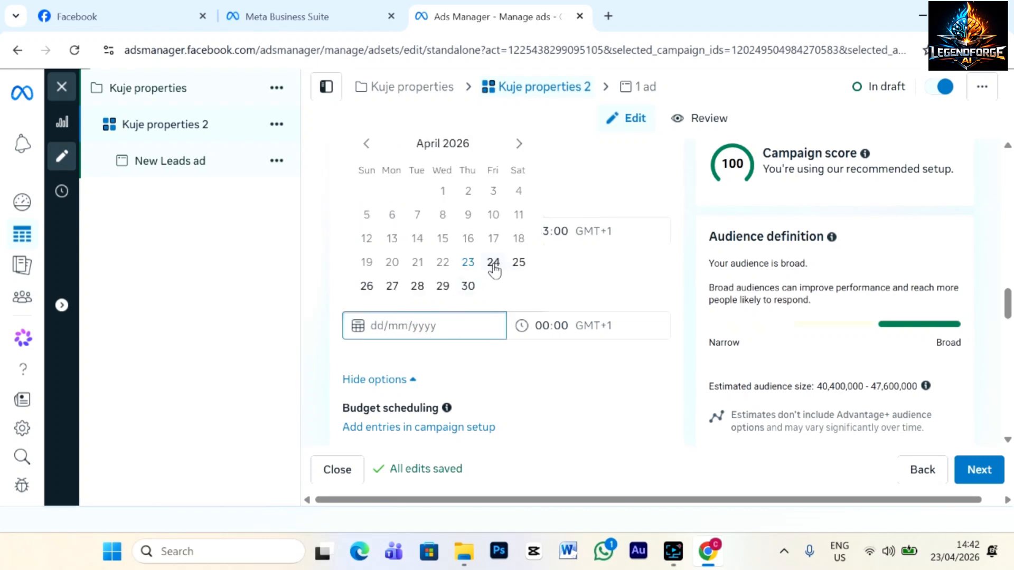
click(466, 286)
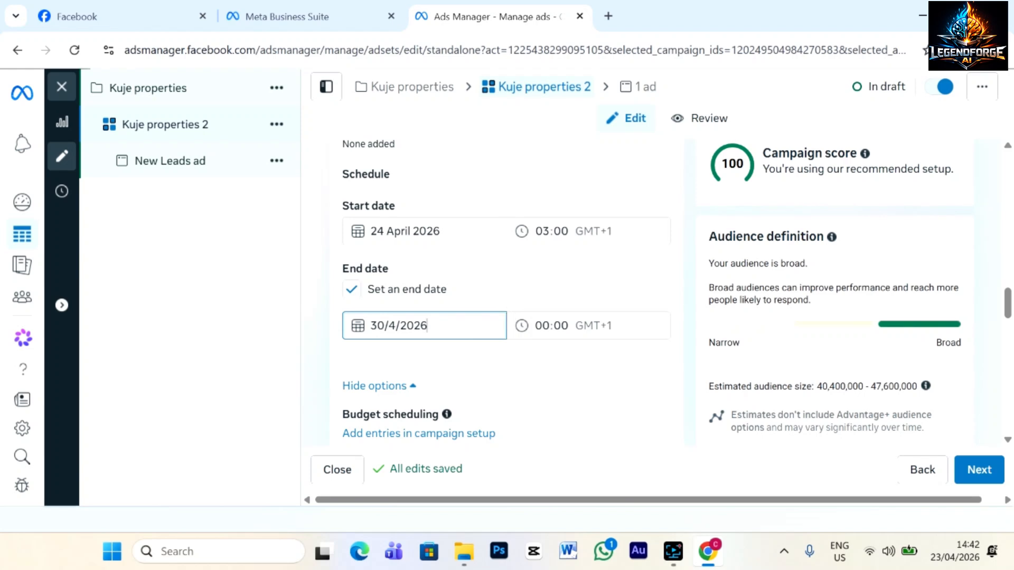
click(541, 324)
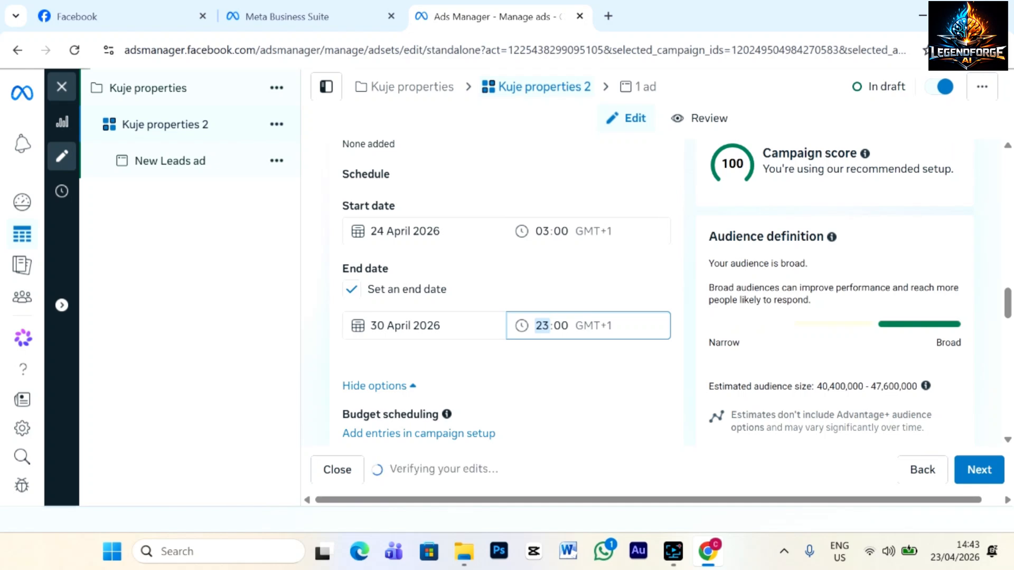
click(560, 324)
scroll(559, 415, down, 2)
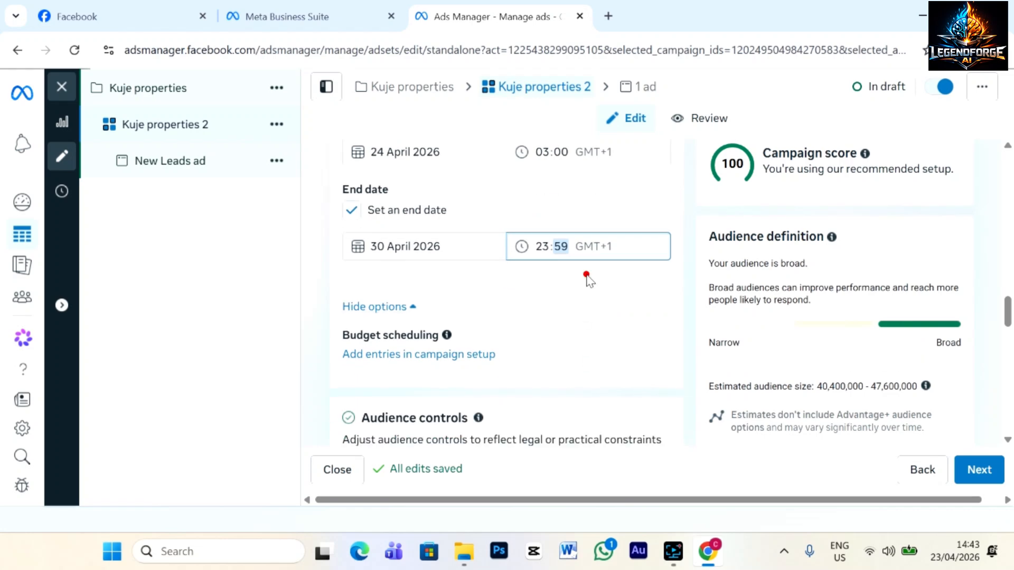
click(586, 275)
Edit Locations and add Abuja, Federal Capital Territory from the map search.
scroll(514, 338, down, 5)
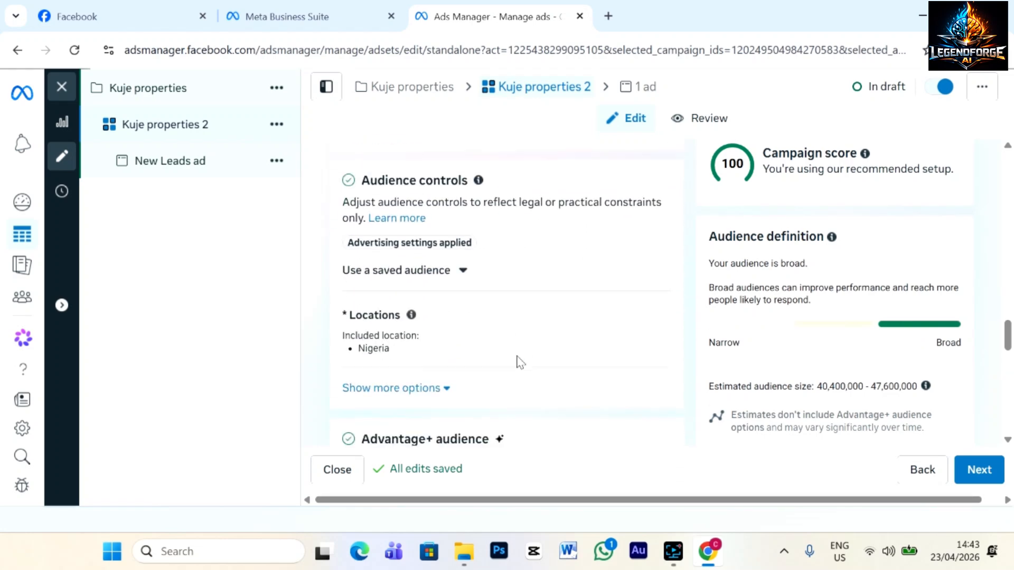
click(633, 320)
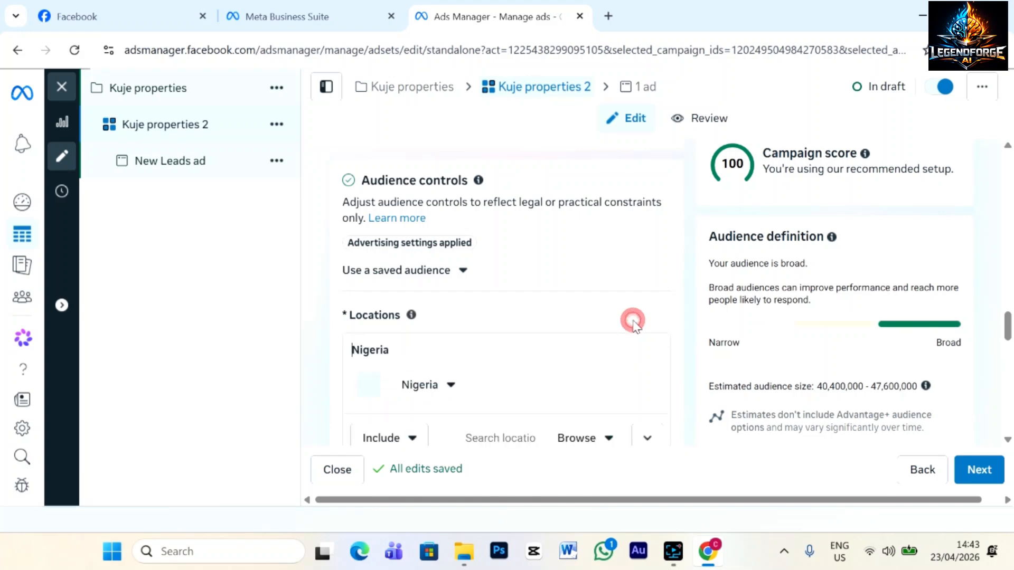
scroll(554, 358, down, 3)
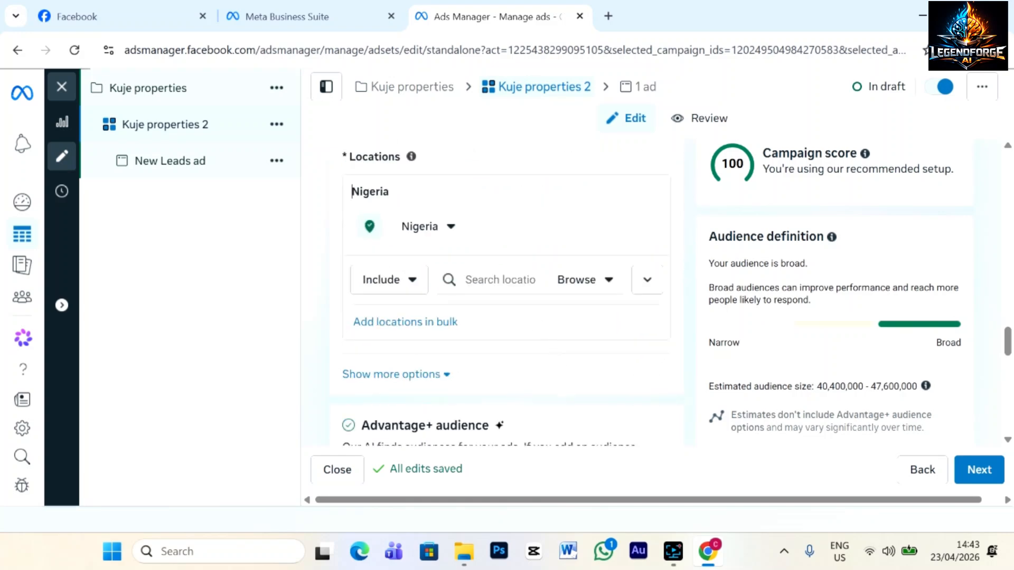
click(647, 279)
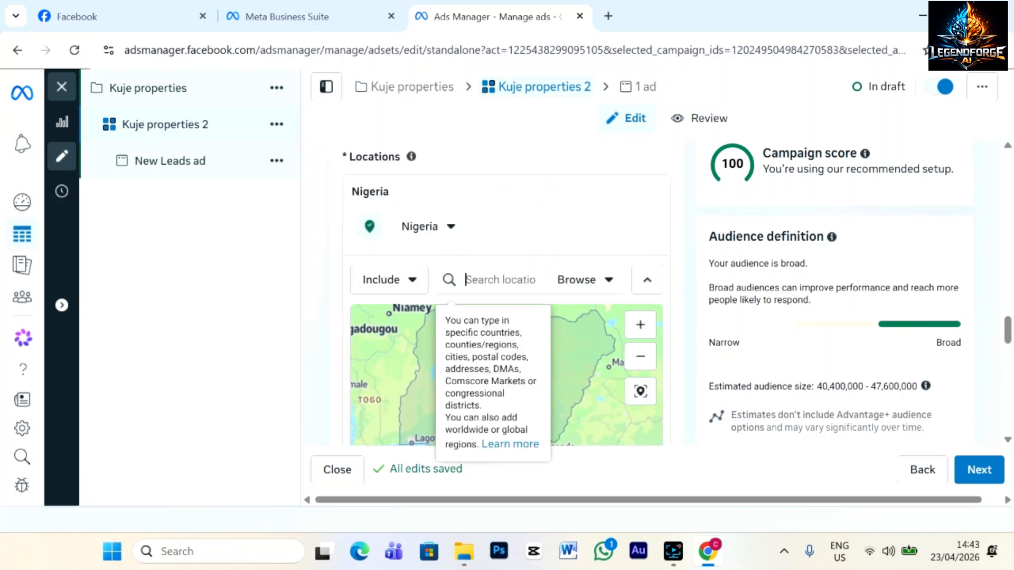
text(abuja)
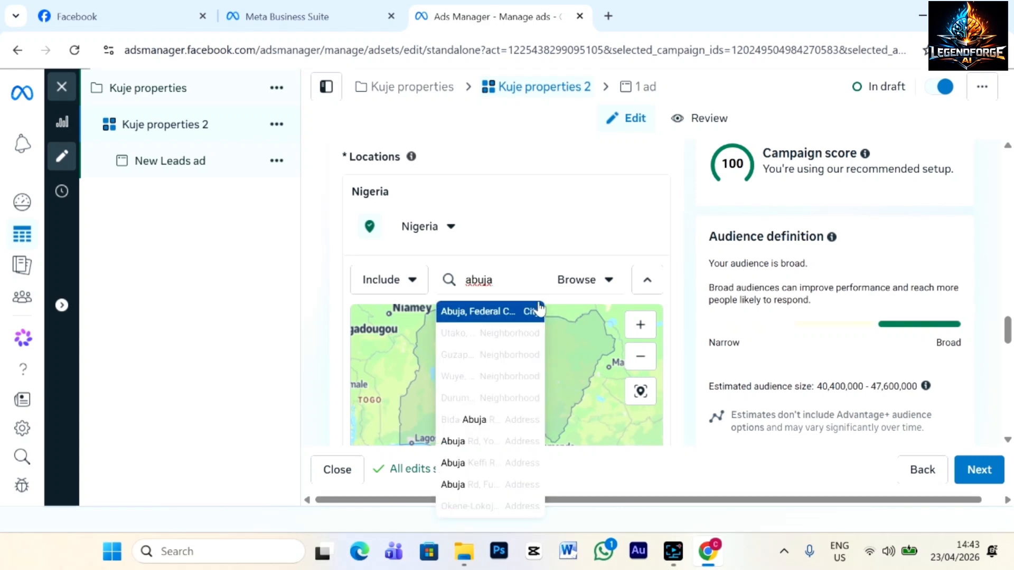
click(479, 313)
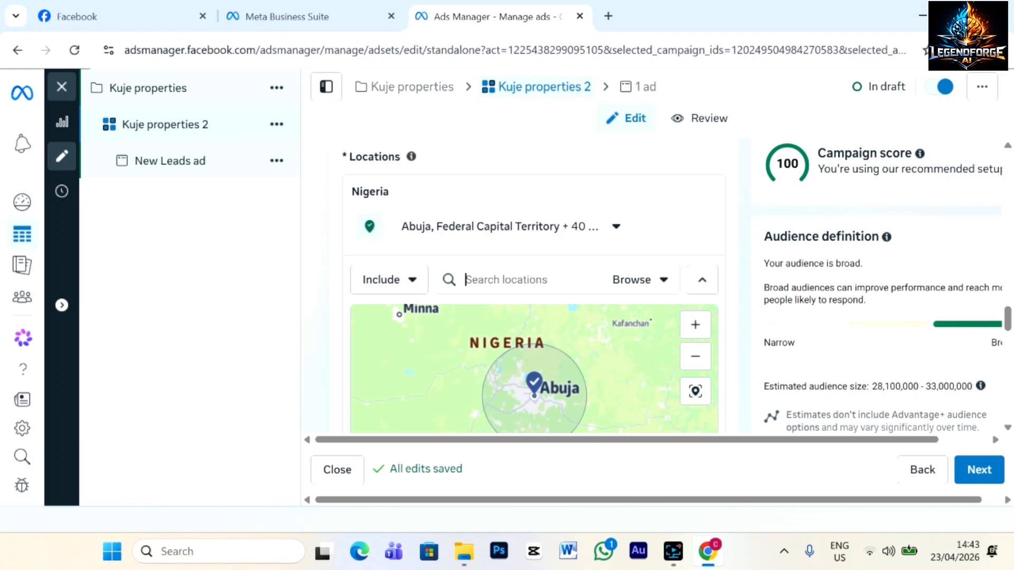
Add Garki and Wuse, Federal Capital Territory, as further target locations.
text(gark)
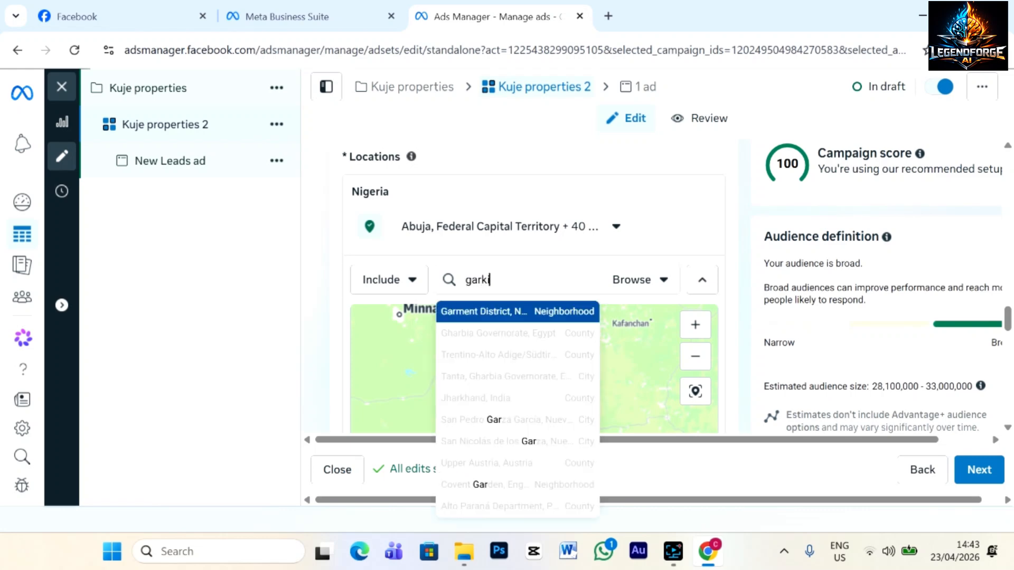
text(i)
click(514, 312)
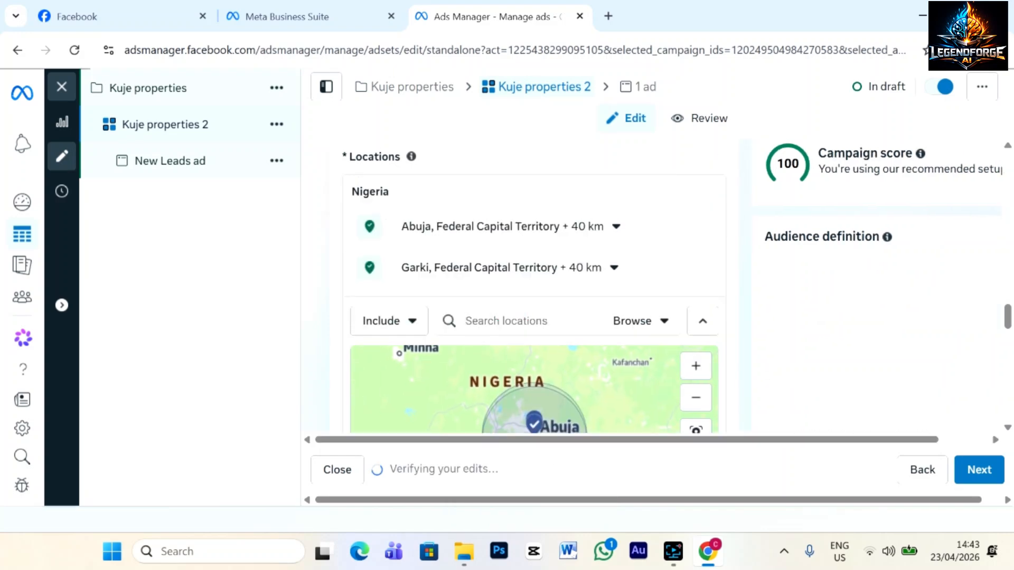
text(wuse)
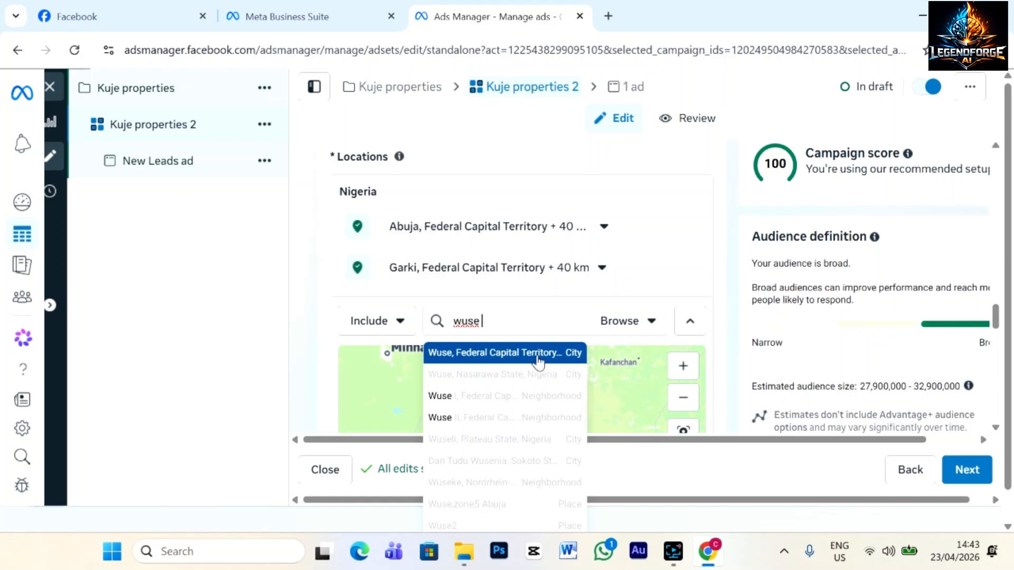
click(538, 361)
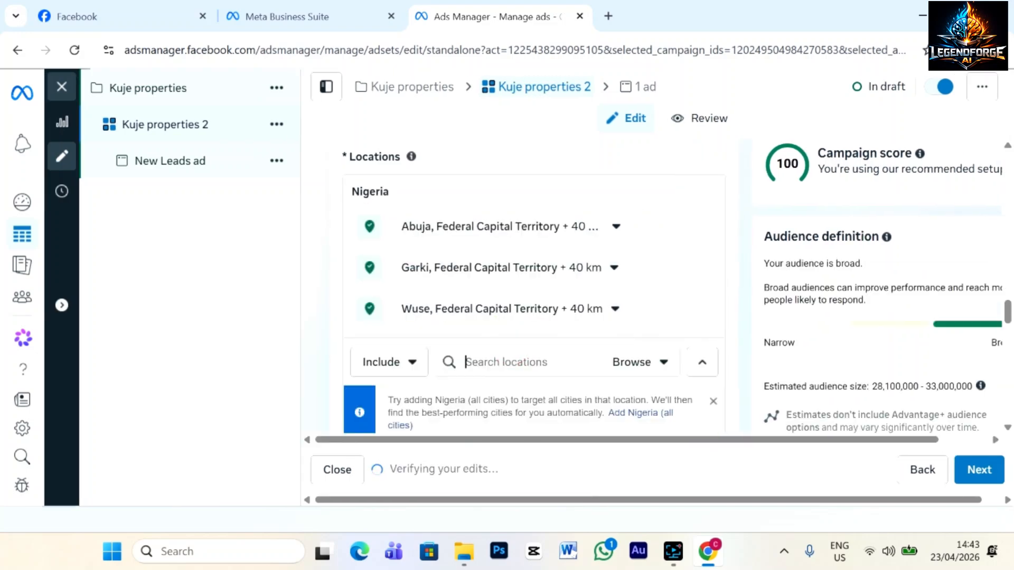
scroll(736, 291, up, 3)
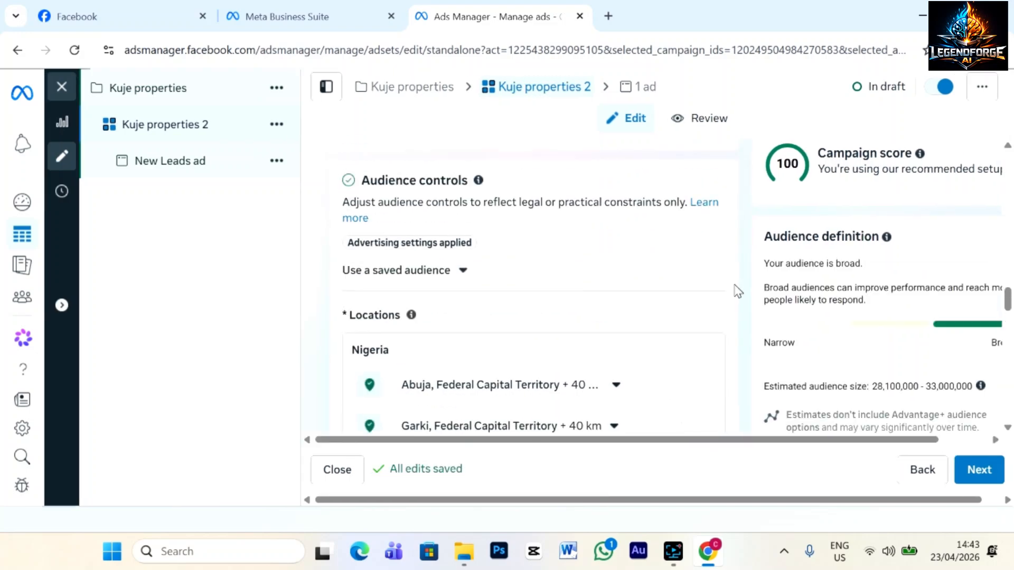
scroll(737, 290, down, 6)
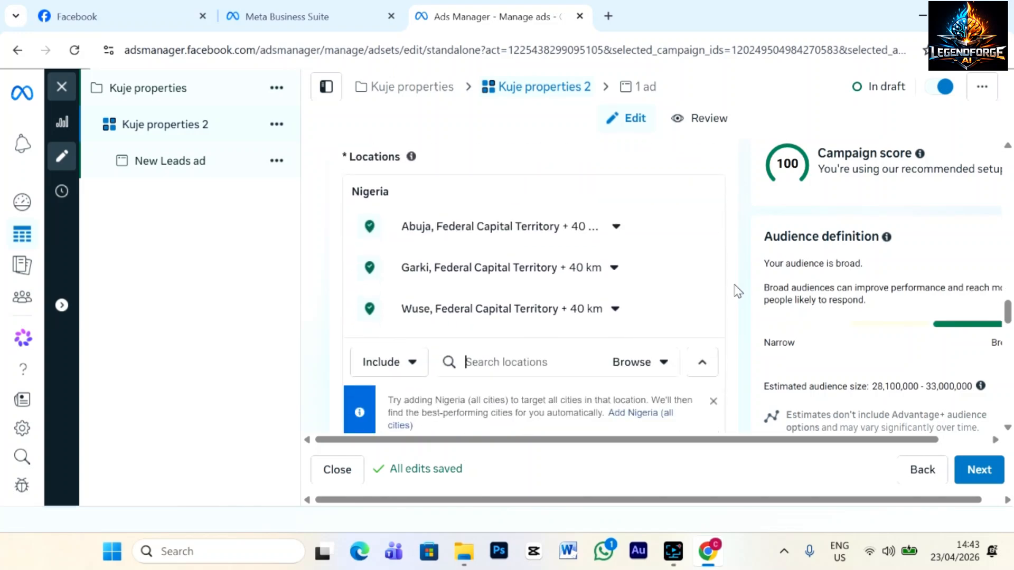
scroll(736, 288, down, 2)
scroll(733, 277, up, 2)
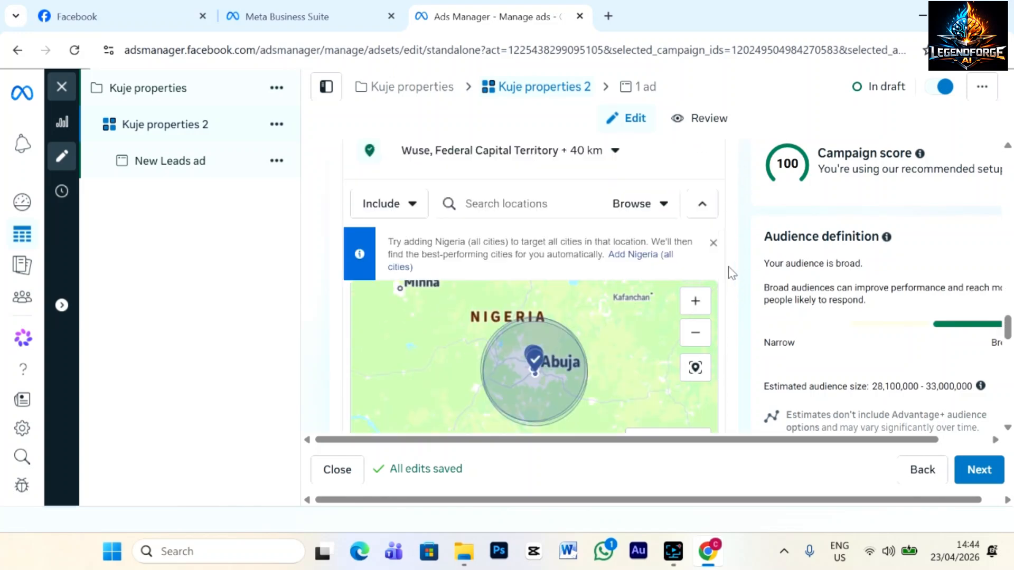
Hide the map and change the audience minimum age from 18 to 25.
click(701, 204)
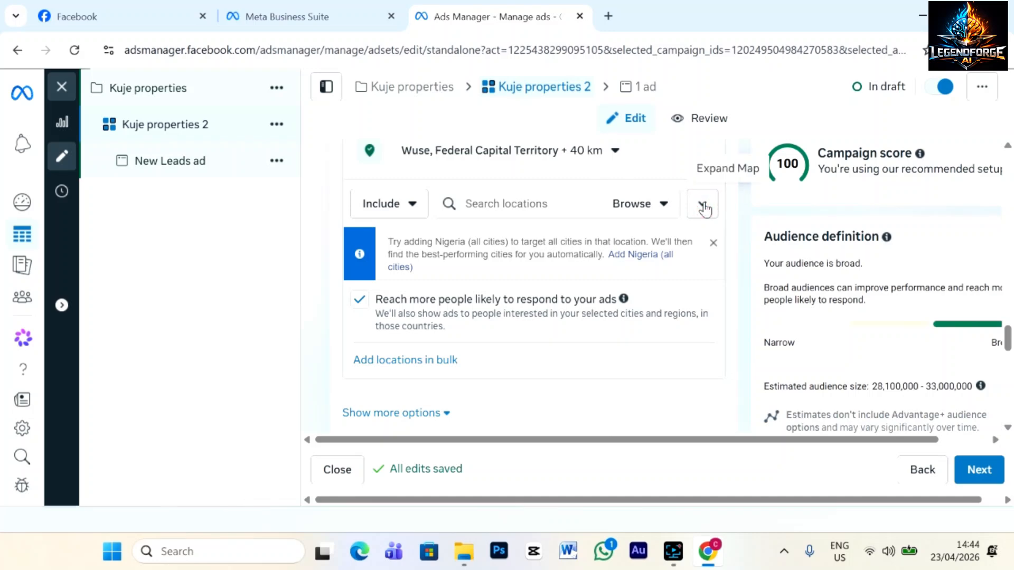
scroll(612, 355, up, 4)
scroll(611, 353, down, 4)
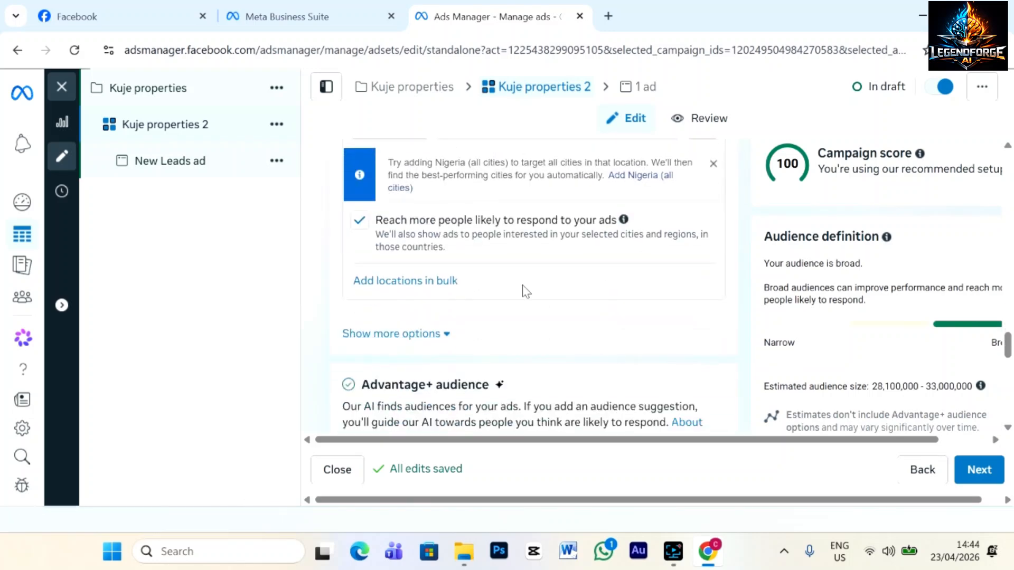
scroll(523, 295, down, 1)
scroll(524, 303, down, 1)
click(448, 255)
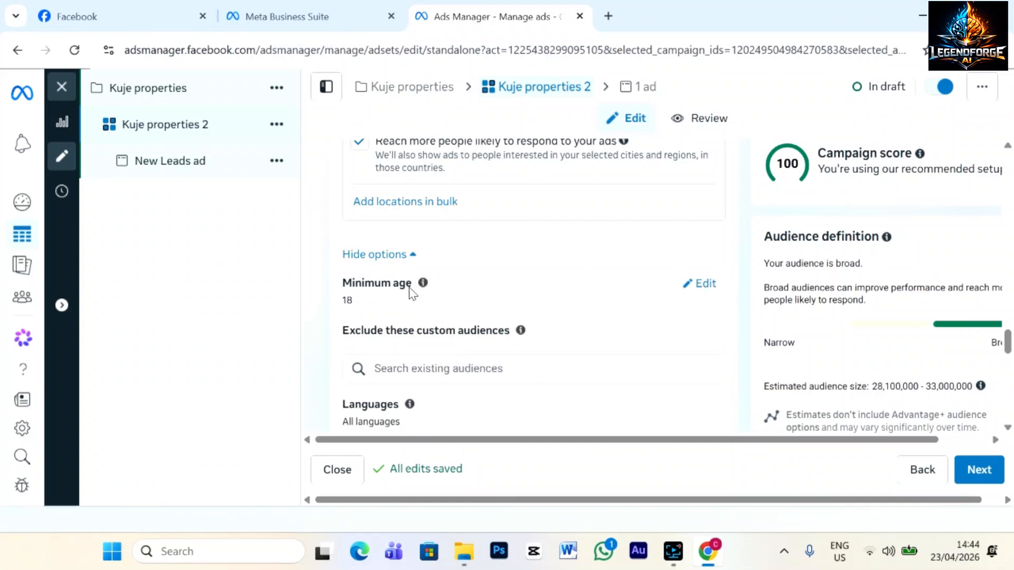
click(705, 285)
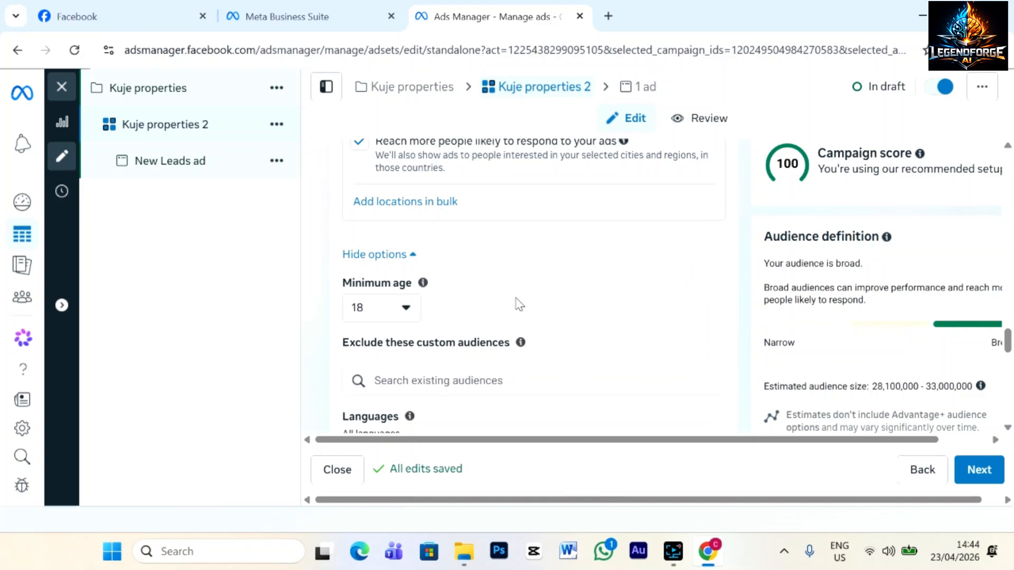
click(406, 308)
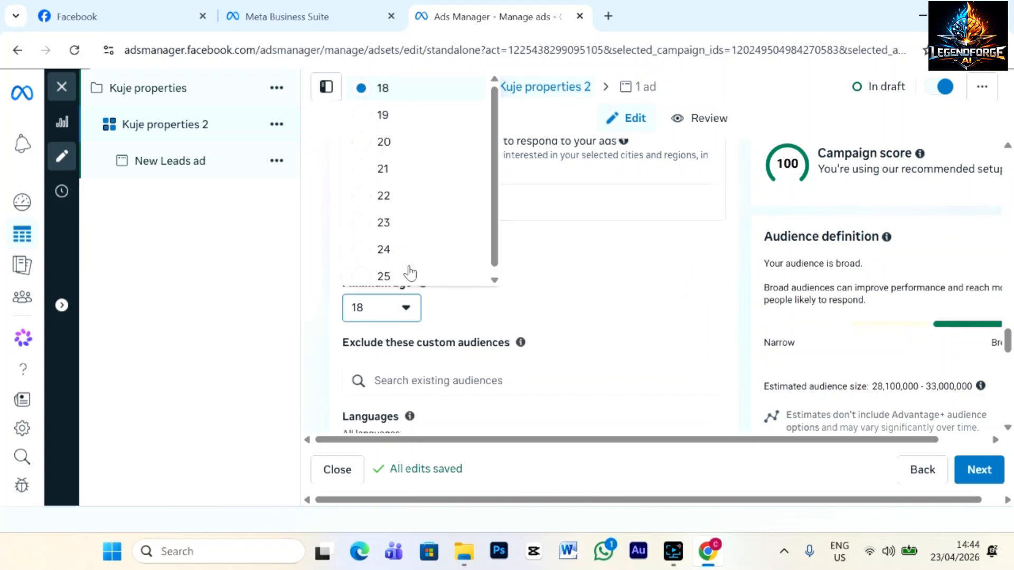
click(368, 271)
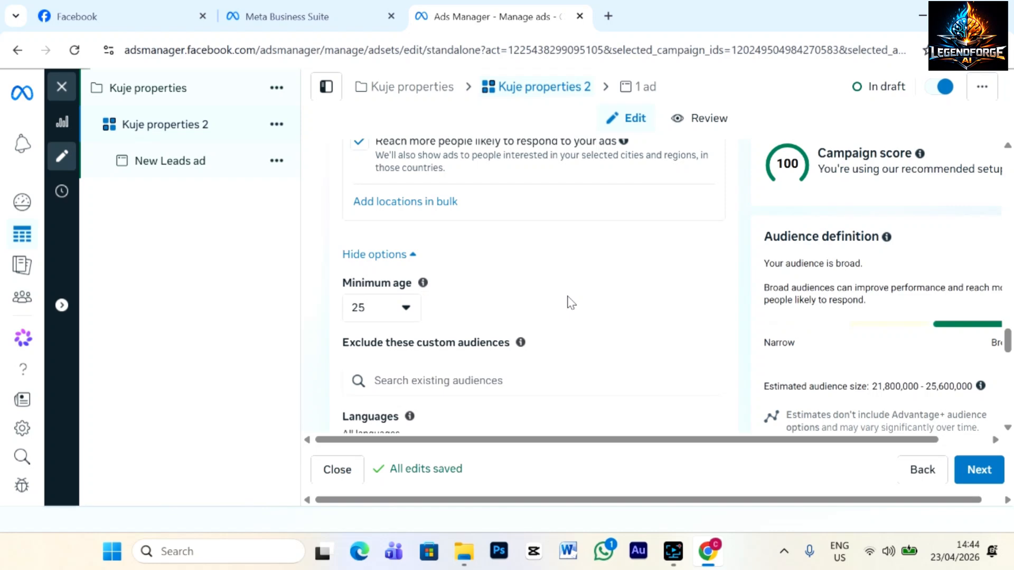
scroll(492, 300, down, 5)
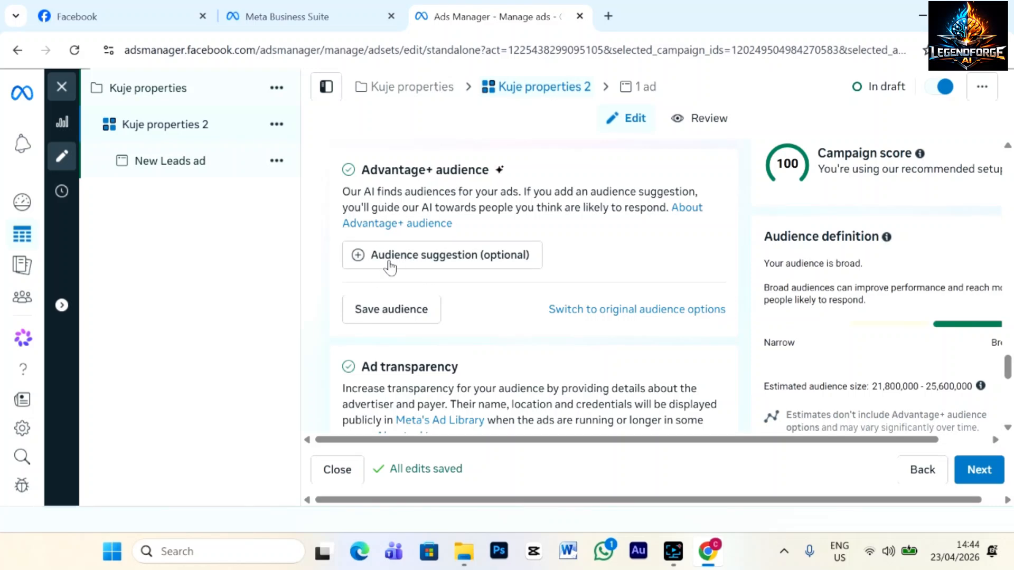
Add an audience suggestion and set its minimum age to 40, up to 65+.
click(471, 264)
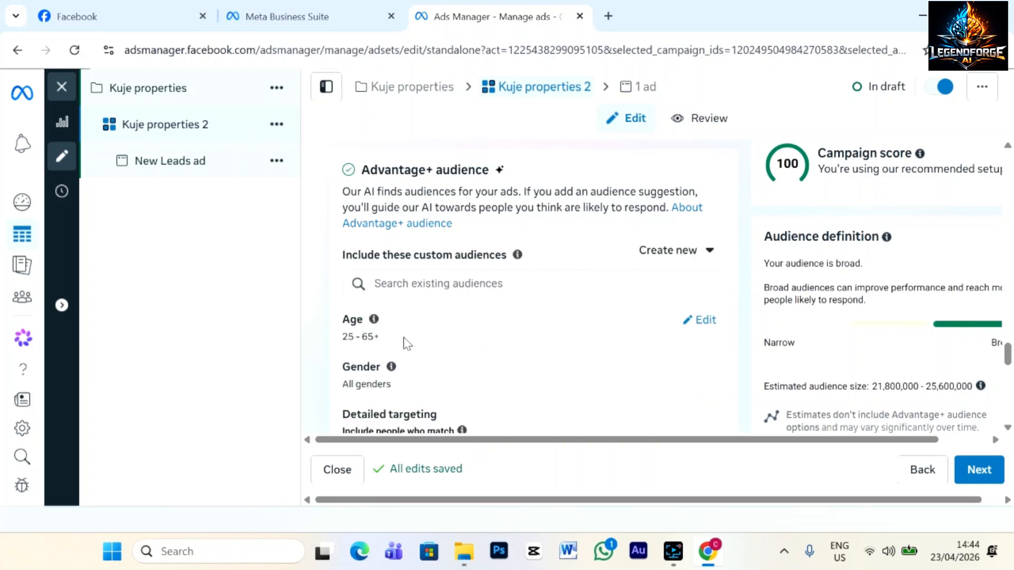
mouse_move(358, 328)
click(692, 319)
click(407, 346)
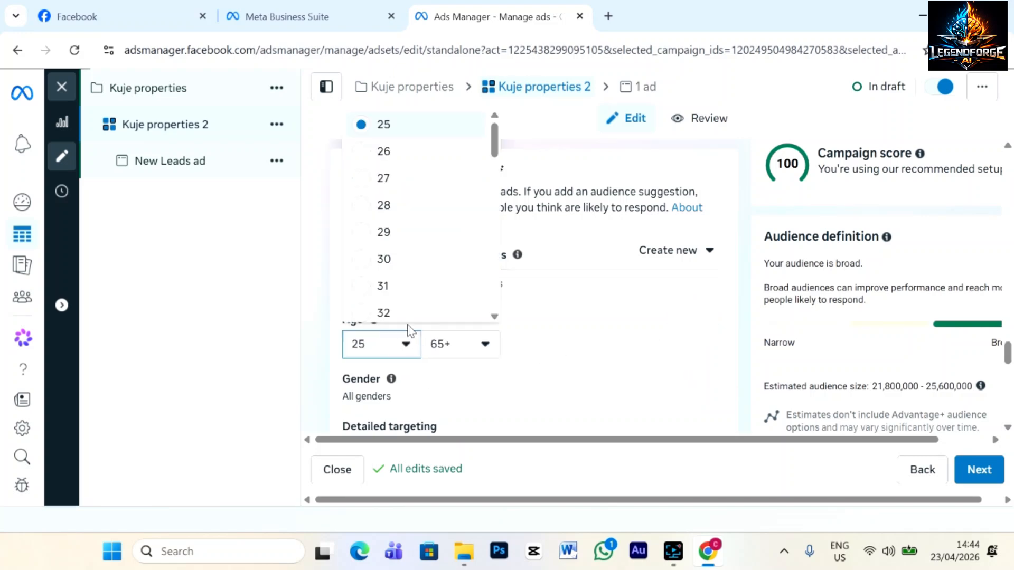
scroll(386, 264, down, 2)
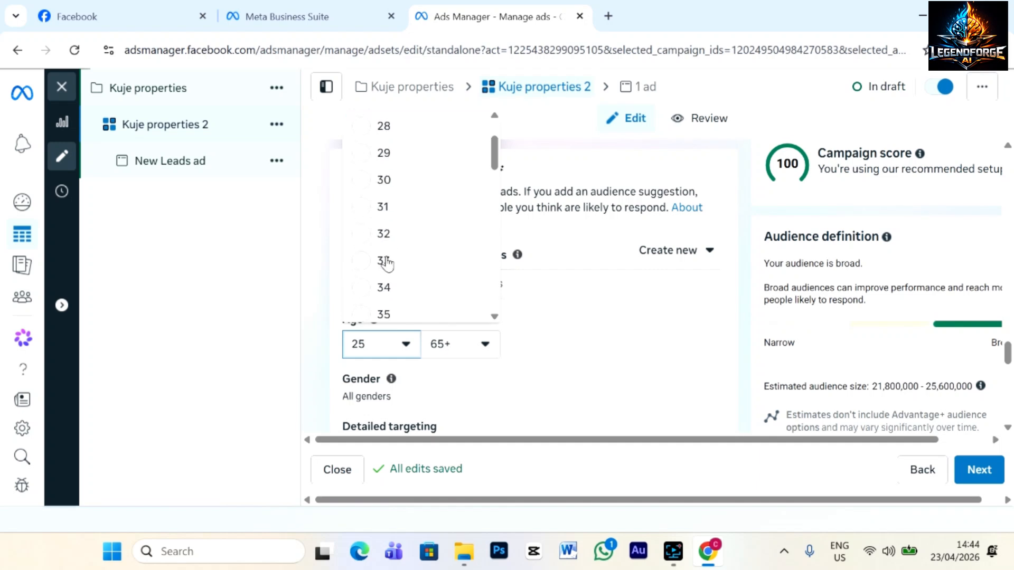
scroll(367, 285, down, 2)
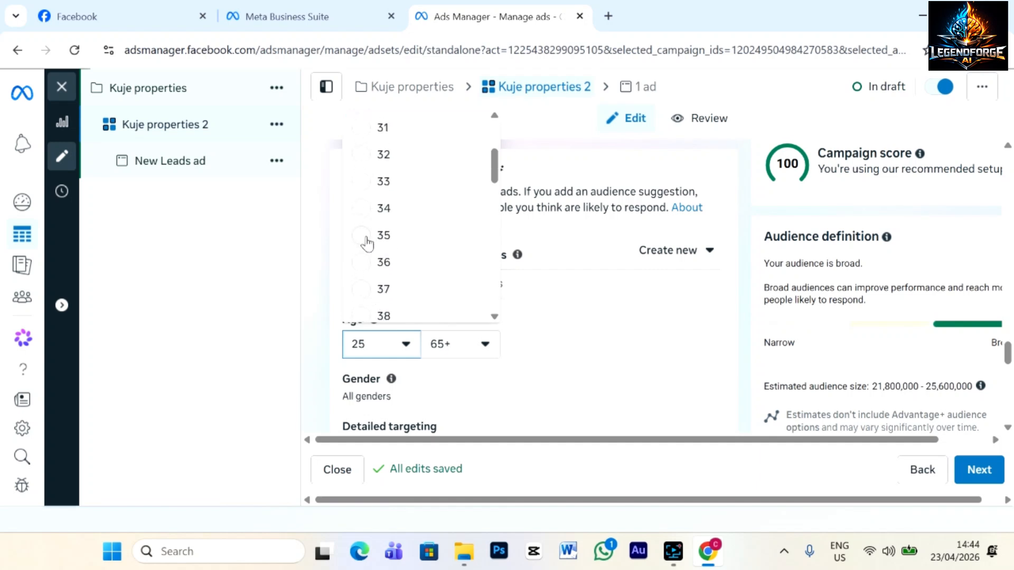
scroll(376, 253, down, 2)
scroll(375, 248, down, 2)
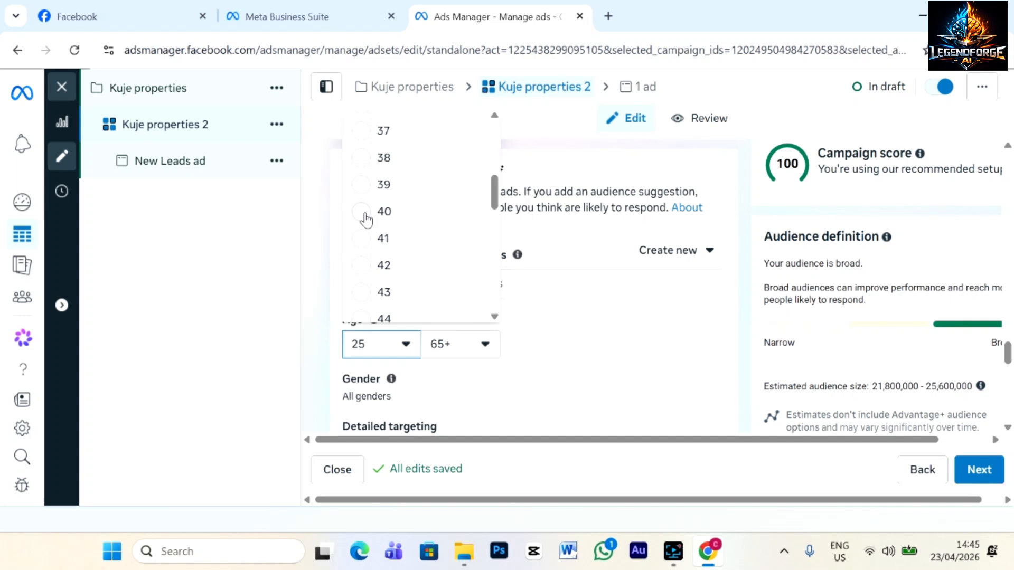
click(364, 214)
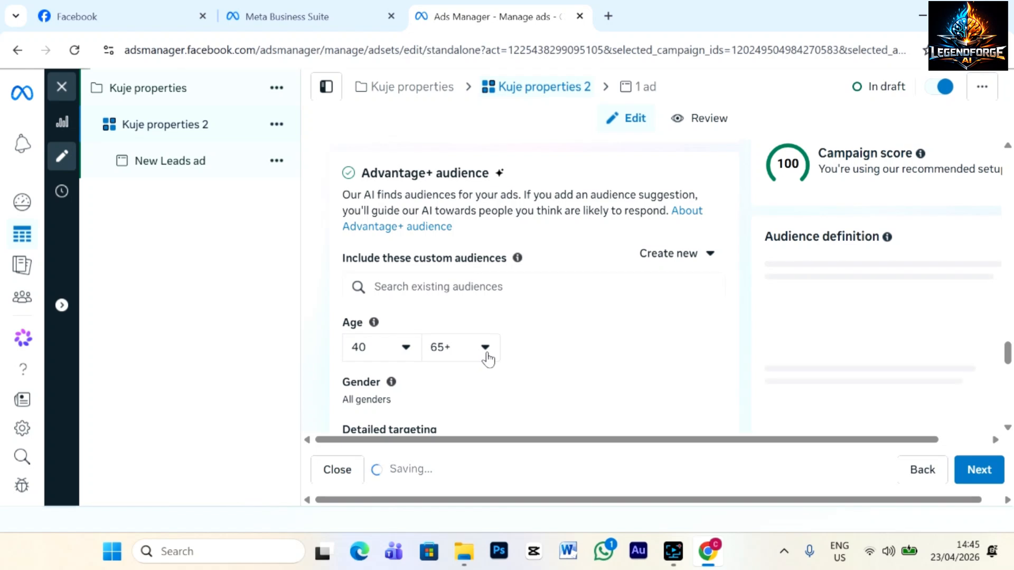
Try Women and Men for the suggestion's gender, settle on All, then open detailed targeting suggestions.
scroll(584, 389, down, 3)
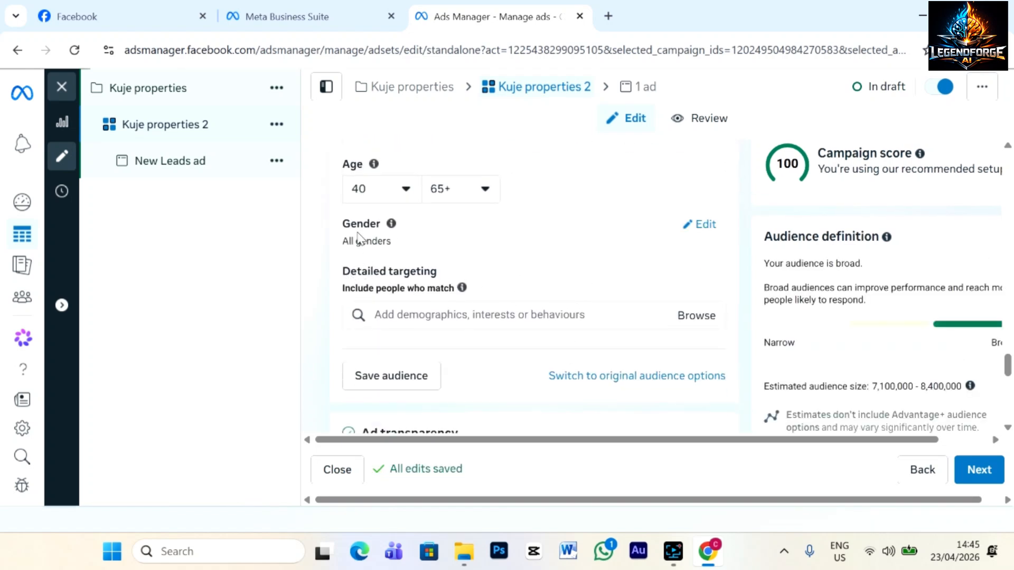
click(691, 224)
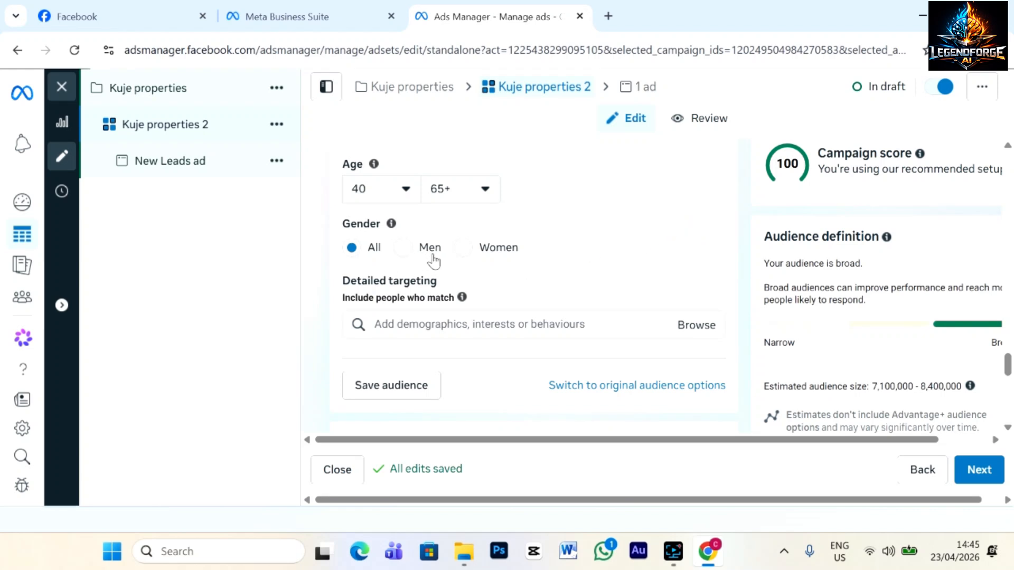
click(463, 248)
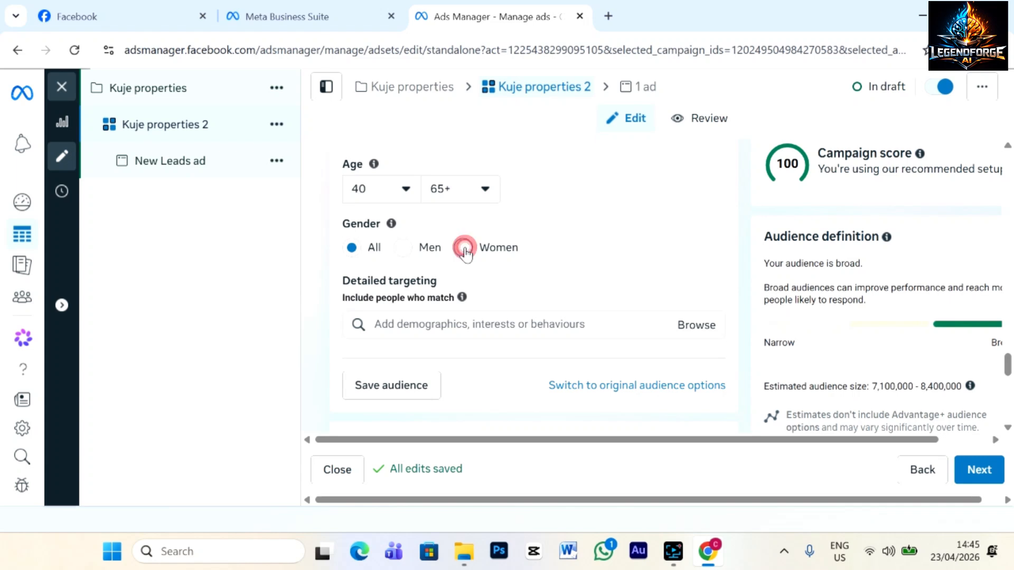
click(404, 248)
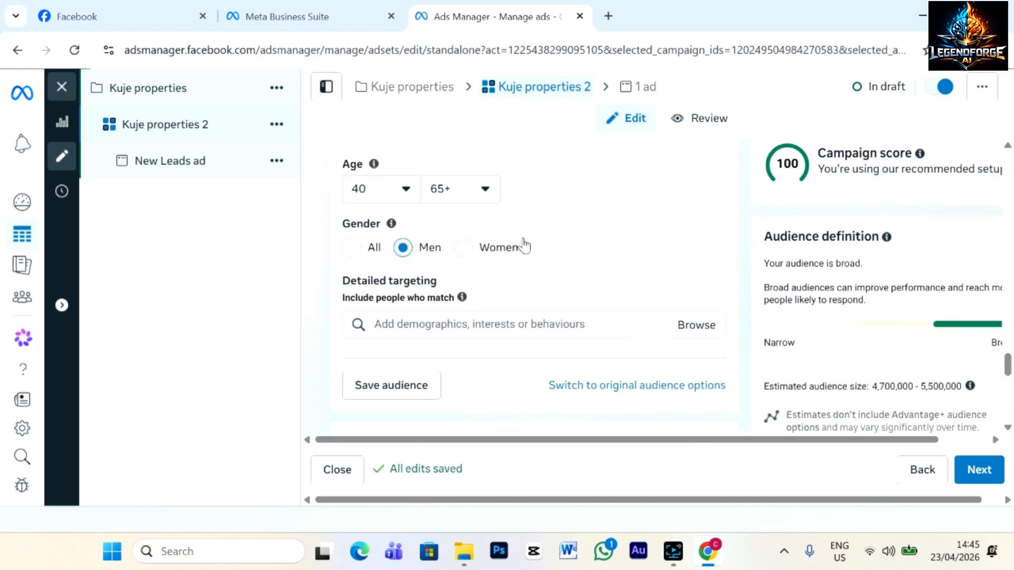
click(351, 248)
scroll(538, 262, down, 1)
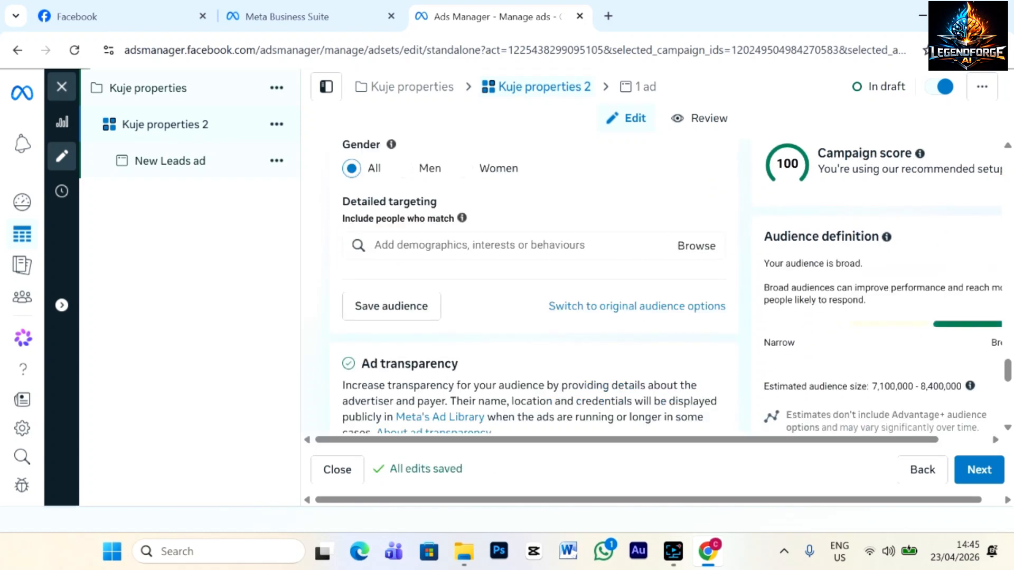
click(471, 245)
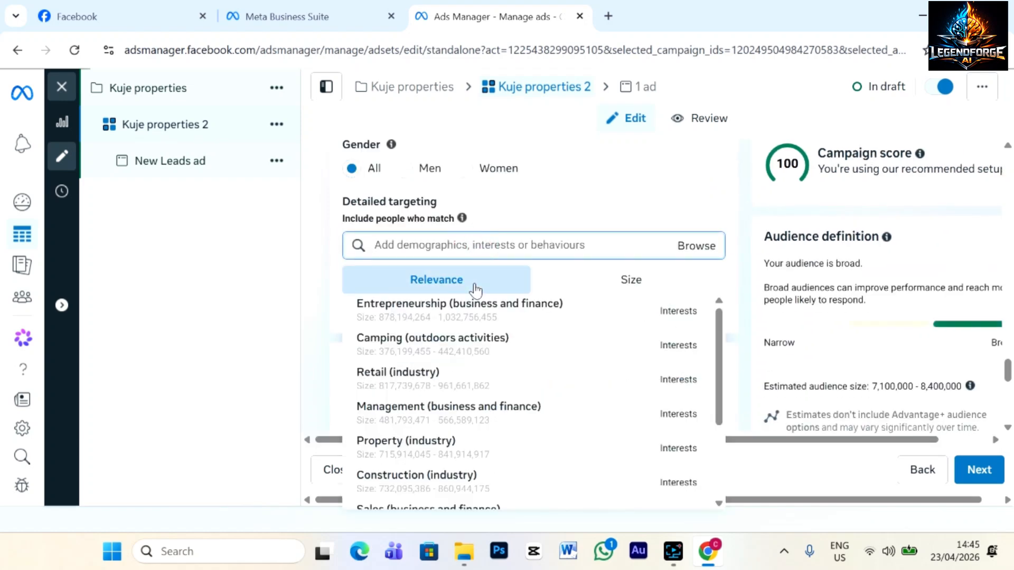
Add Entrepreneurship and, via a 'real estate' search, Real estate employers to detailed targeting.
mouse_move(481, 310)
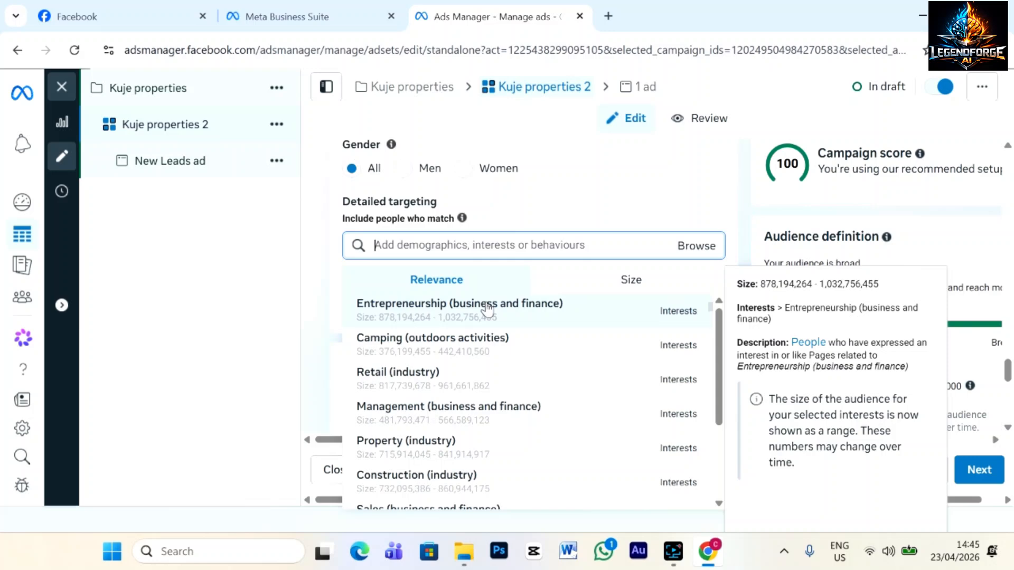
click(427, 312)
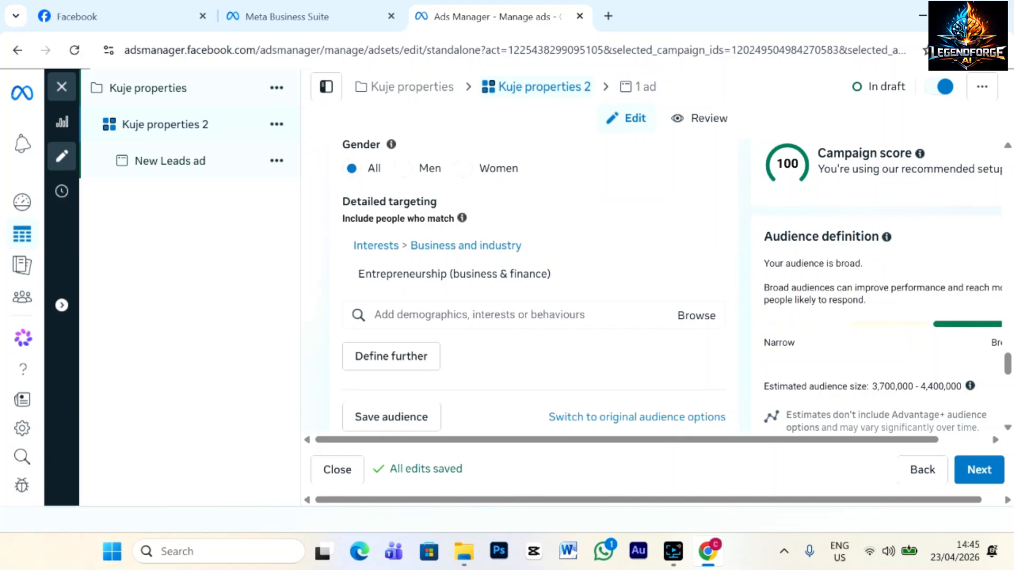
click(477, 315)
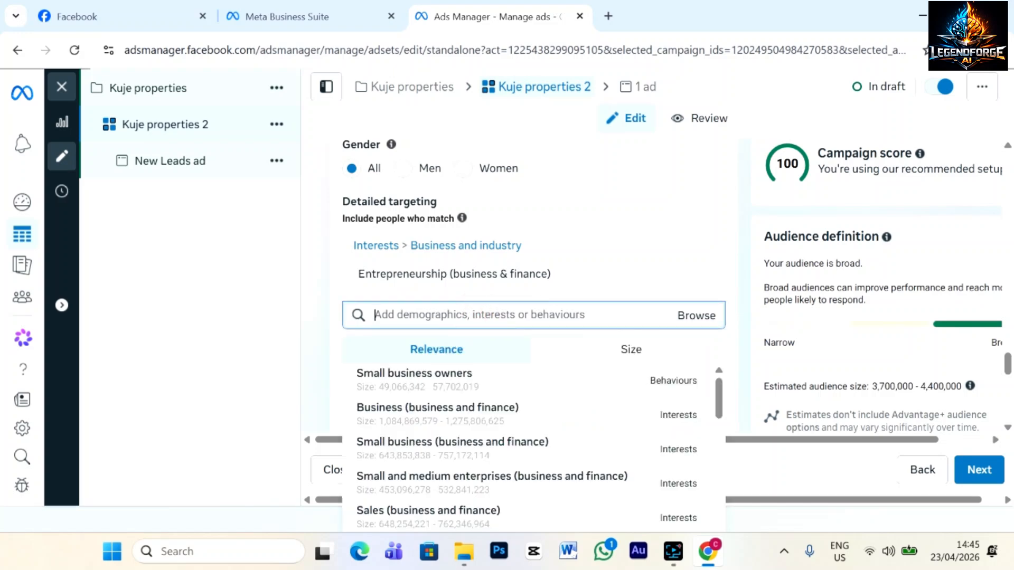
text(real estate)
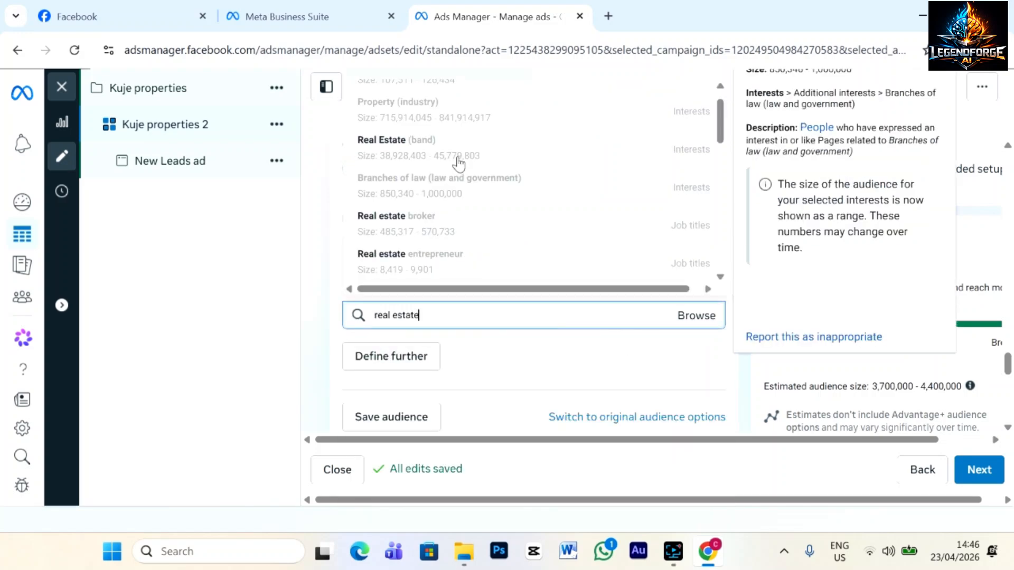
click(388, 92)
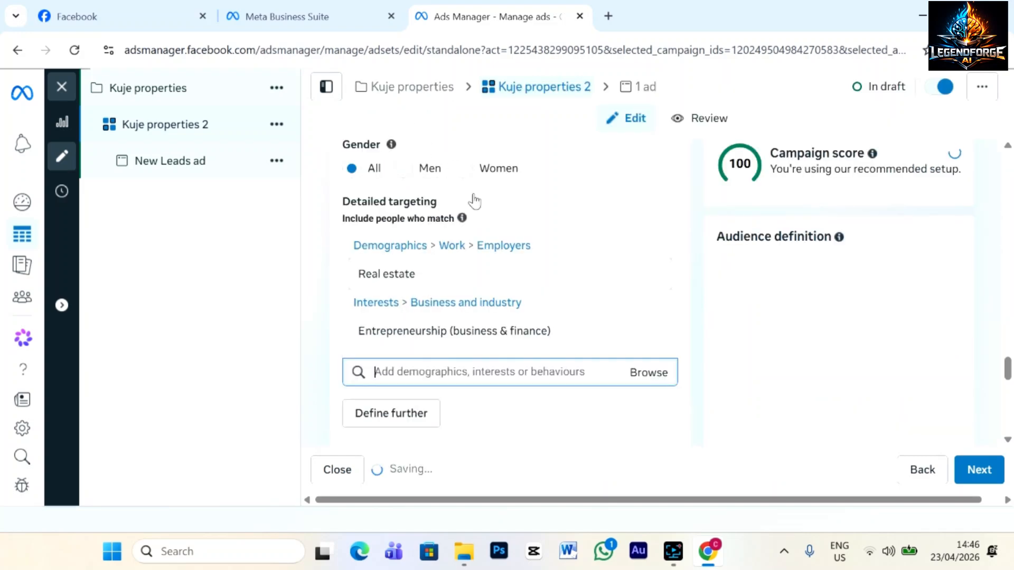
Search 'frequent' and add Frequent international travellers to detailed targeting.
text(frequent)
scroll(430, 235, down, 1)
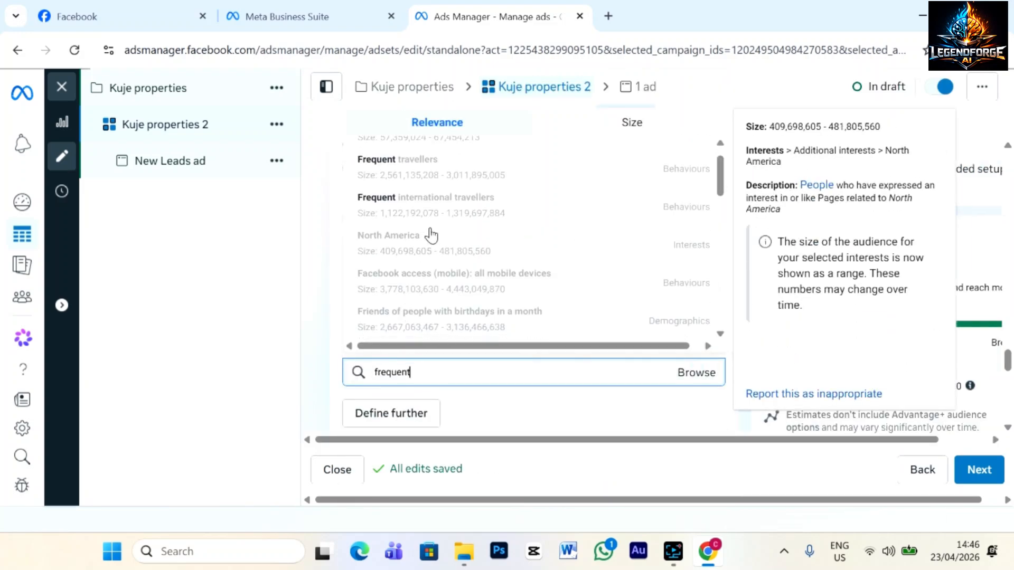
click(445, 203)
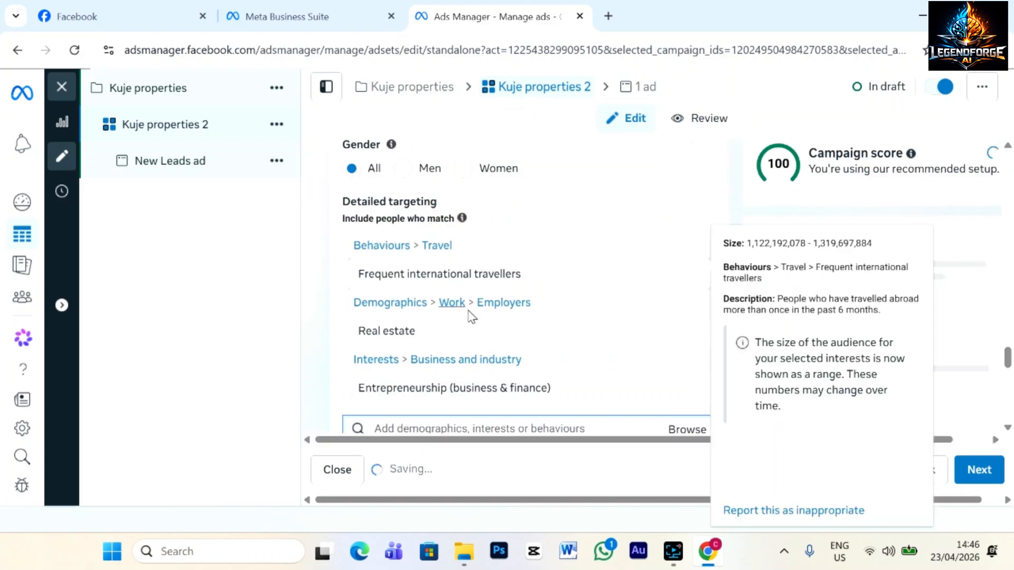
scroll(595, 386, down, 2)
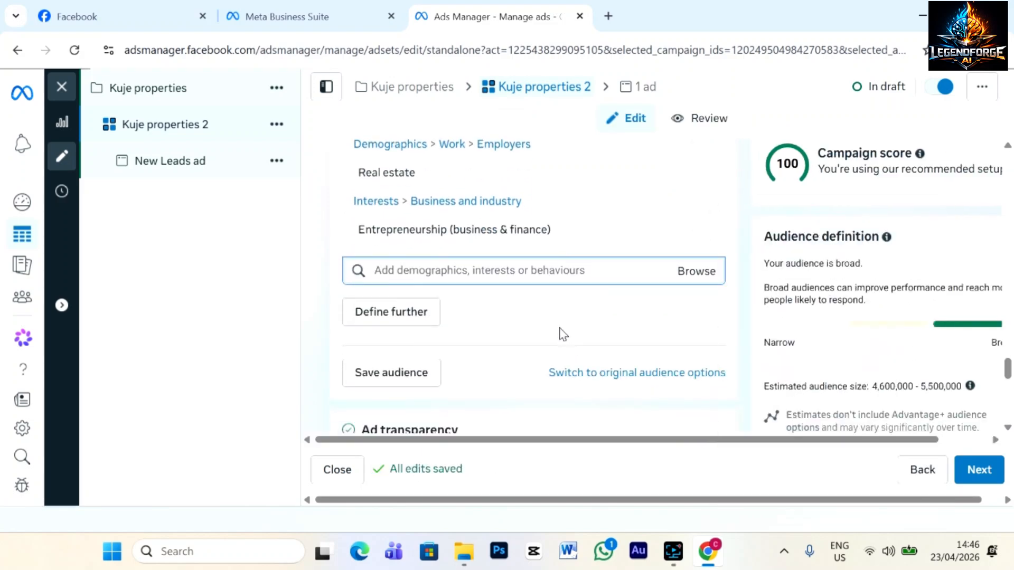
scroll(559, 334, up, 2)
scroll(561, 334, up, 3)
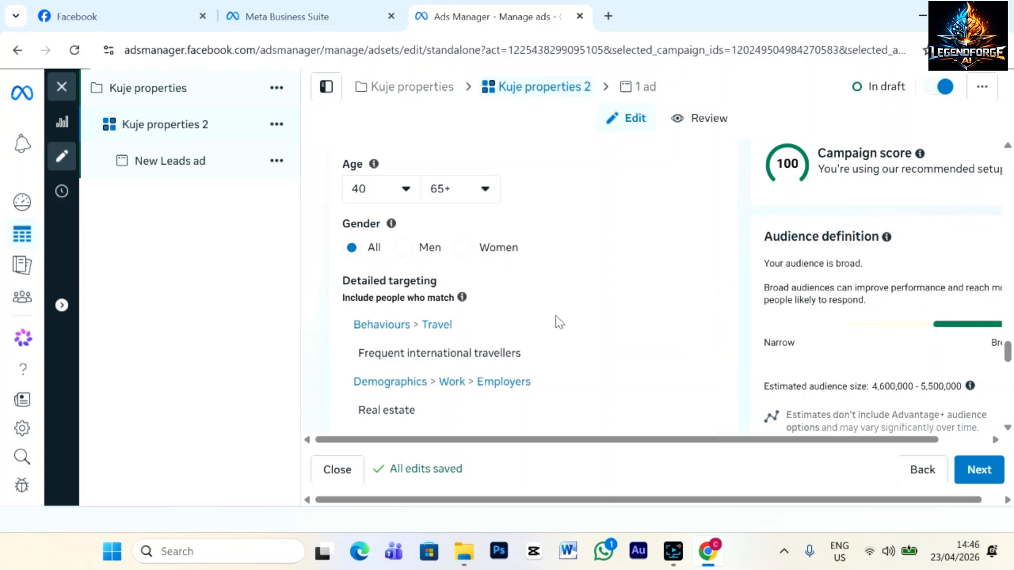
scroll(558, 322, down, 4)
scroll(558, 321, up, 5)
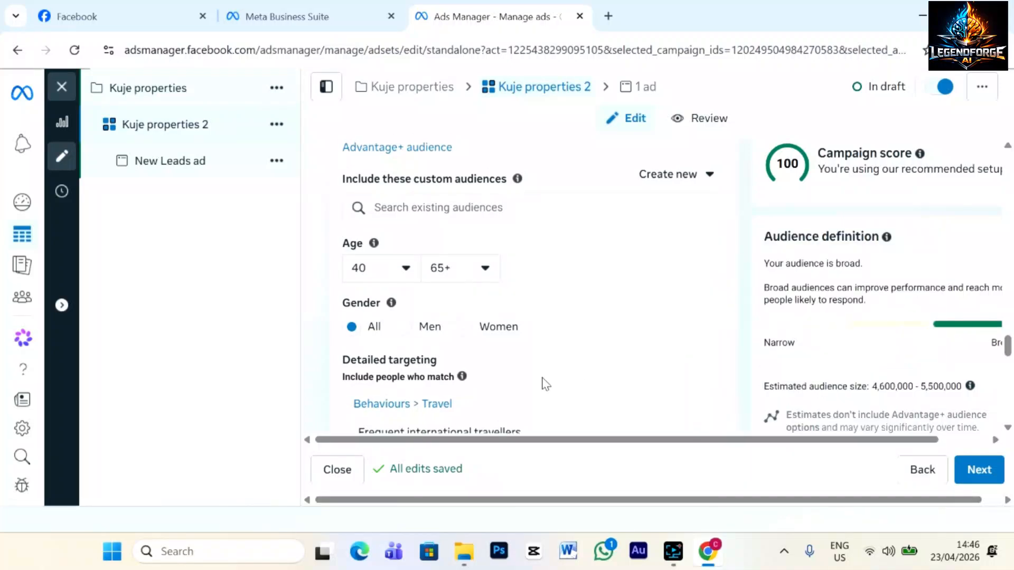
scroll(436, 398, down, 3)
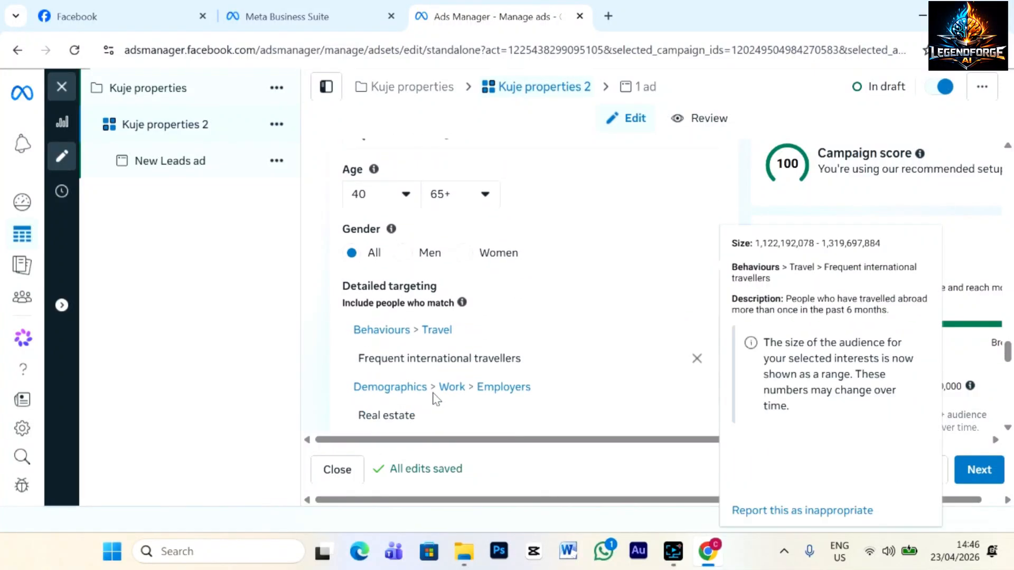
scroll(596, 374, down, 2)
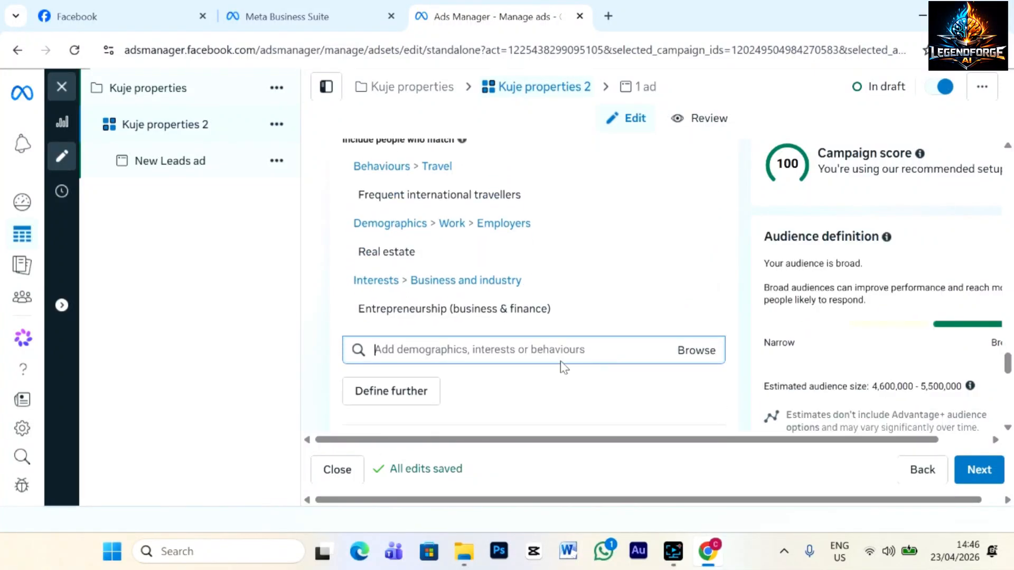
scroll(493, 350, down, 10)
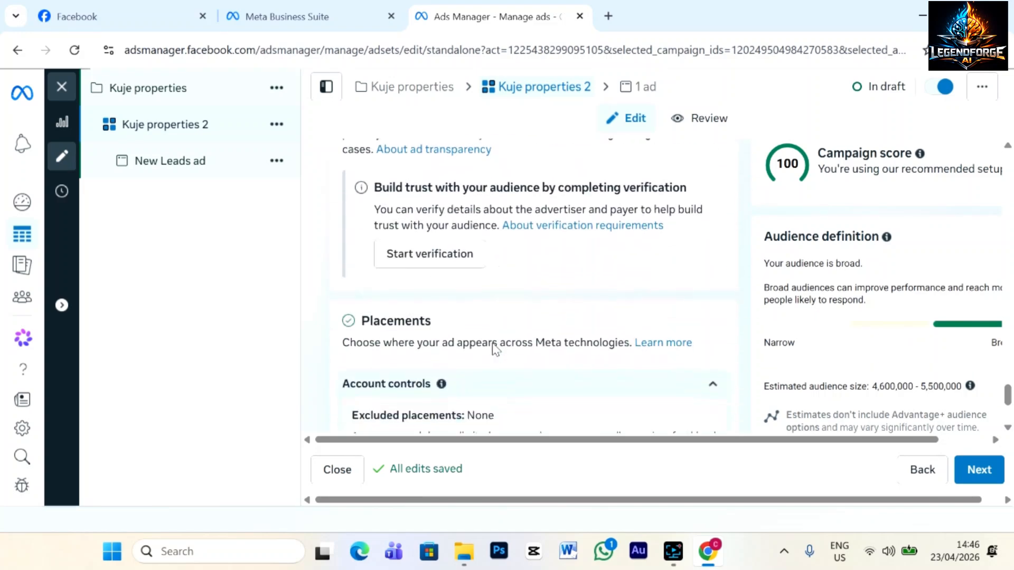
Change the ad set's placements from Advantage+ placements to Manual placements.
scroll(492, 344, up, 3)
scroll(492, 343, down, 3)
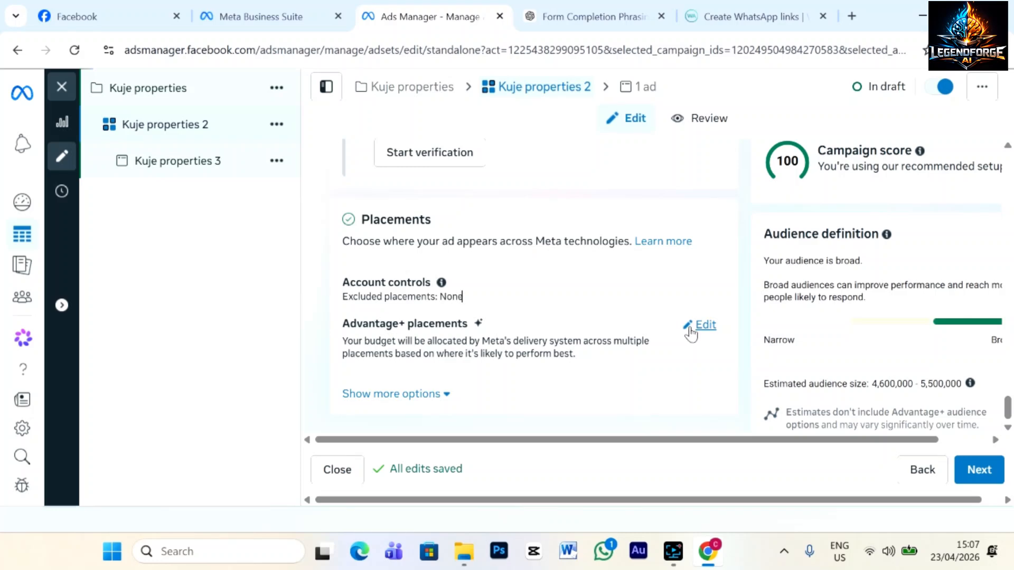
click(691, 327)
scroll(480, 332, down, 2)
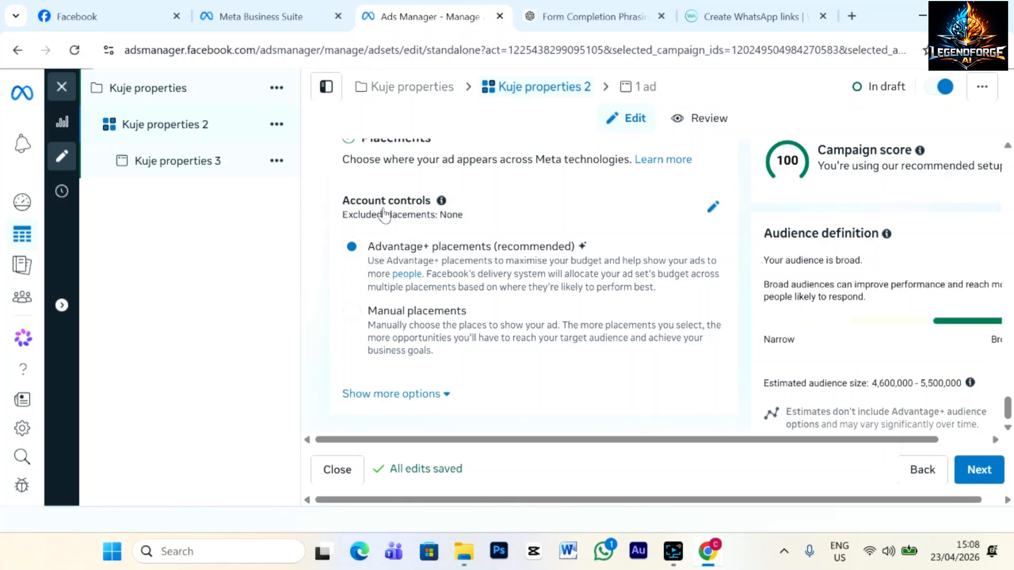
scroll(412, 248, up, 2)
scroll(464, 333, down, 2)
click(352, 315)
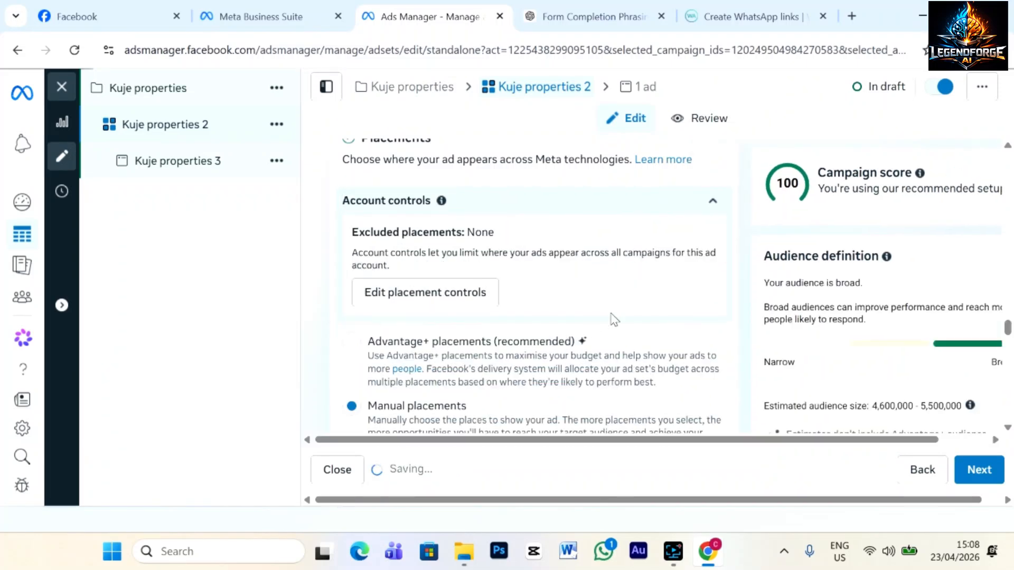
Untick Audience Network, toggle Instagram on and back off, then enable every Feeds placement.
scroll(612, 319, down, 3)
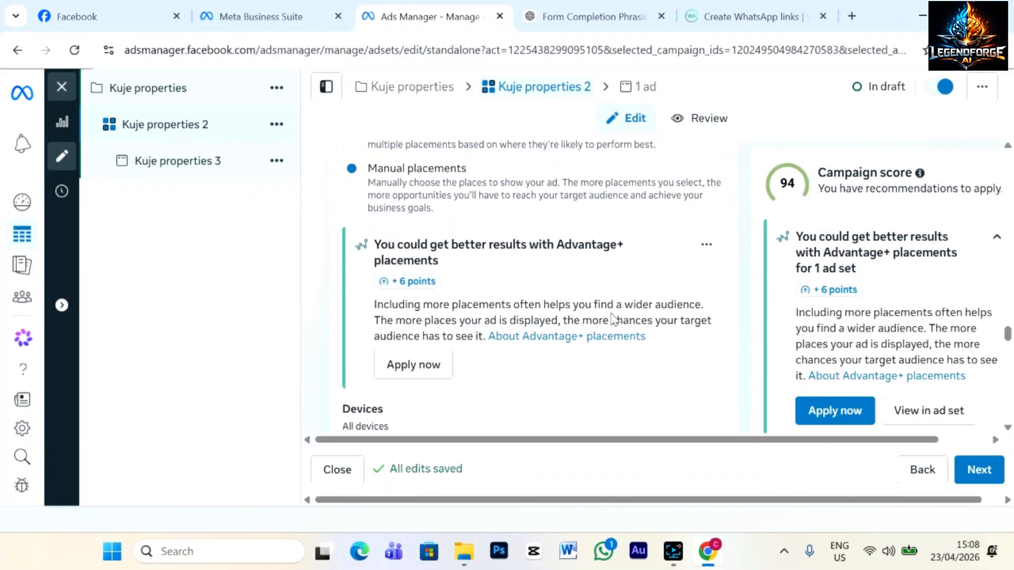
scroll(613, 319, down, 3)
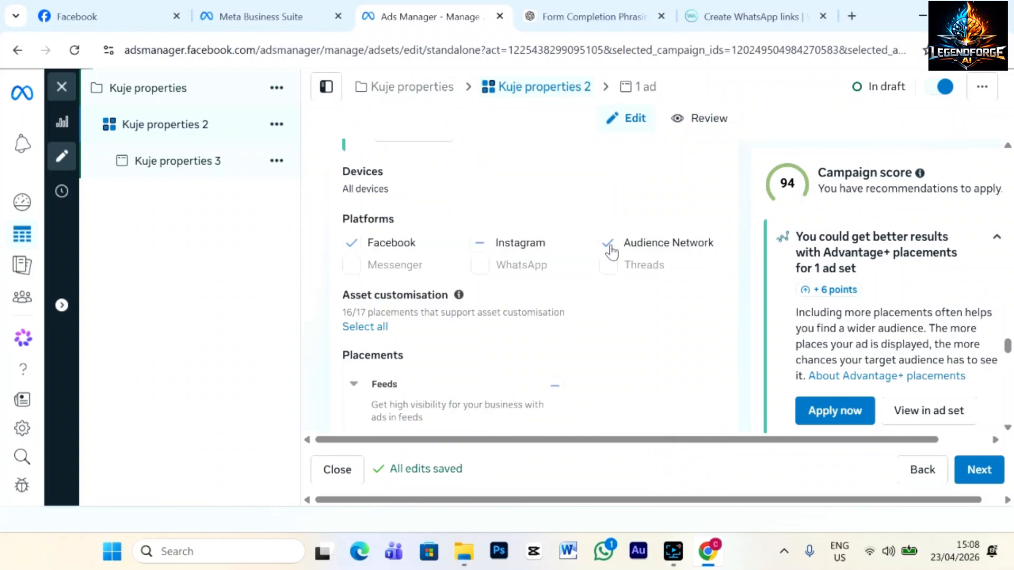
click(608, 244)
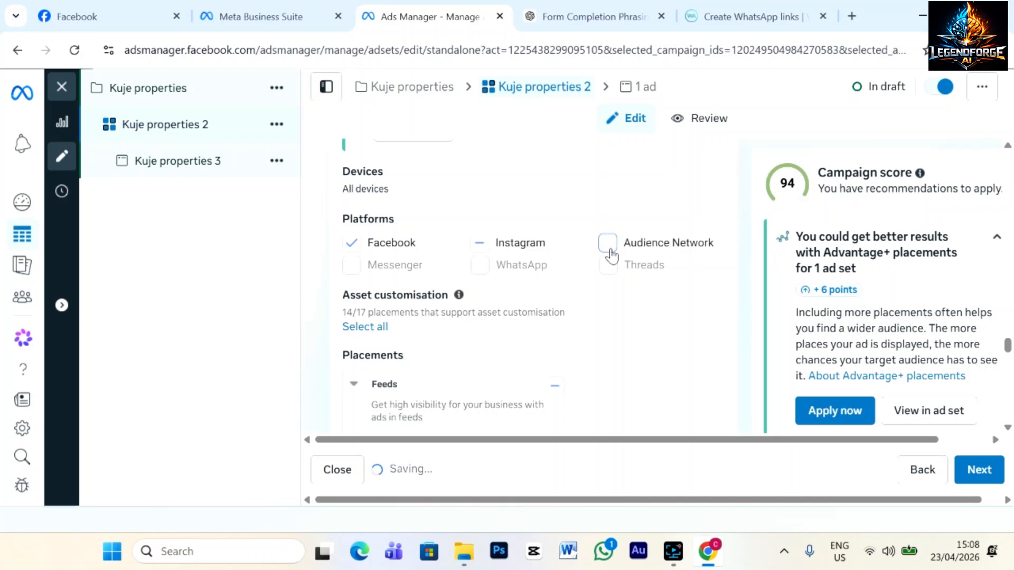
click(479, 244)
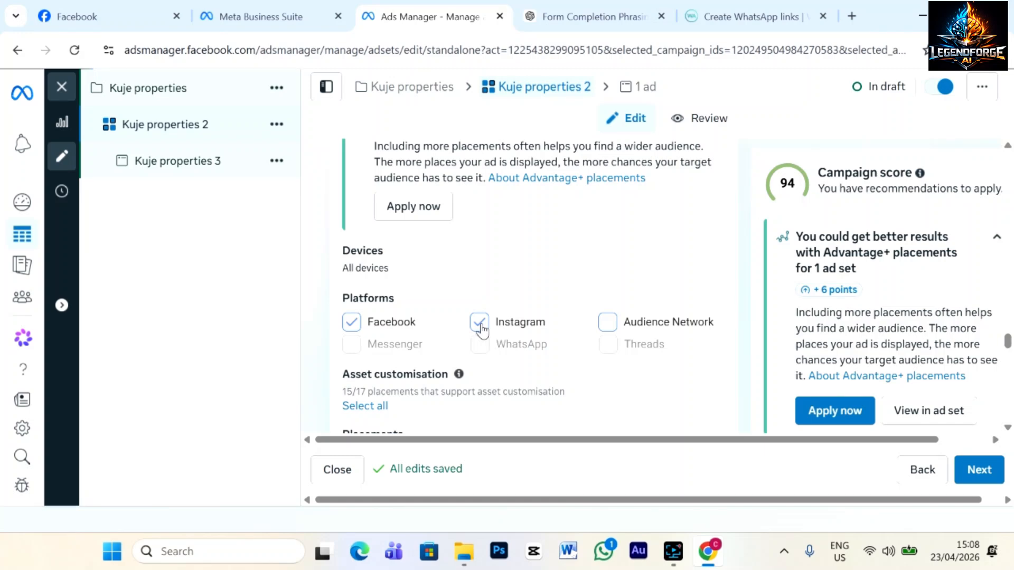
click(481, 328)
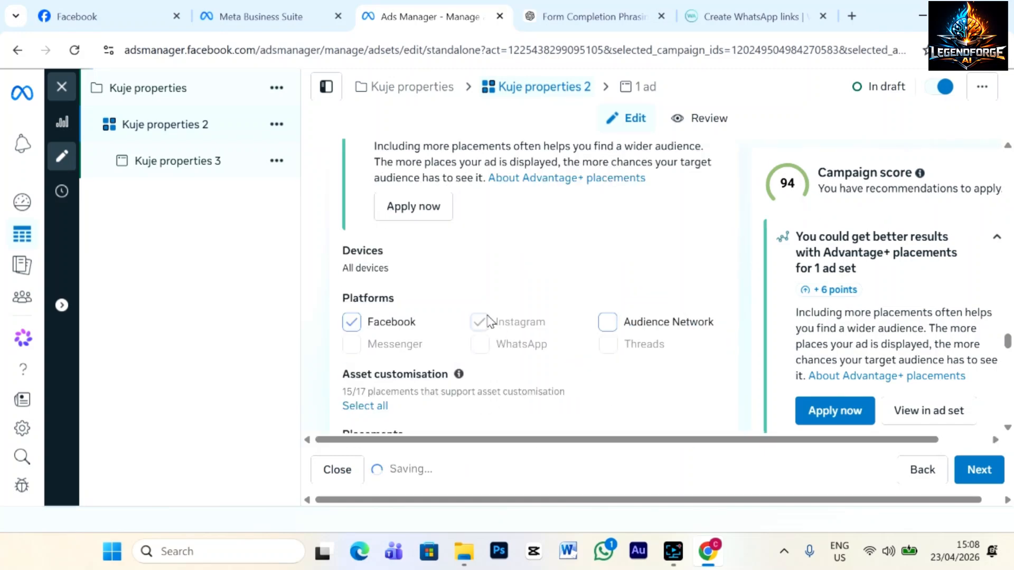
scroll(515, 319, down, 5)
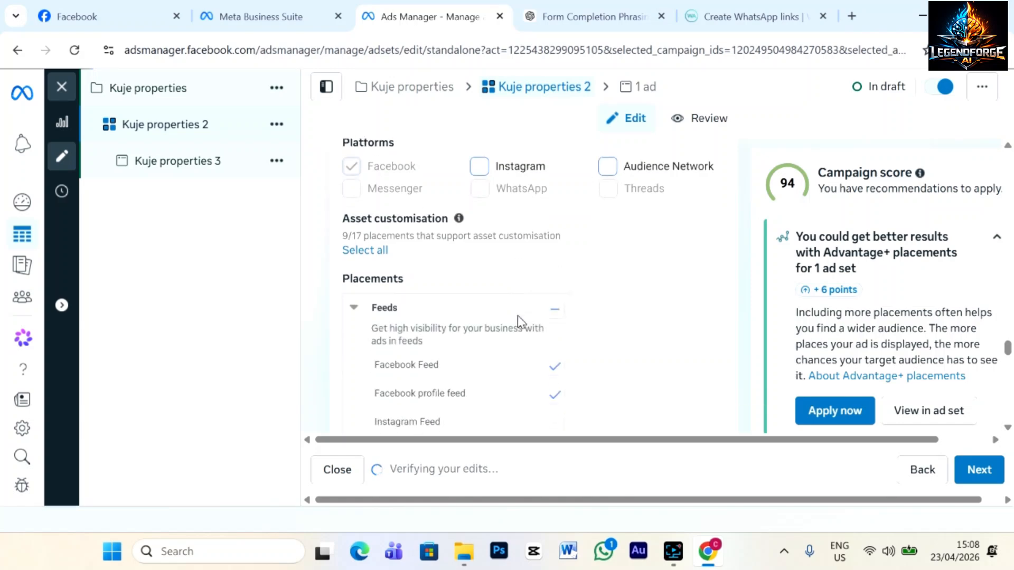
click(554, 228)
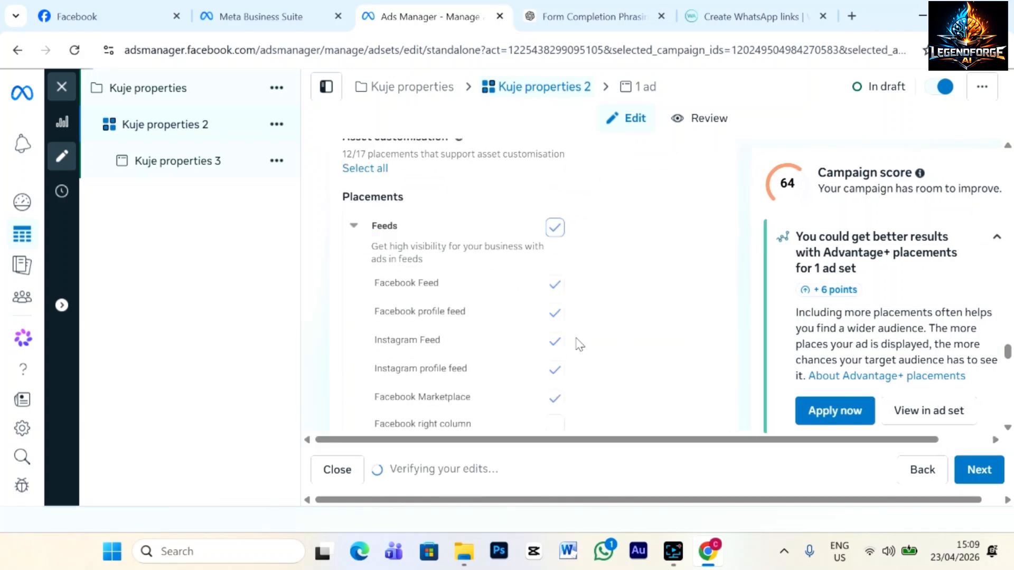
Toggle the Facebook in-stream reels placement, then switch all search results placements on and back off.
scroll(579, 344, down, 2)
scroll(580, 338, down, 2)
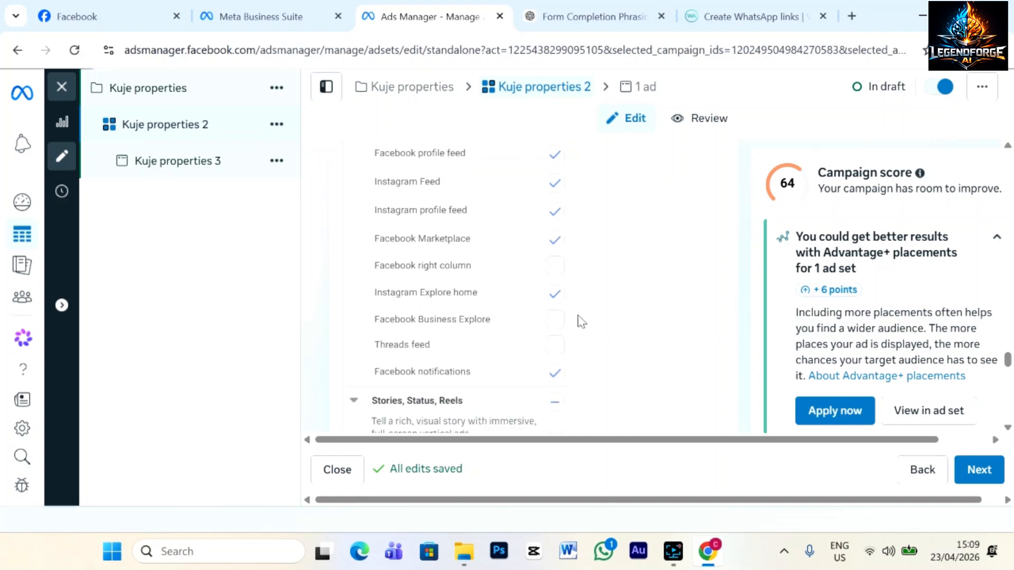
scroll(575, 319, down, 6)
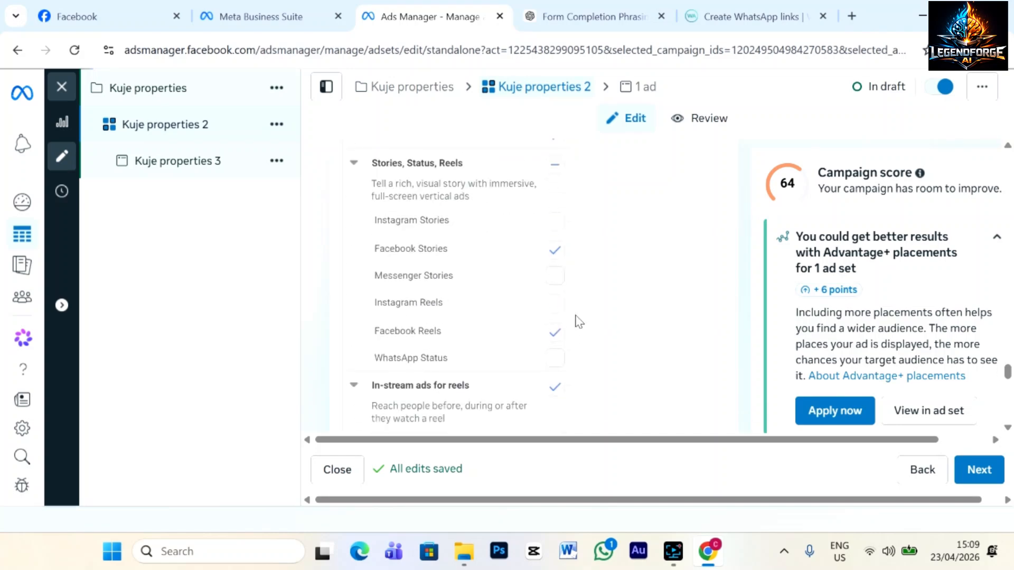
scroll(568, 333, down, 4)
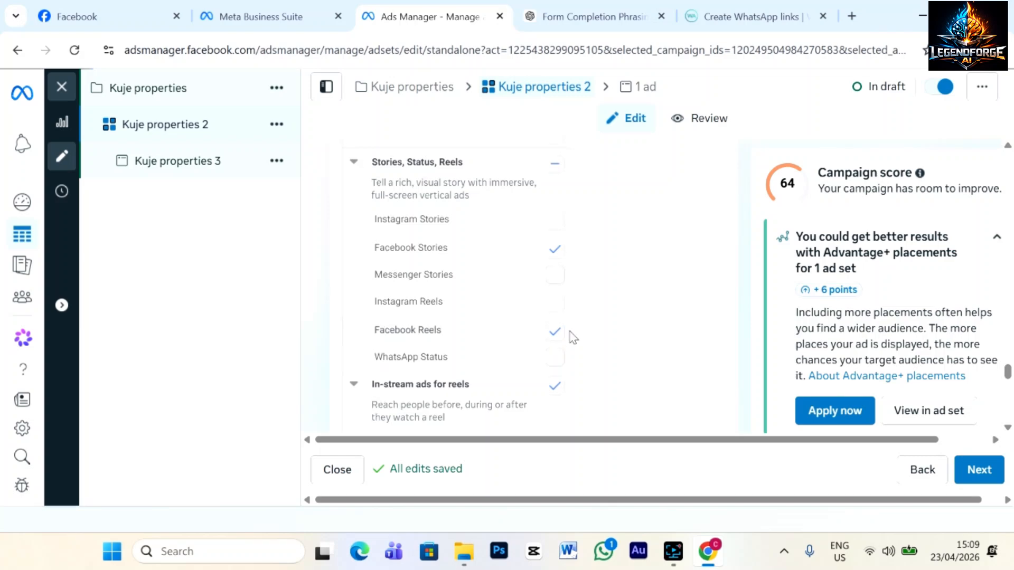
click(557, 285)
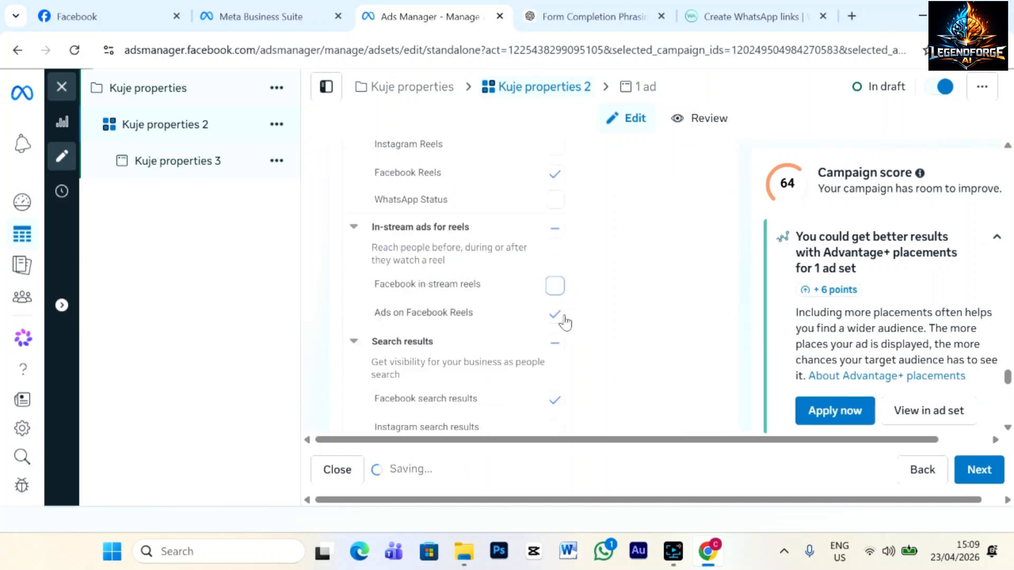
scroll(575, 341, down, 3)
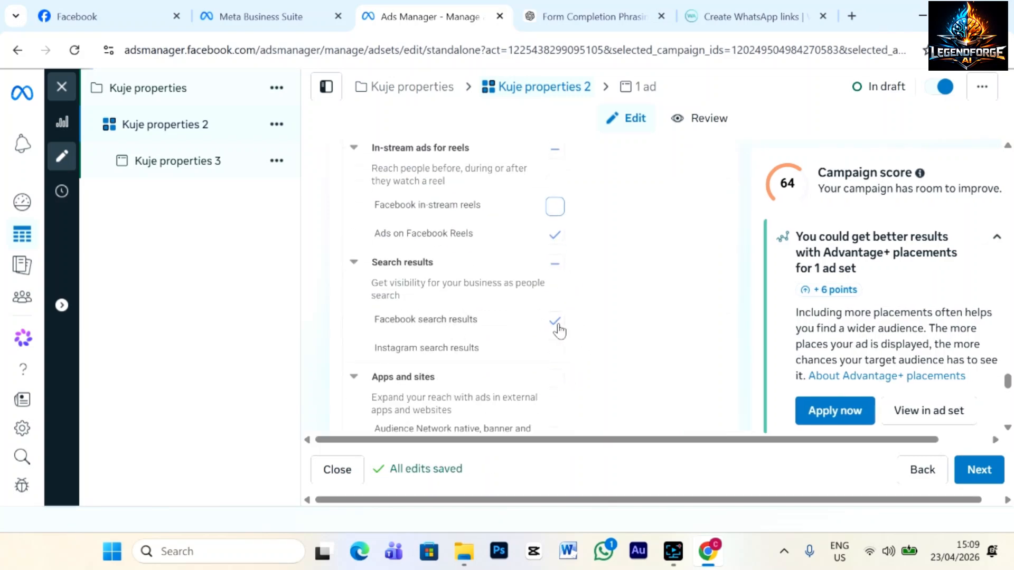
click(555, 265)
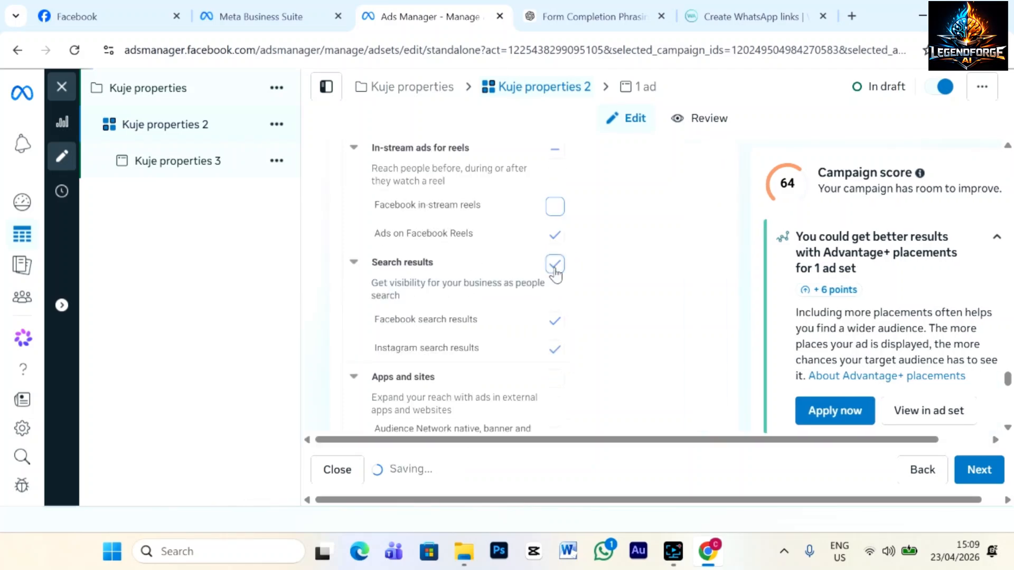
click(555, 264)
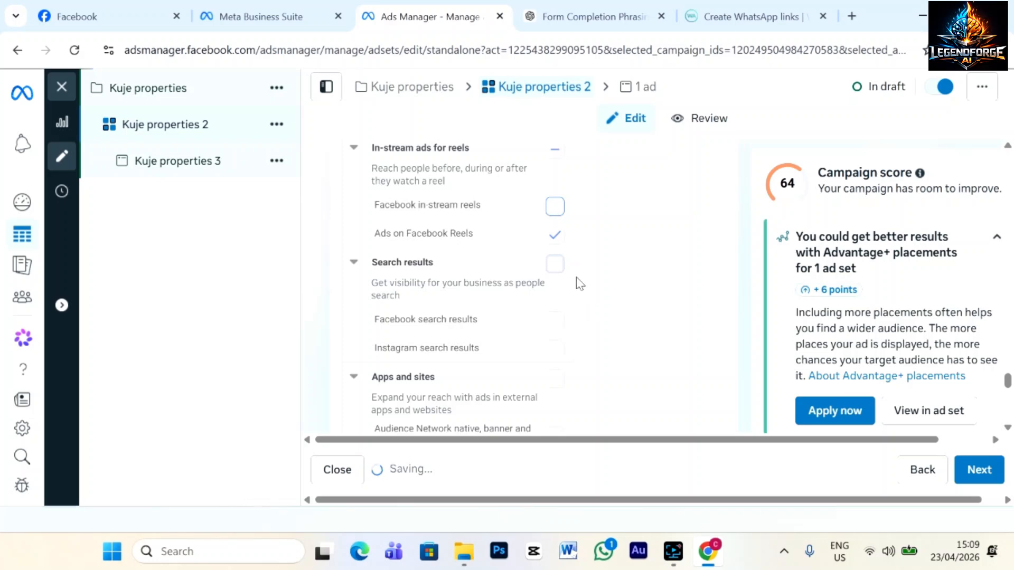
Remove the Instagram profile feed placement and expand the Account controls details.
scroll(603, 316, up, 3)
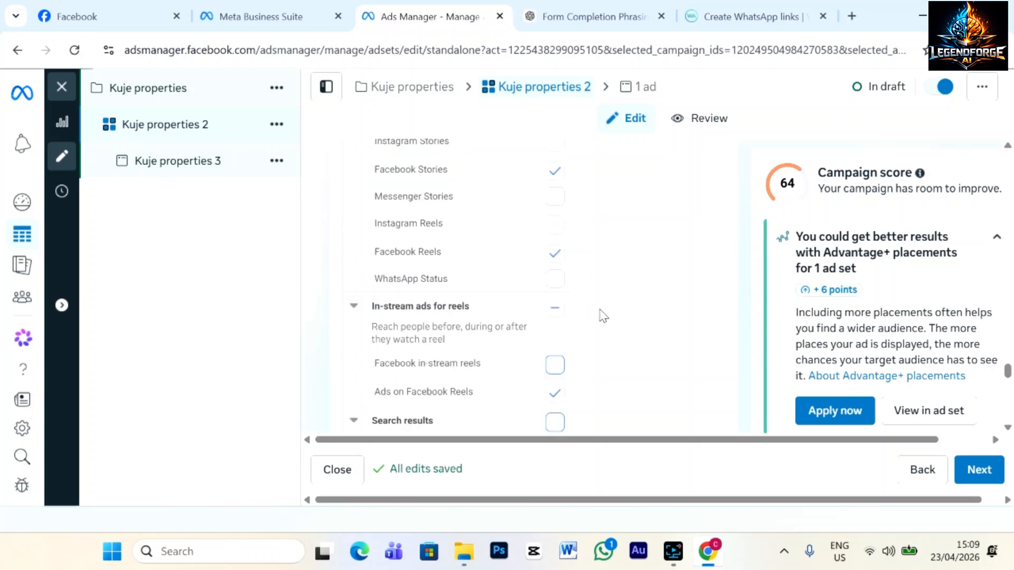
scroll(603, 316, up, 2)
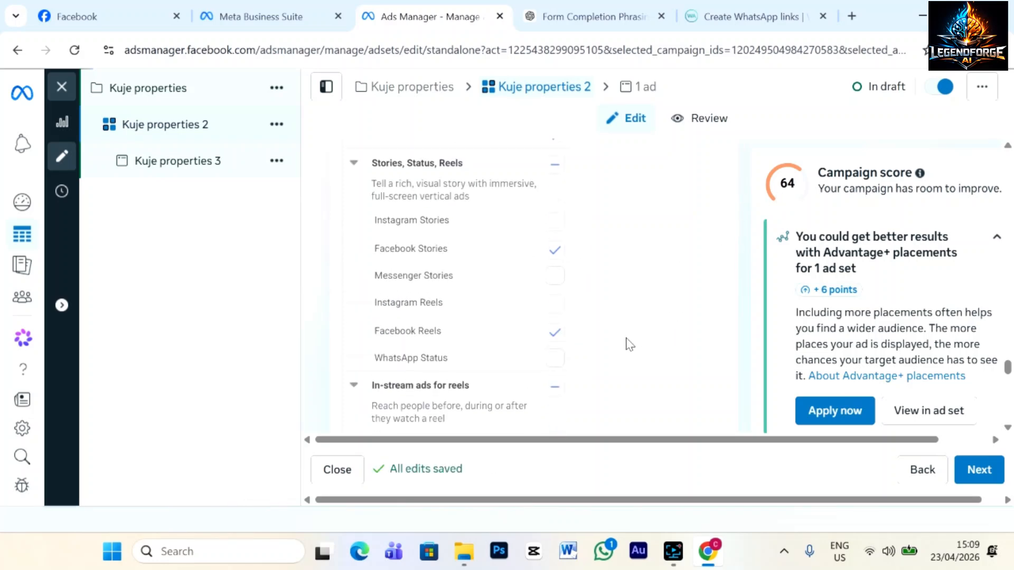
scroll(596, 354, up, 2)
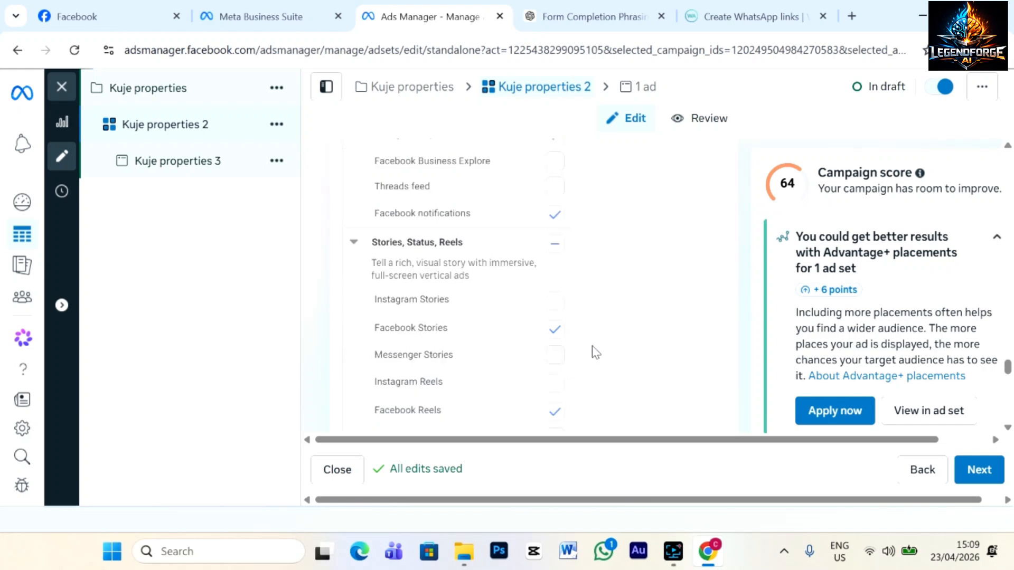
scroll(596, 352, up, 6)
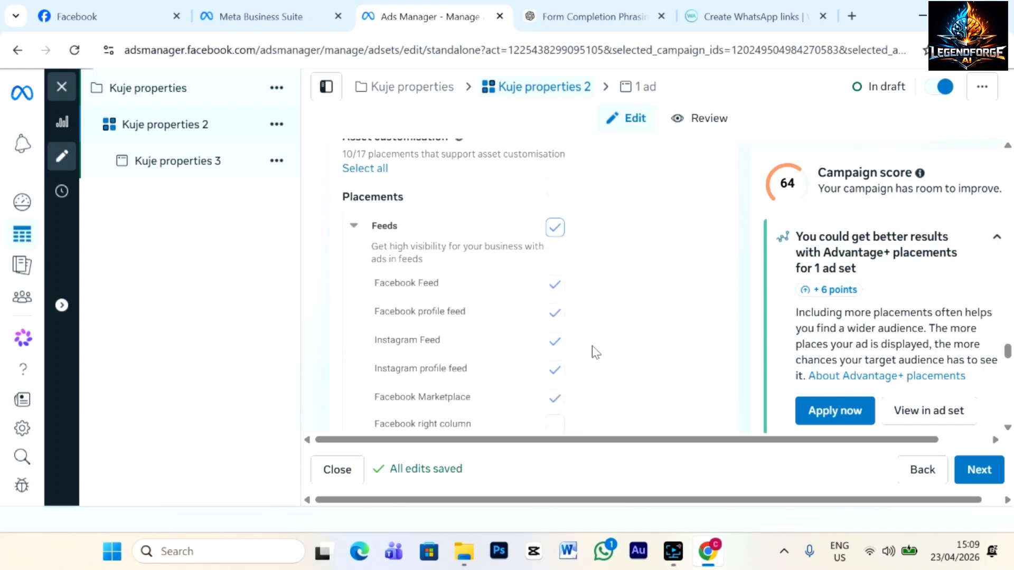
click(554, 370)
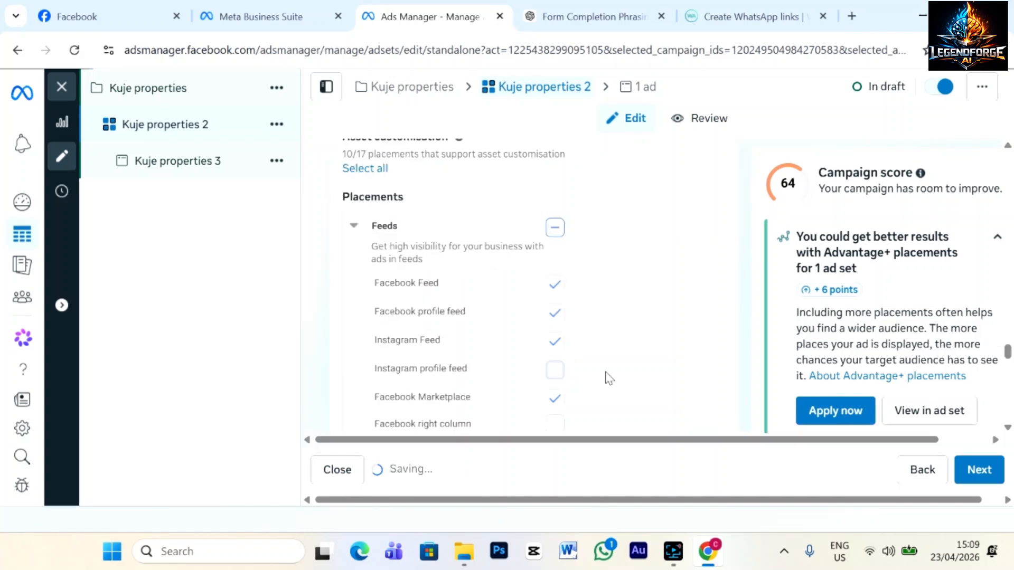
scroll(608, 378, down, 2)
scroll(606, 345, up, 3)
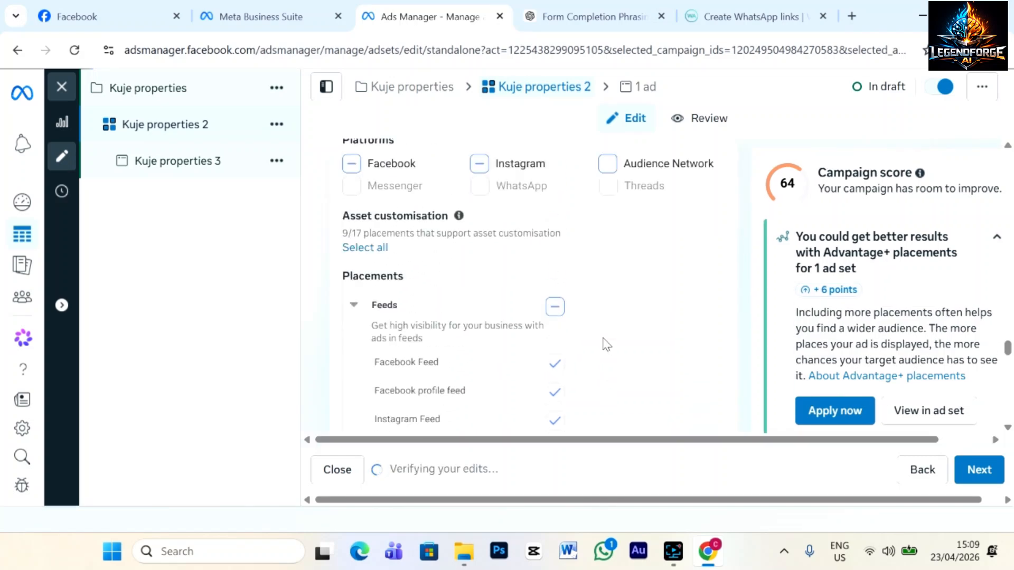
scroll(606, 344, up, 6)
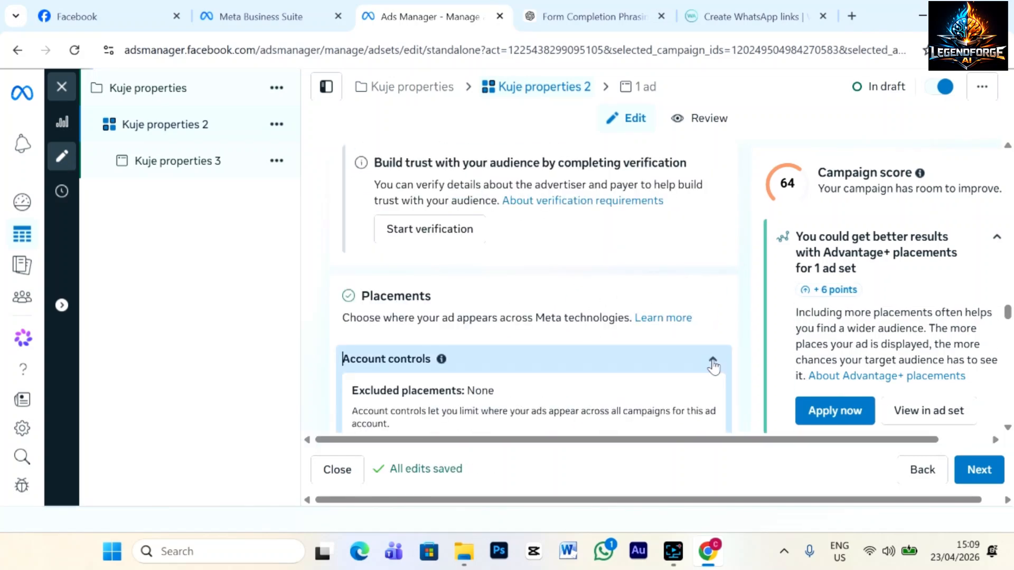
click(712, 363)
scroll(579, 380, down, 6)
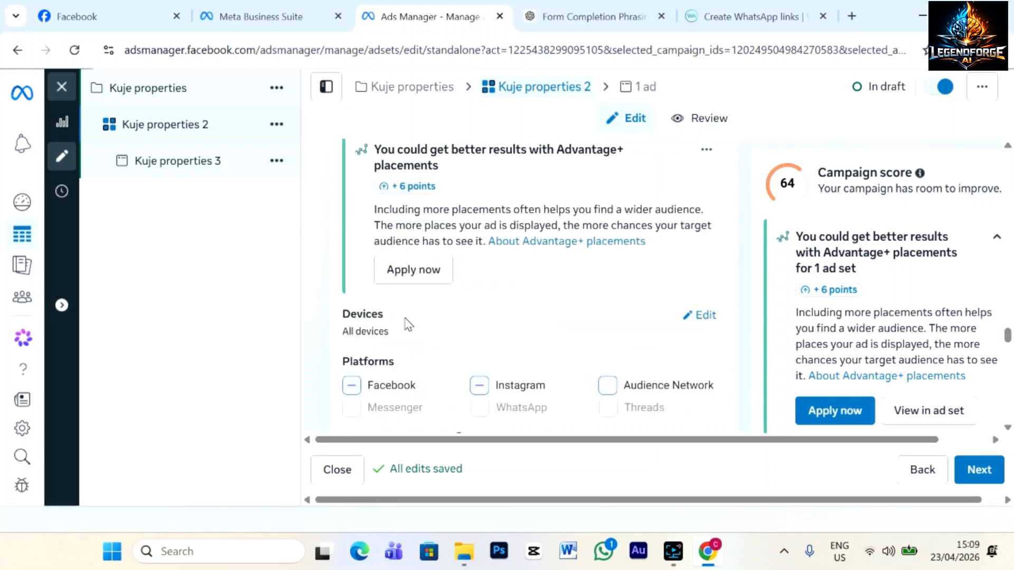
click(692, 320)
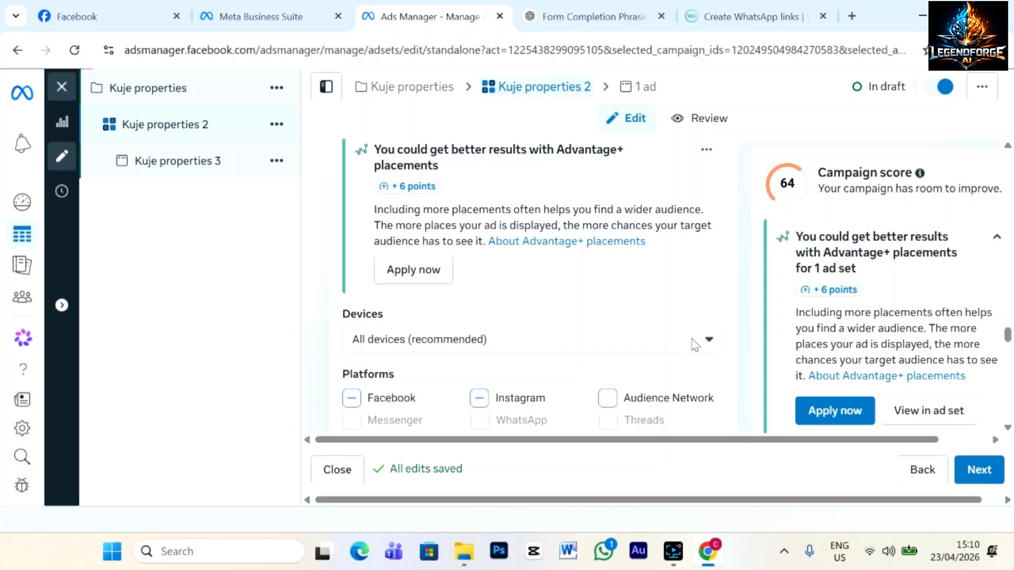
click(708, 340)
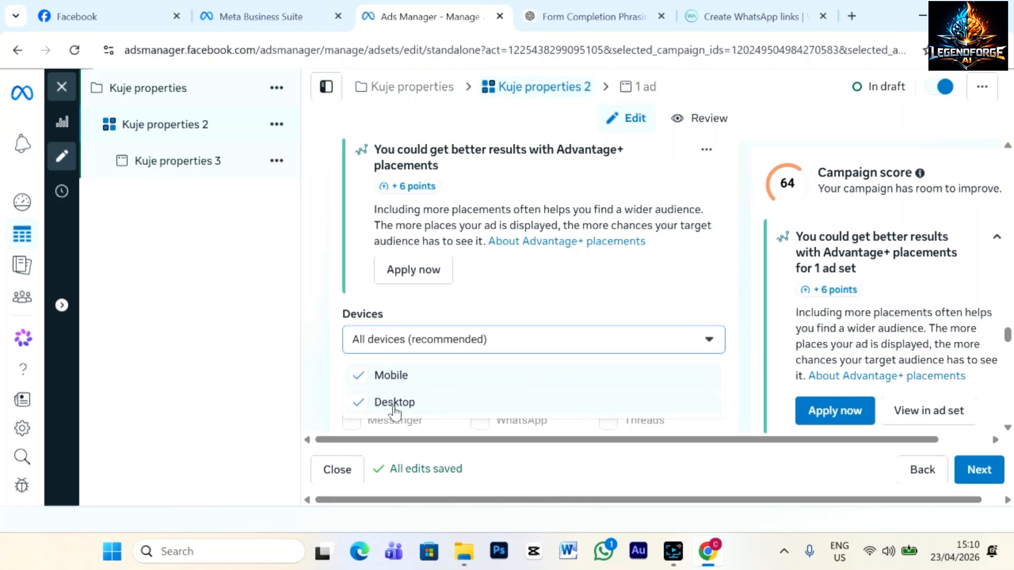
click(360, 404)
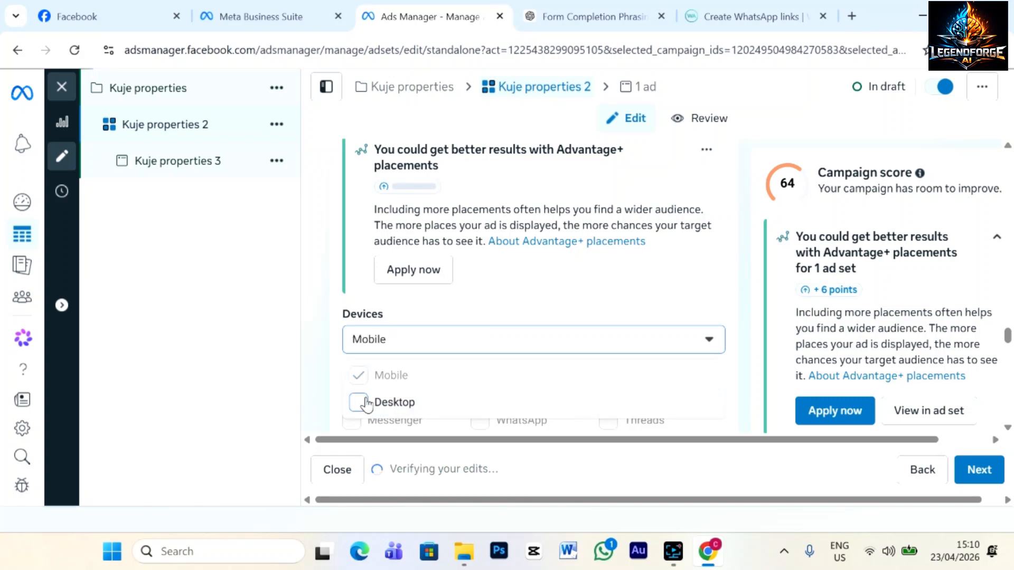
click(710, 340)
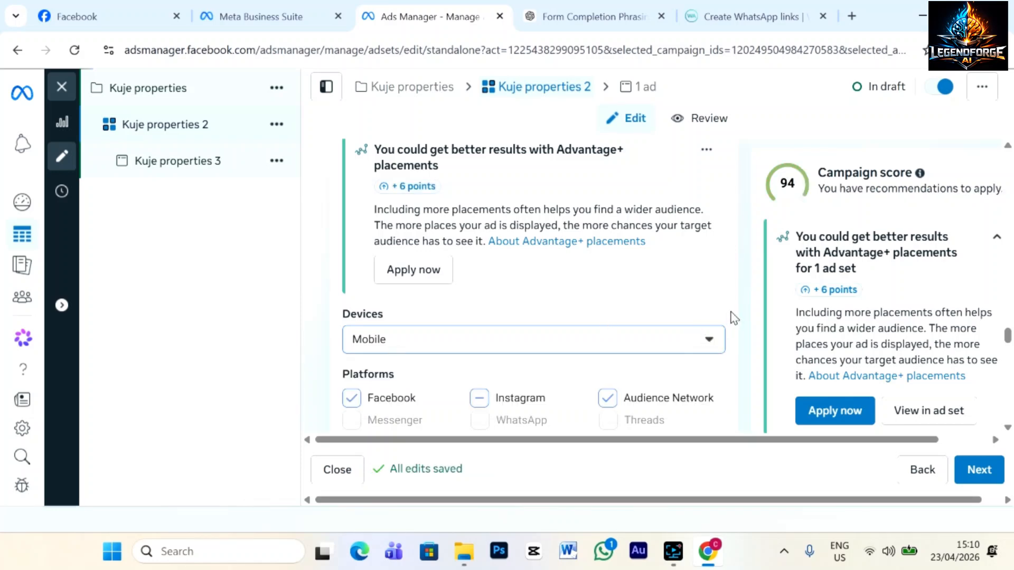
click(610, 399)
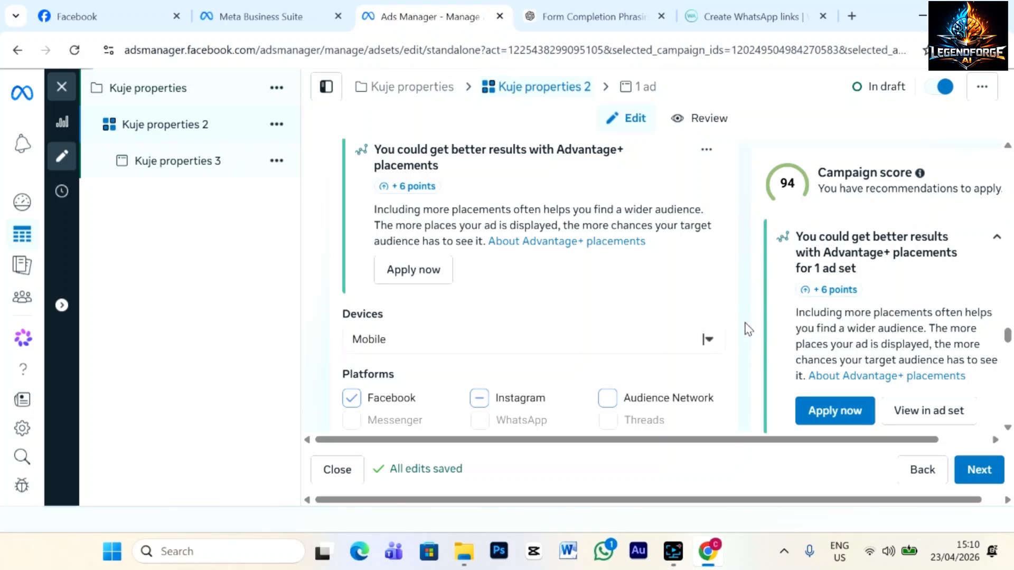
scroll(747, 328, down, 4)
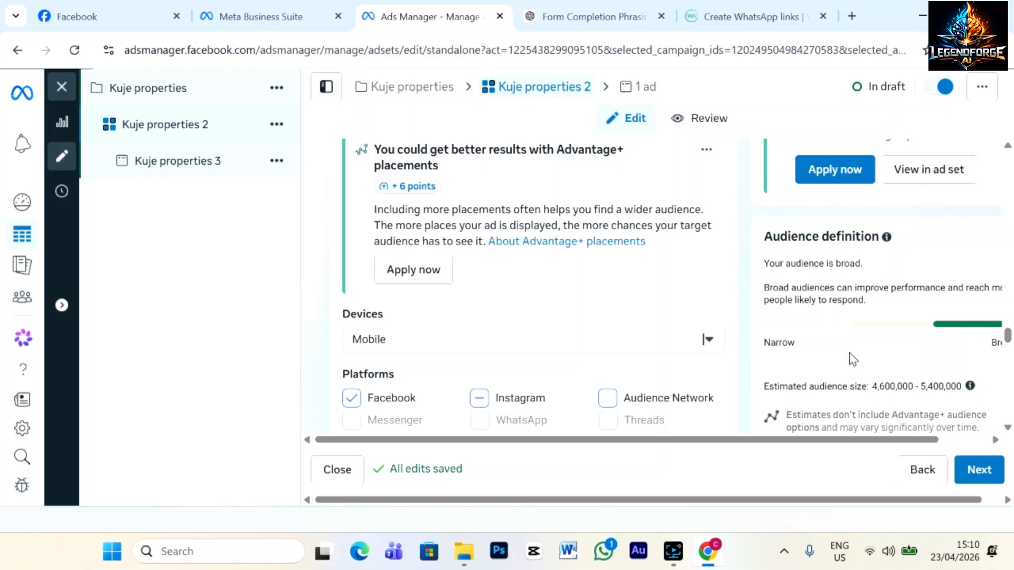
Review the estimated audience size range and the ad set's locations and audience settings.
drag(871, 386, 959, 397)
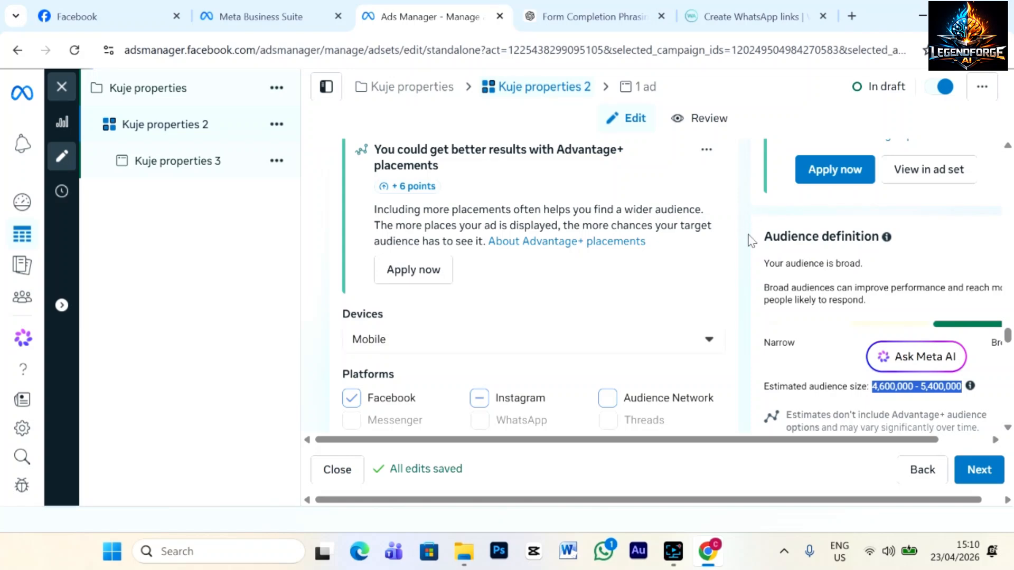
click(743, 305)
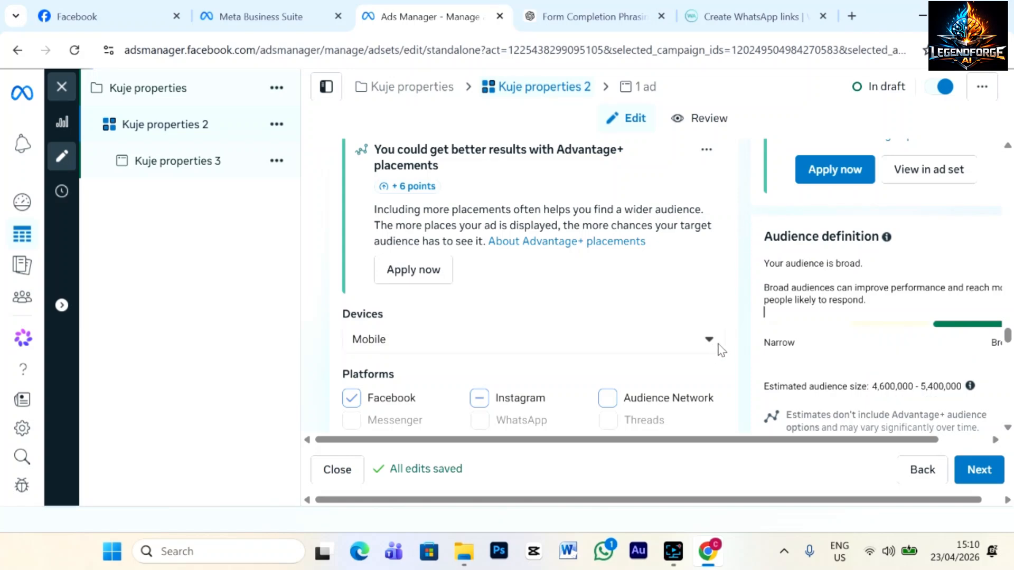
scroll(727, 323, up, 10)
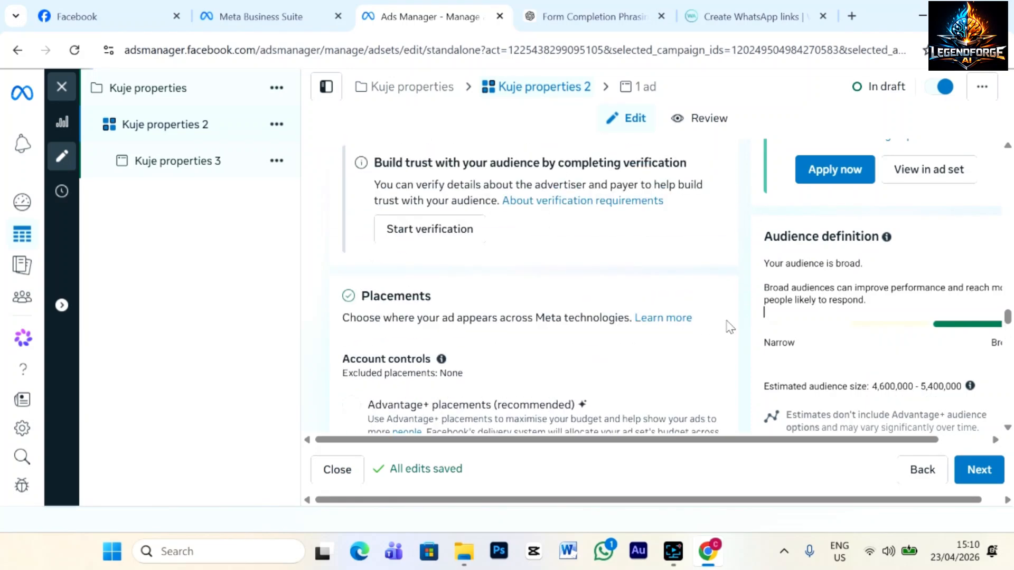
scroll(728, 326, up, 10)
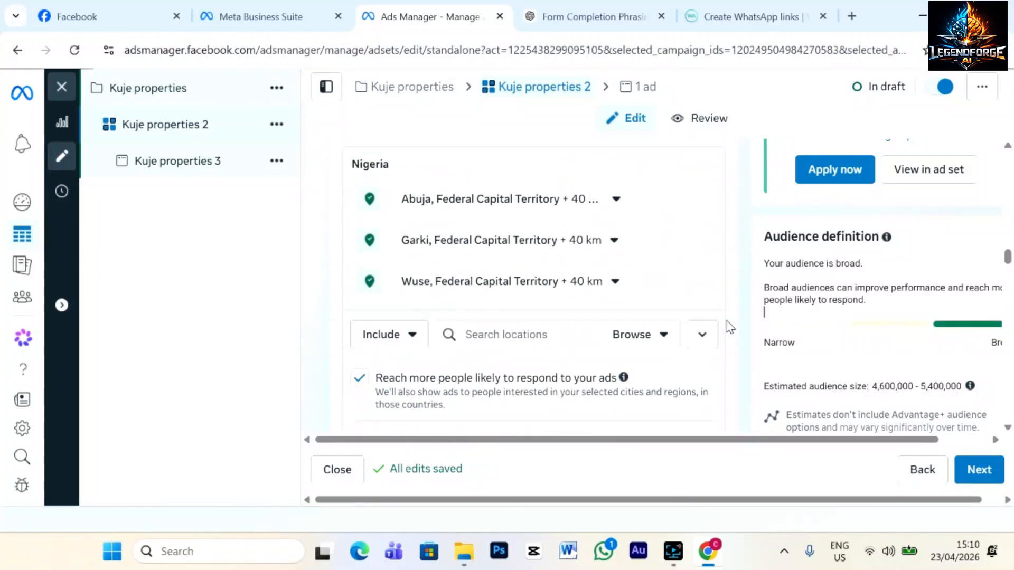
scroll(727, 325, up, 15)
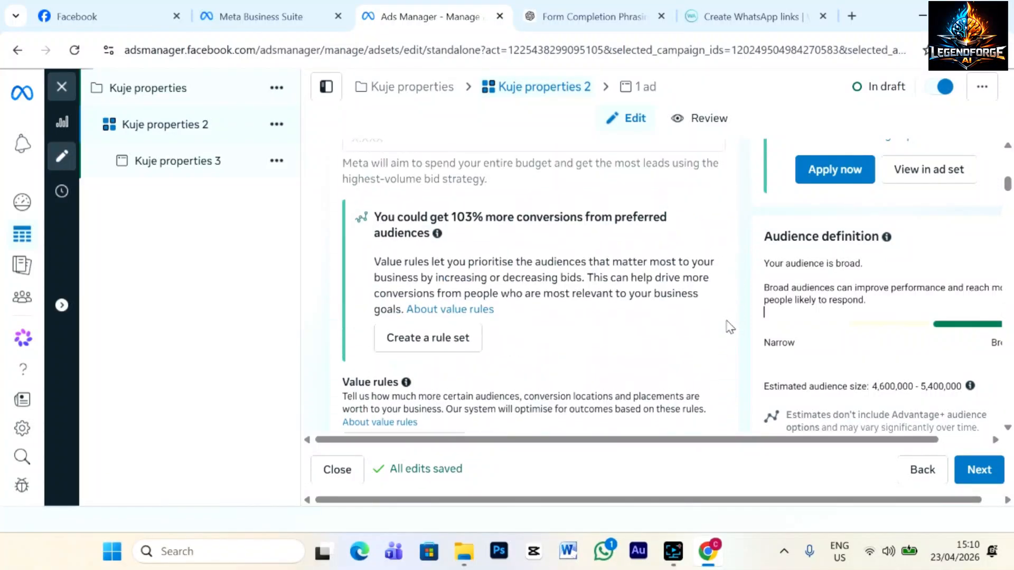
scroll(730, 327, down, 1)
scroll(728, 326, down, 20)
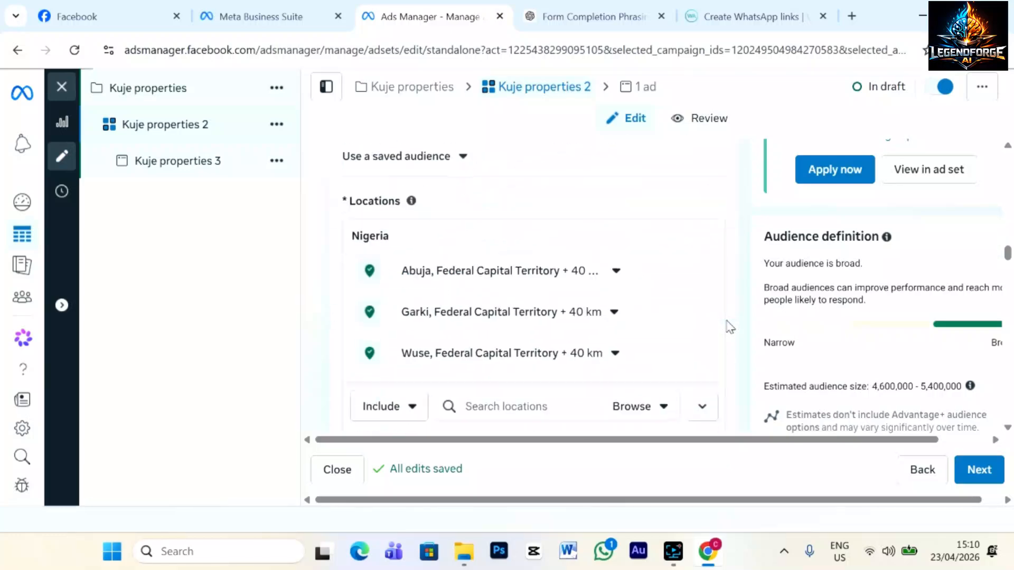
scroll(728, 326, down, 10)
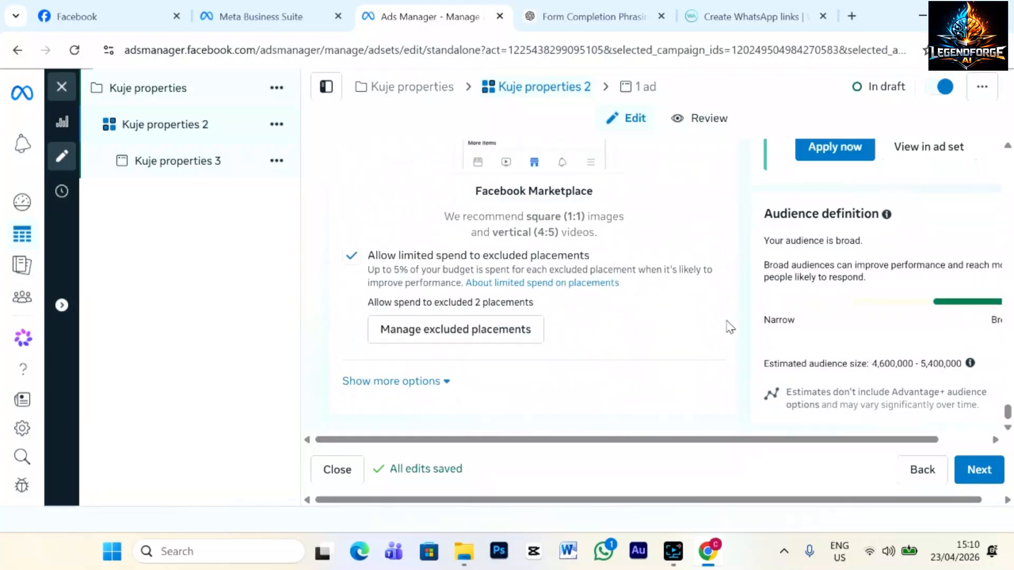
Expand the extra placement options, review them, and proceed from the ad set to the ad.
click(448, 387)
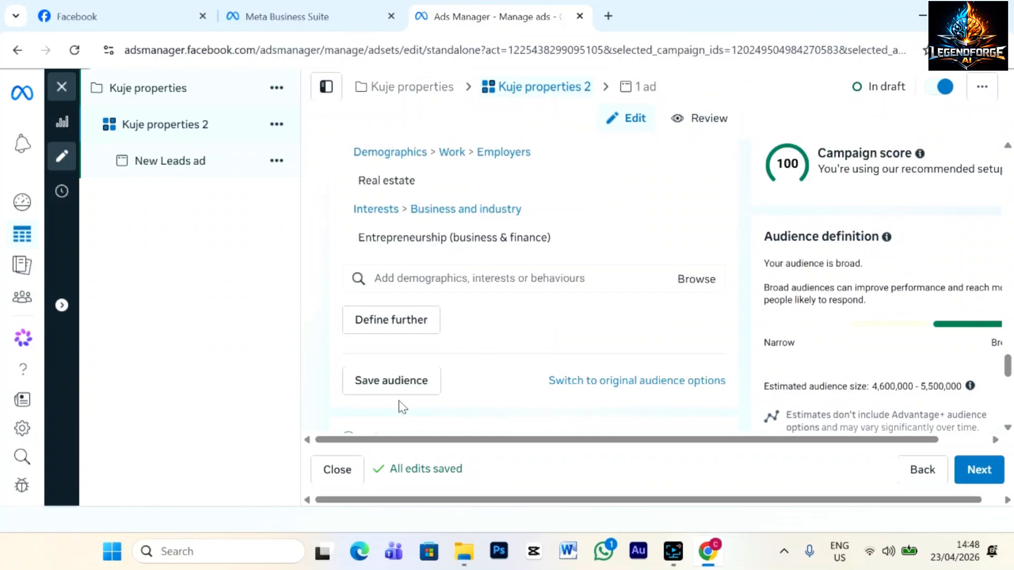
scroll(523, 346, up, 5)
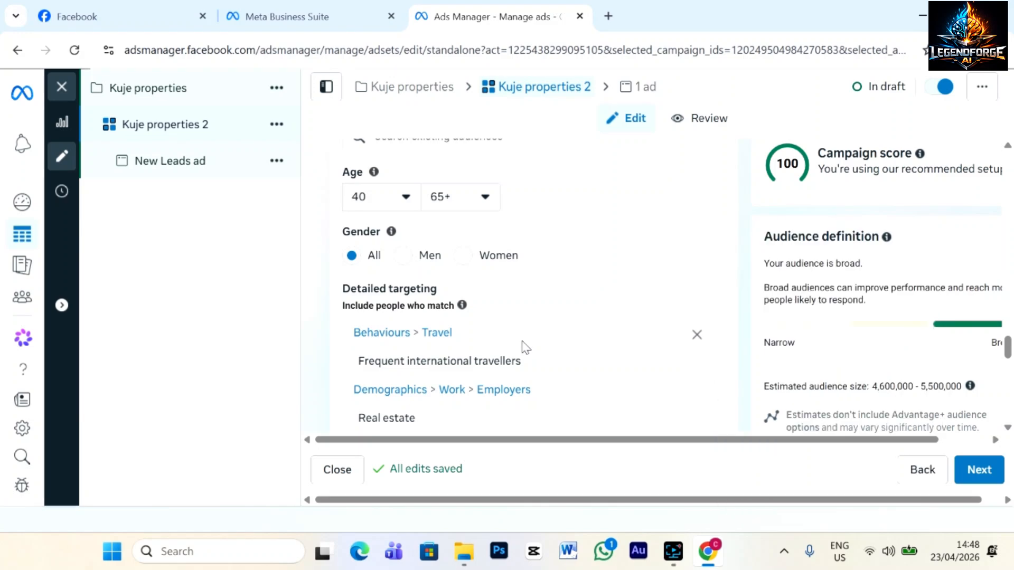
scroll(524, 346, up, 10)
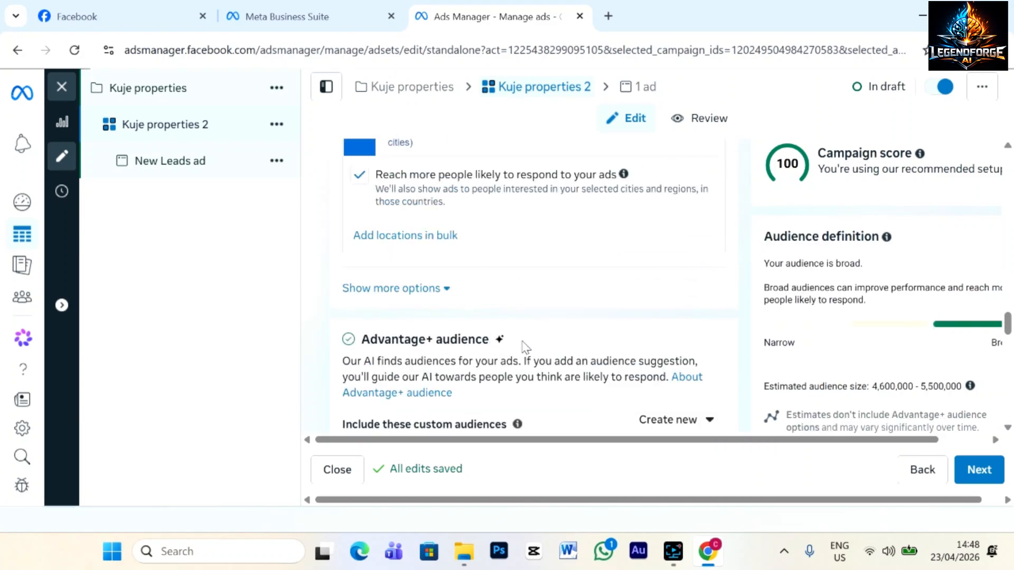
scroll(523, 348, down, 3)
scroll(469, 310, down, 6)
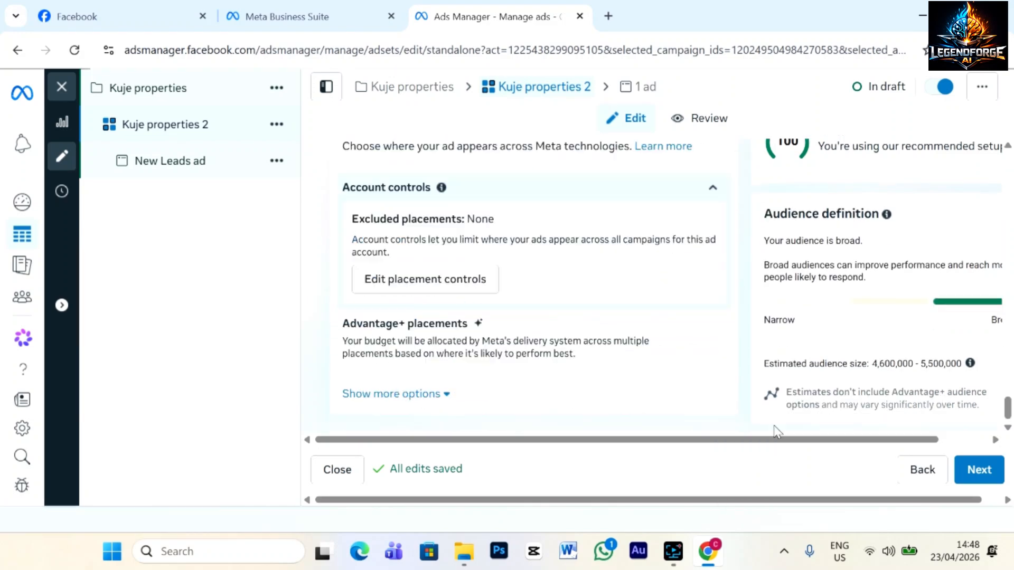
click(985, 466)
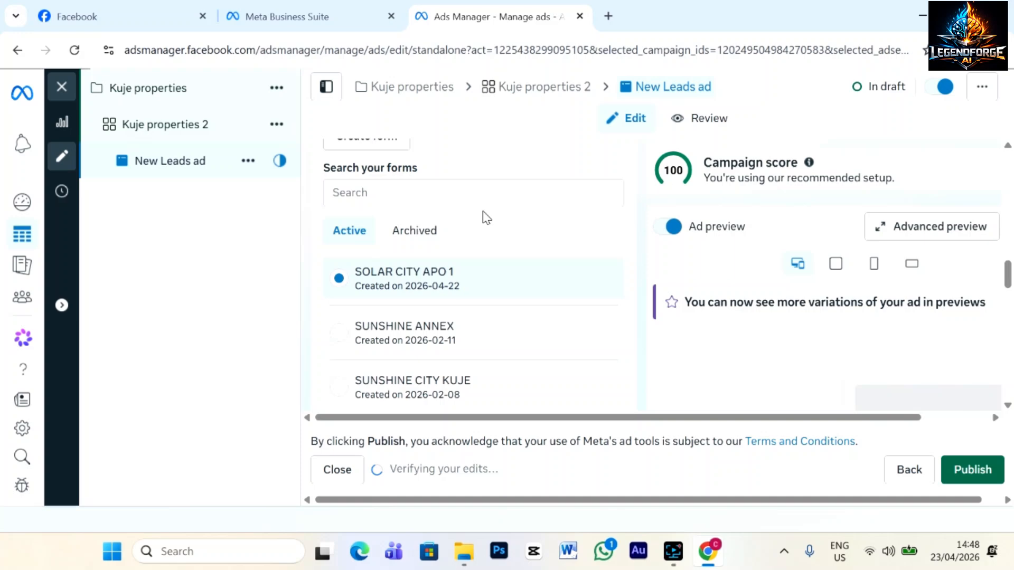
Replace the ad name with 'Kuje properties 3' and scroll down to the Destination section.
scroll(483, 213, up, 3)
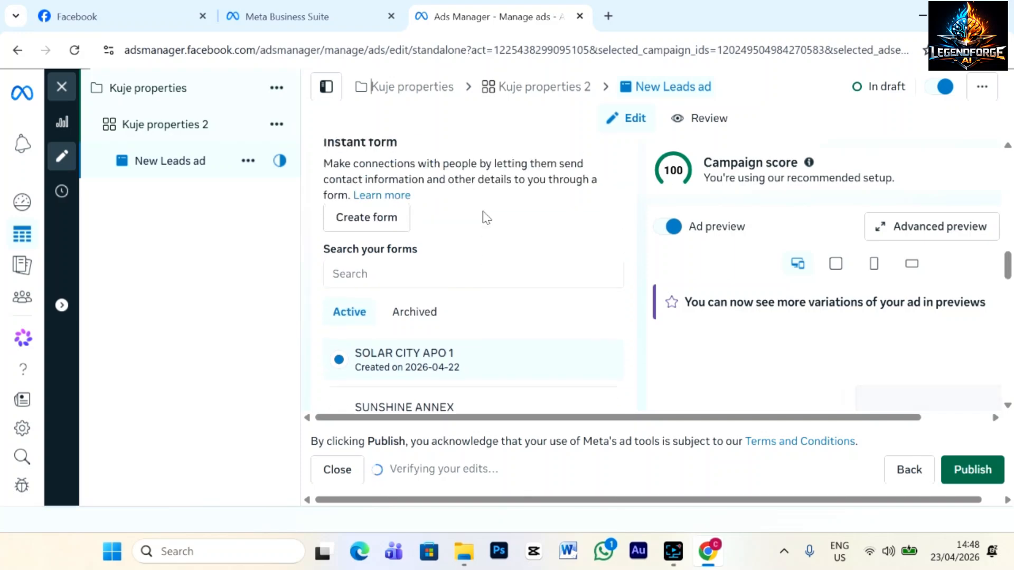
scroll(486, 266, up, 10)
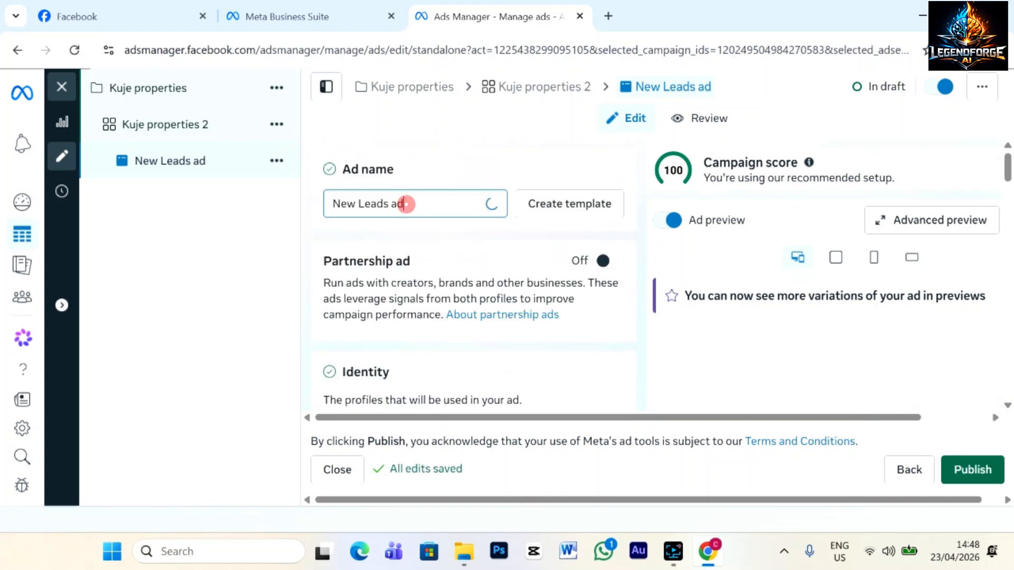
drag(407, 204, 319, 217)
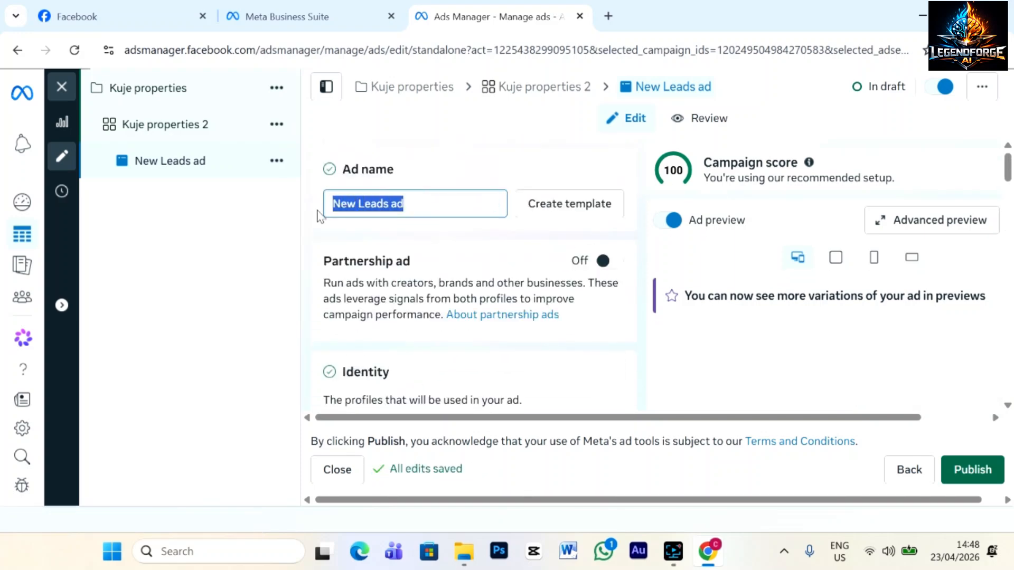
text(Kuje properties 3)
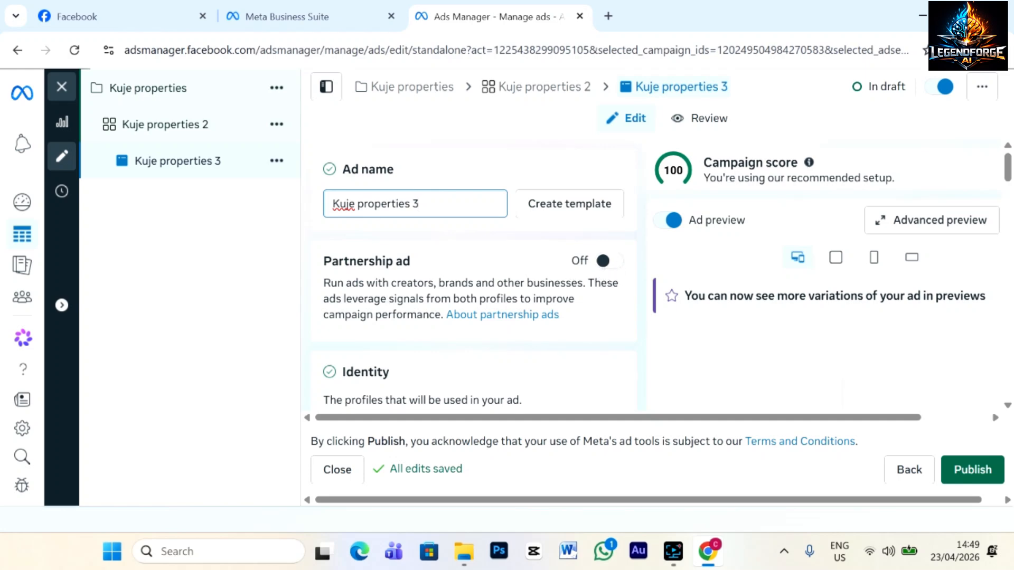
scroll(528, 296, down, 4)
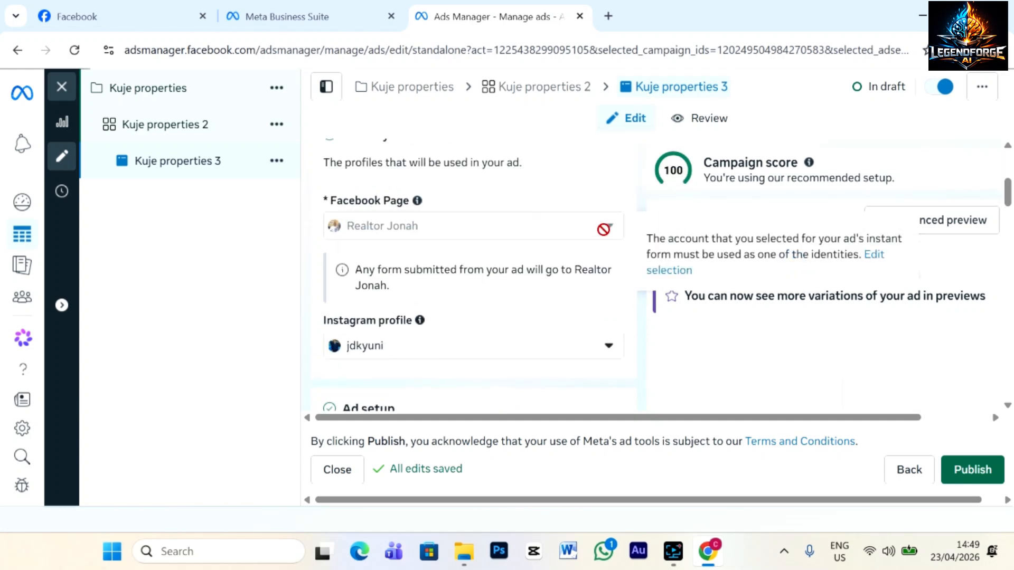
scroll(454, 264, up, 3)
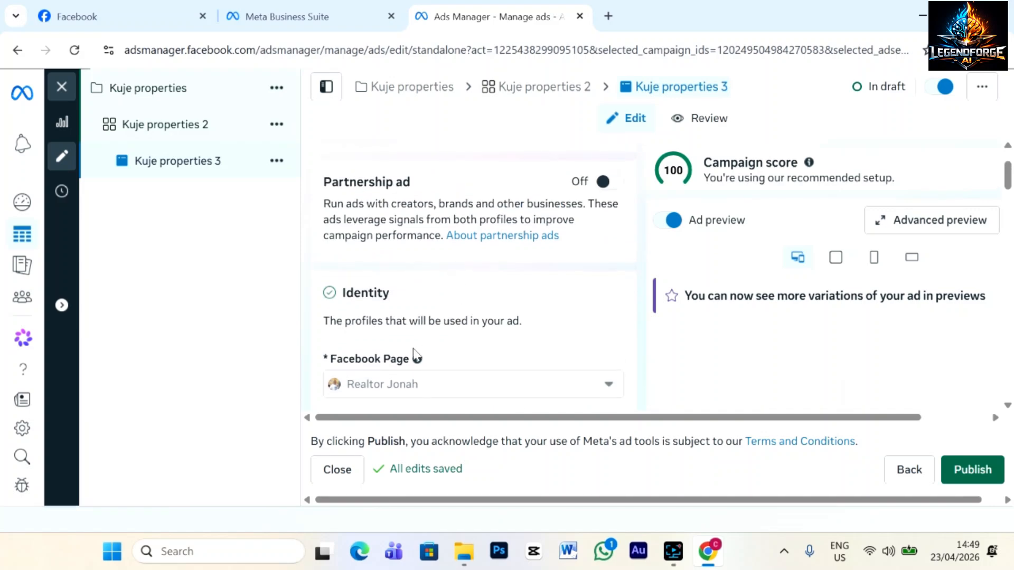
scroll(414, 356, down, 2)
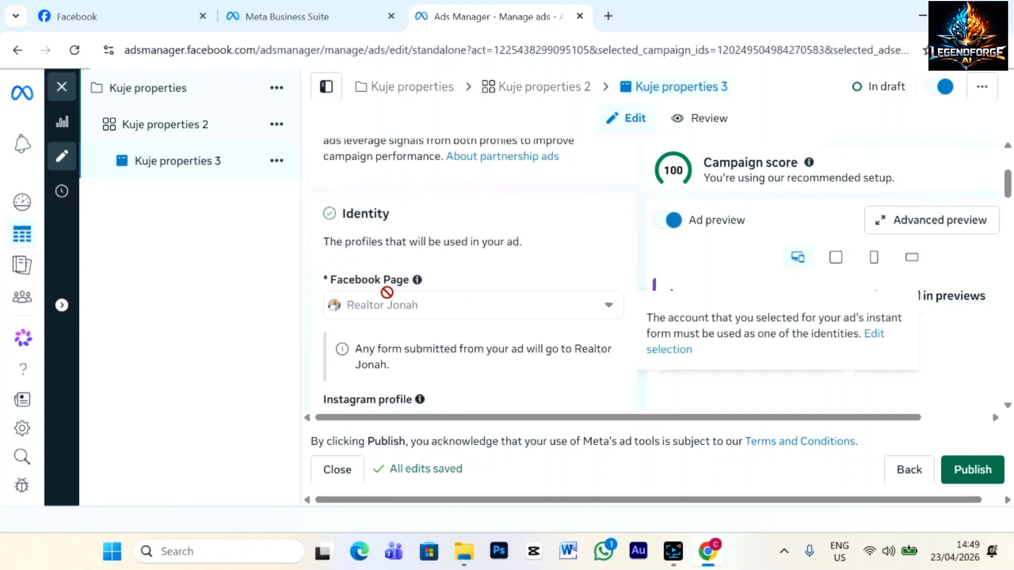
scroll(455, 266, down, 5)
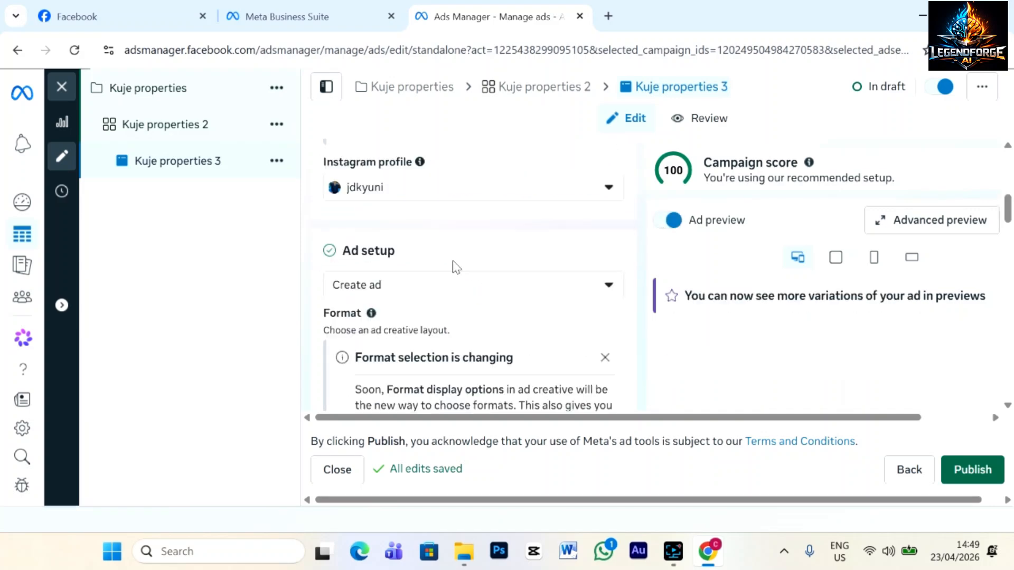
scroll(457, 266, down, 15)
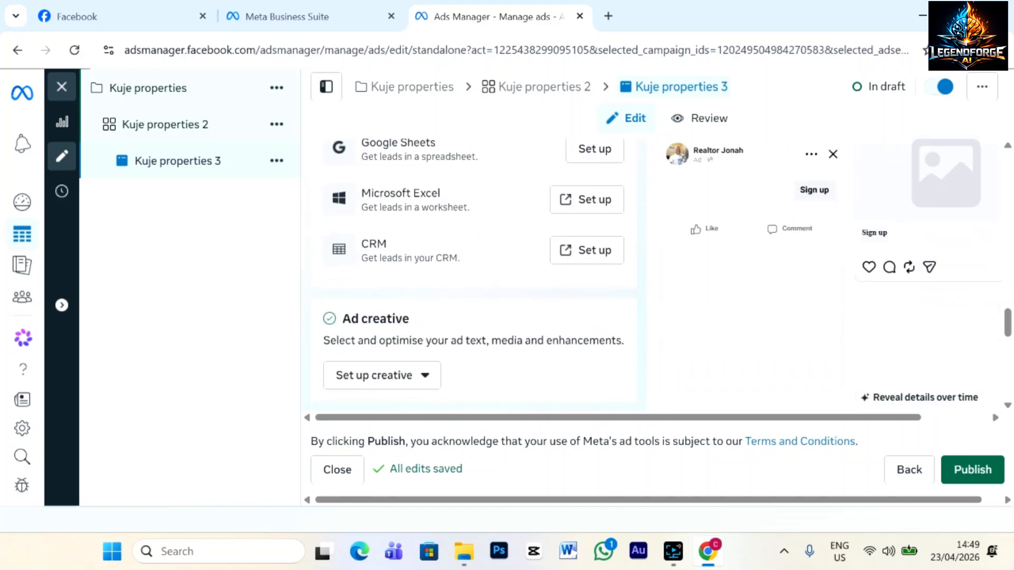
scroll(455, 266, down, 10)
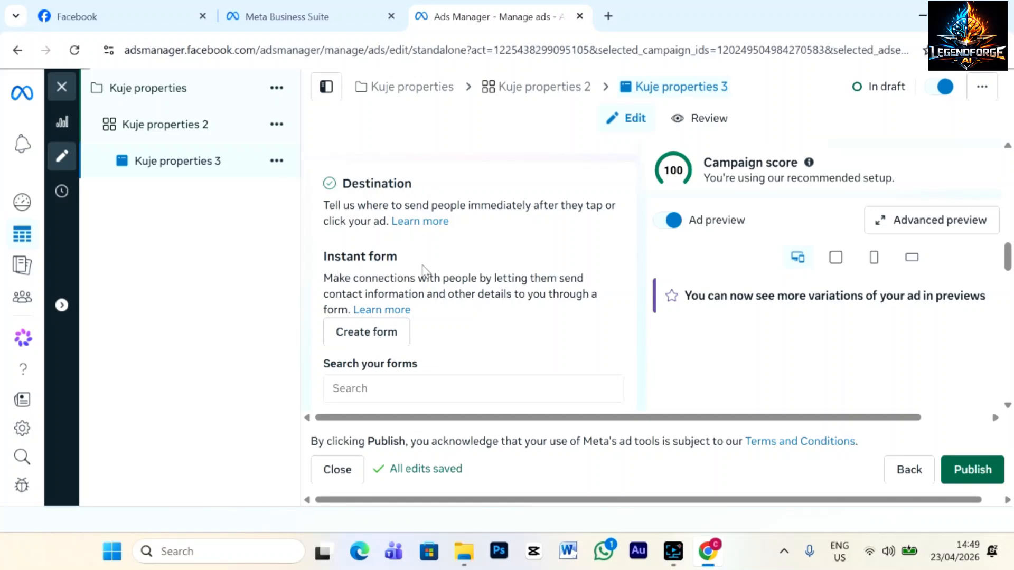
Create a new instant form and replace its default name with 'Kuje property'.
click(363, 333)
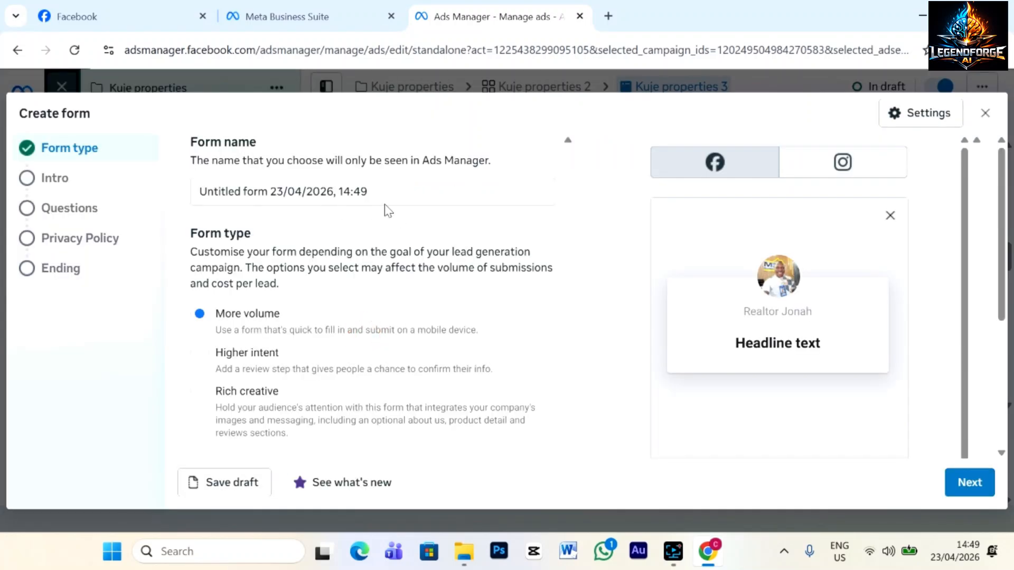
drag(382, 195, 201, 195)
click(382, 199)
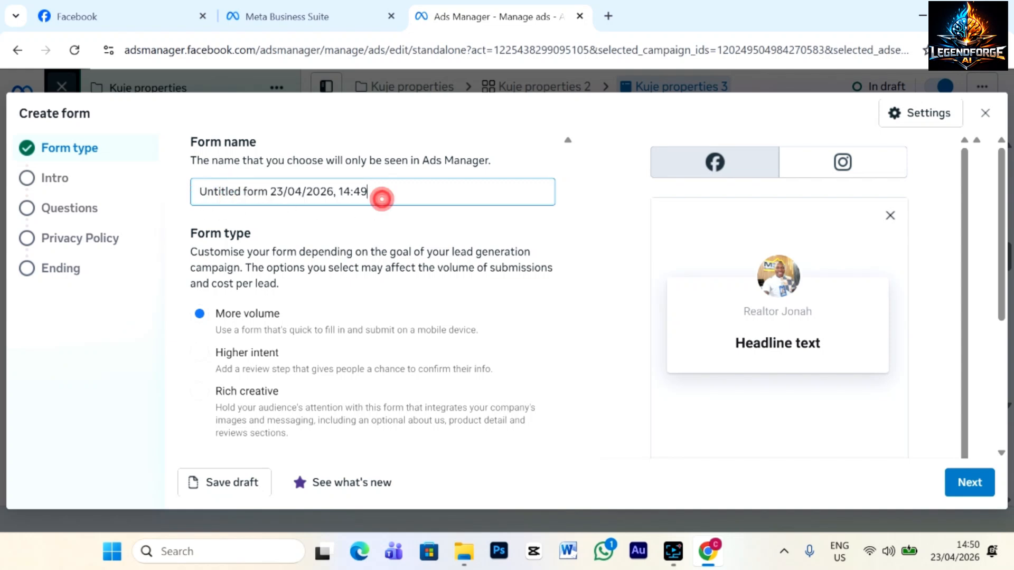
drag(381, 199, 195, 200)
text(Kuje )
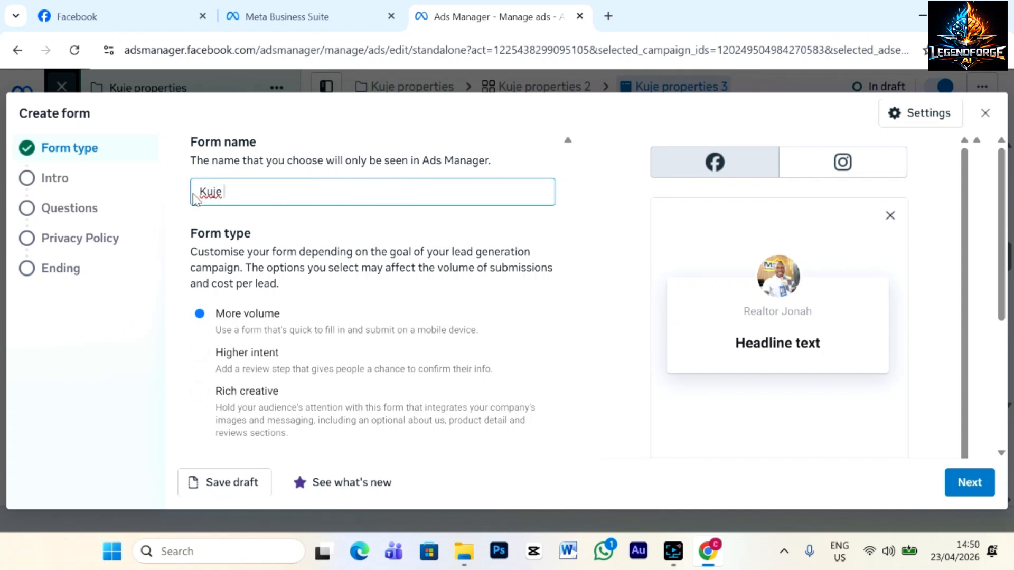
text(property)
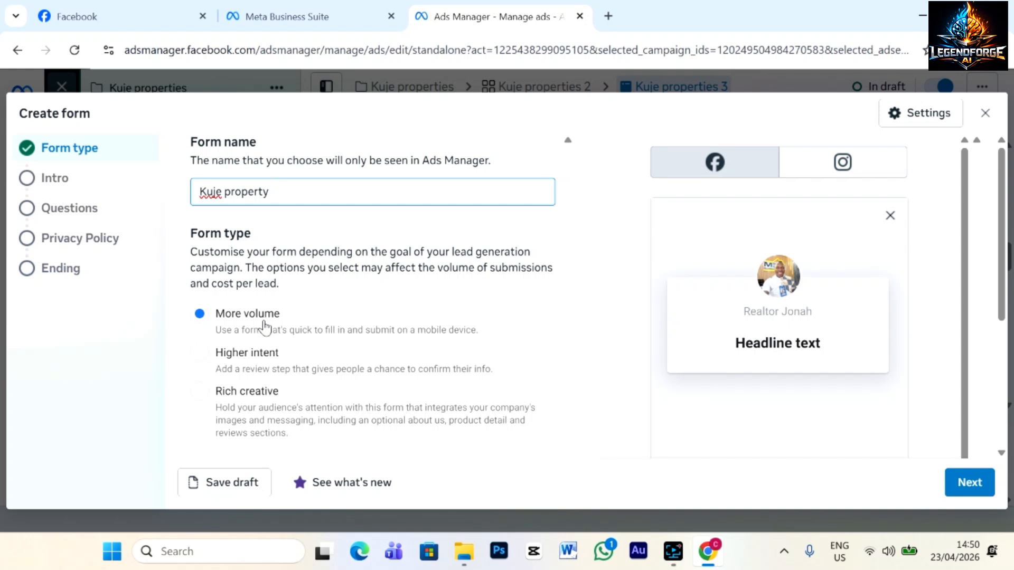
Advance the form to its Intro step and copy the Greeting's guidance sentence.
click(974, 492)
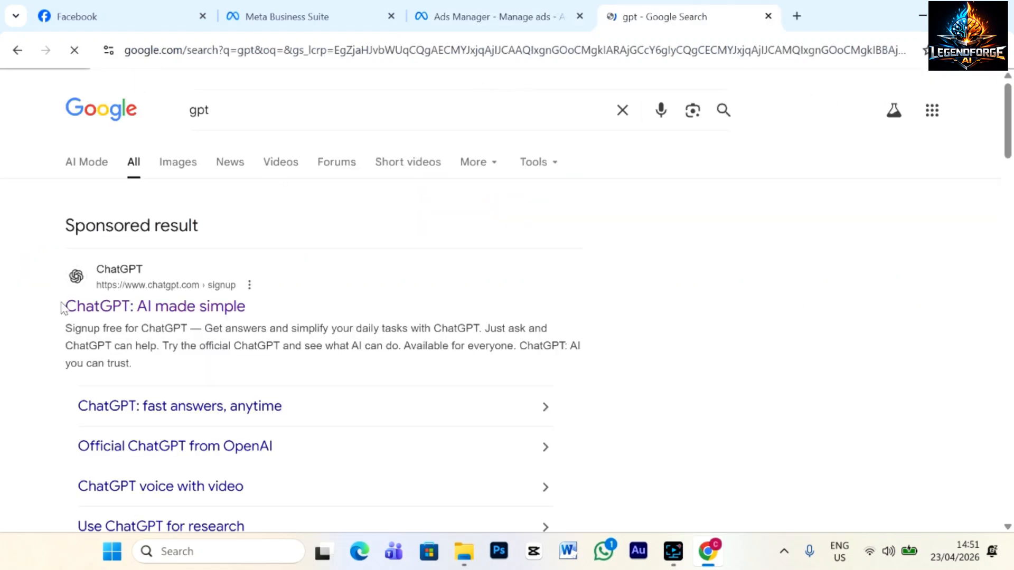
click(467, 18)
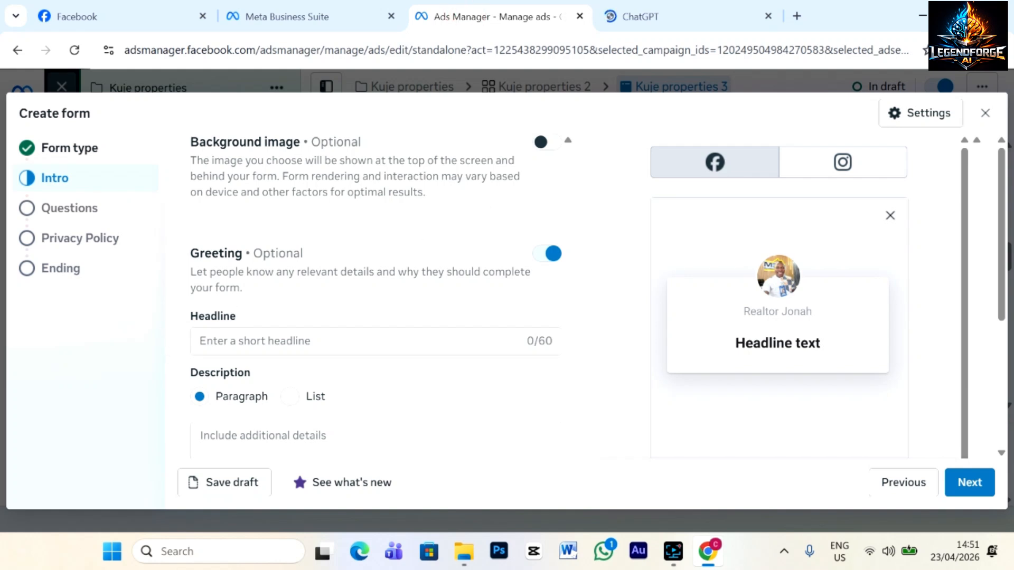
drag(190, 270, 263, 287)
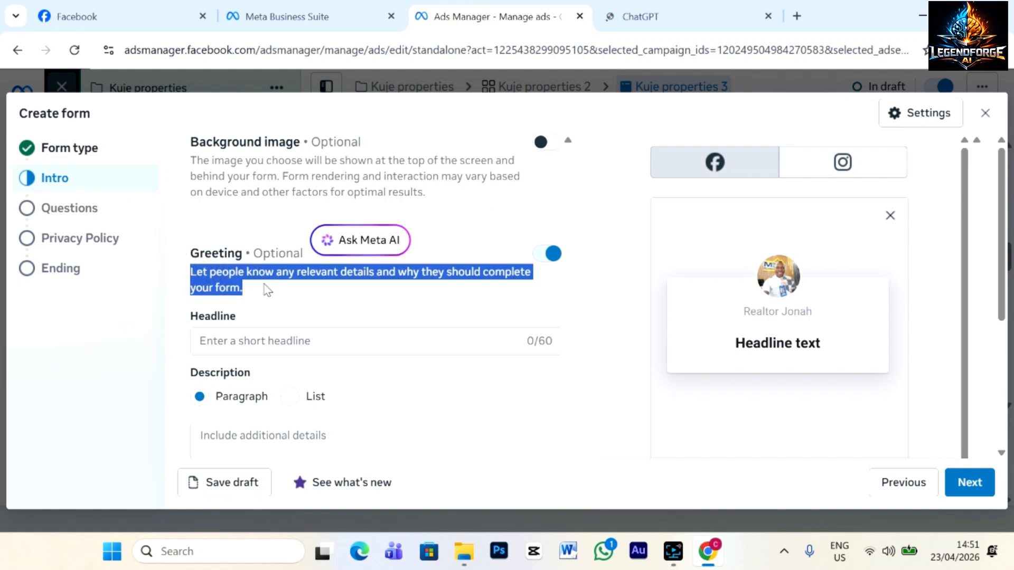
right_click(227, 288)
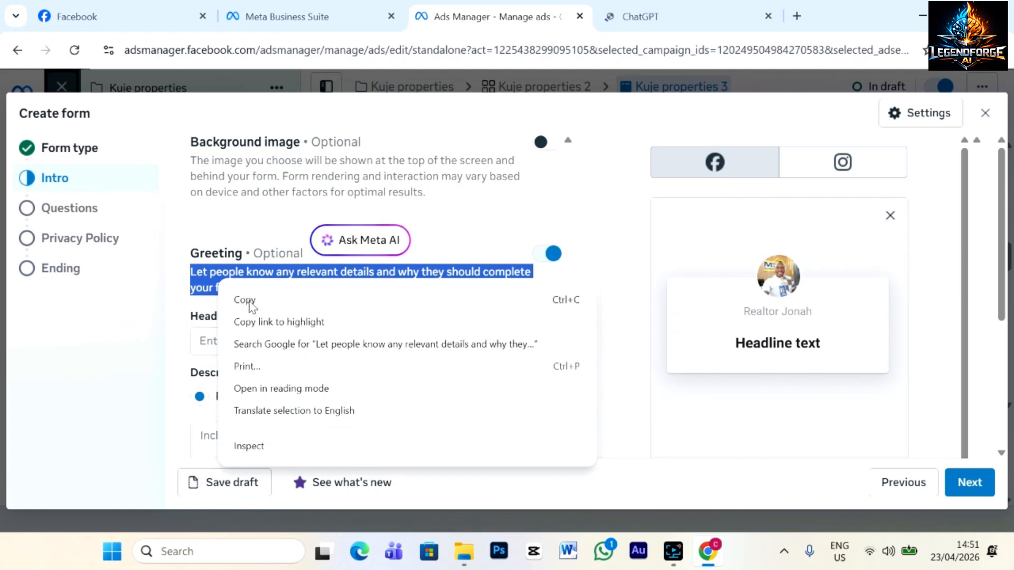
click(249, 300)
click(649, 21)
In the 'Form Completion Phrasing Ideas' chat, select the Professional & Trust-Building real-estate greeting paragraph.
click(461, 284)
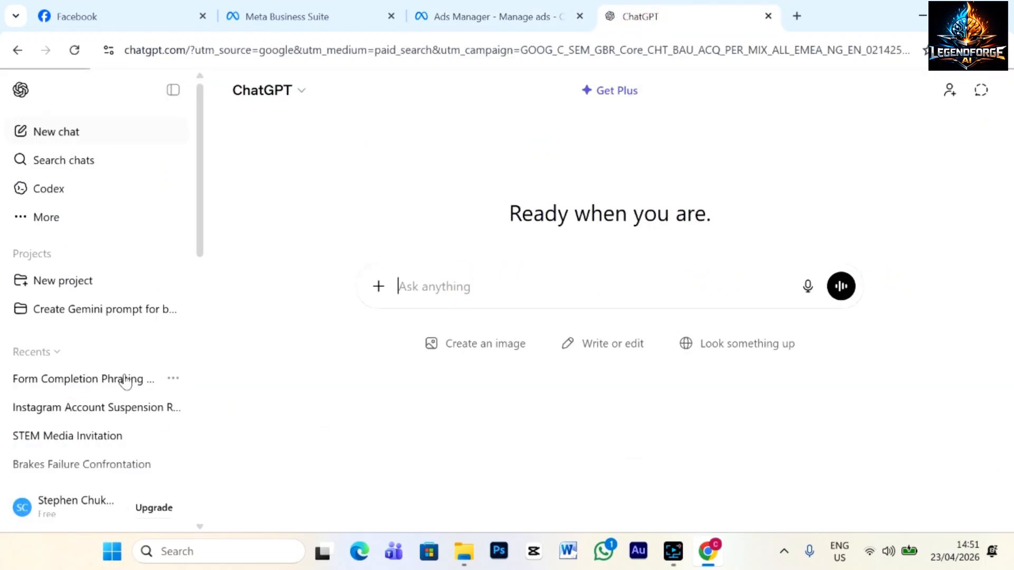
click(68, 381)
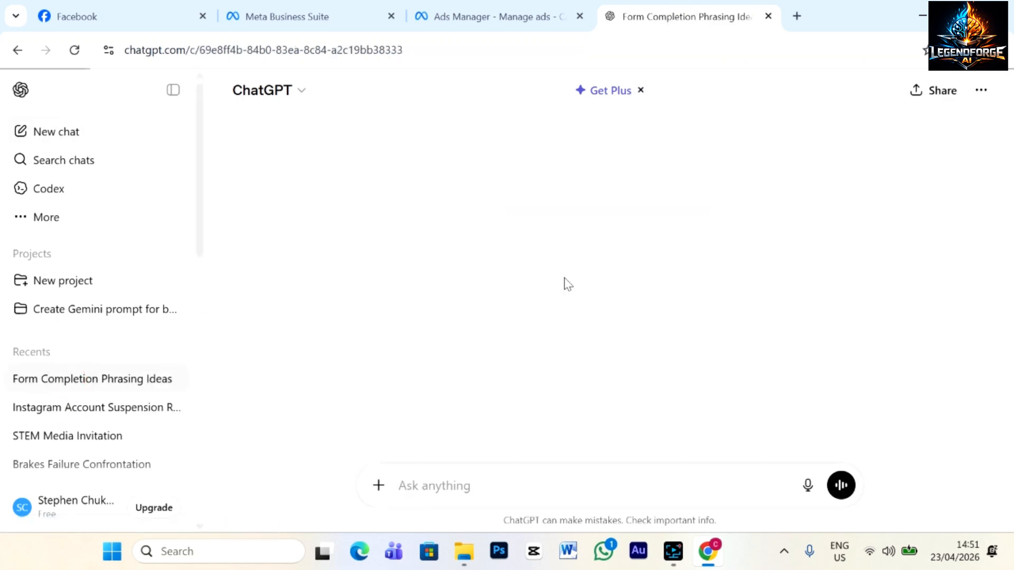
scroll(668, 272, up, 15)
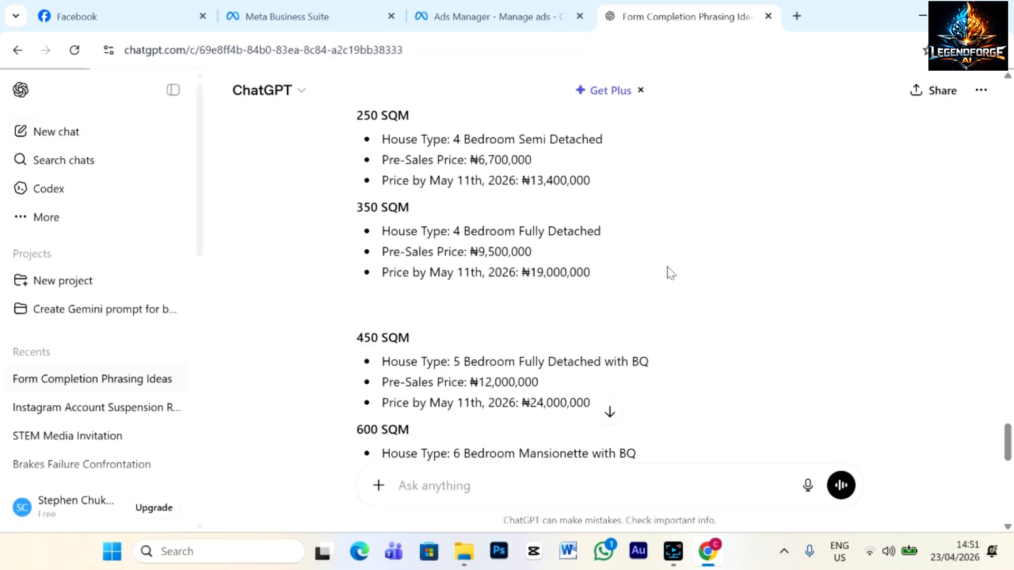
scroll(668, 272, up, 15)
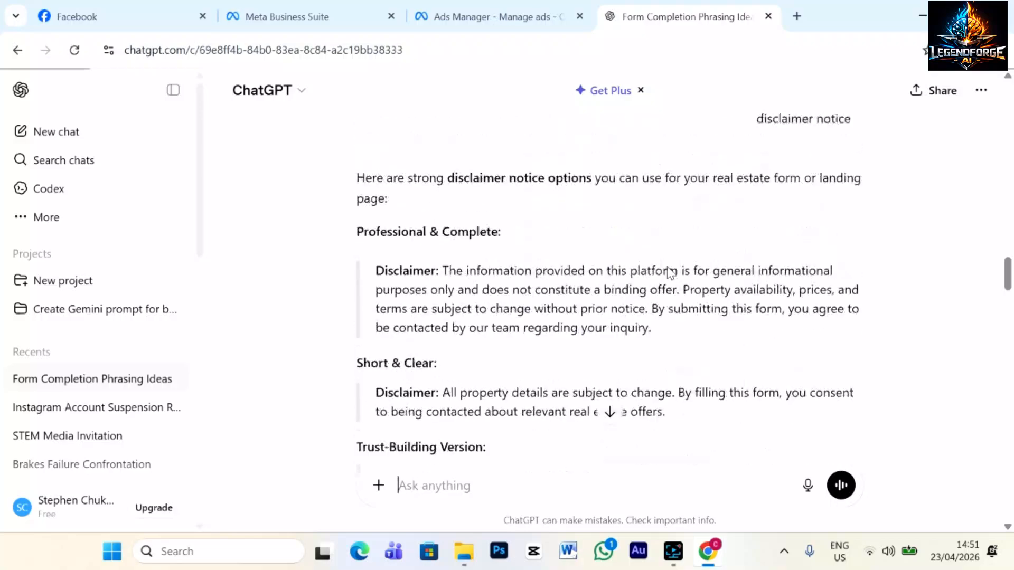
scroll(669, 272, up, 15)
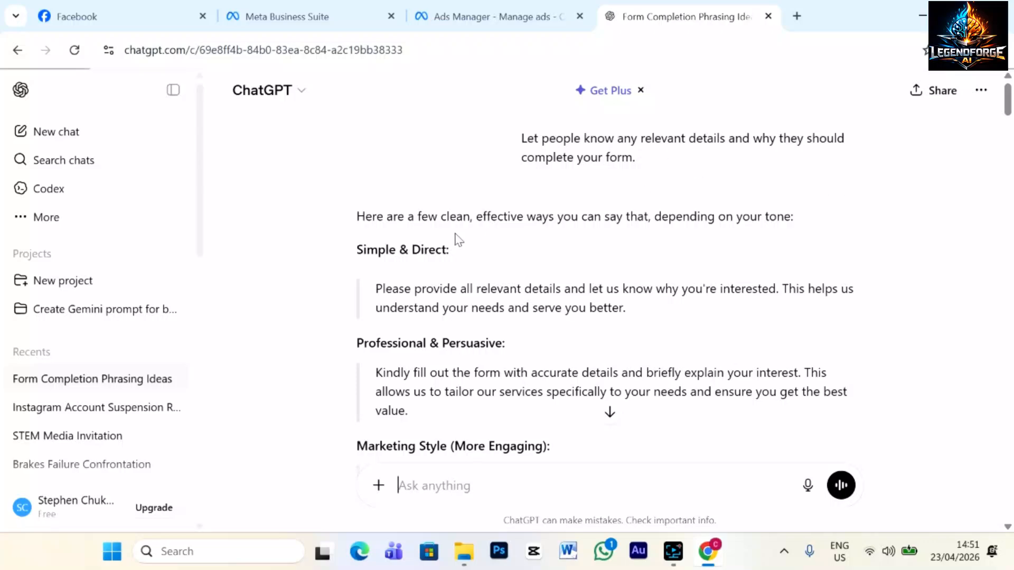
scroll(514, 259, down, 3)
scroll(512, 253, down, 9)
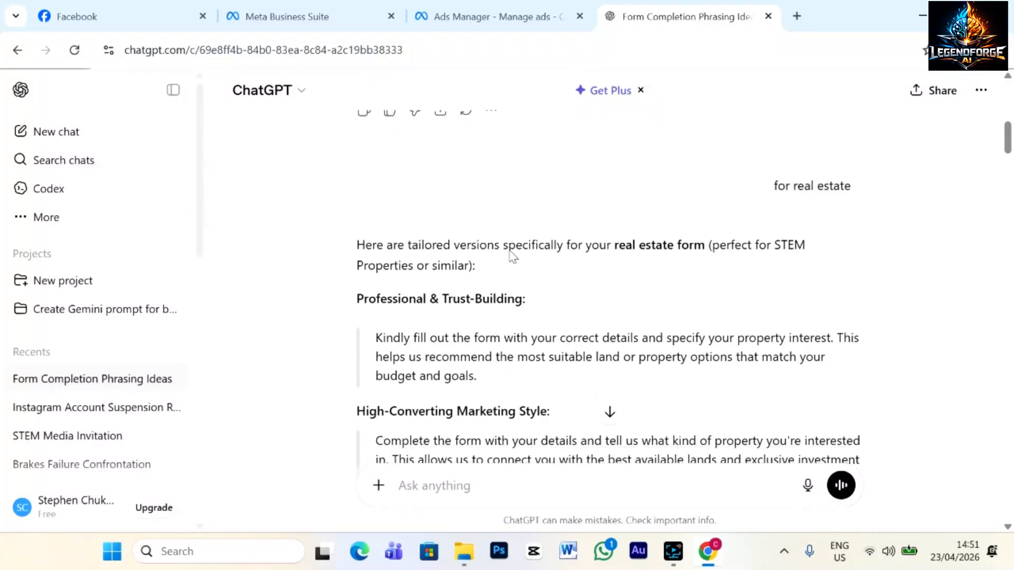
drag(377, 258, 698, 310)
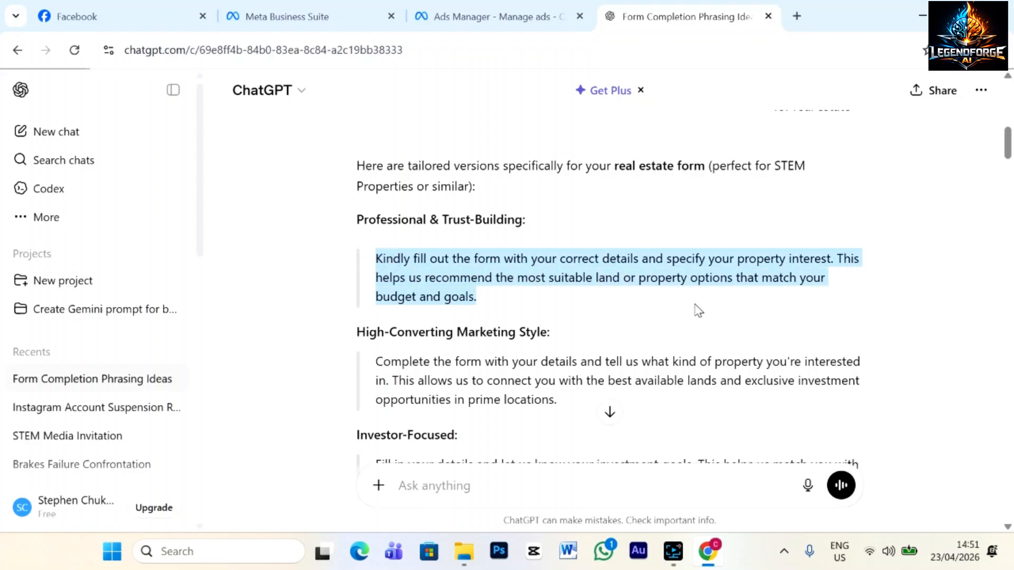
click(473, 19)
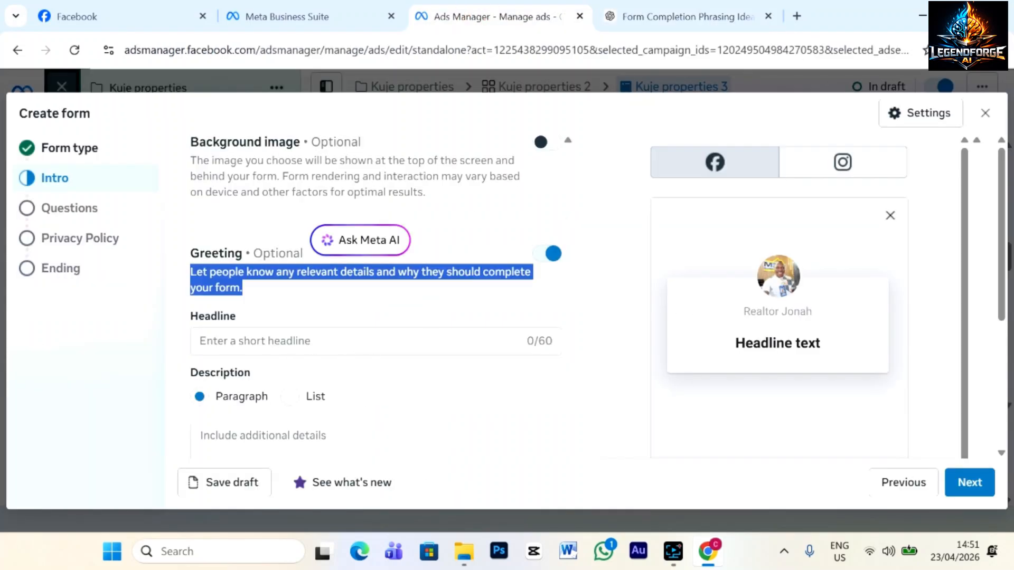
Paste the ChatGPT paragraph into the greeting description and set the headline 'Affordable property in Kuje'.
scroll(375, 295, down, 3)
click(261, 280)
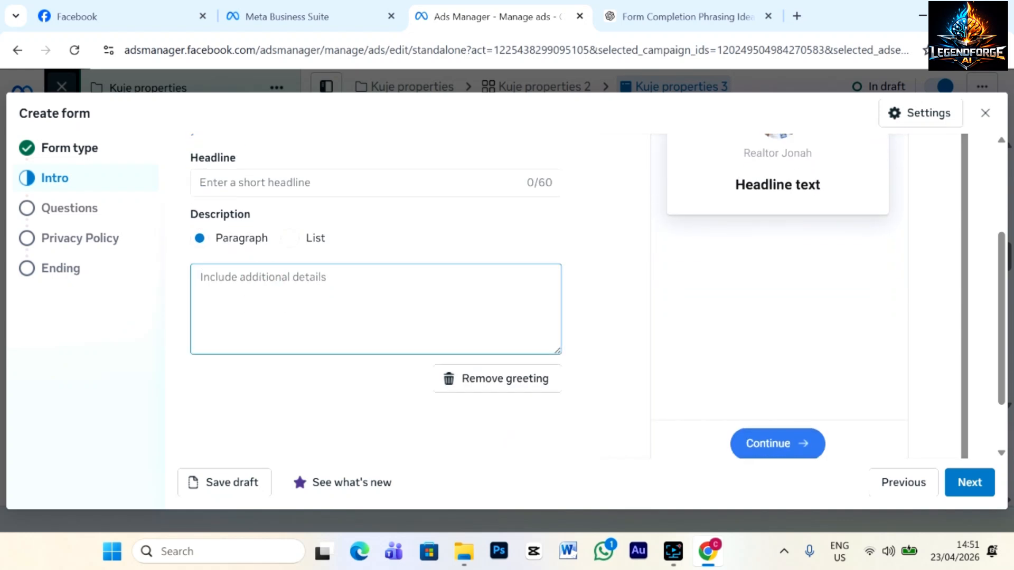
key(ctrl+v)
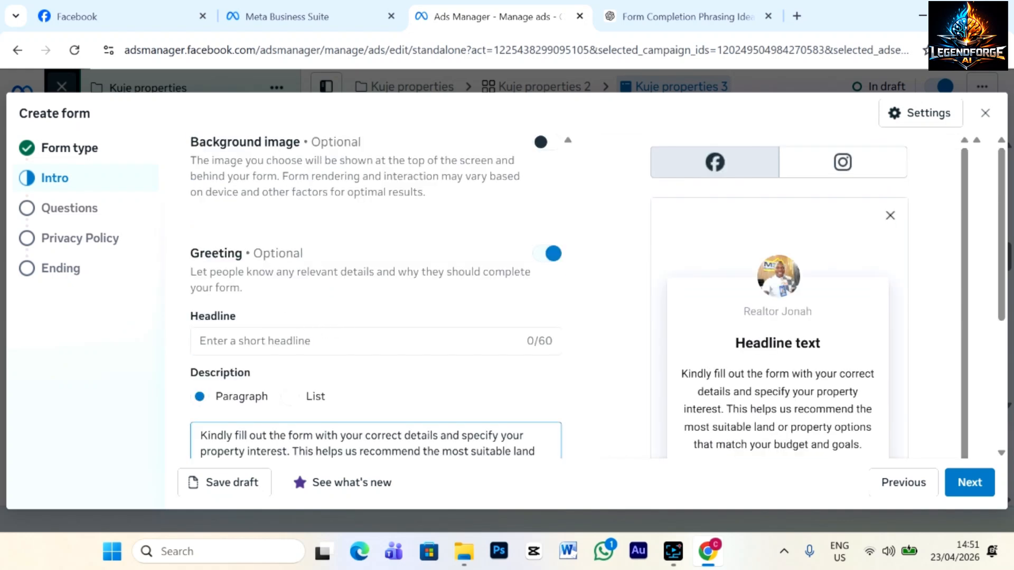
click(312, 334)
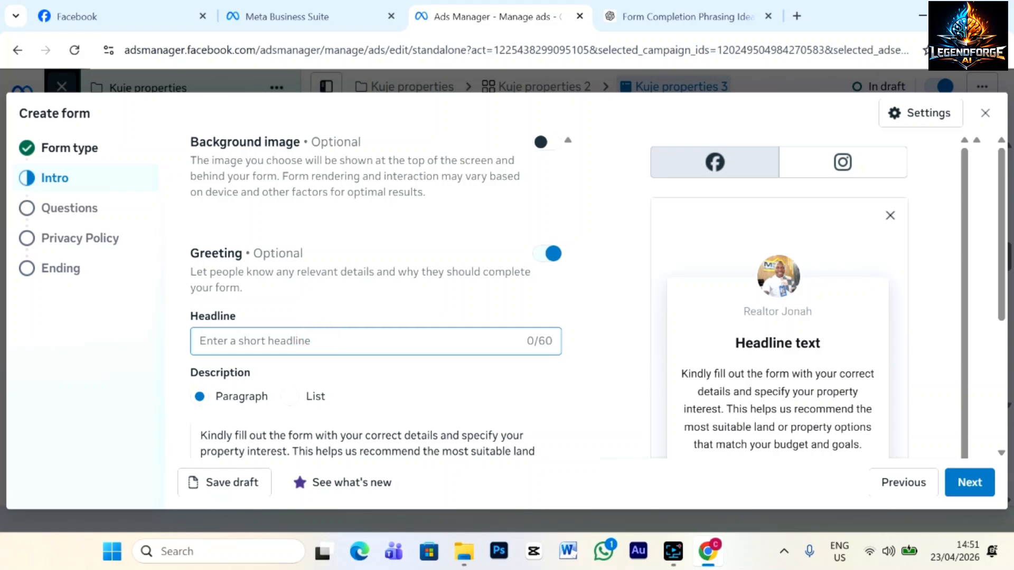
text(Affordable )
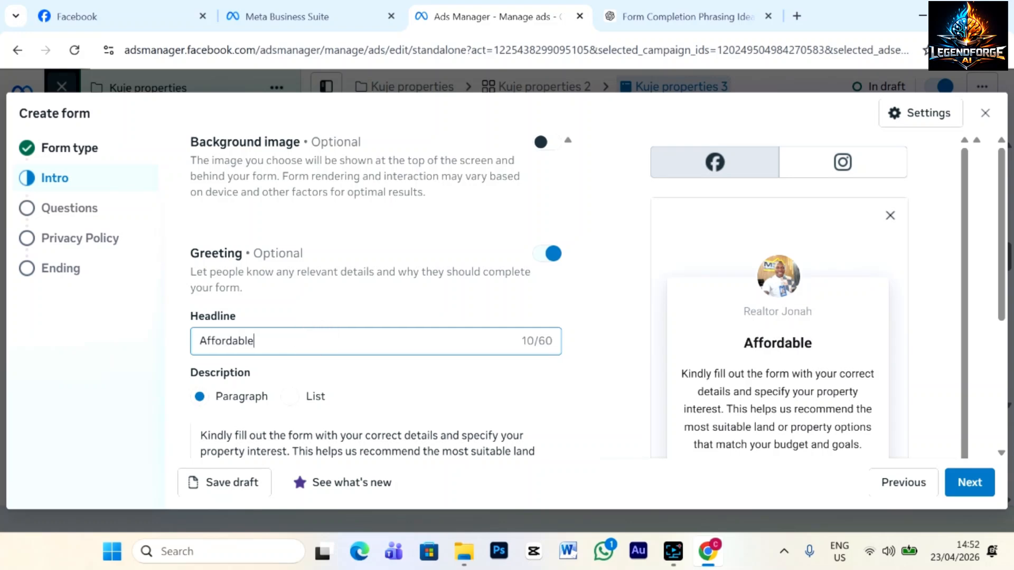
text(property in Kuje)
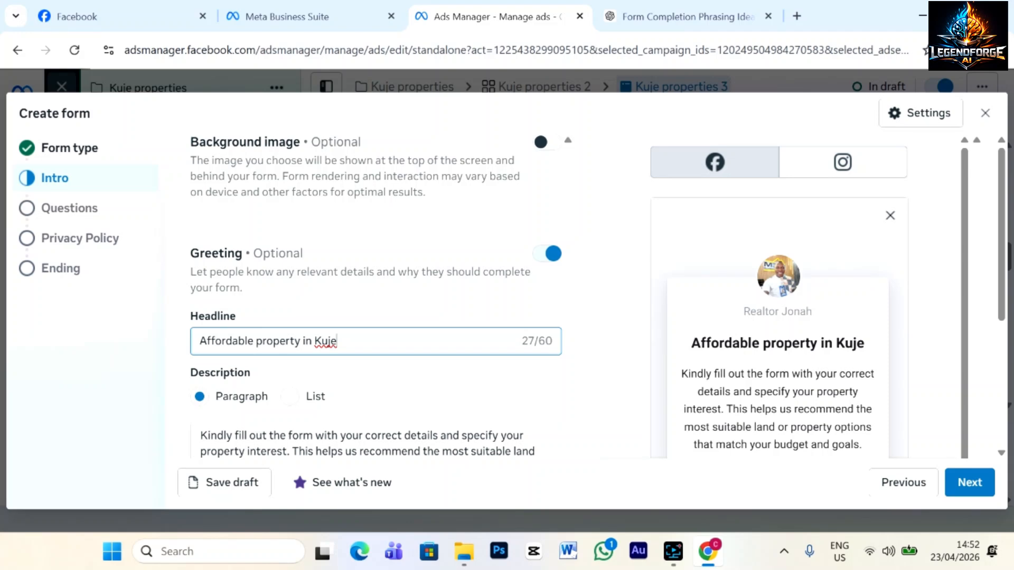
Trim the description to one sentence ending after 'interest.' and continue to the Questions step.
scroll(376, 290, down, 5)
drag(478, 235, 201, 234)
key(BackSpace)
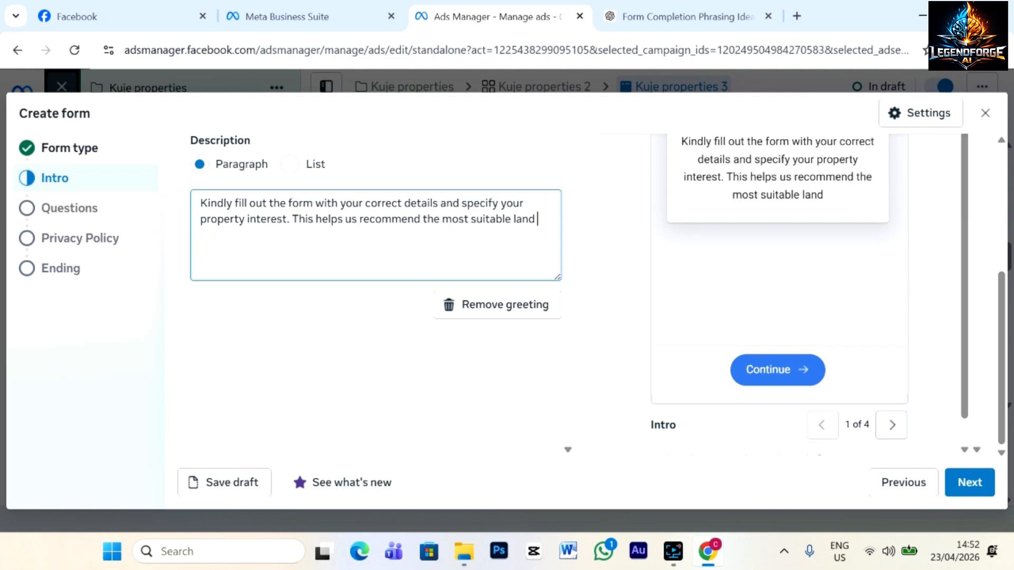
key(BackSpace)
key(BackSpace)
key(BackSpace)
key(BackSpace)
key(BackSpace)
key(BackSpace)
key(BackSpace)
key(BackSpace)
key(BackSpace)
key(BackSpace)
key(BackSpace)
key(BackSpace)
key(BackSpace)
key(BackSpace)
key(BackSpace)
key(BackSpace)
key(BackSpace)
key(BackSpace)
key(BackSpace)
key(BackSpace)
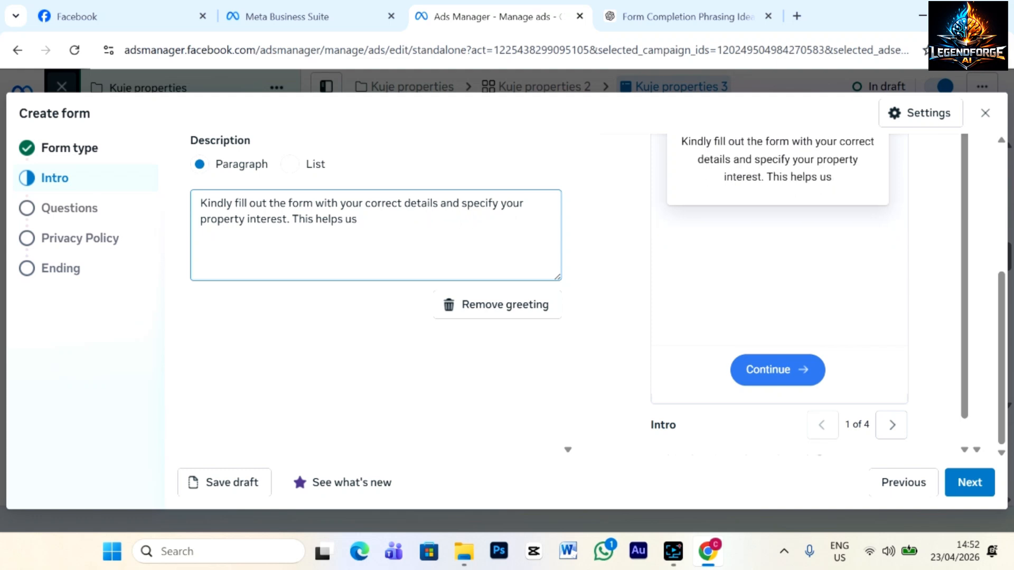
key(BackSpace)
key(BackSpace)
key(BackSpace)
key(BackSpace)
key(BackSpace)
key(BackSpace)
key(BackSpace)
key(BackSpace)
key(BackSpace)
key(BackSpace)
key(BackSpace)
key(BackSpace)
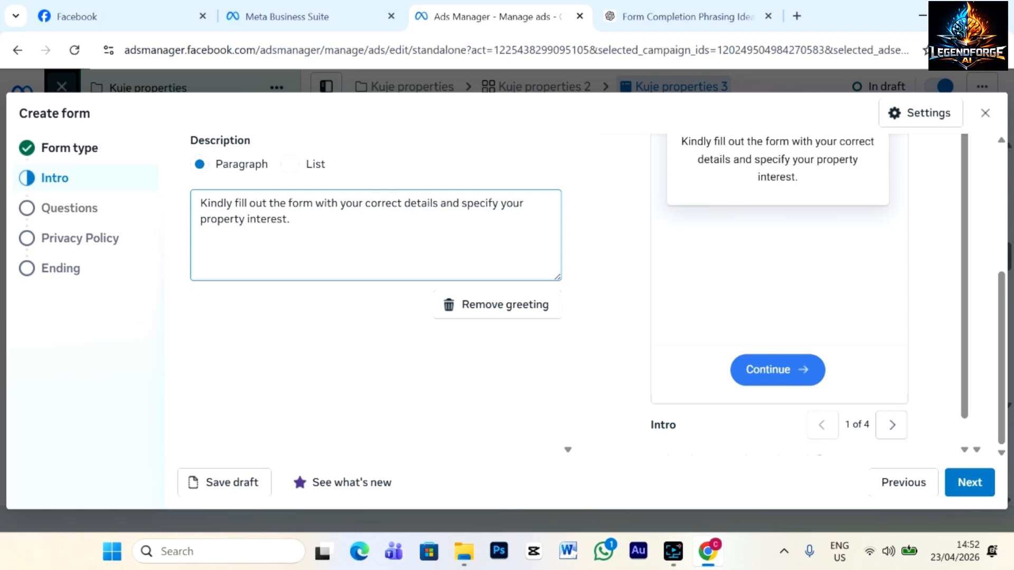
scroll(543, 246, up, 3)
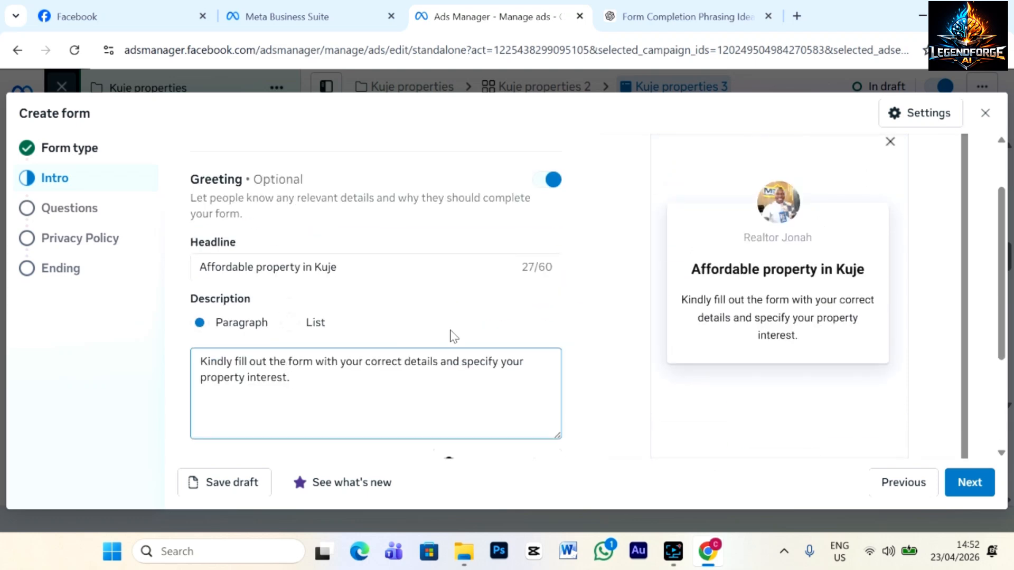
scroll(452, 336, up, 1)
scroll(453, 336, down, 1)
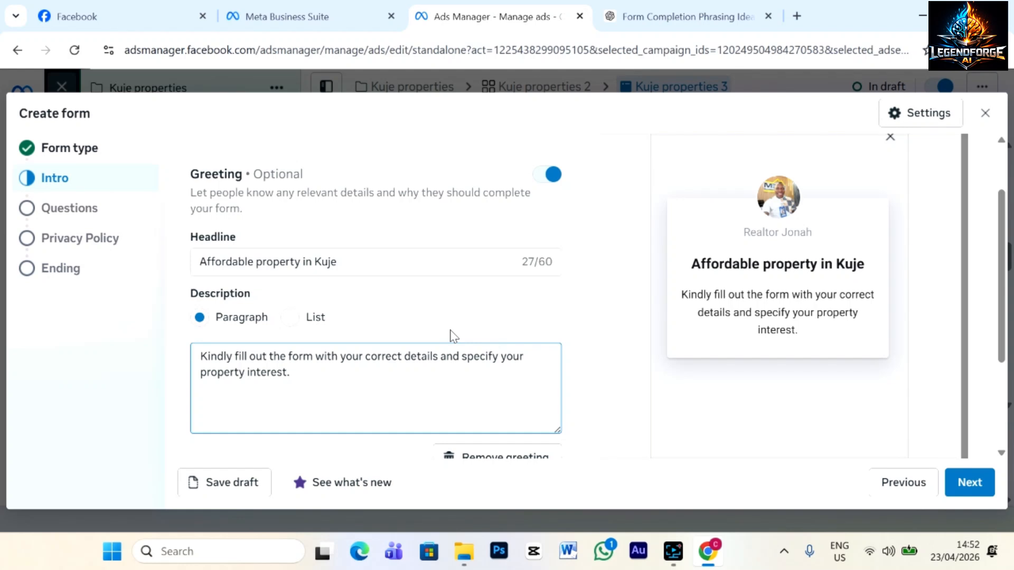
scroll(452, 336, down, 1)
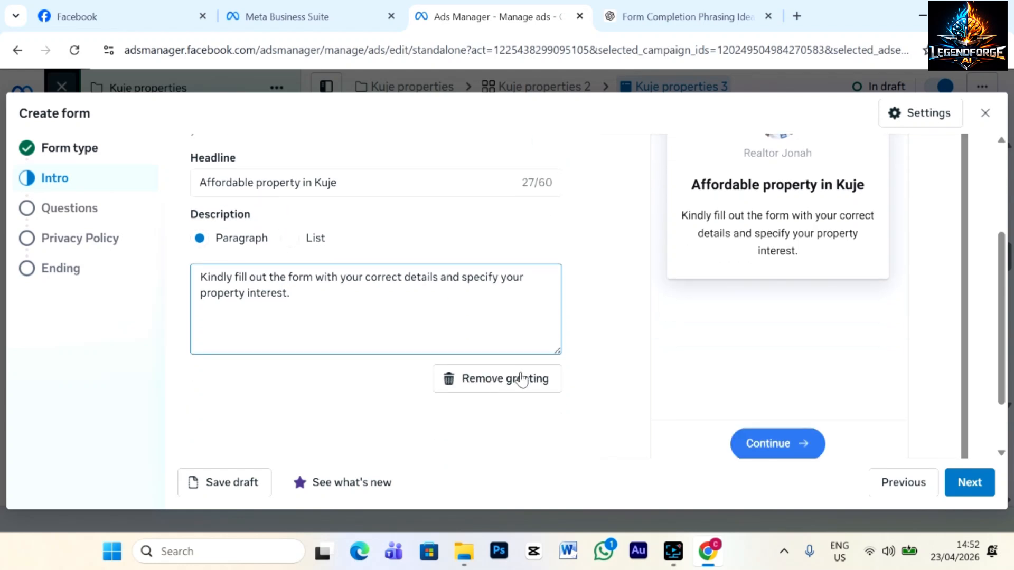
click(978, 487)
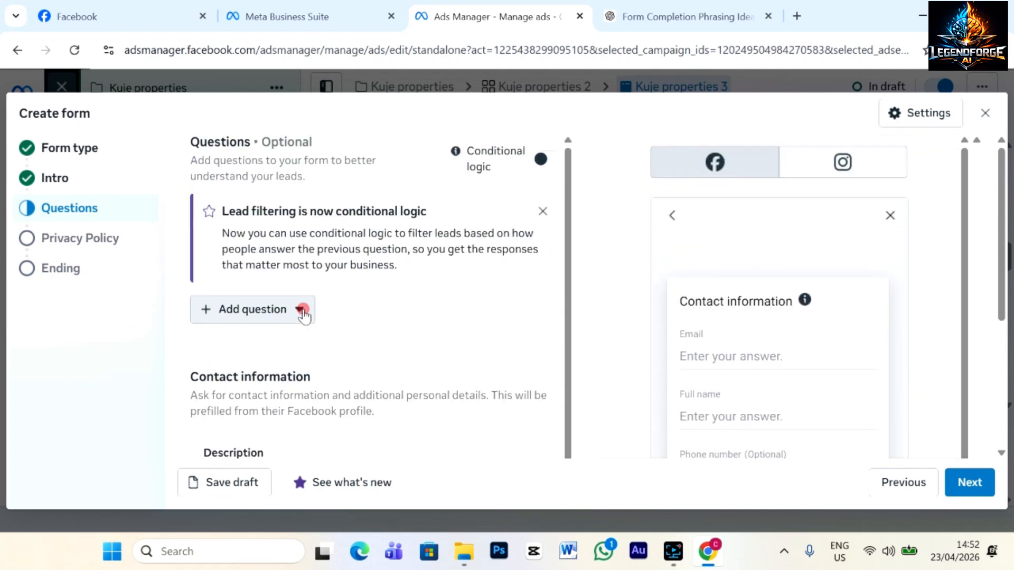
Add a multiple-choice question 'Do you reside in Abuja' with answers Yes and No.
click(304, 311)
click(279, 109)
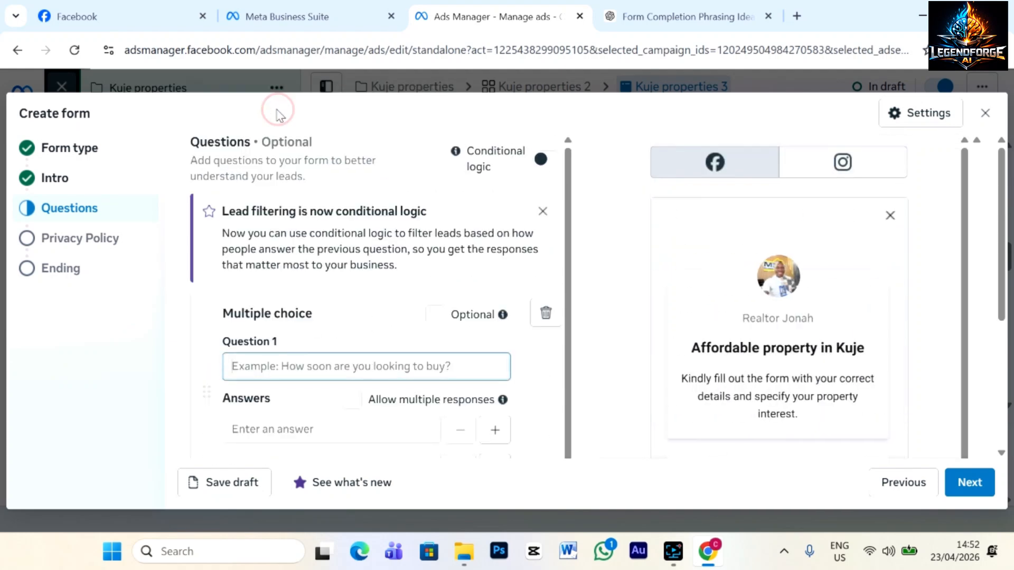
scroll(320, 346, down, 2)
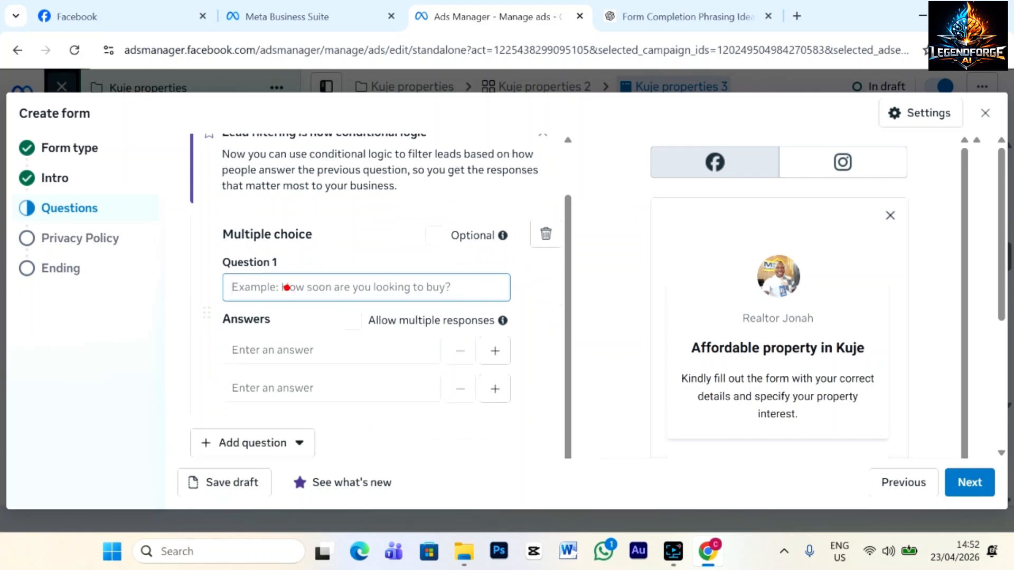
click(285, 287)
text(D)
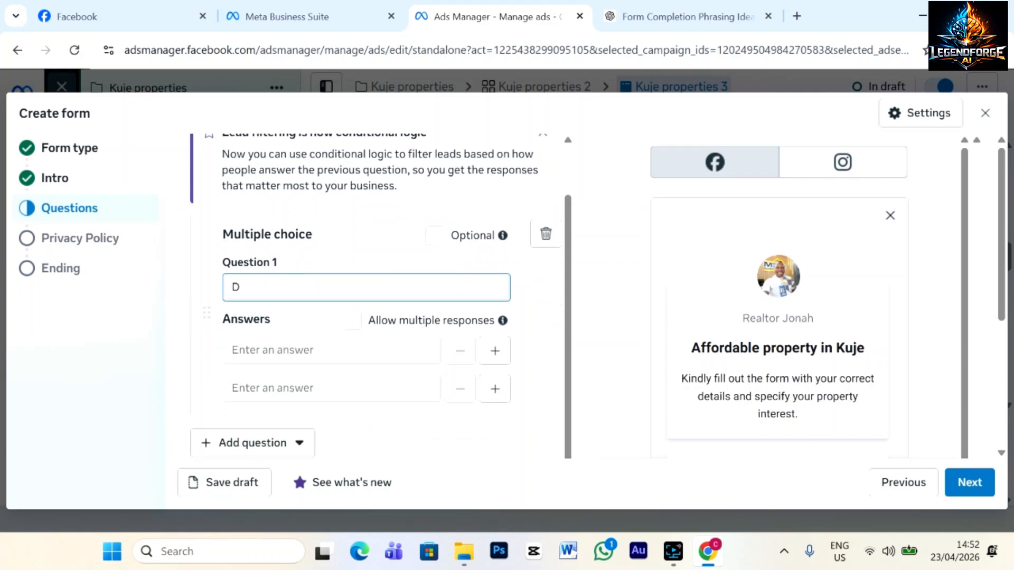
text(o  you reside in Abuja ?)
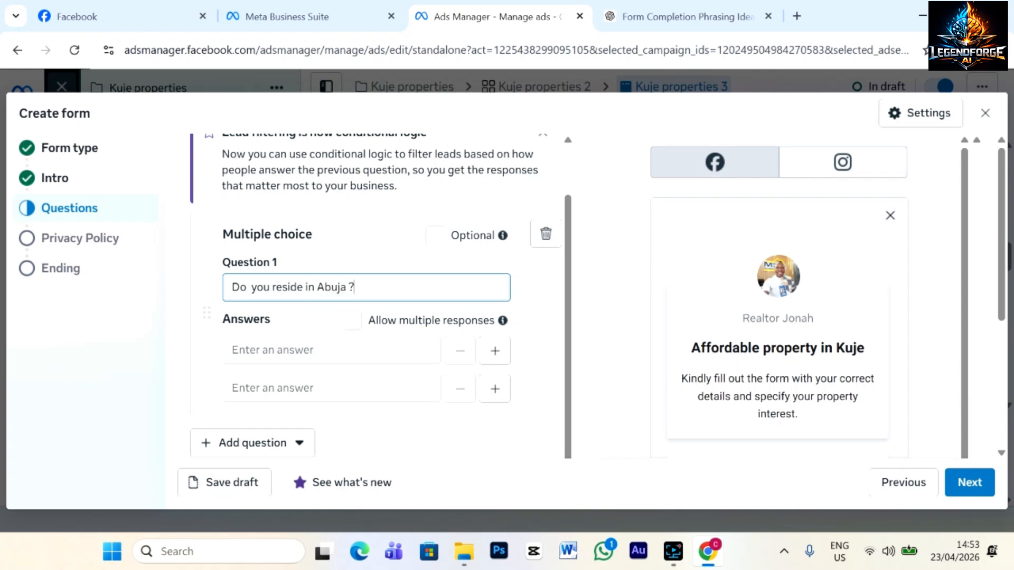
click(299, 350)
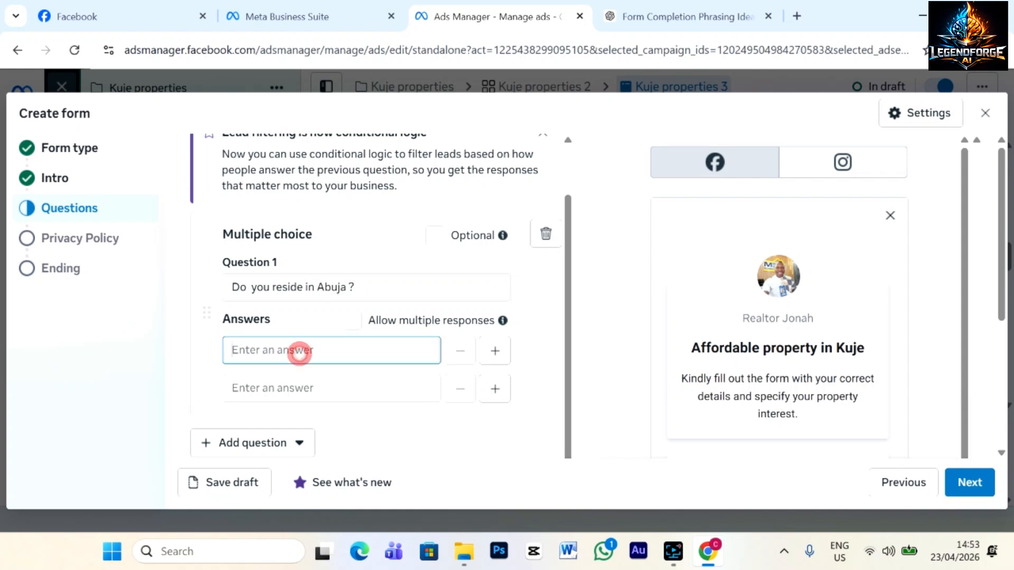
text(Yes)
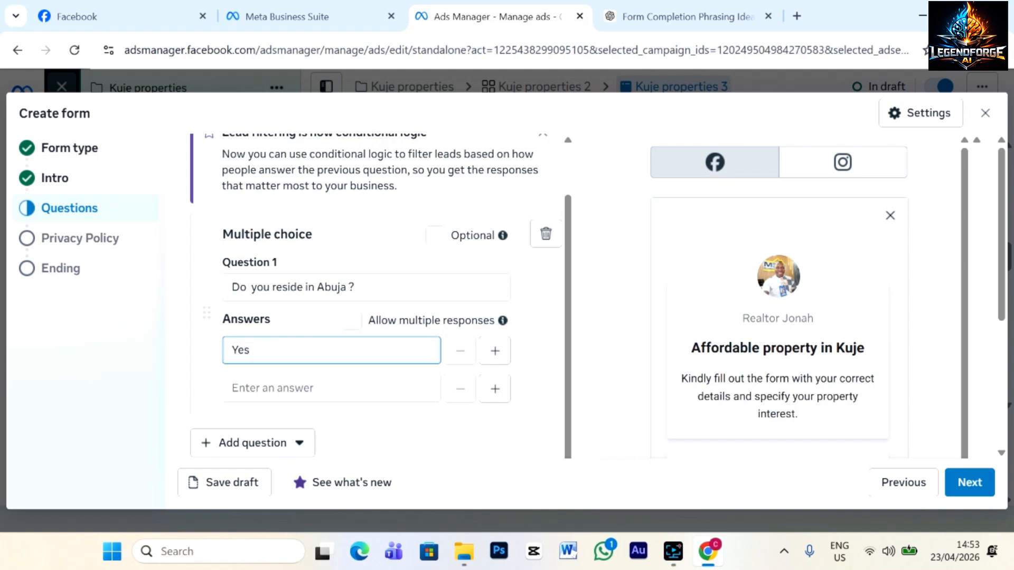
click(299, 388)
text(N)
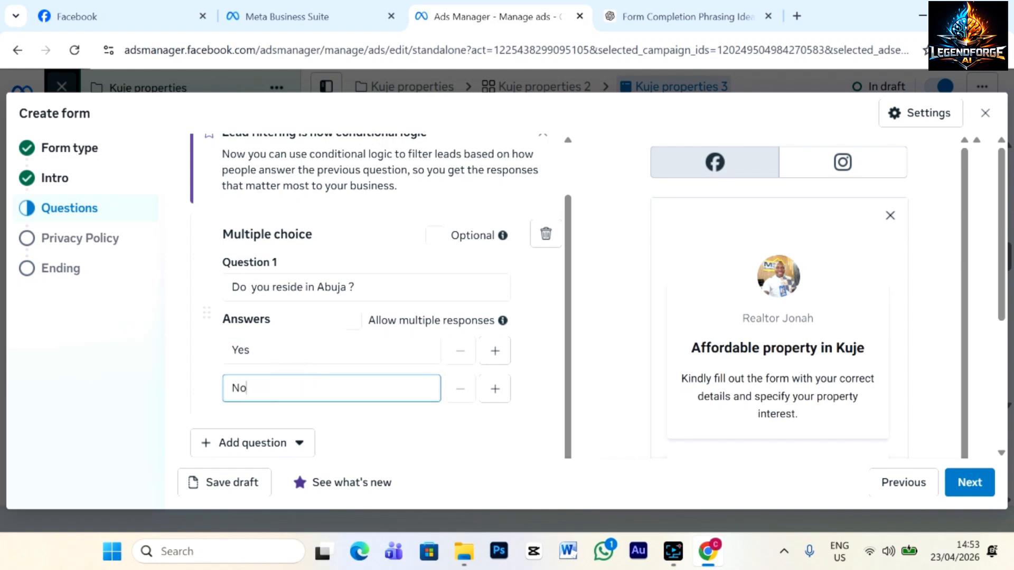
text(o)
click(407, 268)
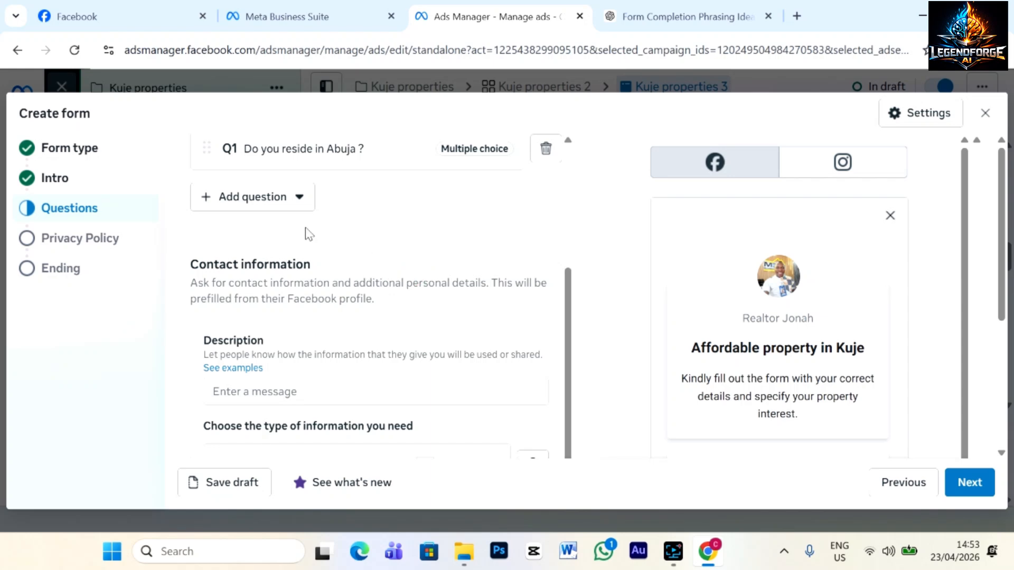
Add a second multiple-choice question on what the property is for, with answers Investment and Building.
click(290, 197)
click(265, 253)
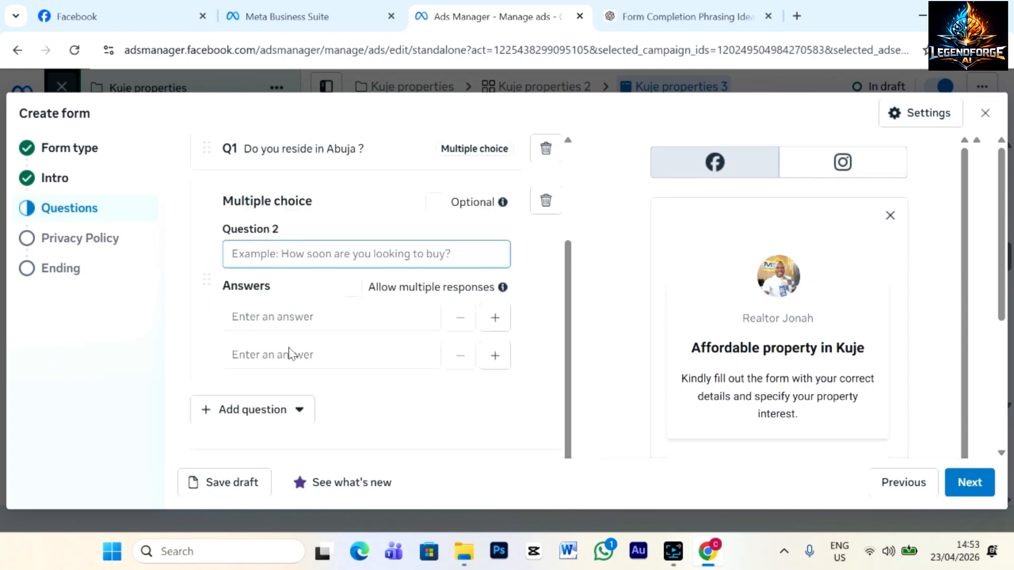
text(What are)
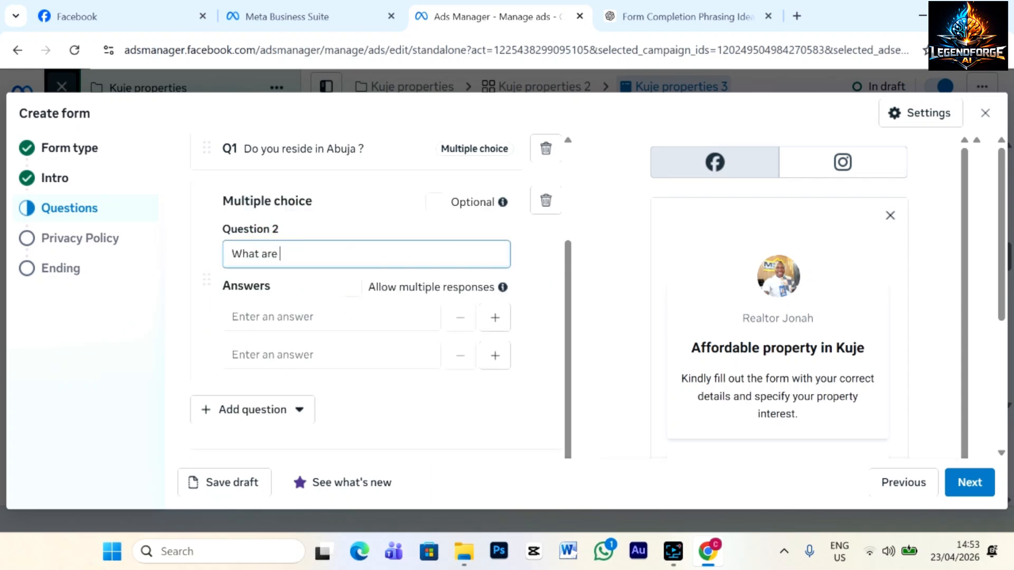
text( you buying the property for?)
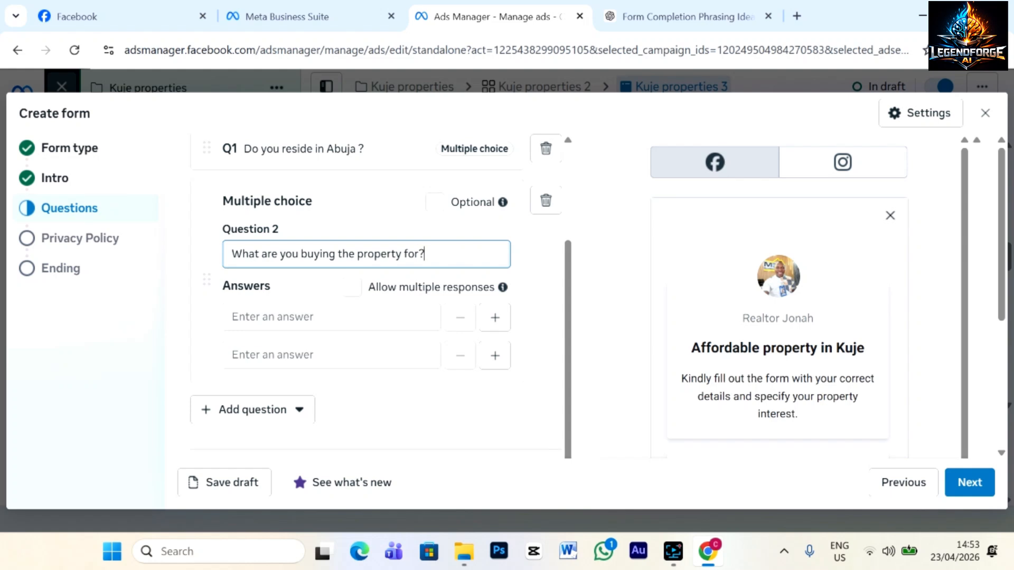
click(315, 319)
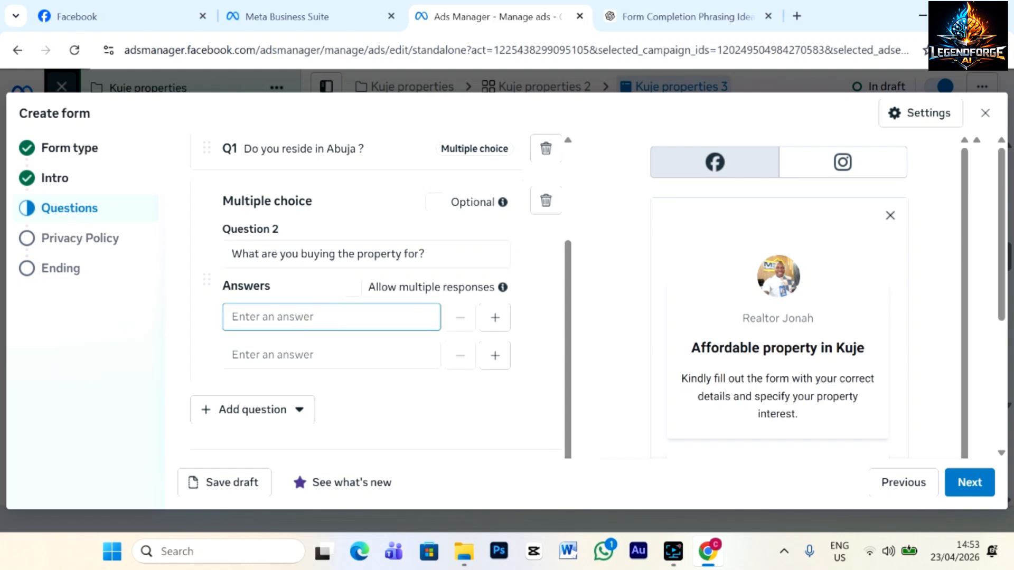
text(Investment)
click(323, 359)
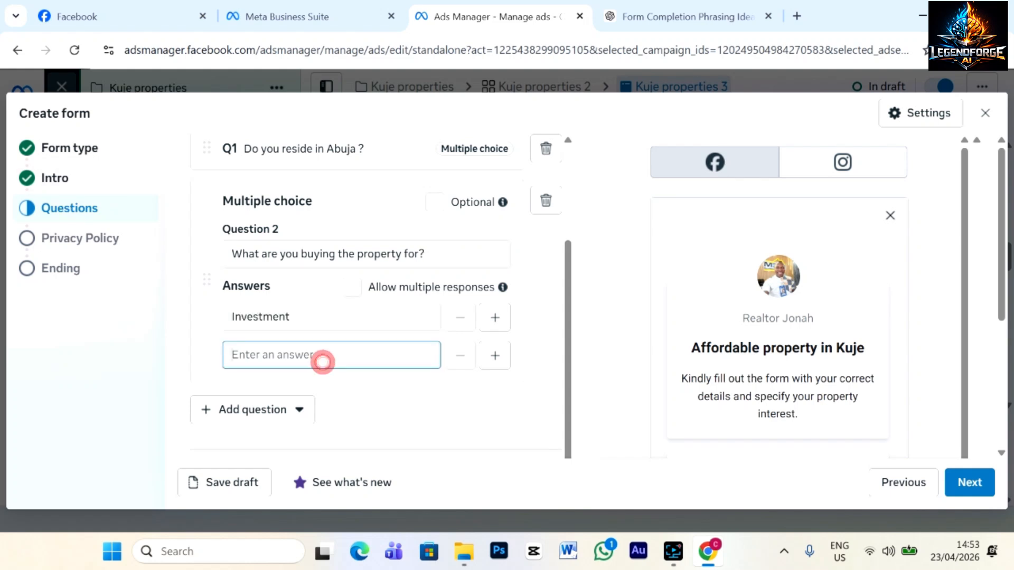
text(Buildi)
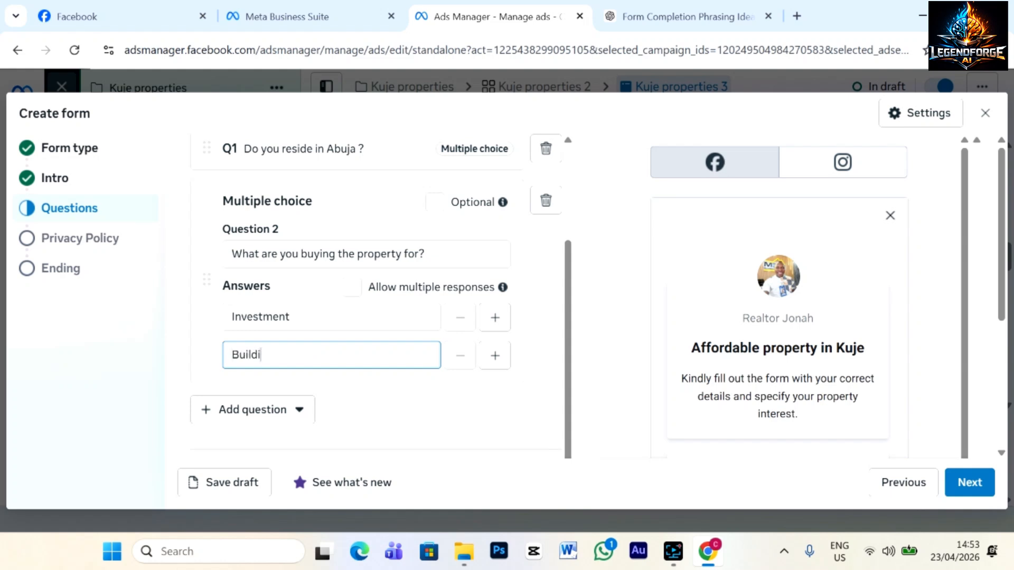
text(ng)
click(527, 354)
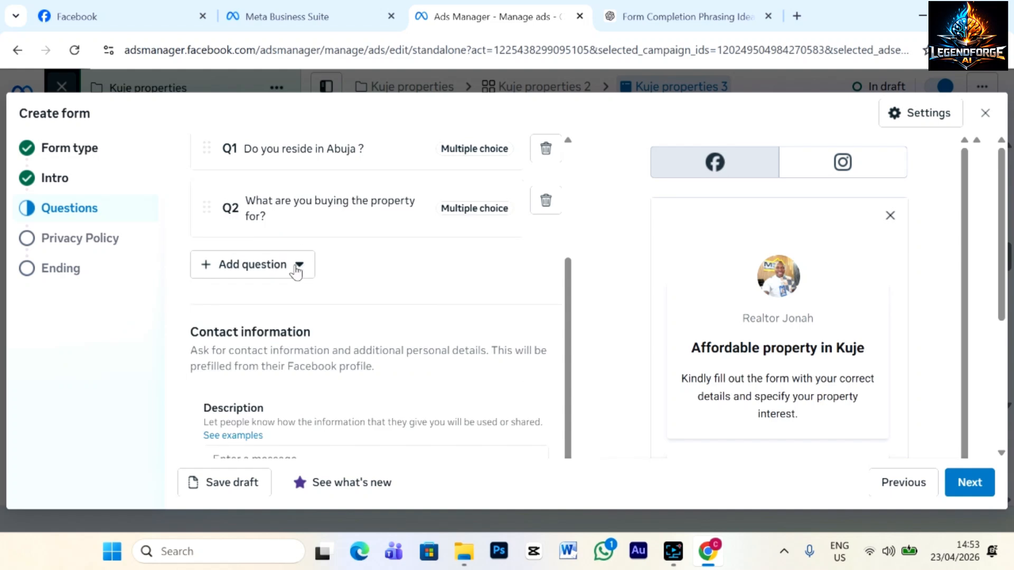
Add a third multiple-choice question 'How soon are you buying ?' with answers Immediately and 0-2 Months.
click(301, 266)
click(291, 313)
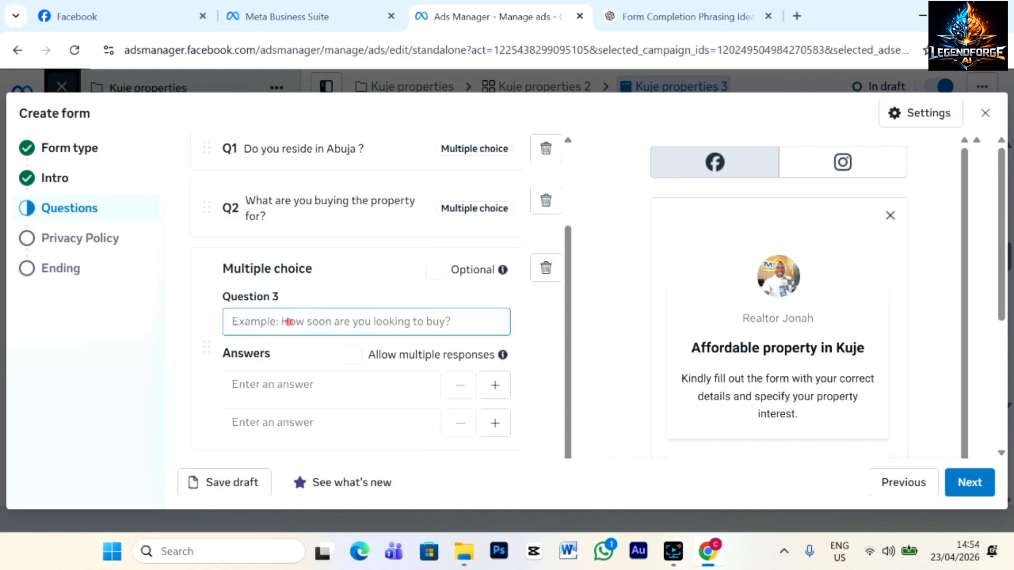
text(How soon are you)
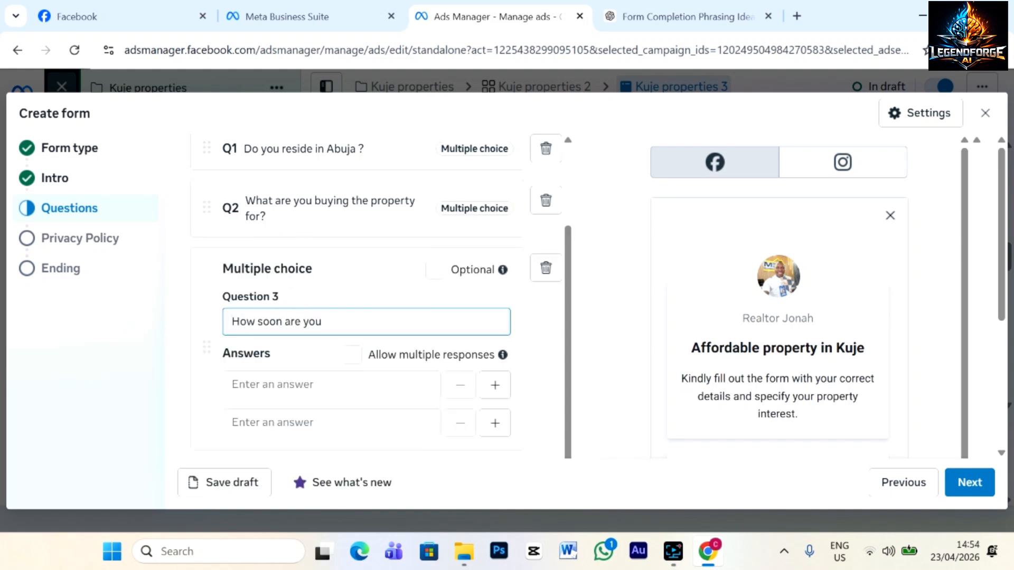
text( buying ?)
click(296, 383)
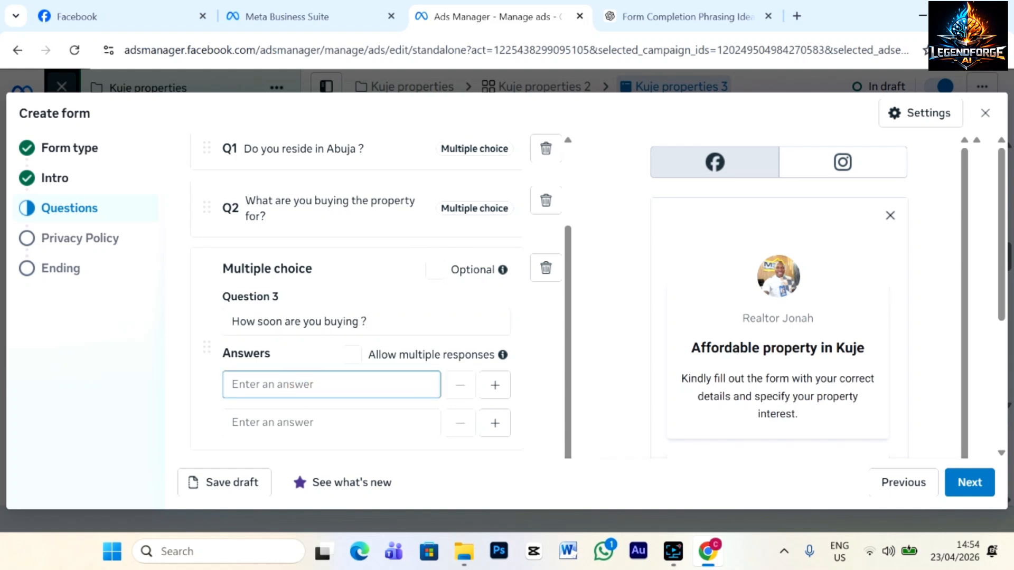
text(Immediately)
click(326, 422)
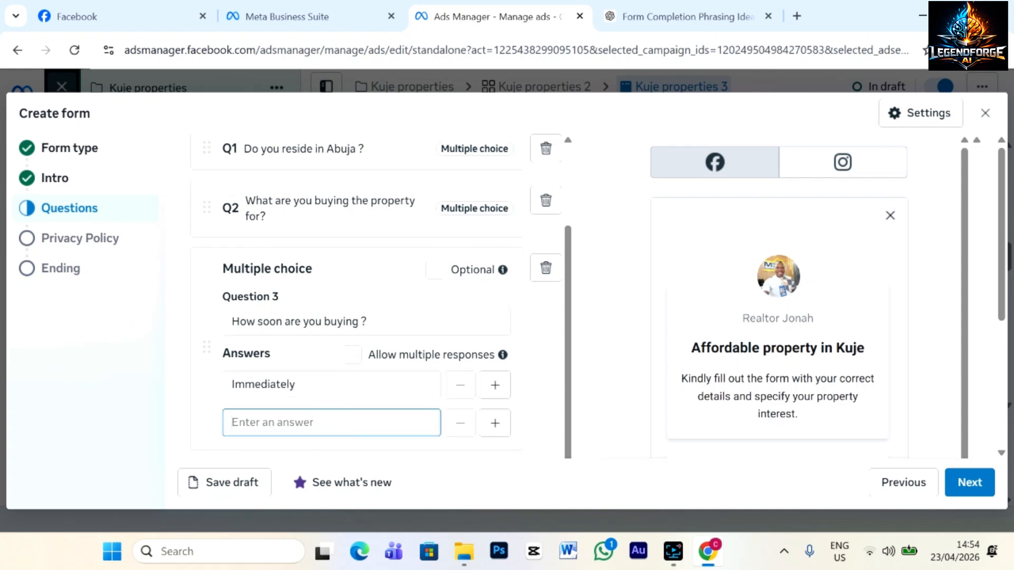
text(0-2 Months)
Order the contact fields Full name, Phone number, Email and make Phone number required.
scroll(346, 409, down, 10)
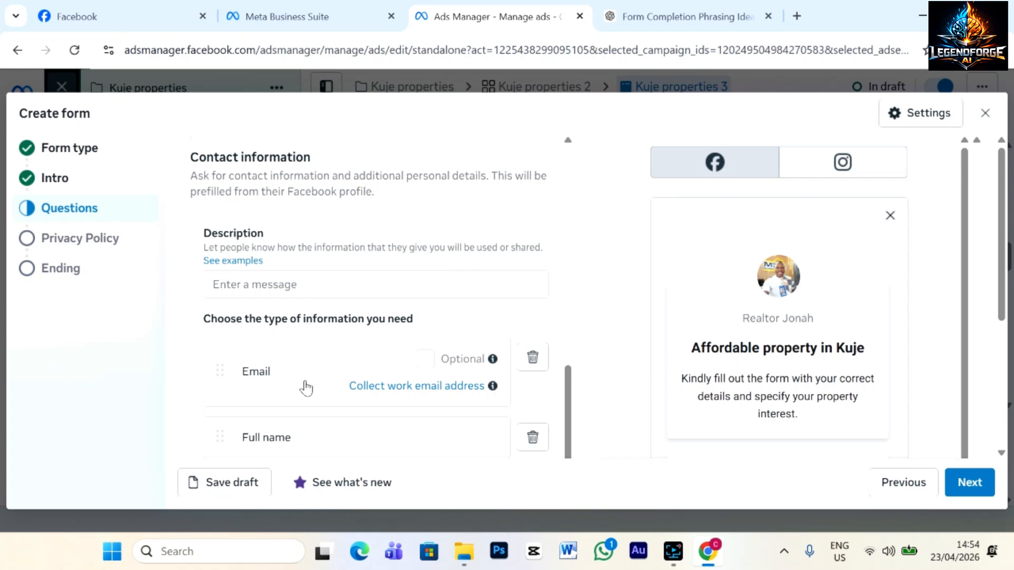
scroll(308, 386, down, 4)
scroll(335, 296, up, 2)
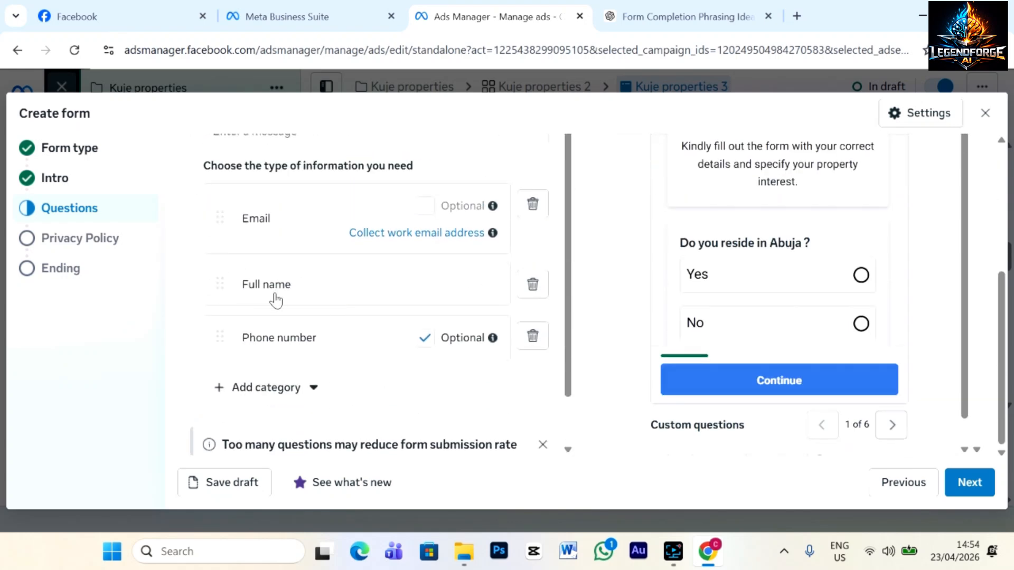
drag(219, 284, 218, 209)
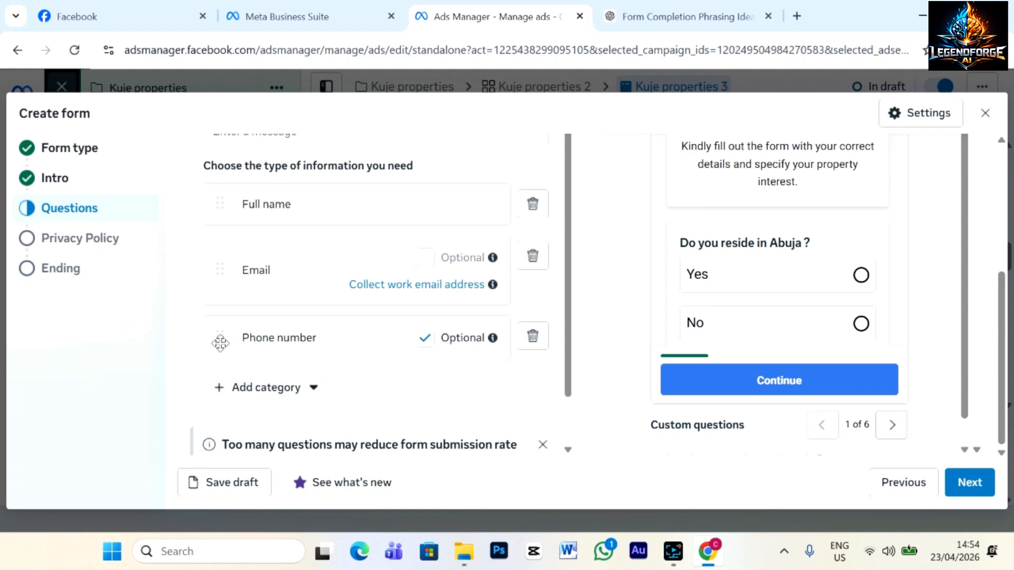
drag(226, 339, 218, 251)
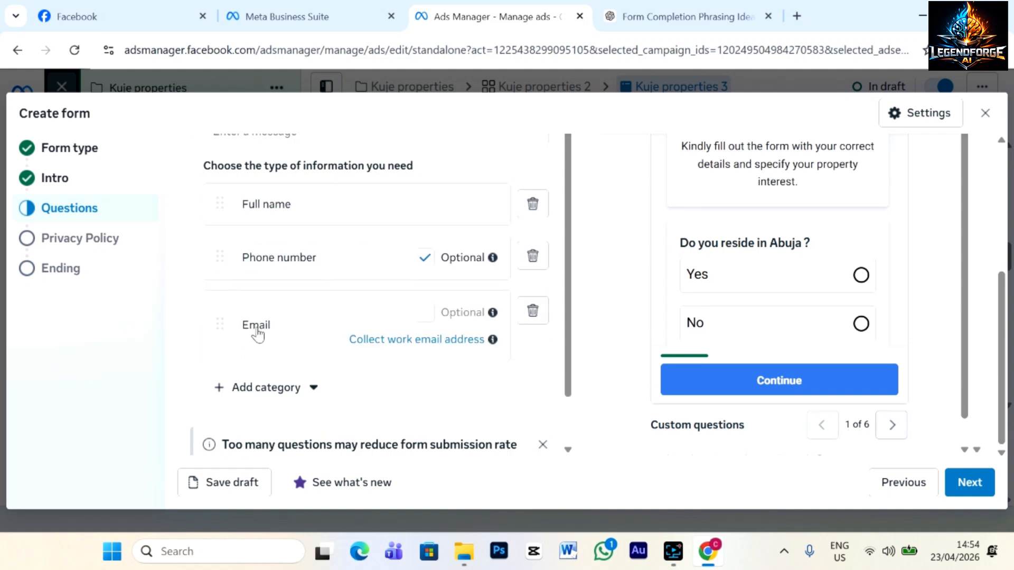
click(424, 257)
Browse the Add category dropdown of extra information categories to request.
scroll(566, 350, down, 1)
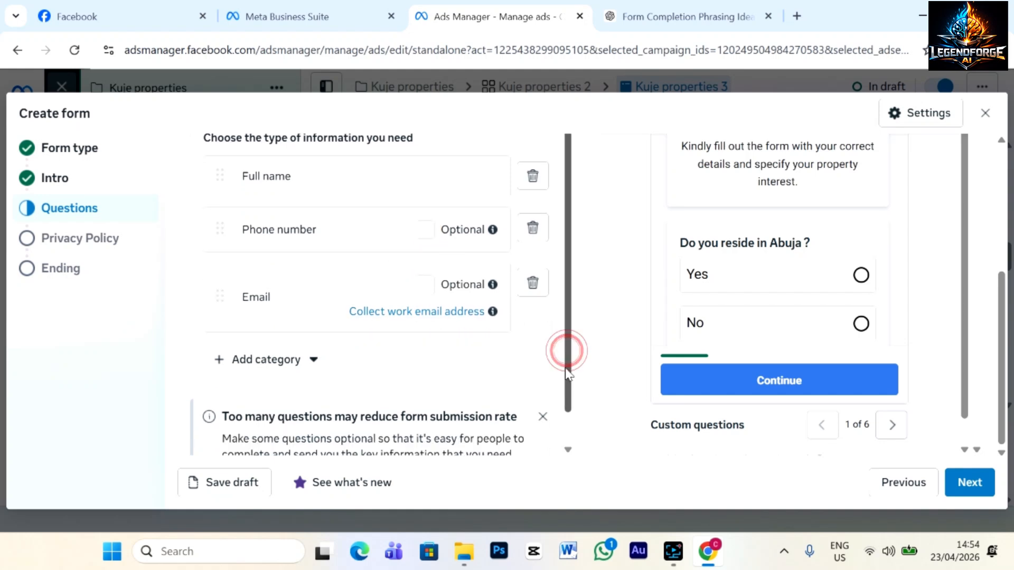
click(316, 361)
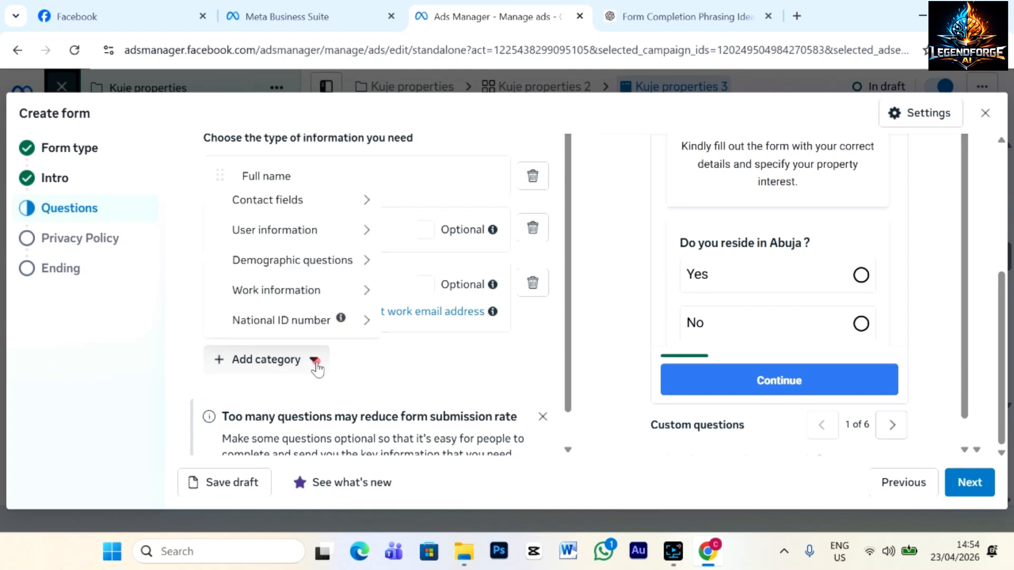
mouse_move(313, 327)
mouse_move(278, 267)
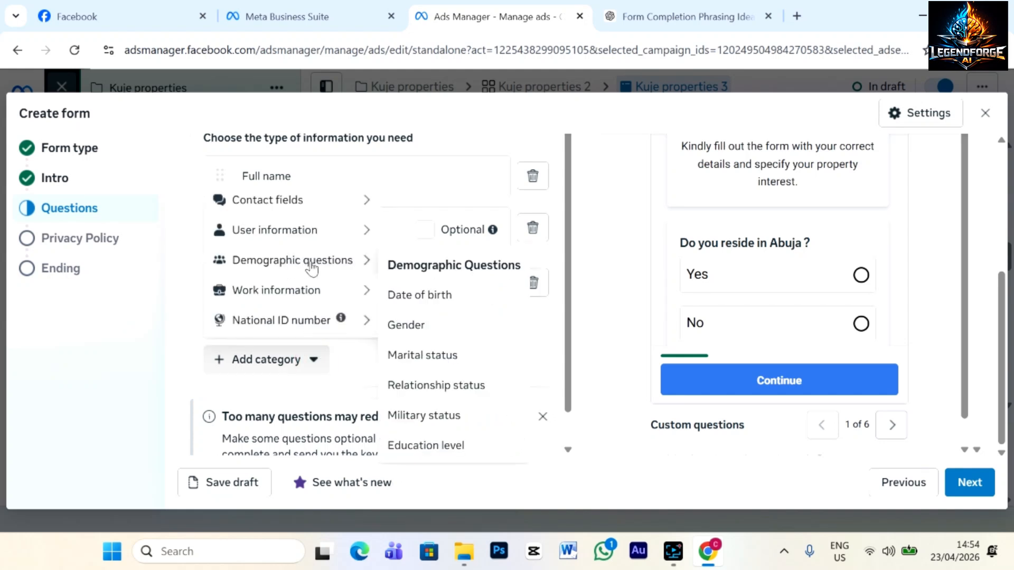
mouse_move(343, 290)
mouse_move(294, 301)
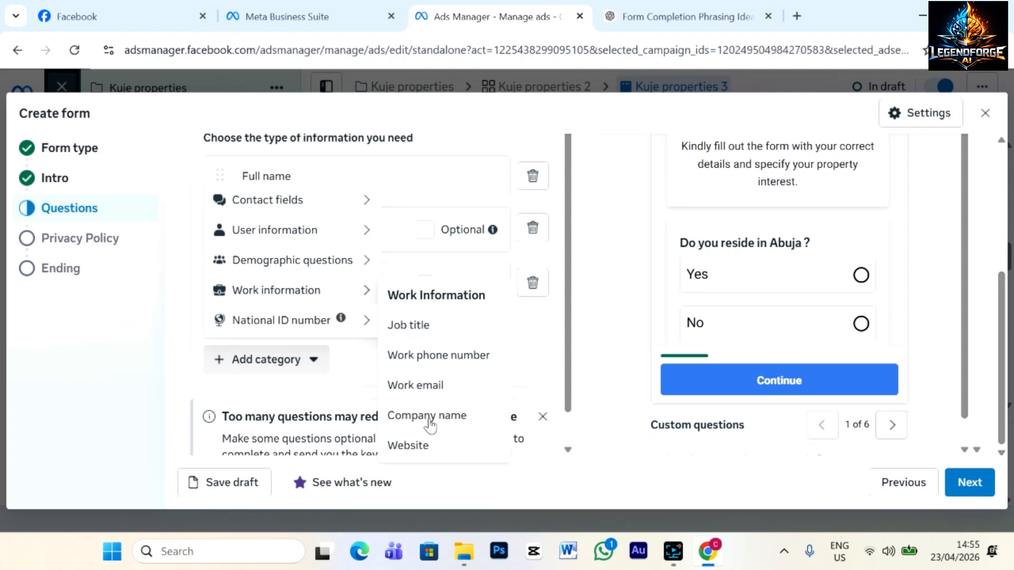
mouse_move(328, 211)
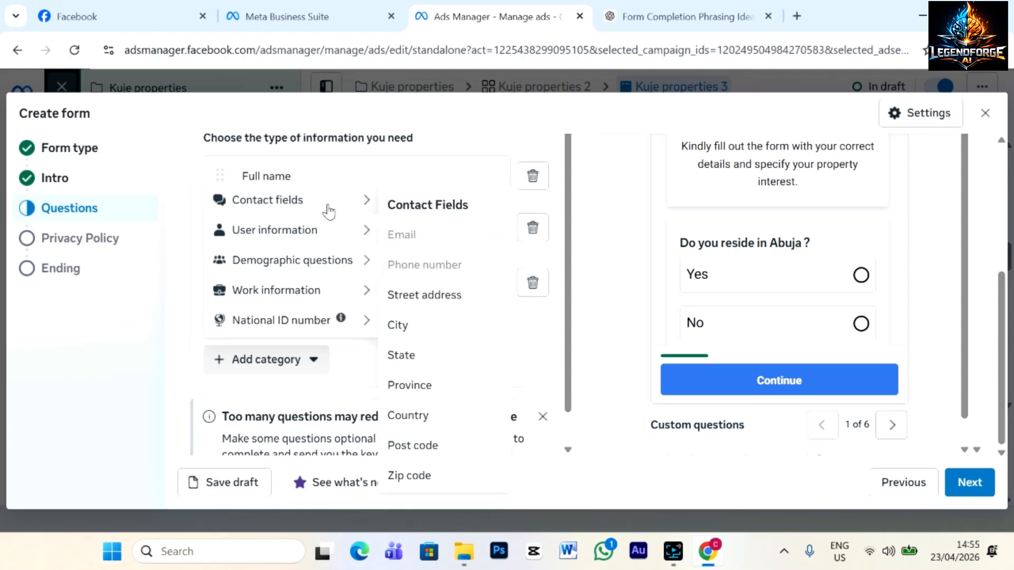
mouse_move(349, 229)
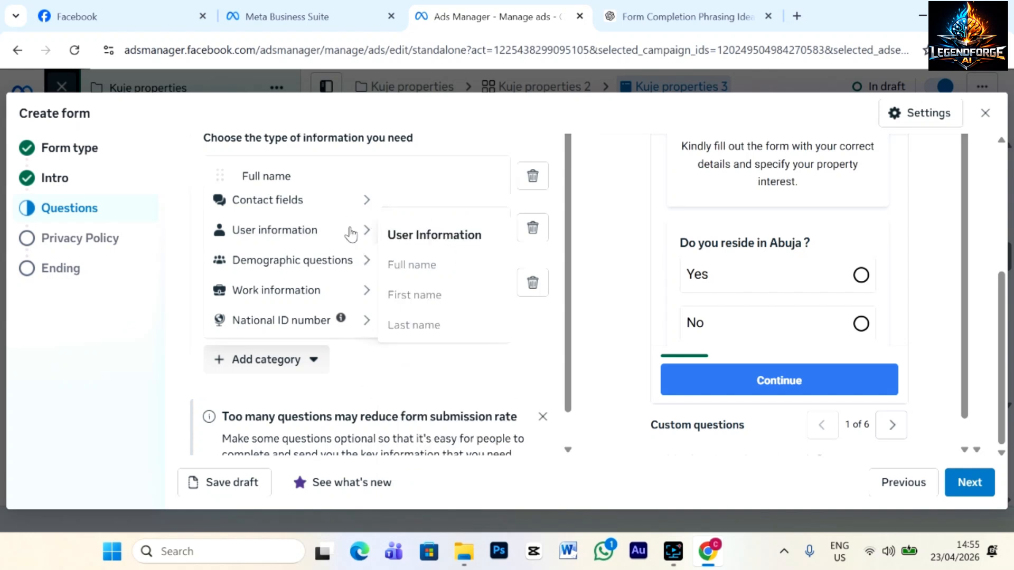
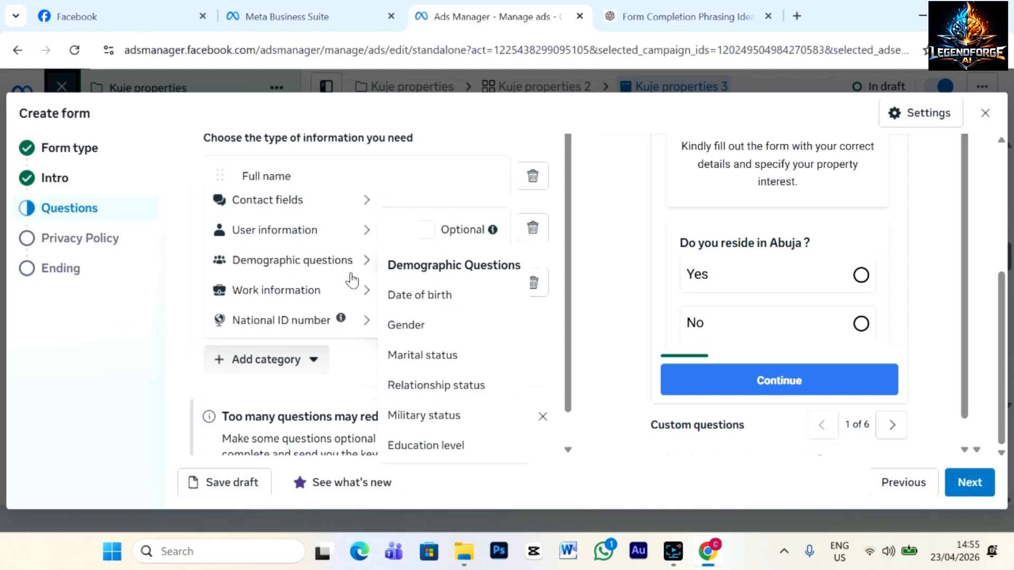
Dismiss the Add category menu so the form keeps only its questions and the three contact fields.
click(590, 281)
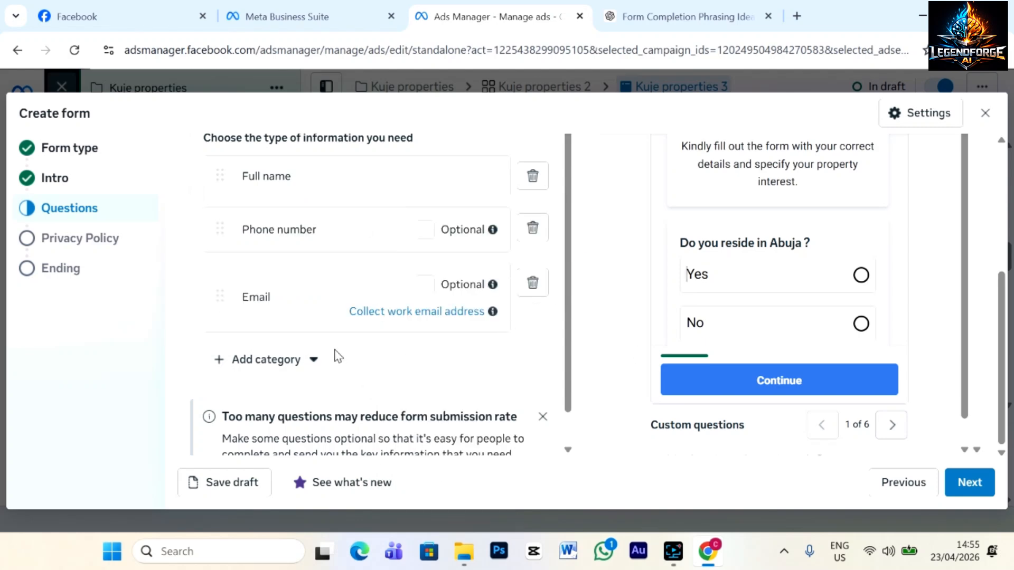
scroll(327, 348, down, 1)
scroll(378, 324, up, 6)
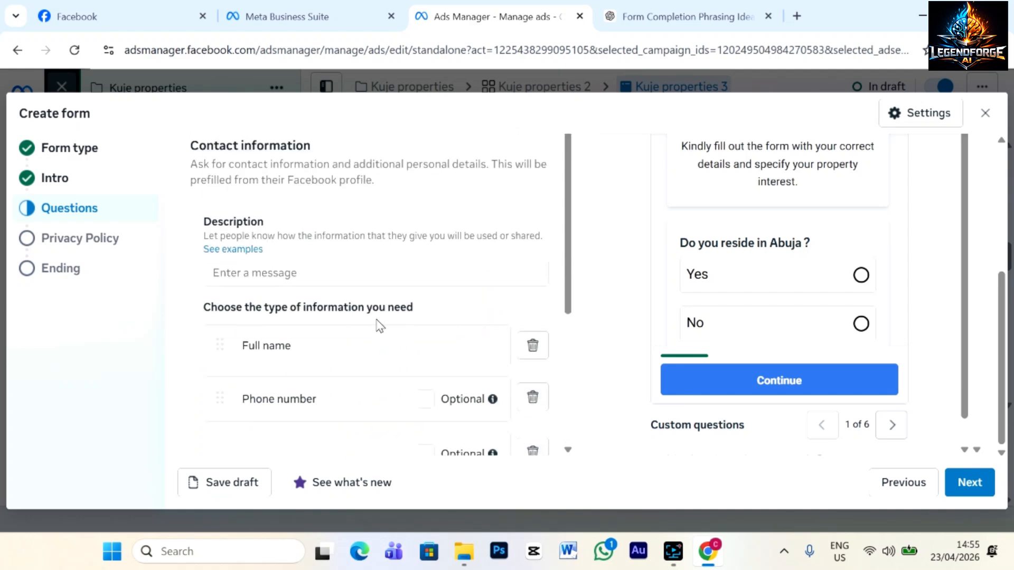
scroll(378, 323, down, 2)
scroll(378, 324, up, 4)
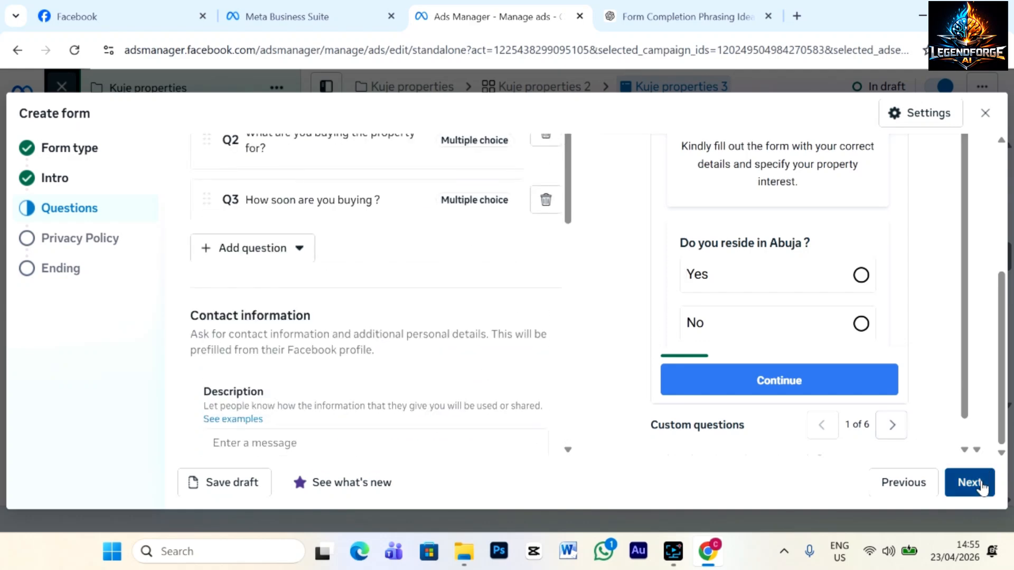
Begin the Contact information description: 'Your information wont be shared with third party...'.
click(969, 482)
click(71, 209)
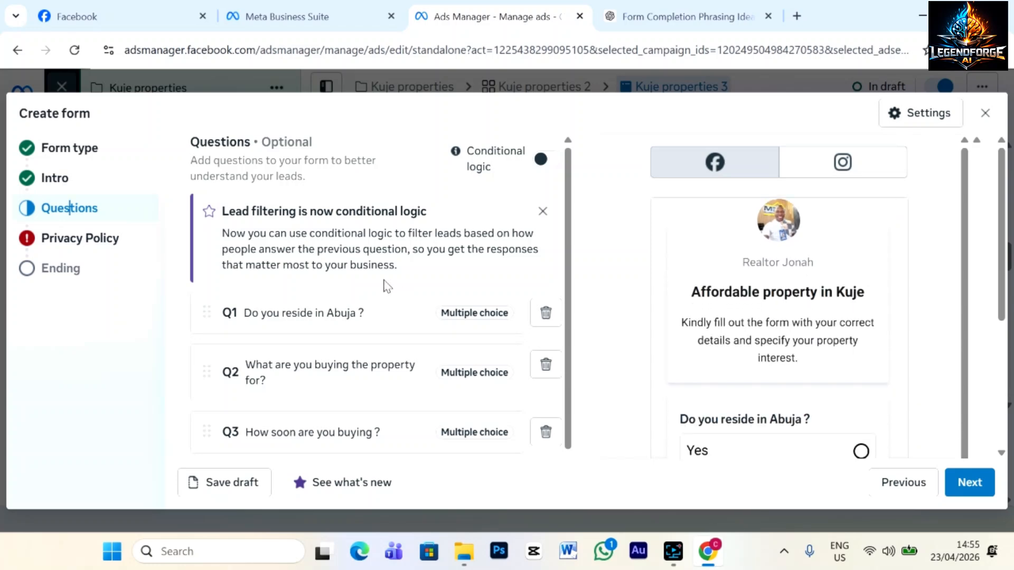
scroll(383, 288, down, 7)
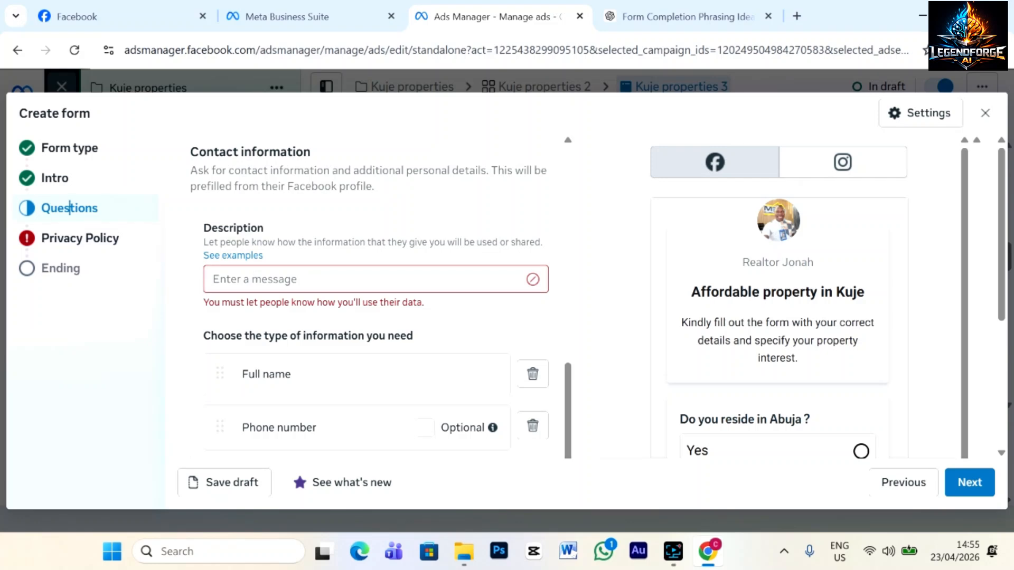
scroll(380, 295, down, 1)
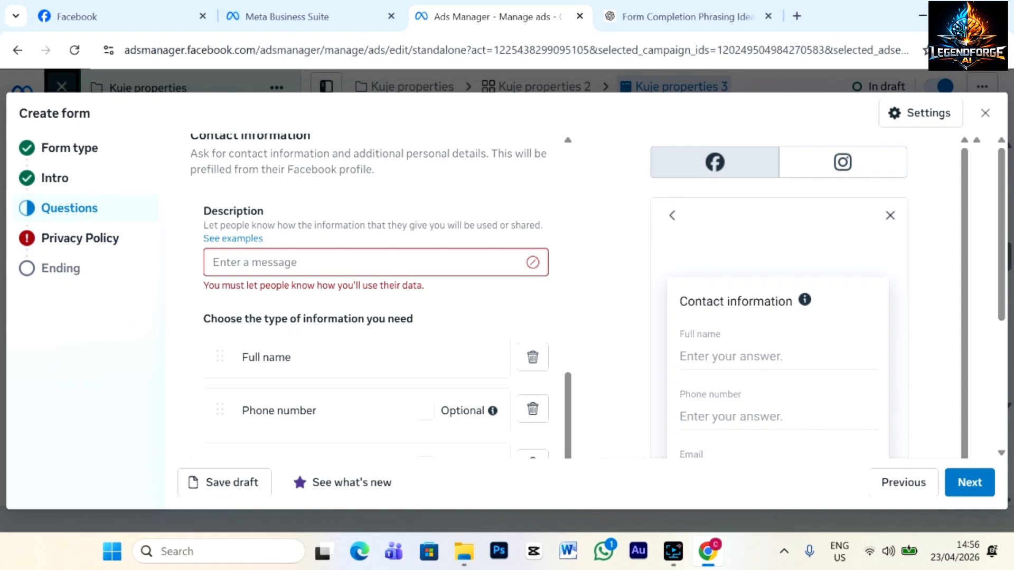
click(296, 266)
text(Your infor)
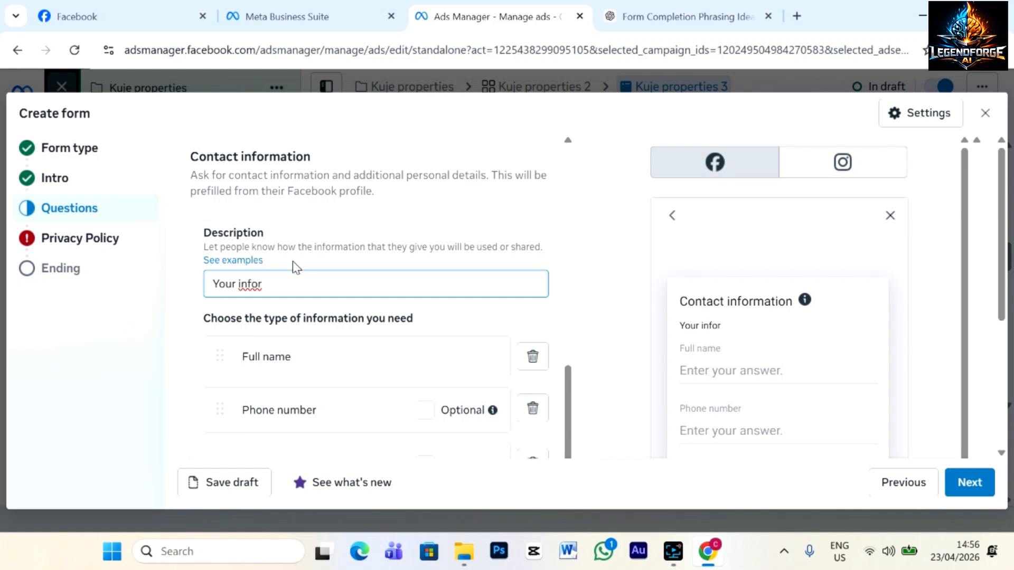
text(mation wont b)
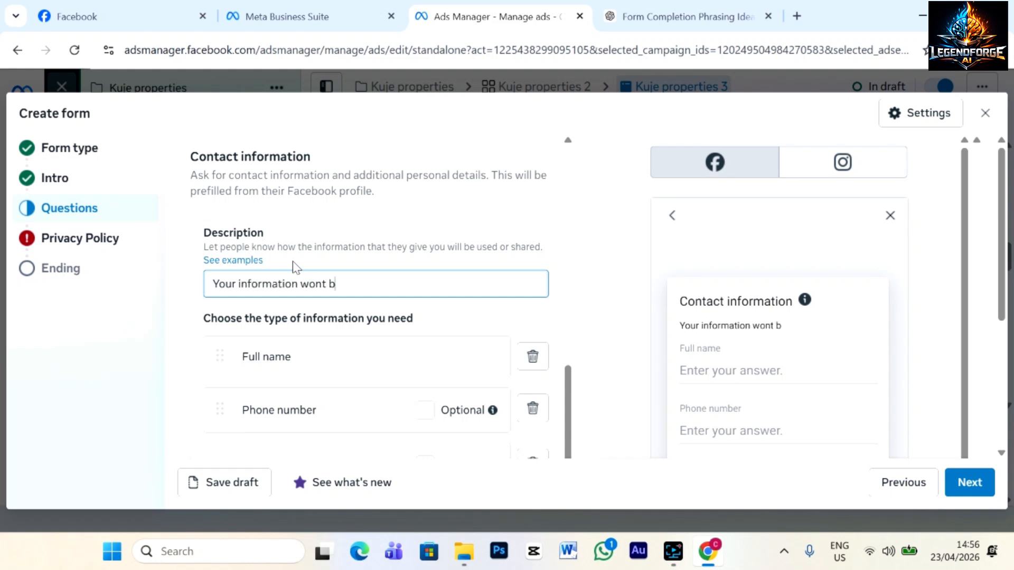
text(e shared with)
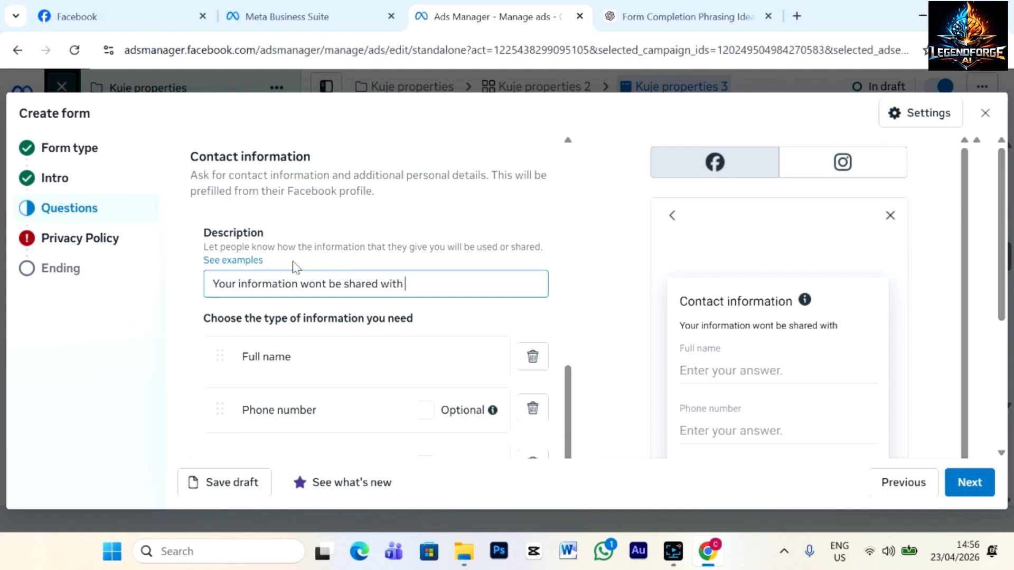
text( third part)
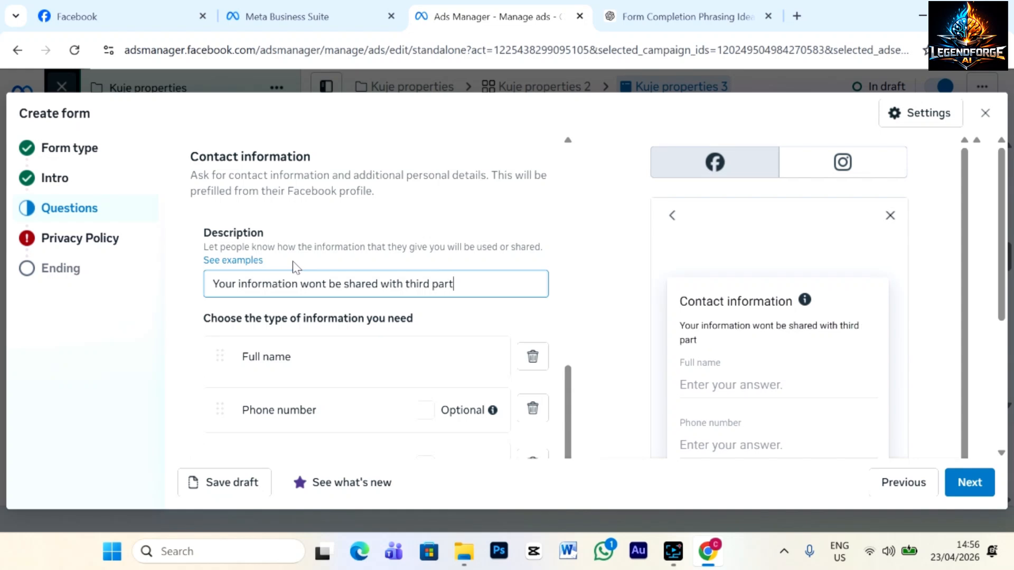
text(y it will be use)
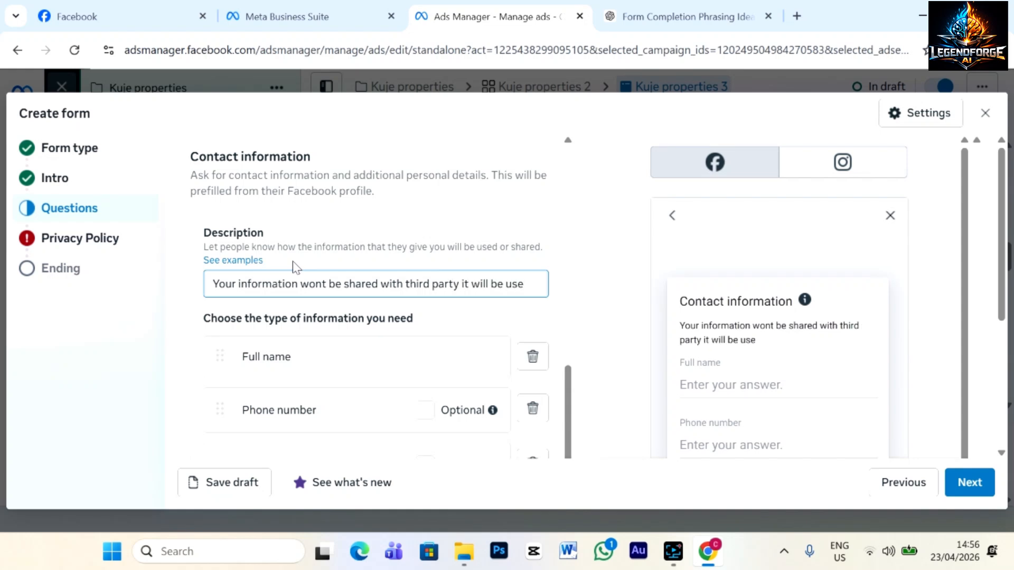
text( strictly)
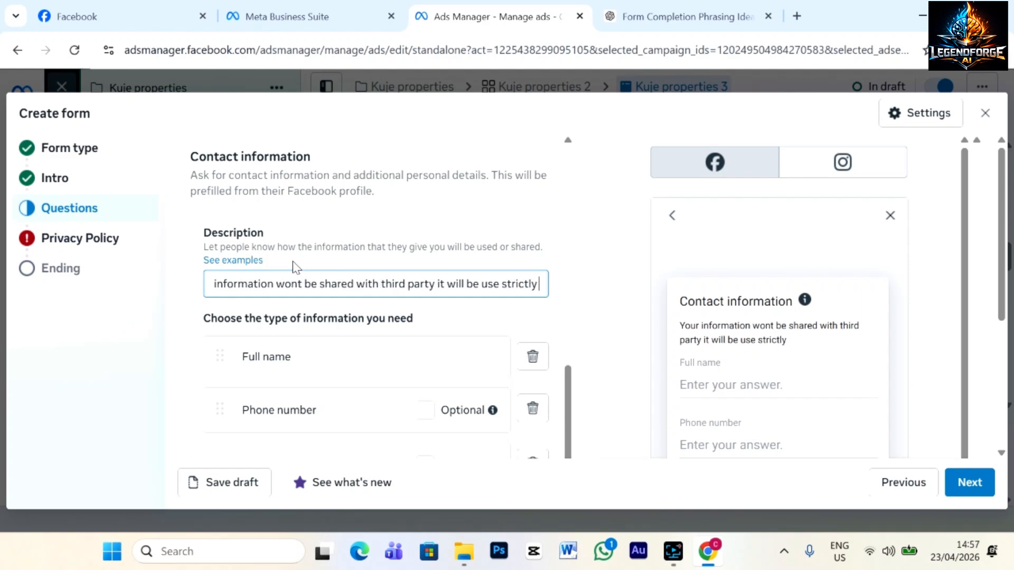
text( to )
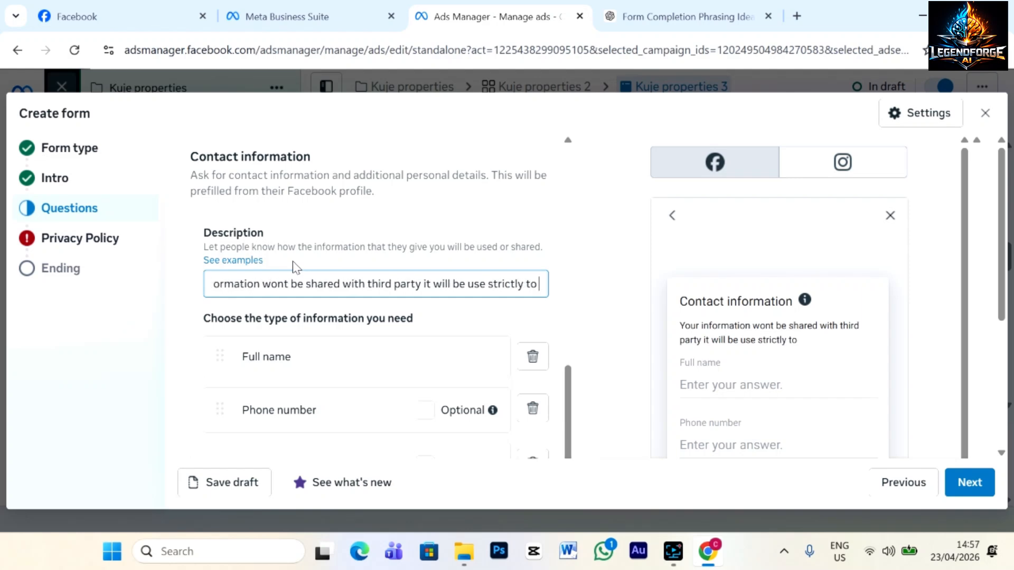
text(give)
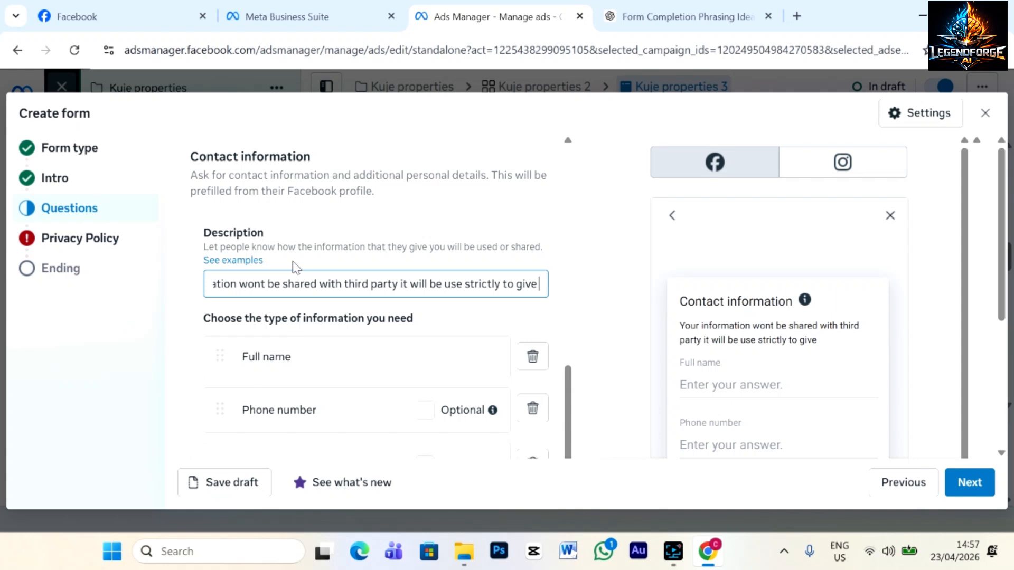
text( more de)
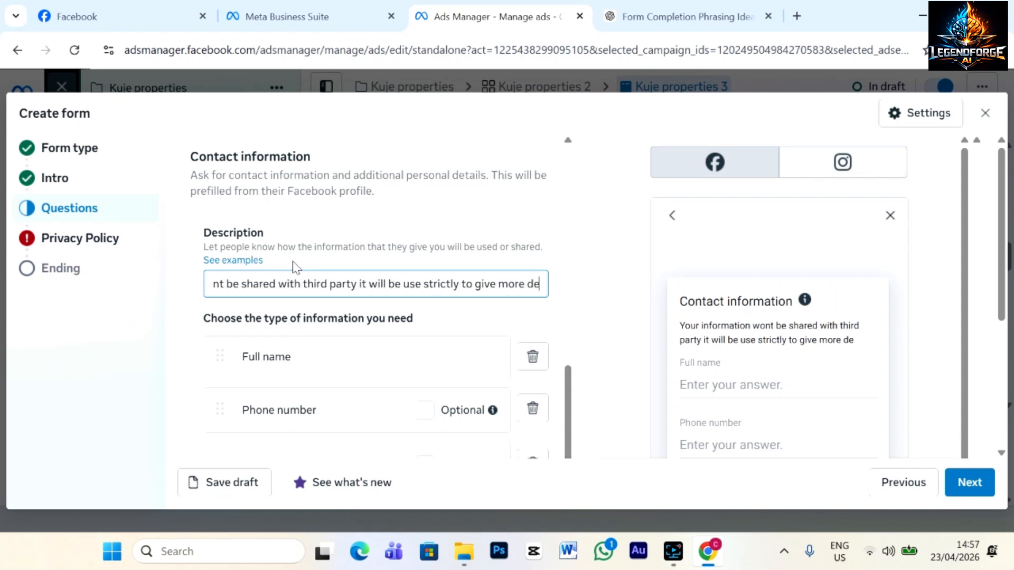
text(tails about)
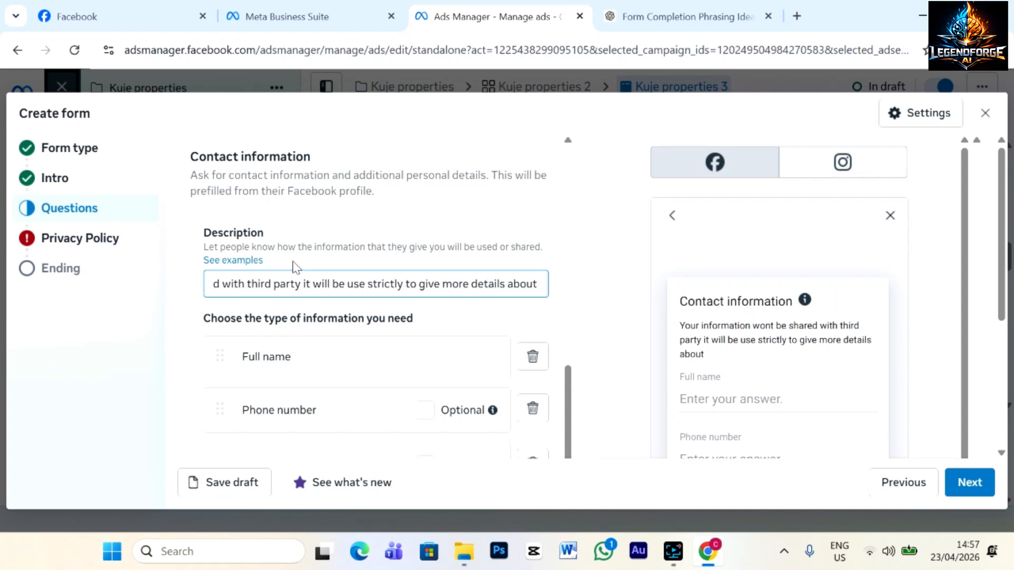
text( our kuje)
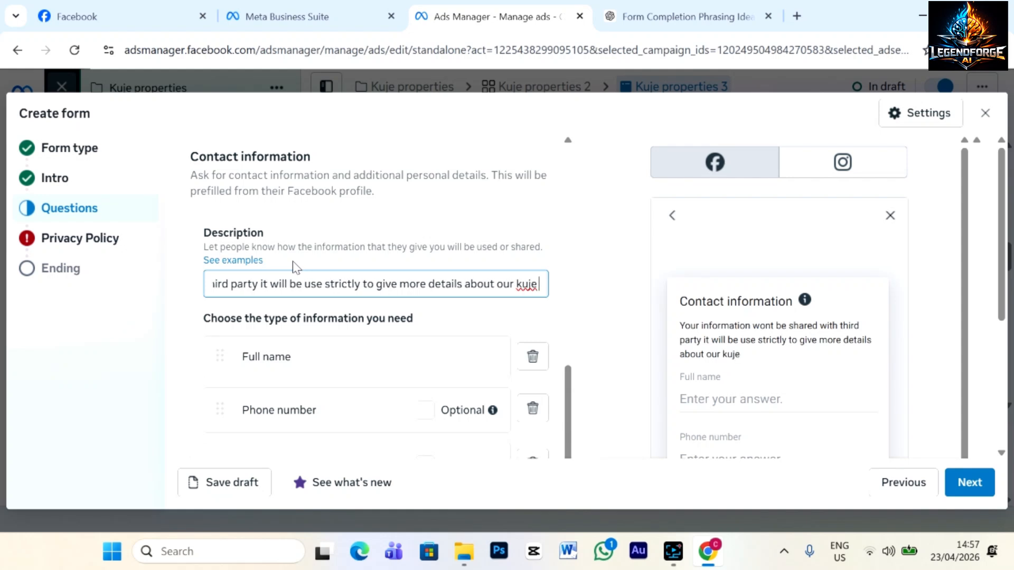
text( and ot)
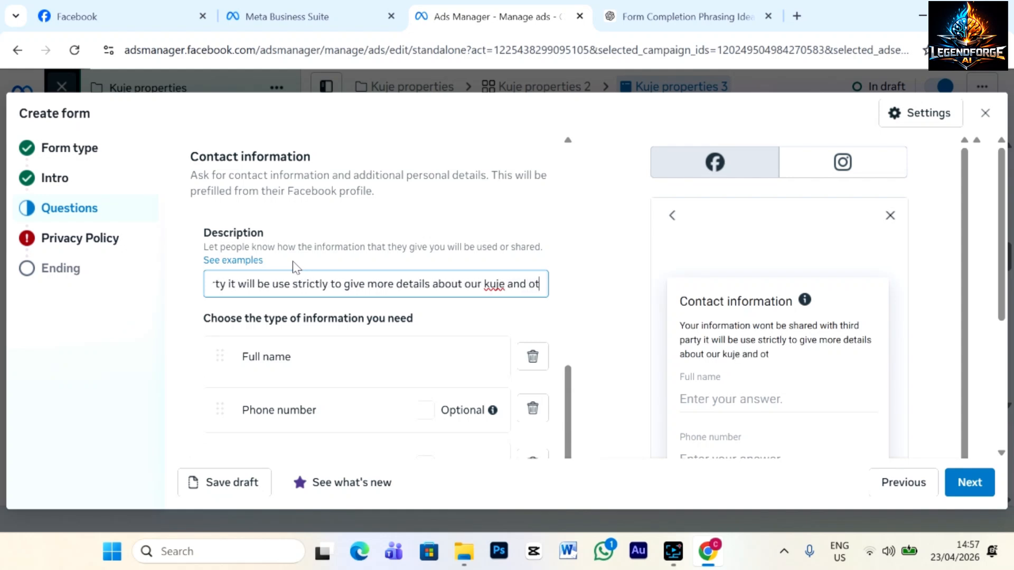
text(her site)
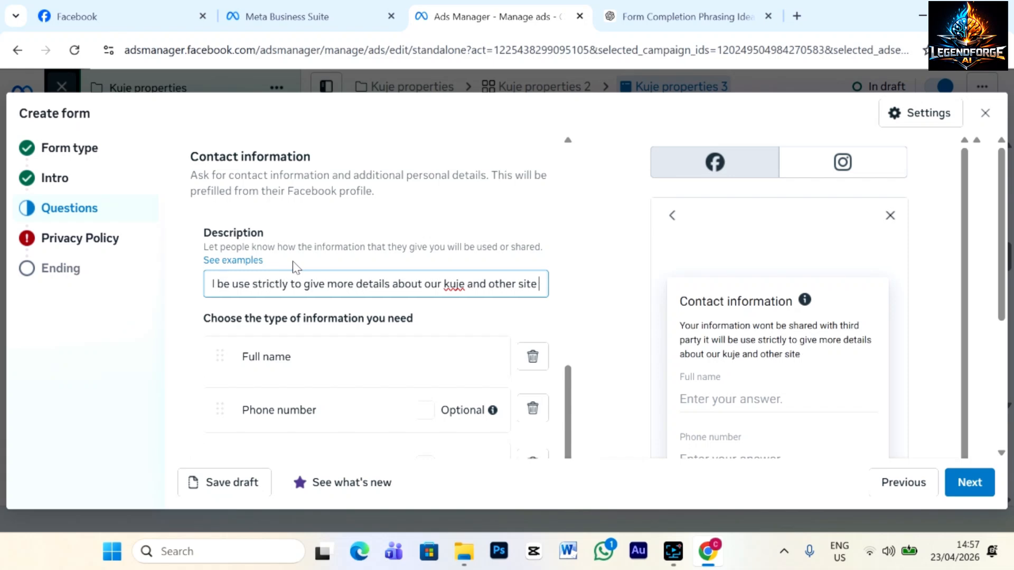
text( properties)
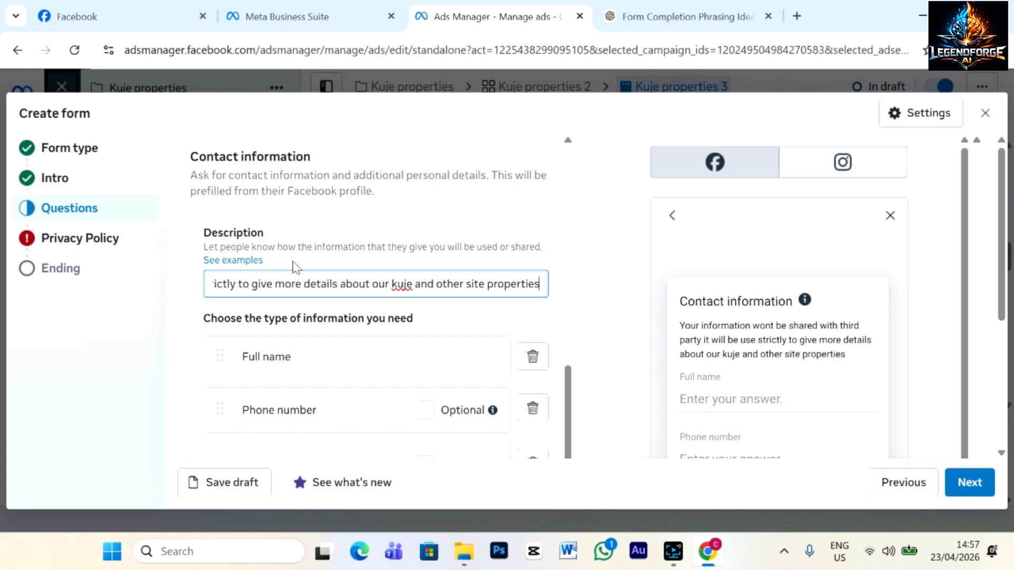
On the Privacy Policy step, add a custom disclaimer titled 'Official Notice'.
click(364, 342)
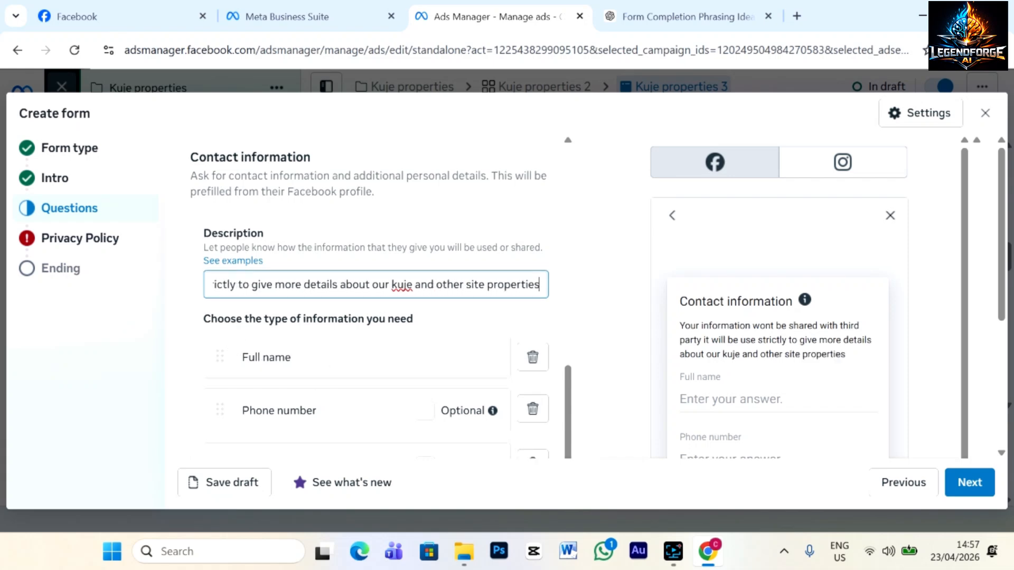
scroll(370, 359, down, 4)
click(968, 479)
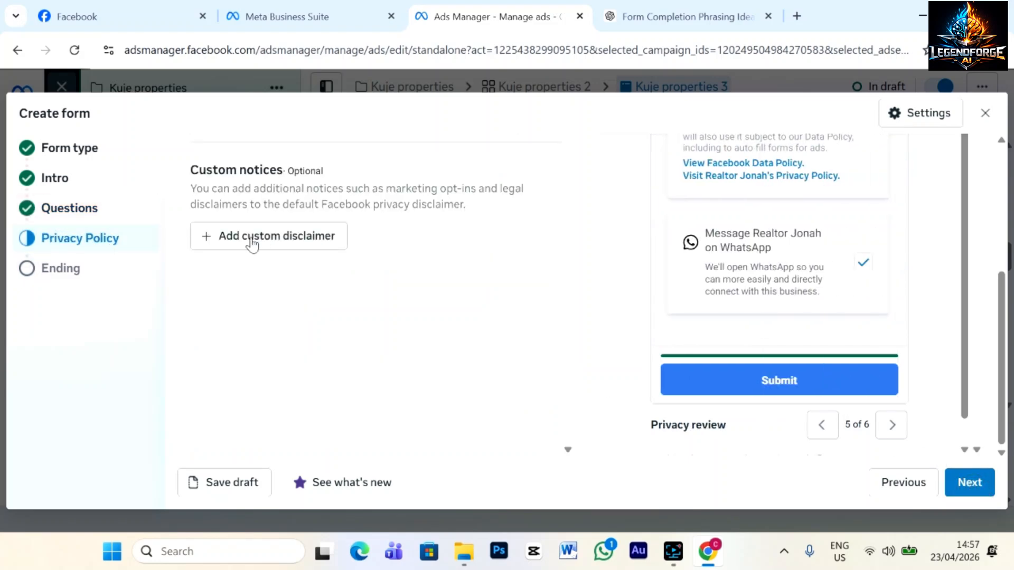
click(292, 244)
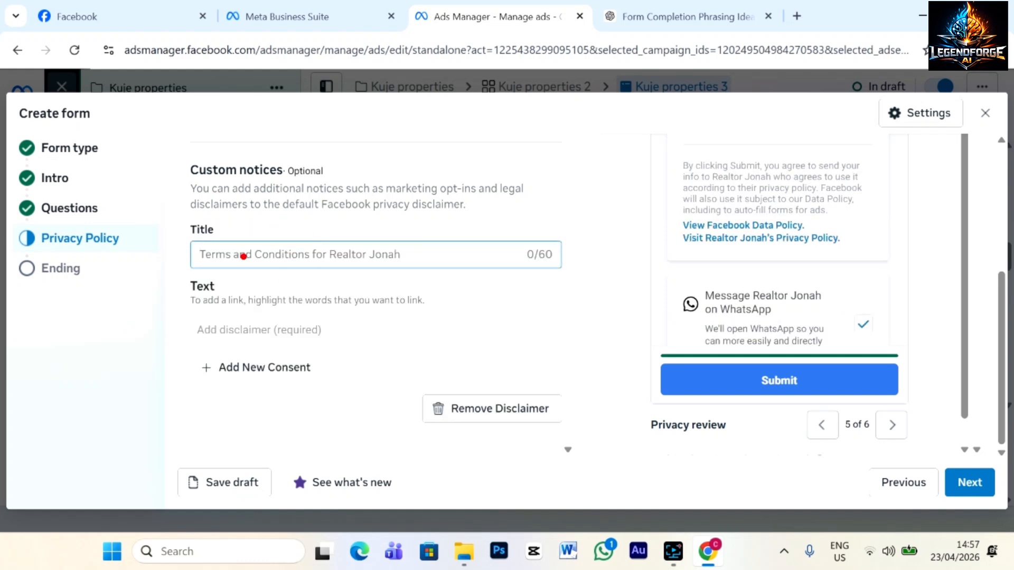
text(Offi)
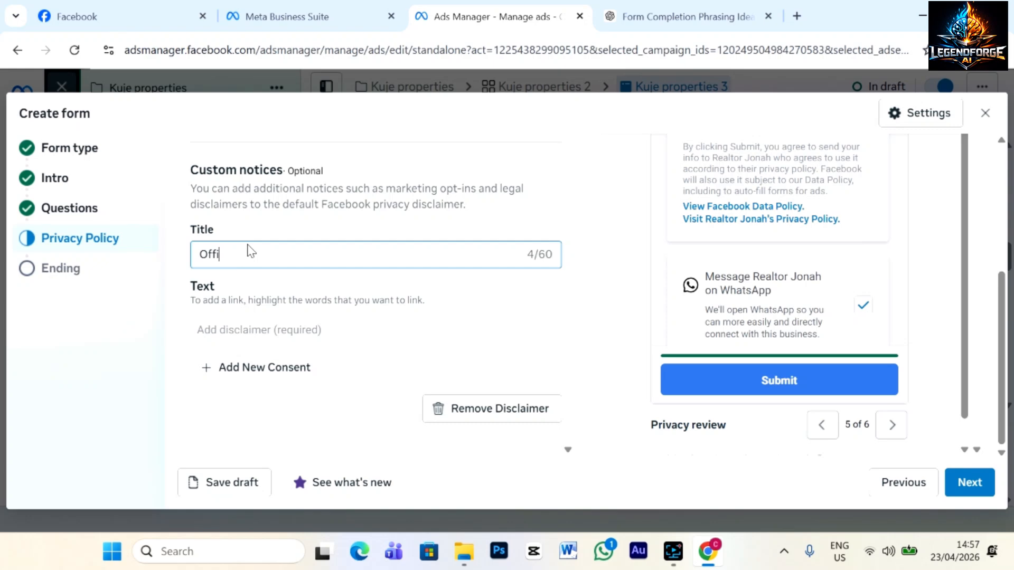
text(cial Notice)
click(238, 330)
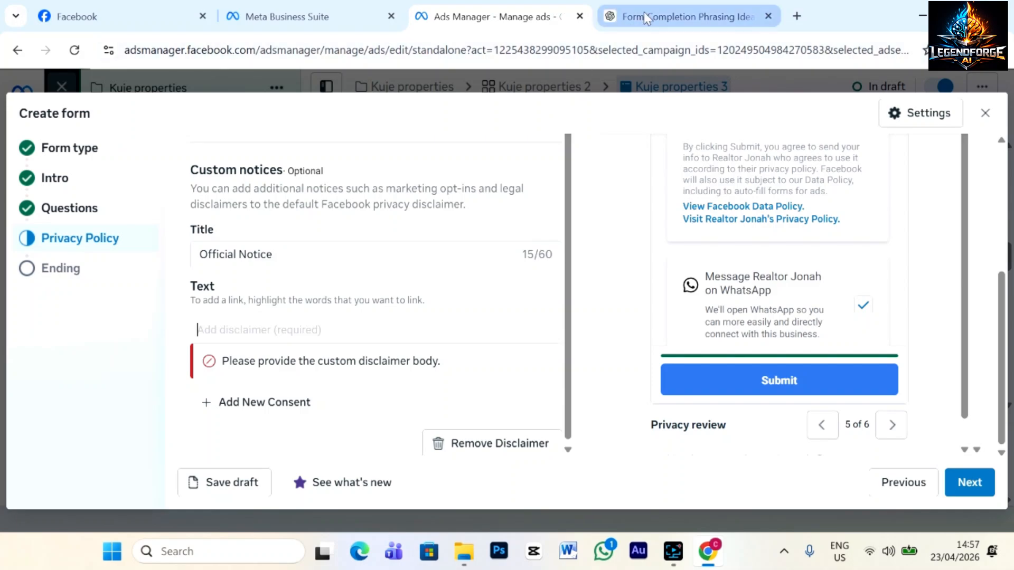
Copy ChatGPT's Professional & Complete disclaimer paragraph, then return to the Ads Manager tab.
click(658, 15)
scroll(607, 296, down, 15)
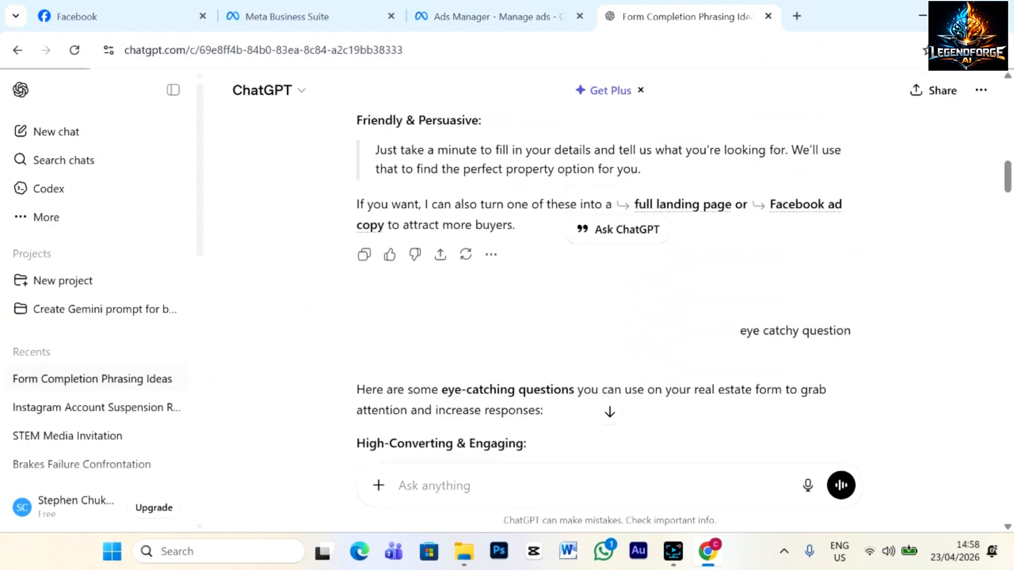
scroll(516, 351, down, 6)
scroll(516, 348, up, 7)
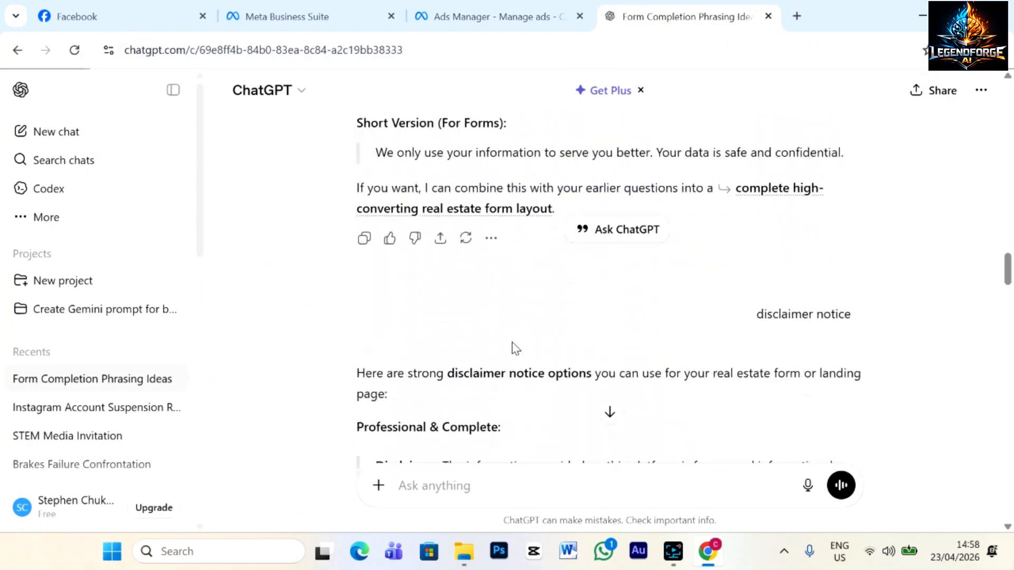
scroll(515, 349, down, 3)
scroll(513, 343, down, 3)
scroll(513, 343, up, 3)
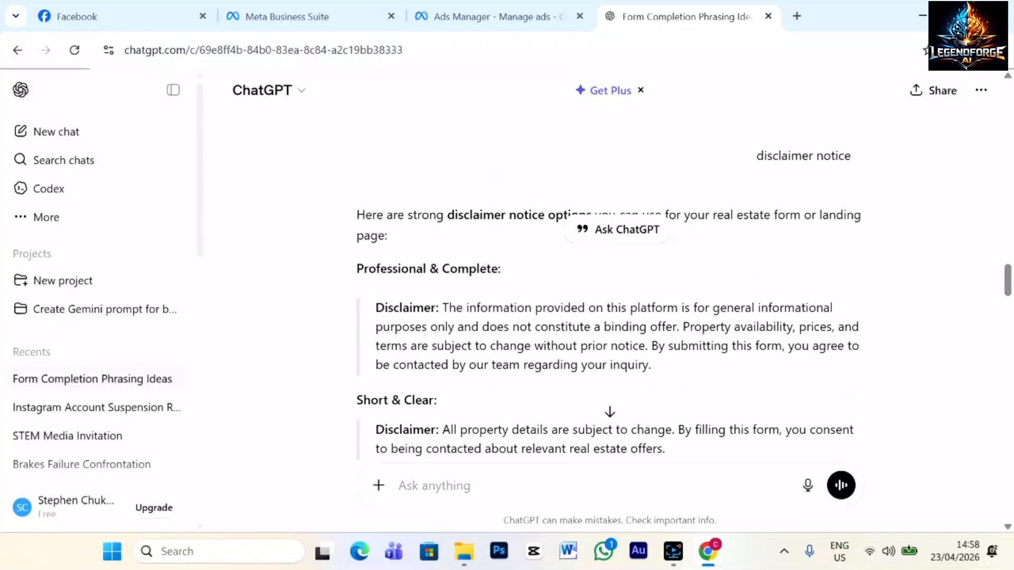
drag(441, 306, 669, 371)
key(ctrl+c)
click(477, 10)
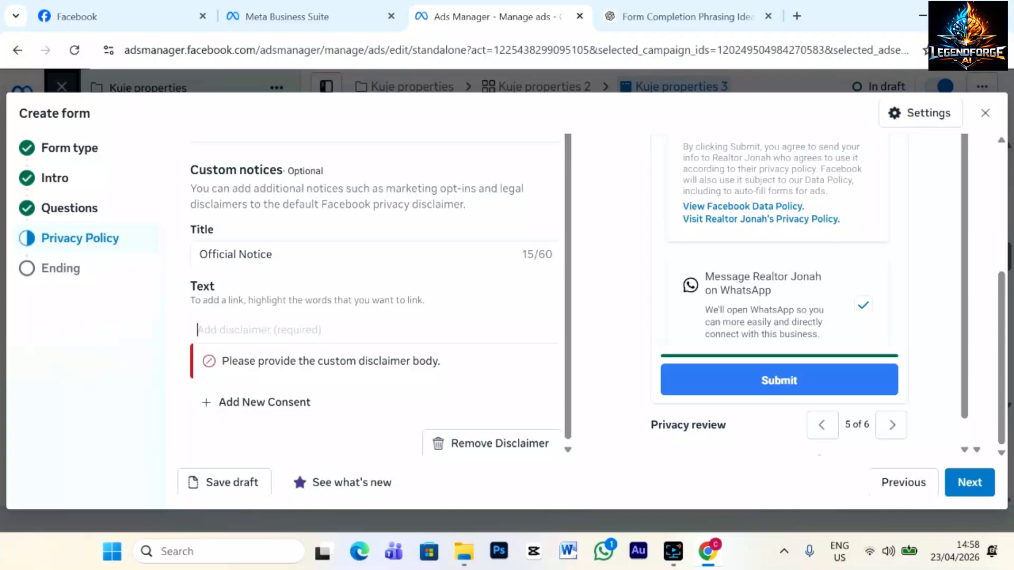
Paste the disclaimer as notice text, trimmed to end at 'does not constitute a binding offer.'.
click(233, 328)
key(ctrl+v)
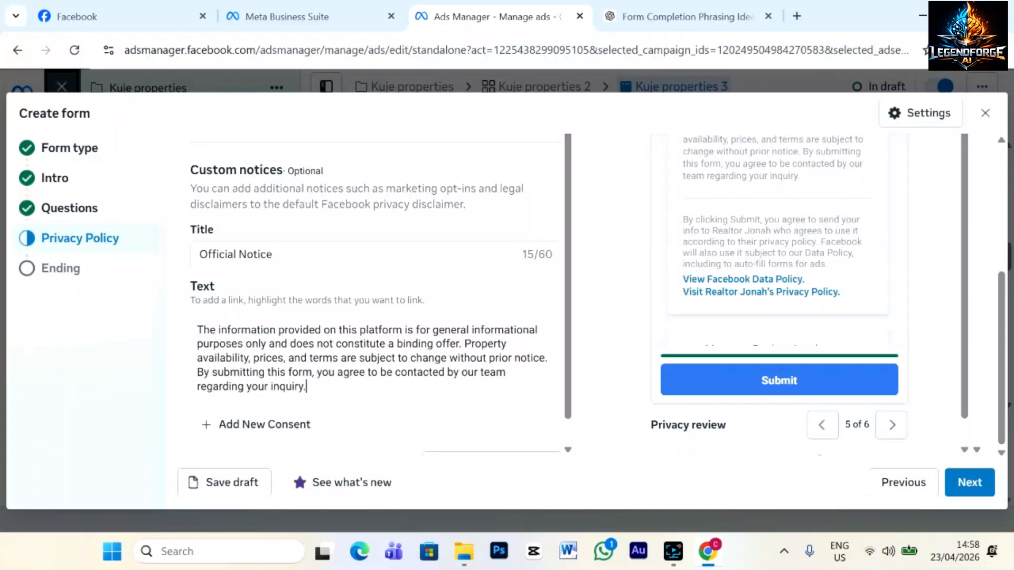
scroll(425, 392, up, 1)
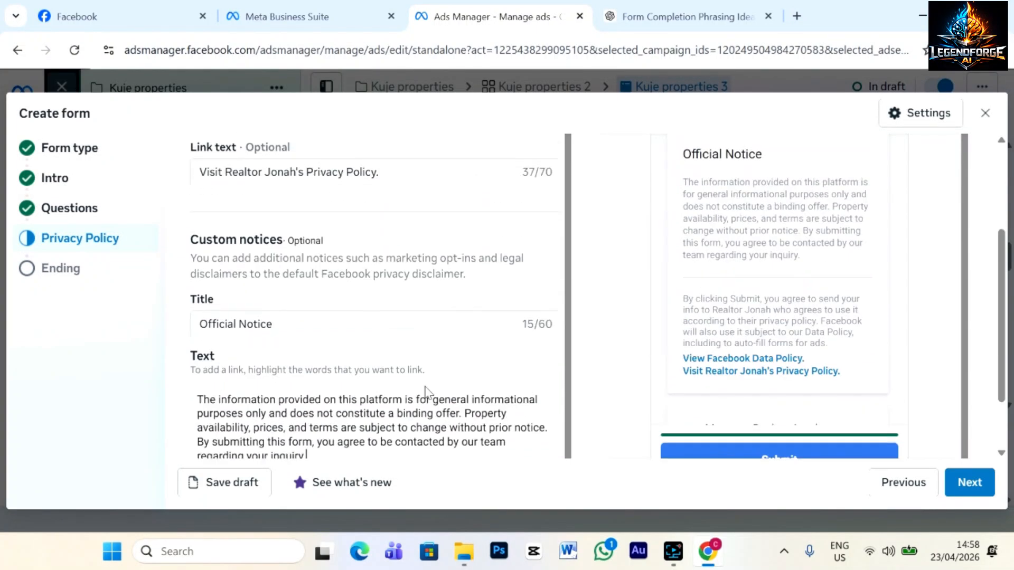
scroll(426, 392, down, 2)
click(319, 364)
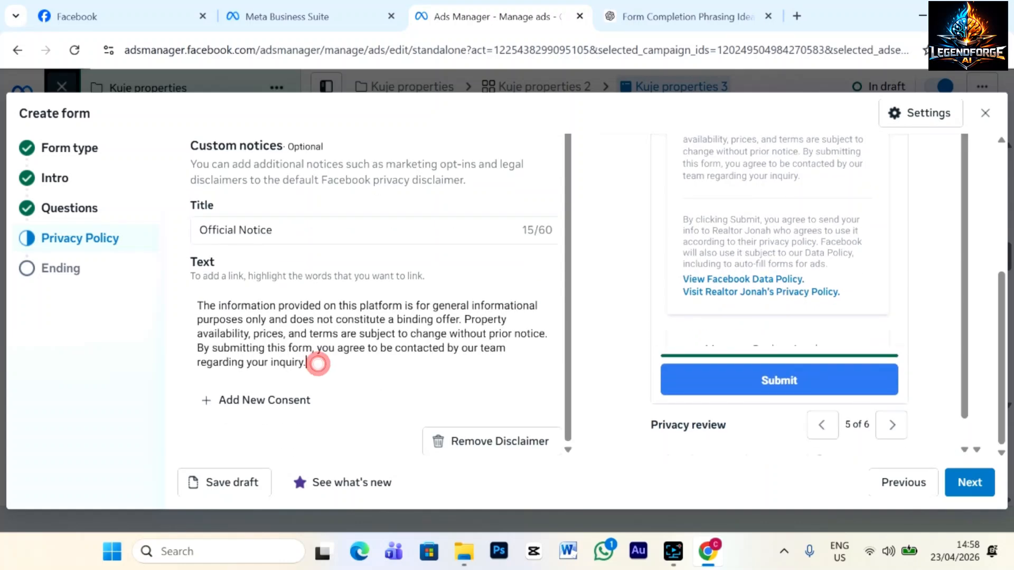
key(BackSpace)
key(BackSpace)
key(BackSpace)
key(BackSpace)
key(BackSpace)
key(BackSpace)
key(BackSpace)
key(BackSpace)
key(BackSpace)
key(BackSpace)
key(BackSpace)
key(BackSpace)
key(BackSpace)
key(BackSpace)
key(BackSpace)
key(BackSpace)
key(BackSpace)
key(BackSpace)
key(BackSpace)
key(BackSpace)
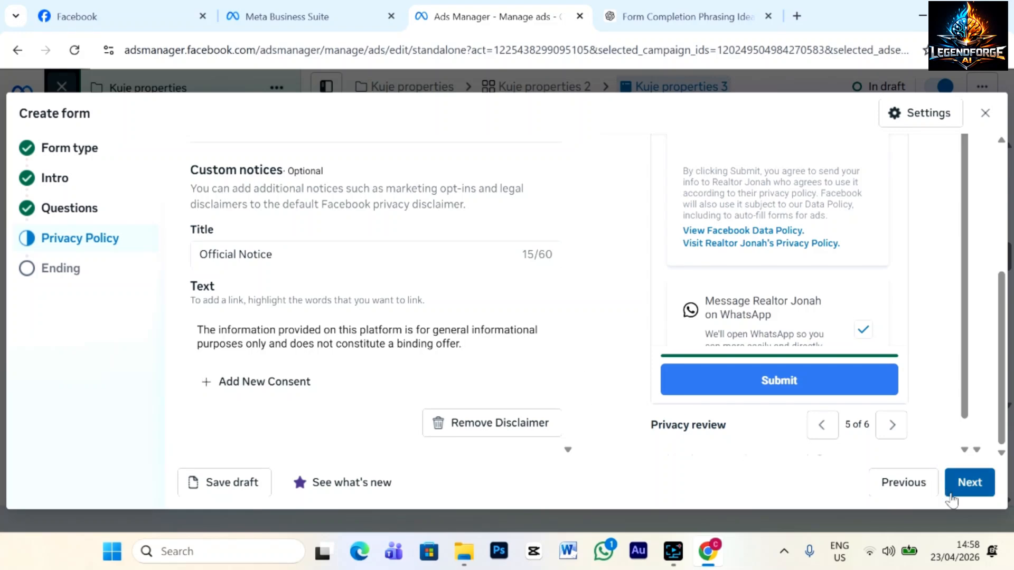
Go back to the Privacy Policy step and select its empty Link field.
click(972, 483)
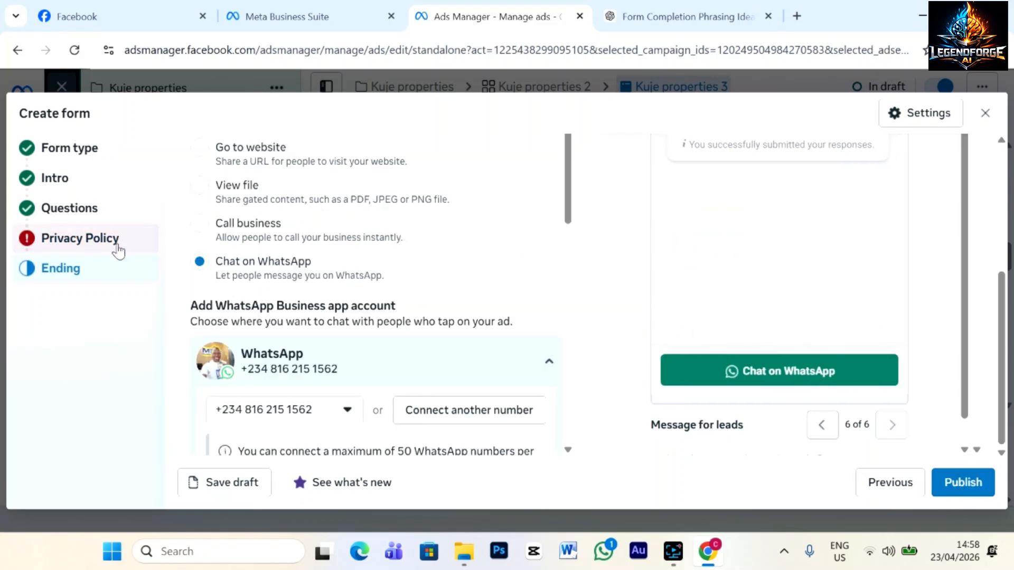
click(55, 240)
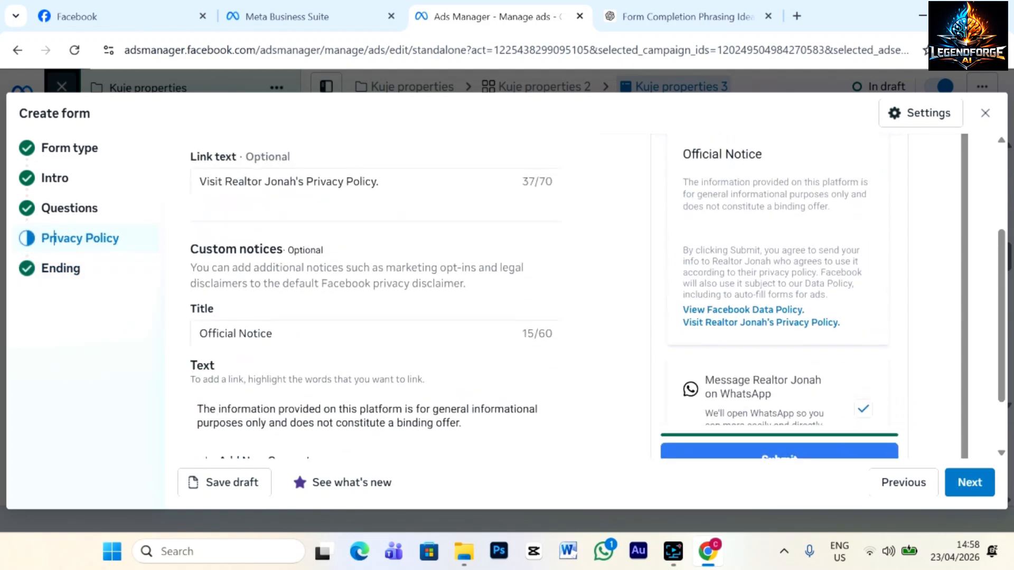
click(239, 260)
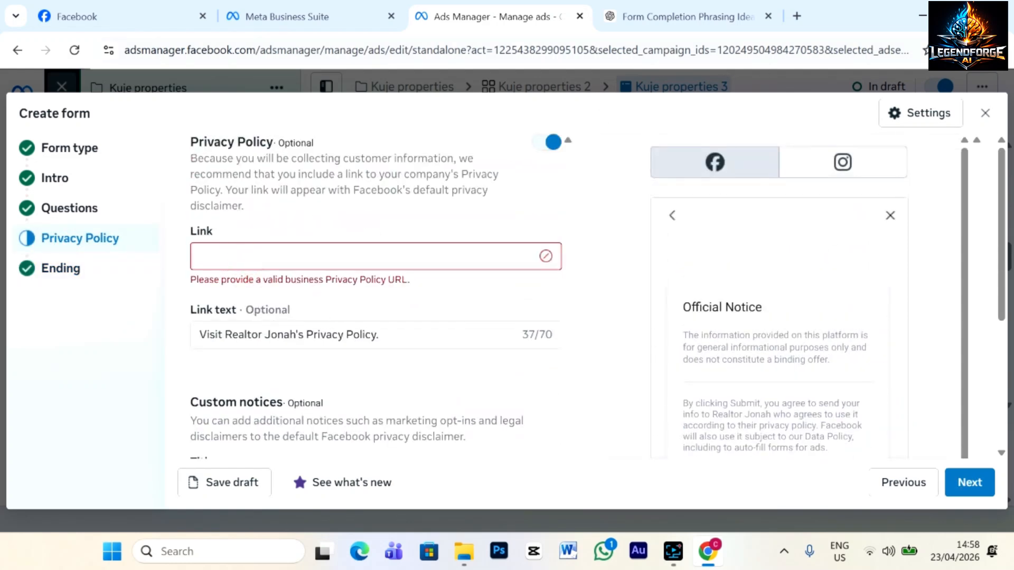
Open the wa.link site in a new tab and go to its free link creation form.
click(797, 16)
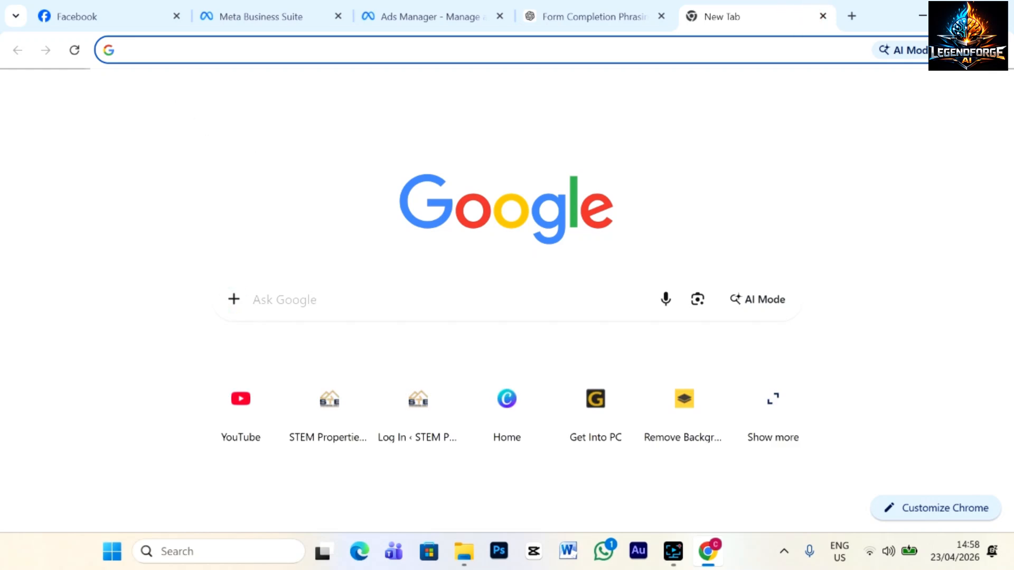
text(wa.)
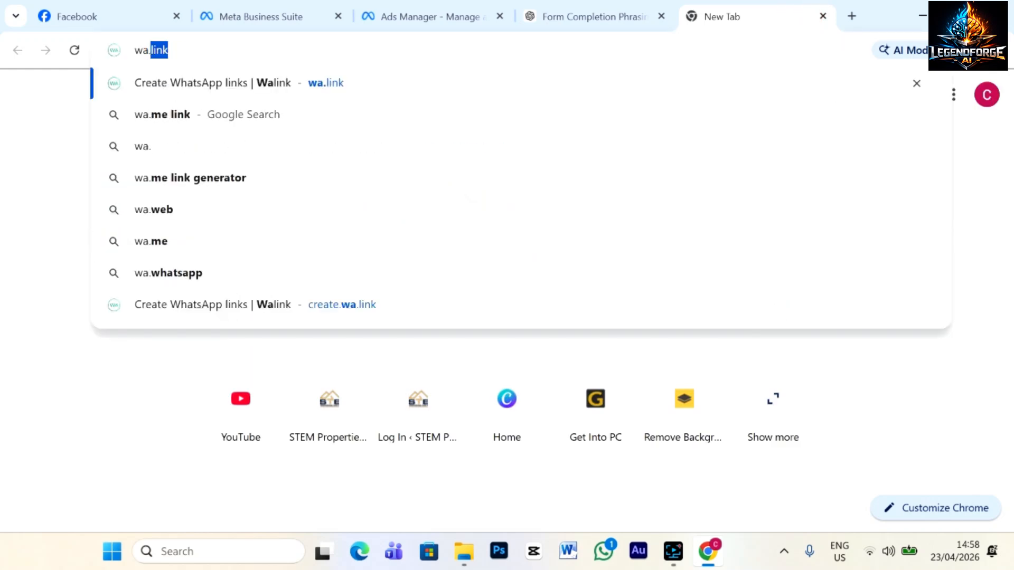
text(link)
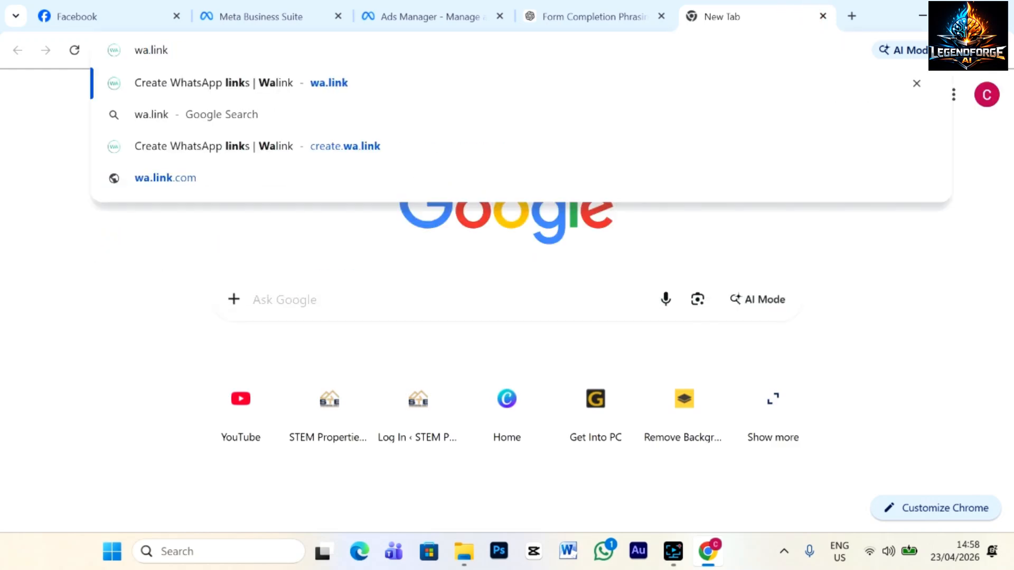
click(201, 90)
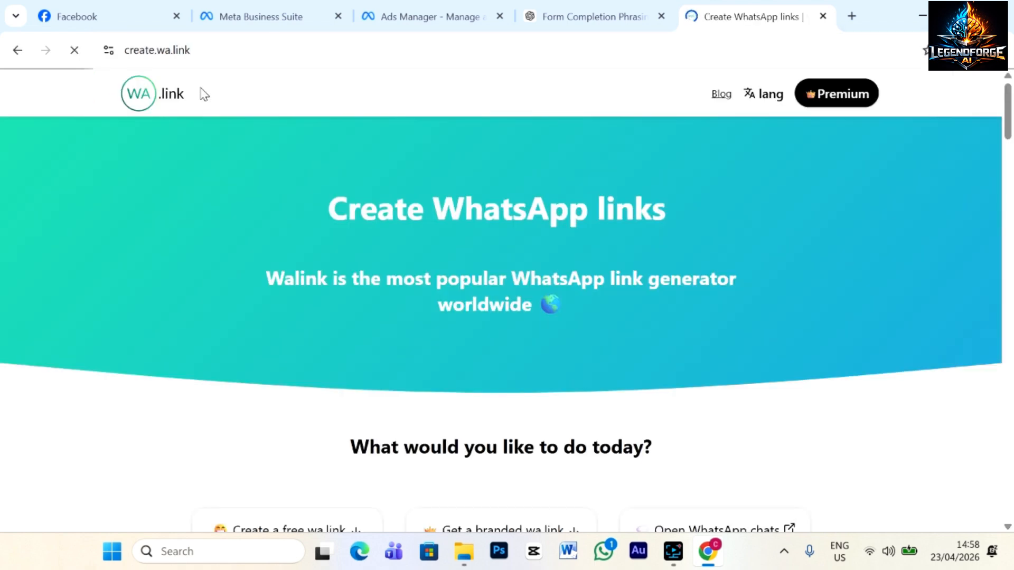
scroll(475, 174, down, 6)
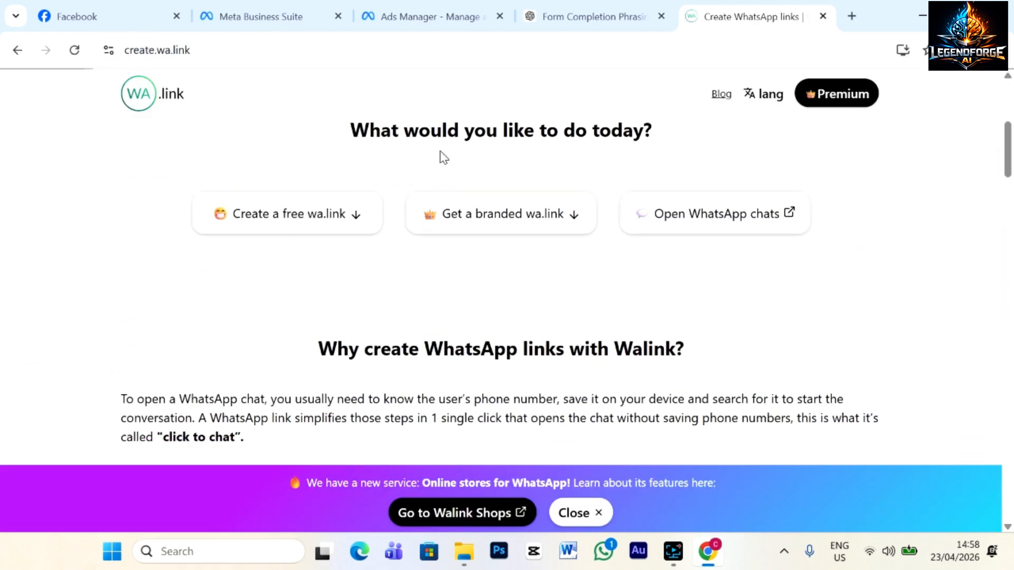
click(274, 216)
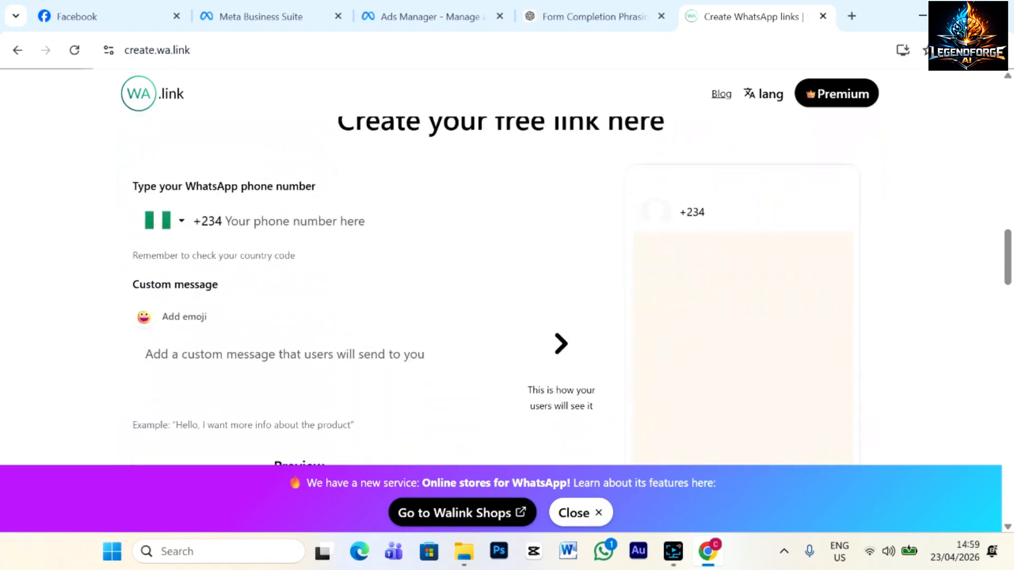
Enter the business WhatsApp phone number, generate the short link and select it for copying.
click(240, 219)
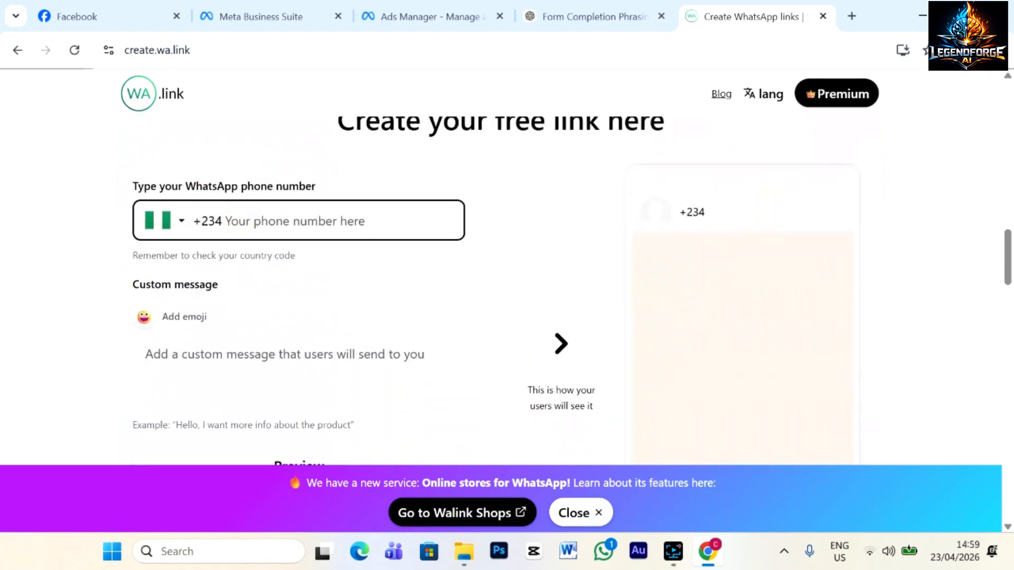
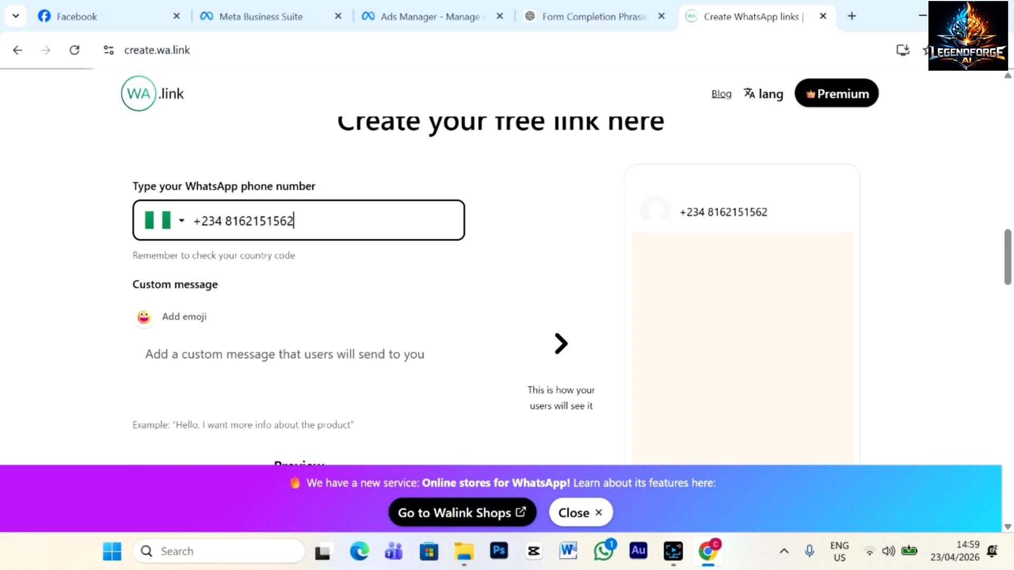
scroll(507, 245, down, 6)
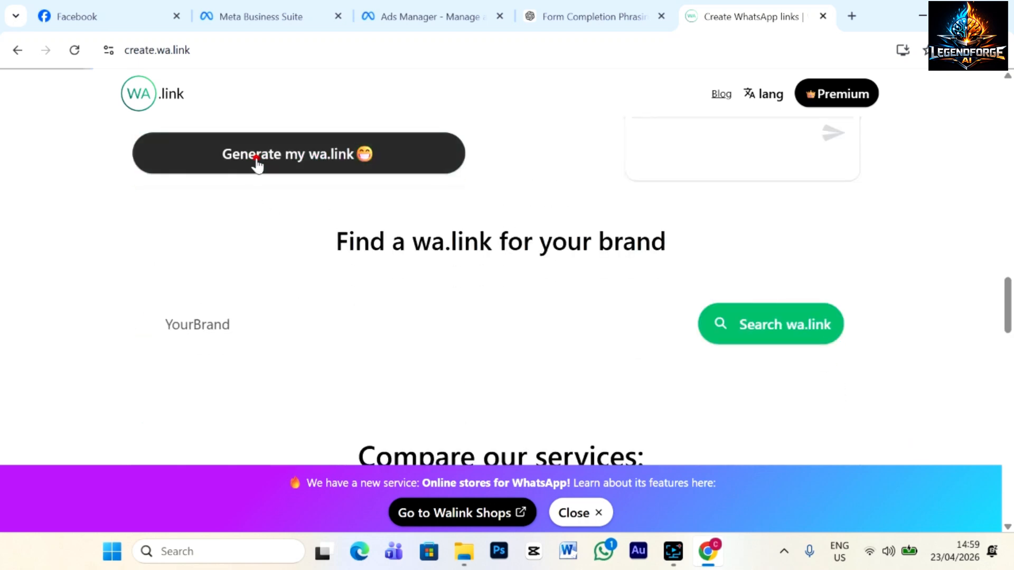
click(256, 163)
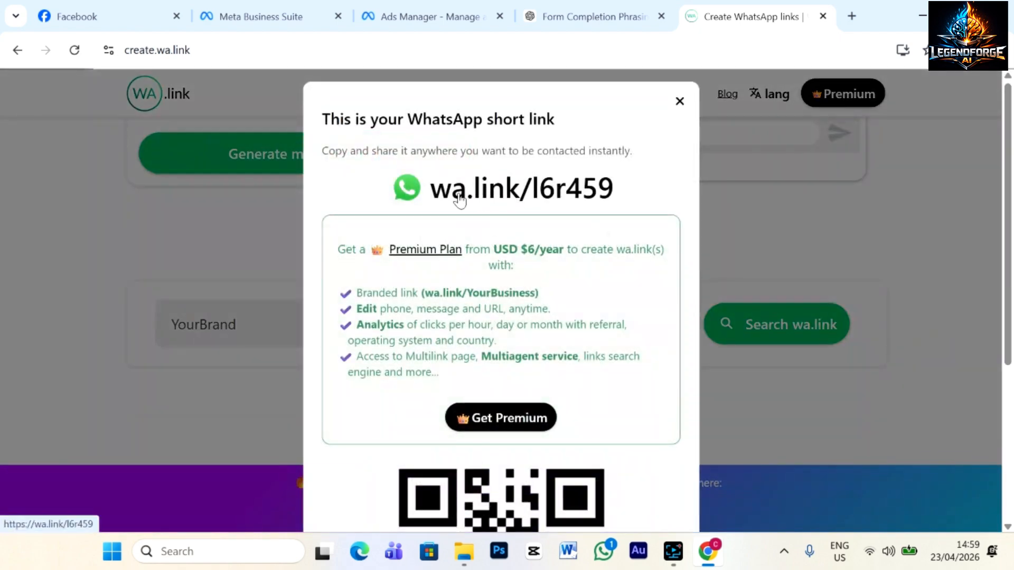
click(432, 188)
click(431, 191)
right_click(446, 197)
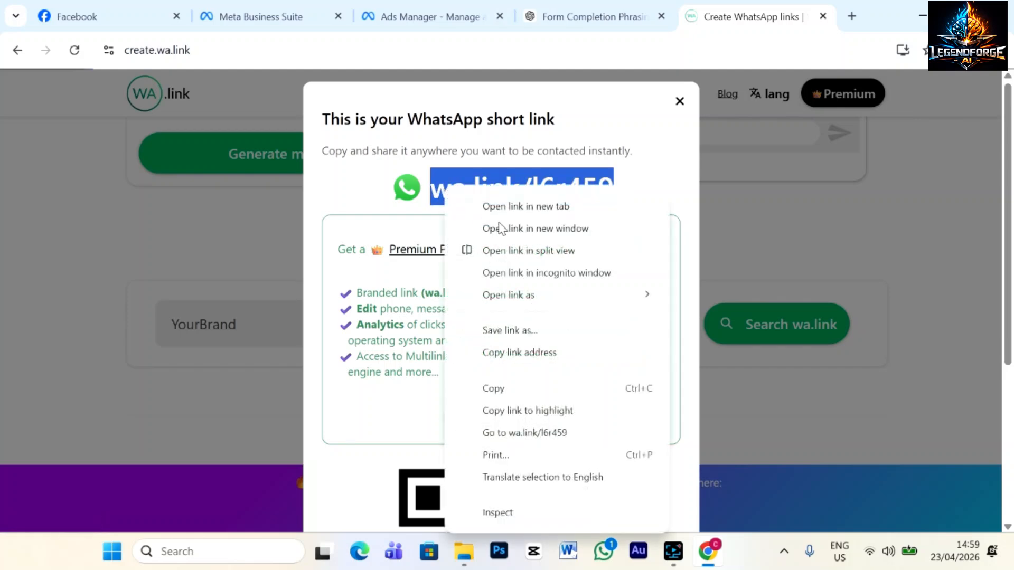
click(495, 388)
click(458, 26)
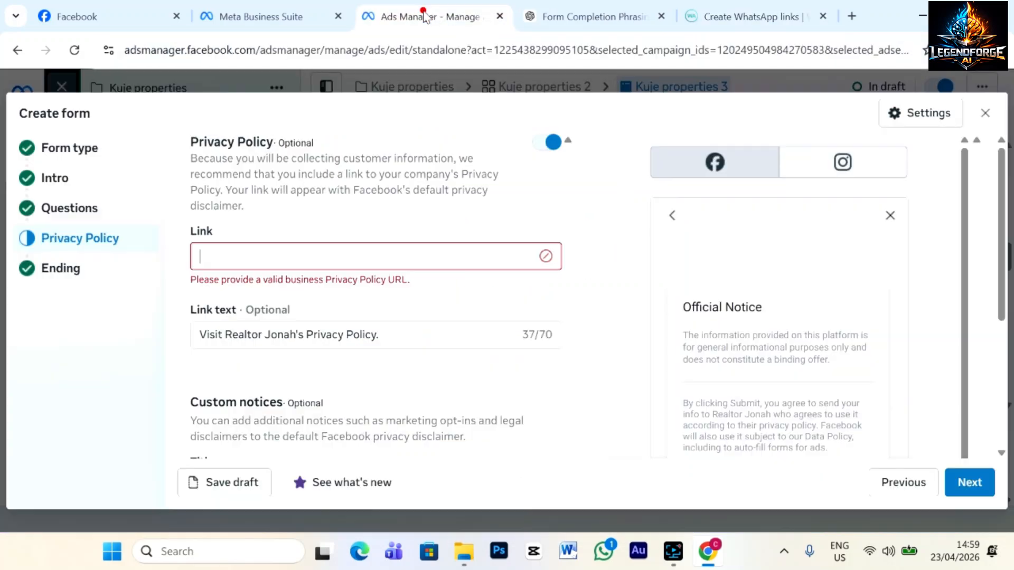
click(252, 261)
key(ctrl+v)
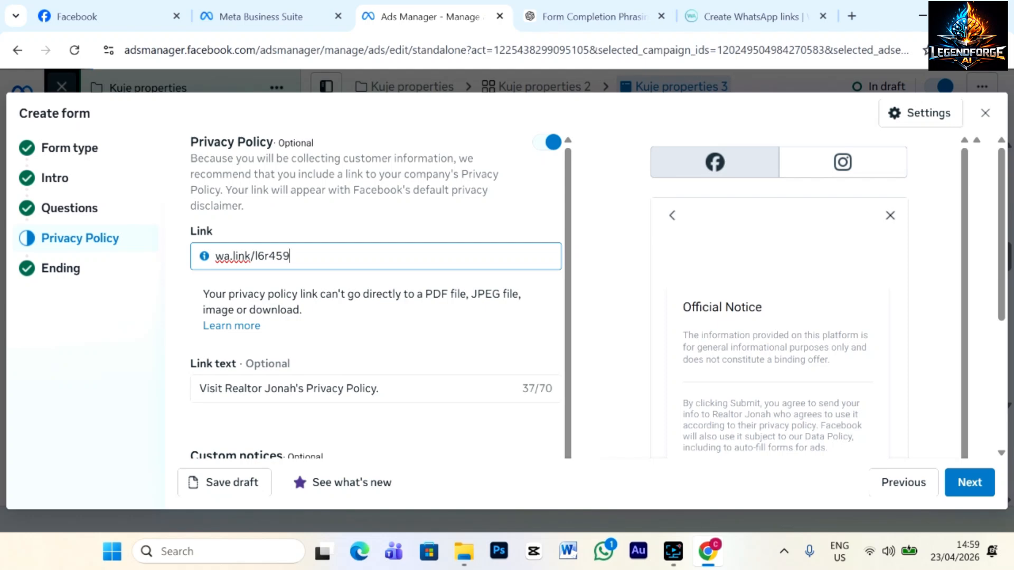
scroll(389, 339, down, 1)
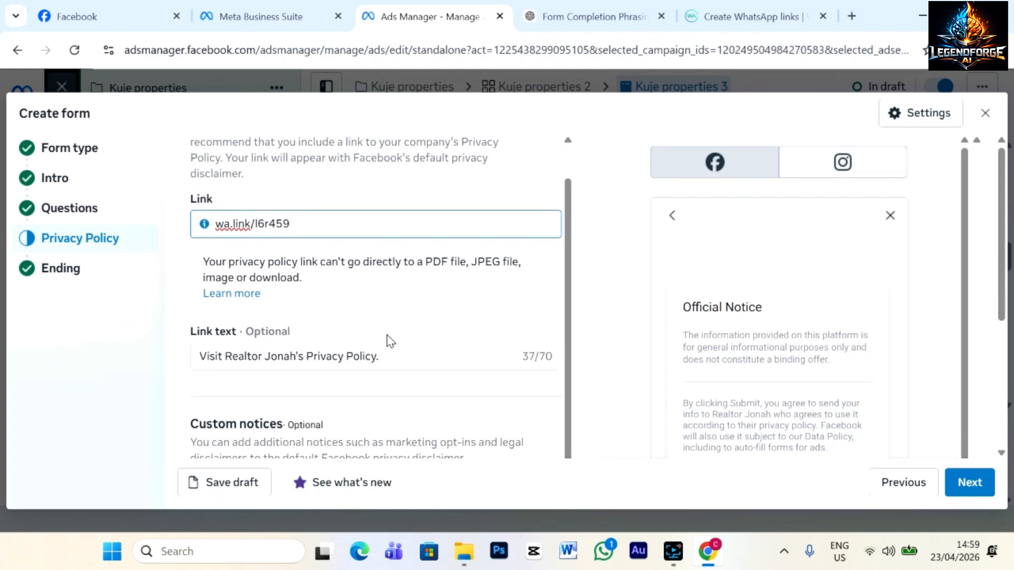
scroll(391, 336, down, 5)
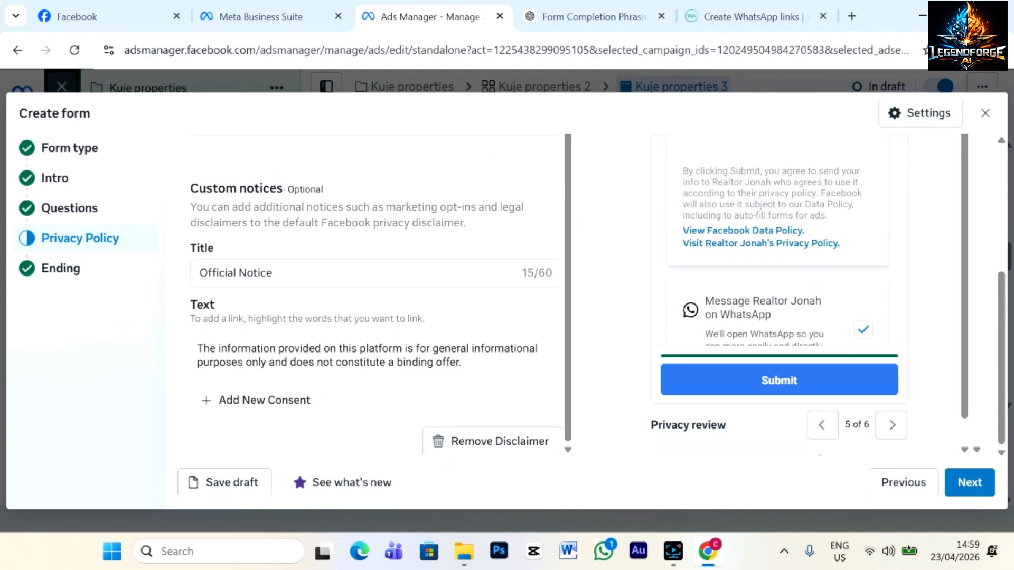
scroll(377, 294, up, 1)
scroll(454, 264, up, 6)
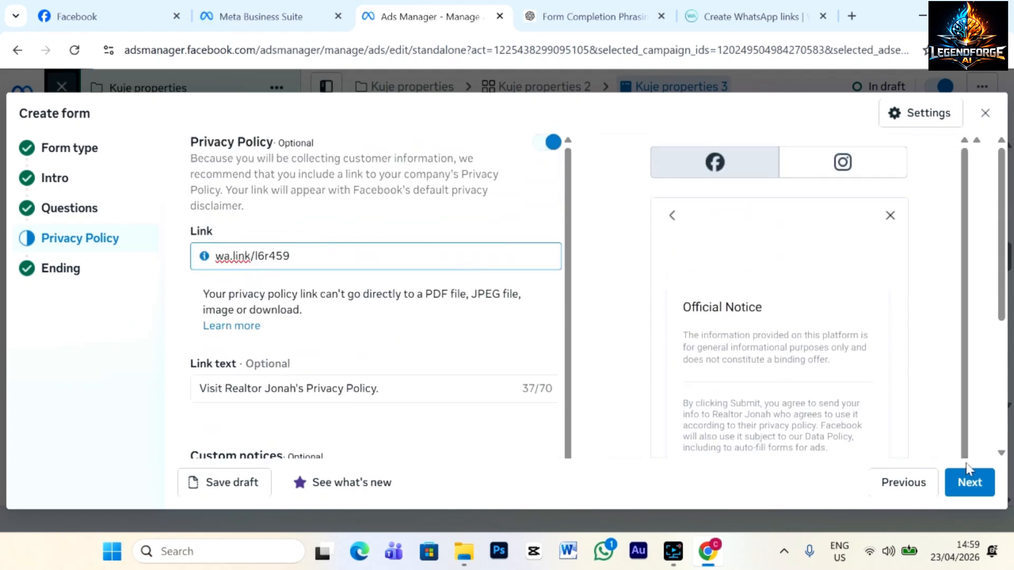
click(977, 482)
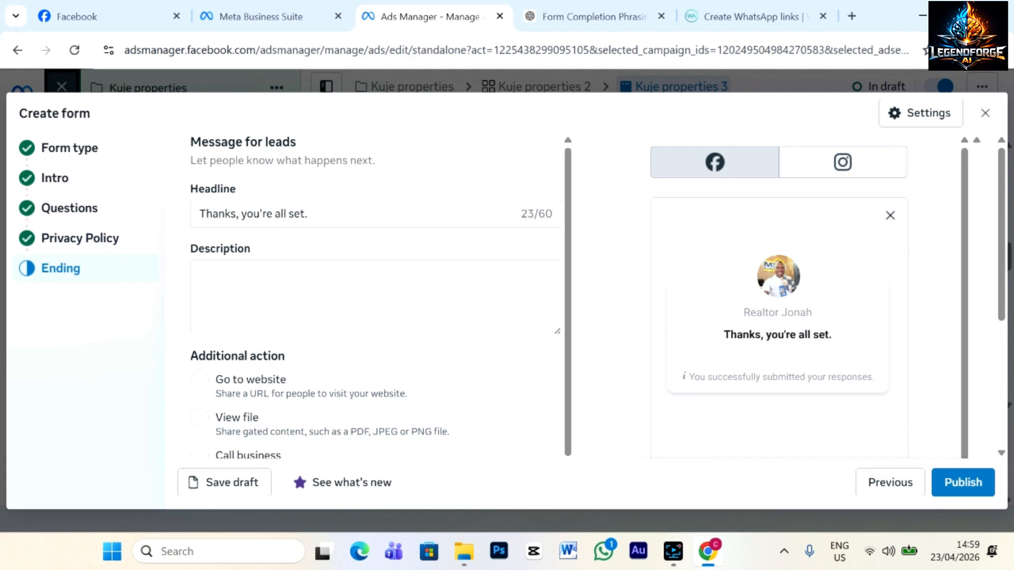
Set the Ending description to 'After filling the form our customer representative will reach out to you within 24hrs'.
click(319, 213)
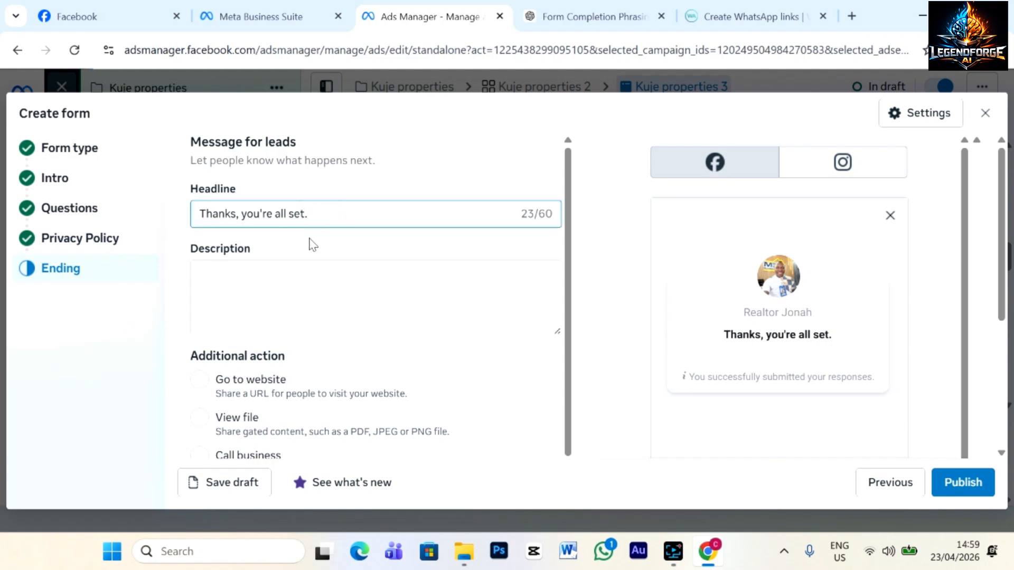
click(282, 243)
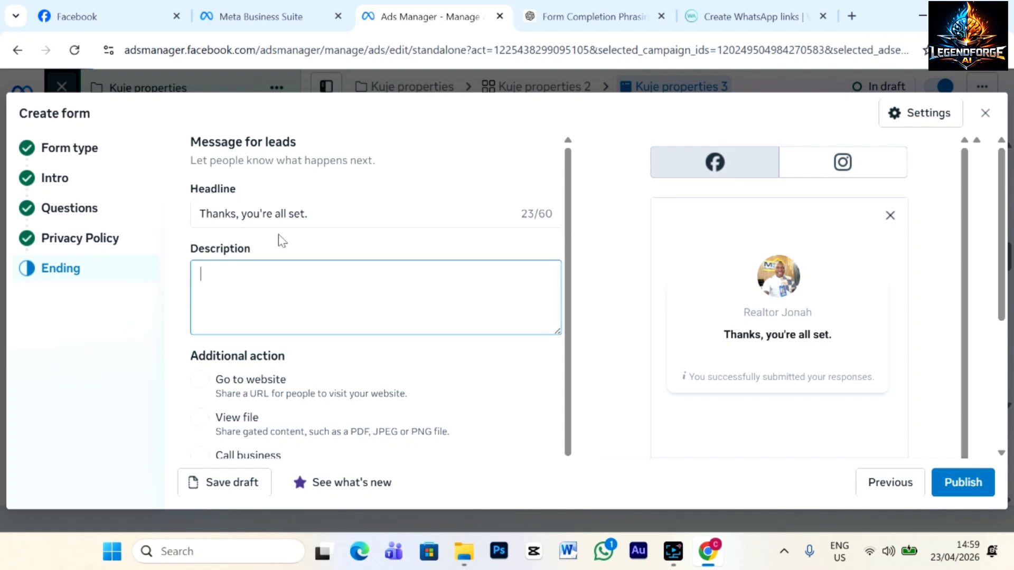
text(On)
key(BackSpace)
key(BackSpace)
text(A)
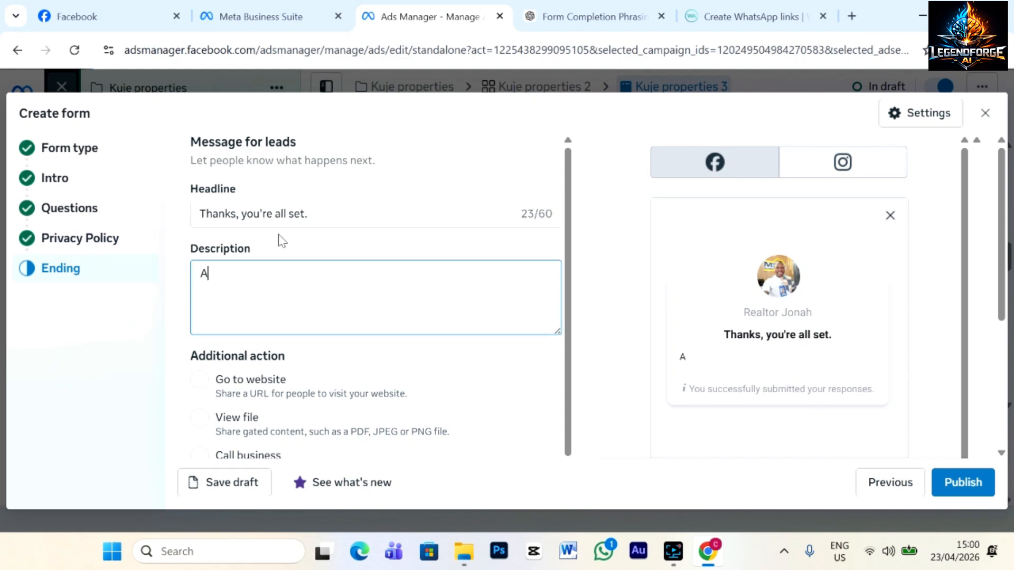
text(fter filling )
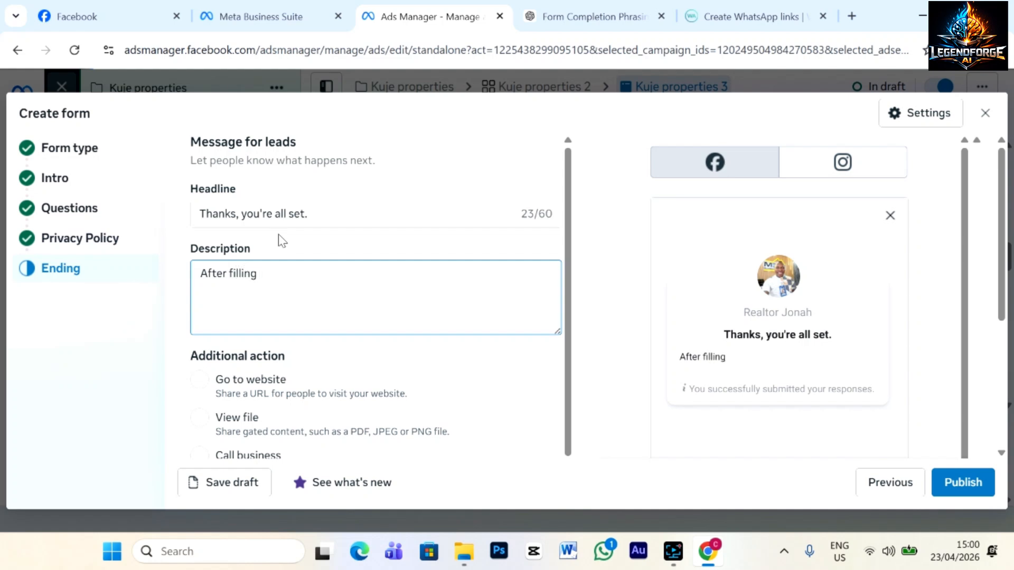
text(the form our c)
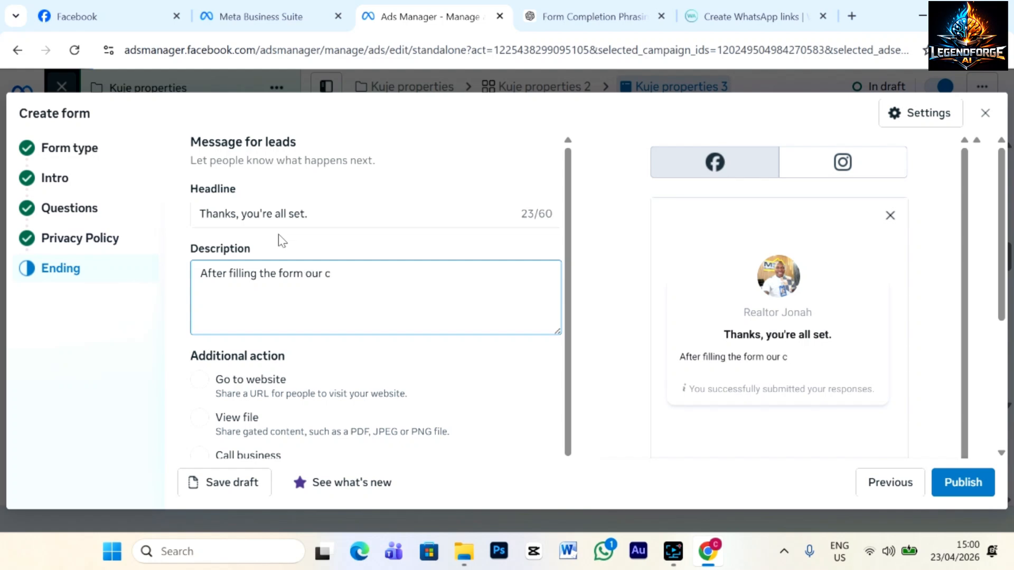
text(ustomer represe)
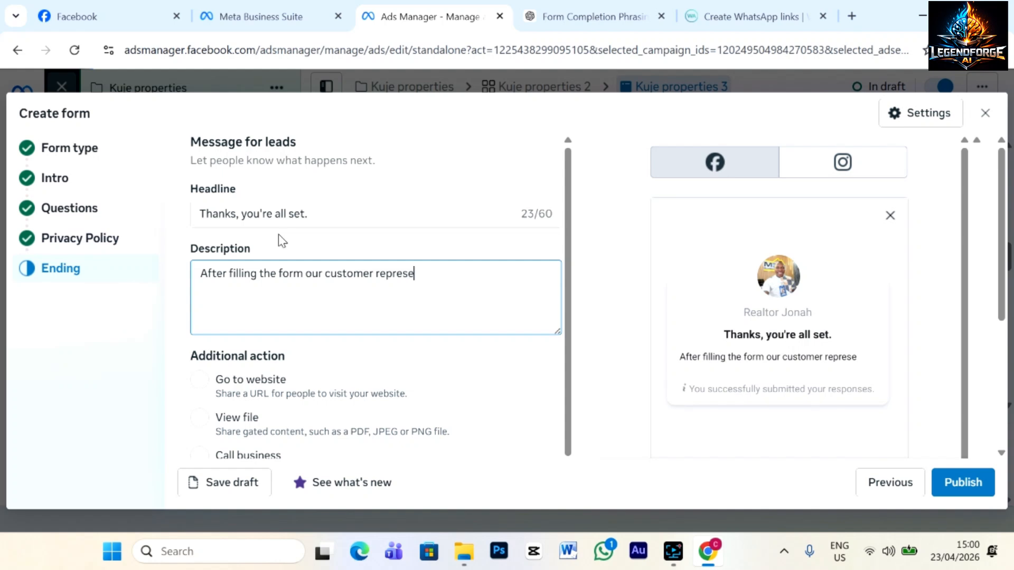
text(ntative will )
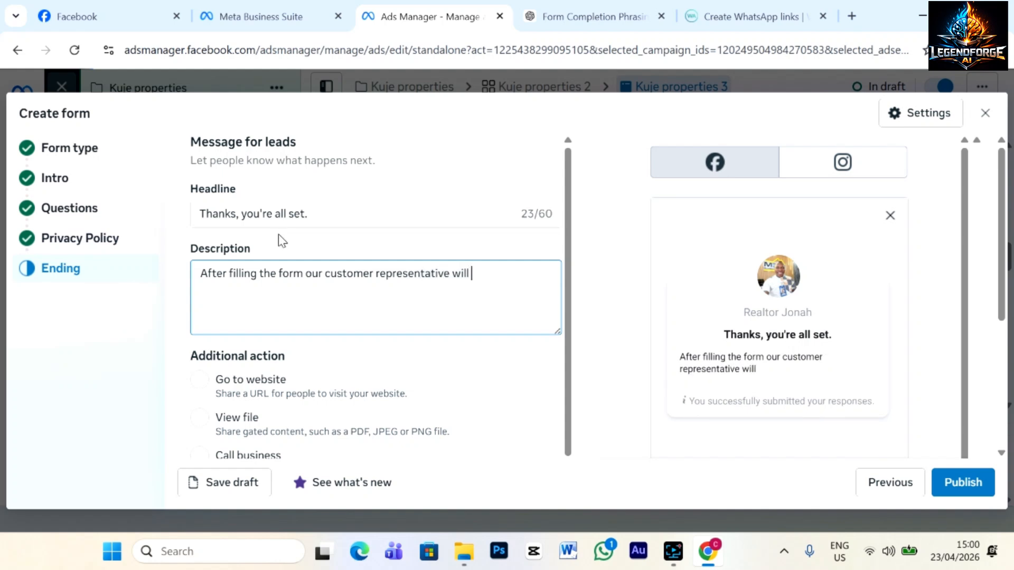
text(reach ot)
key(BackSpace)
key(BackSpace)
key(BackSpace)
text(out to)
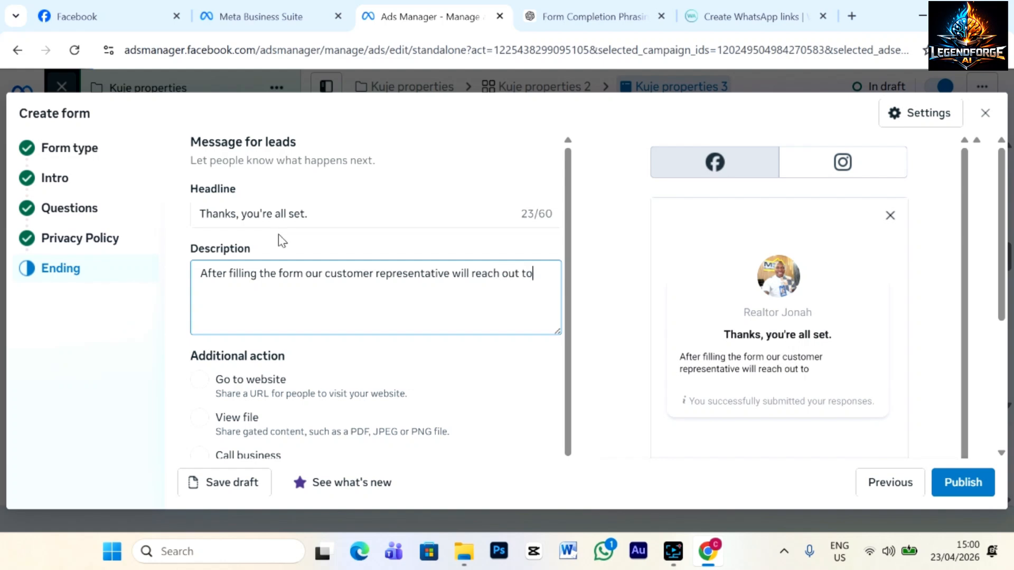
text( ypo)
key(BackSpace)
key(BackSpace)
text(ou withing)
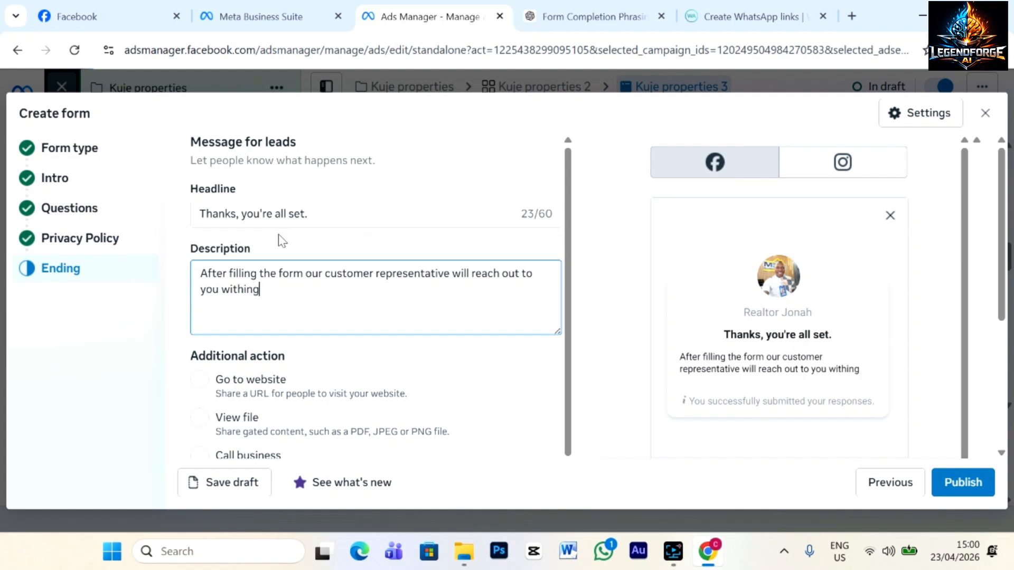
key(BackSpace)
text(24hrs)
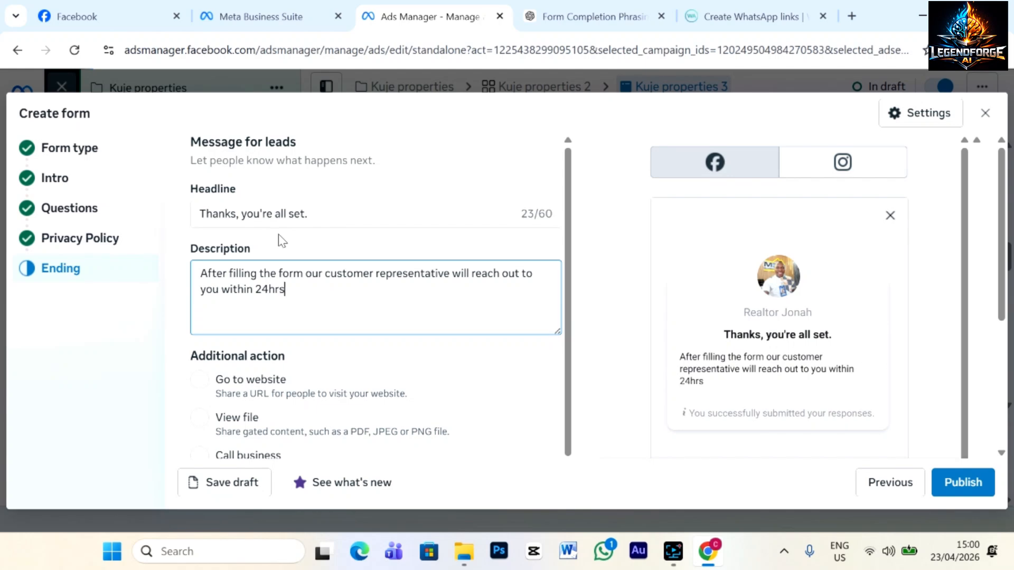
scroll(370, 327, down, 5)
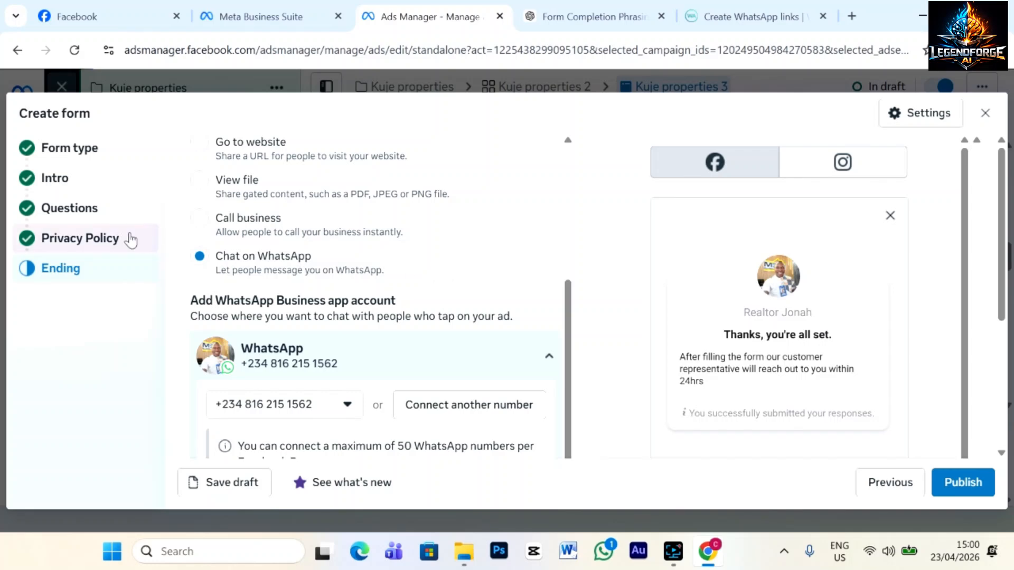
scroll(300, 207, up, 3)
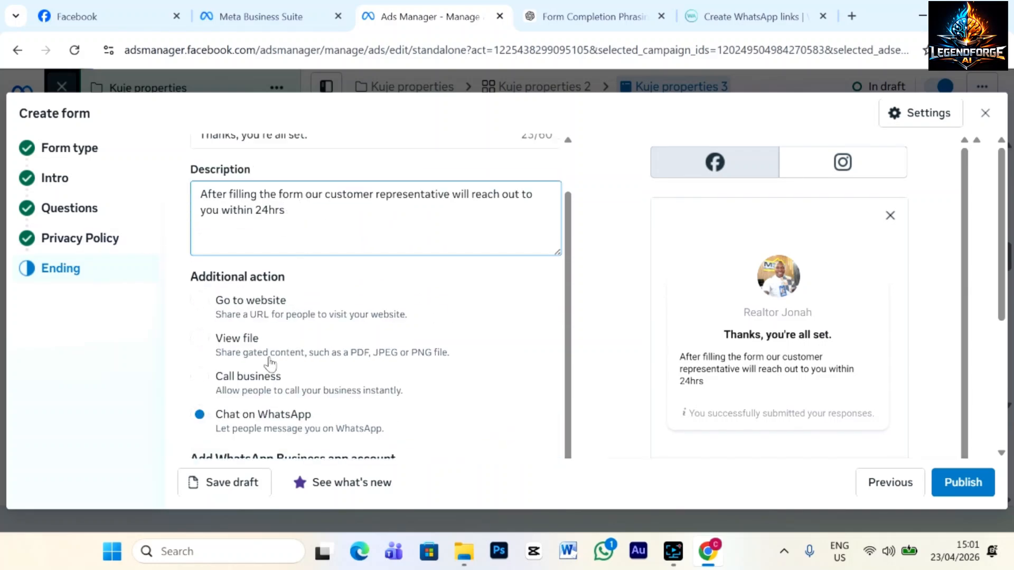
scroll(403, 276, down, 3)
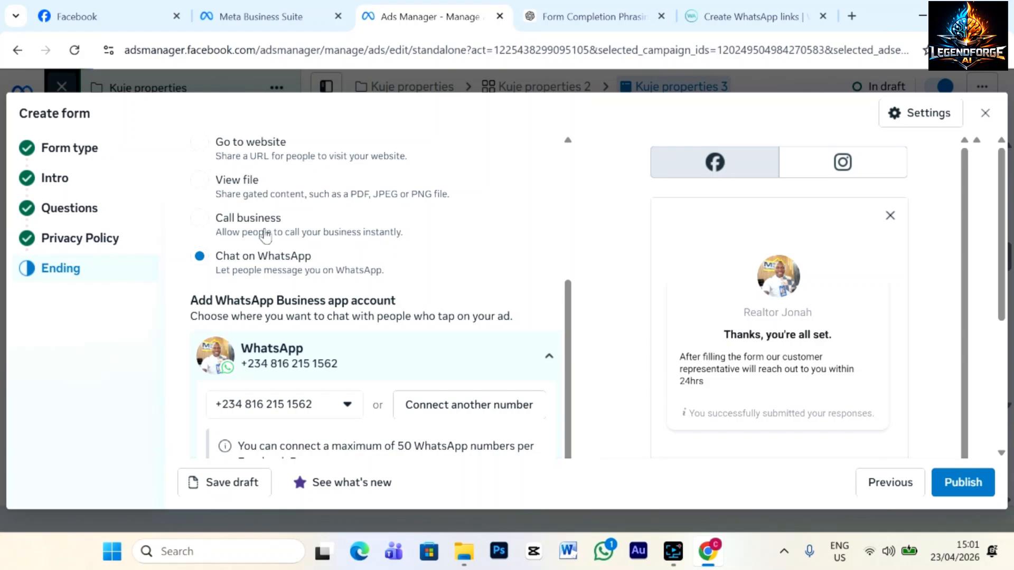
scroll(451, 344, down, 3)
scroll(450, 344, down, 4)
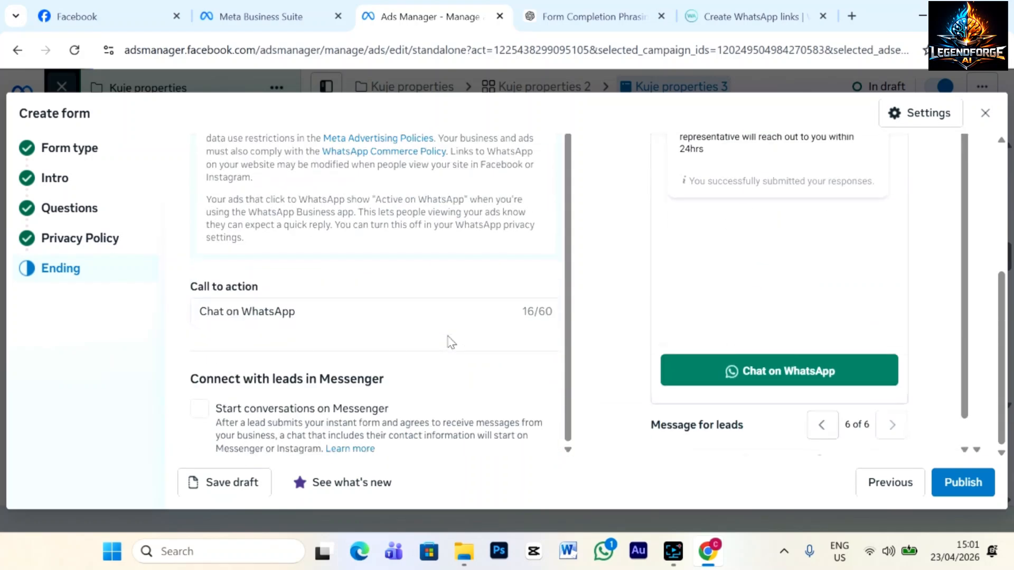
Turn on Start conversations on Messenger and publish the Kuje property instant form.
click(199, 409)
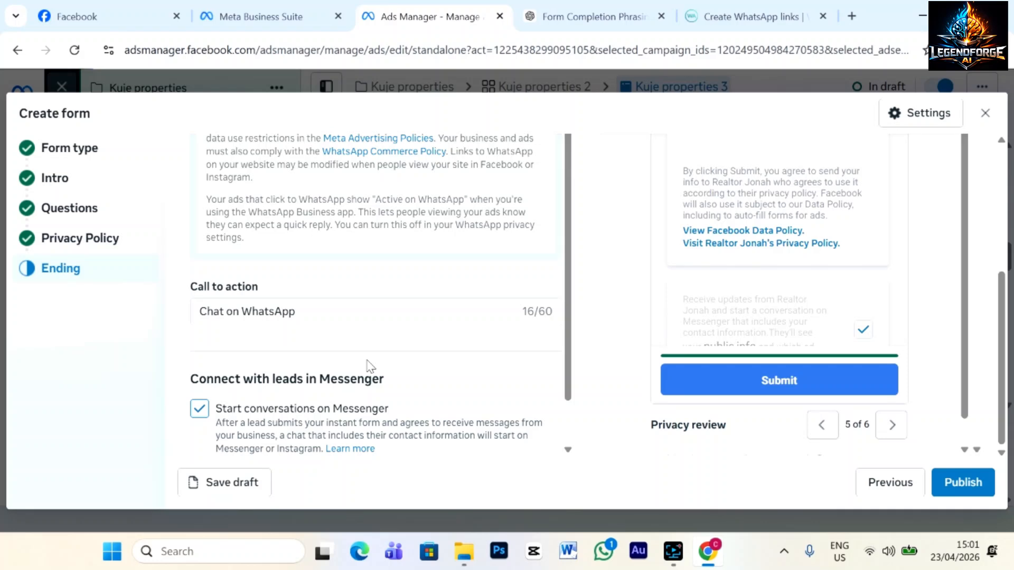
scroll(380, 323, up, 8)
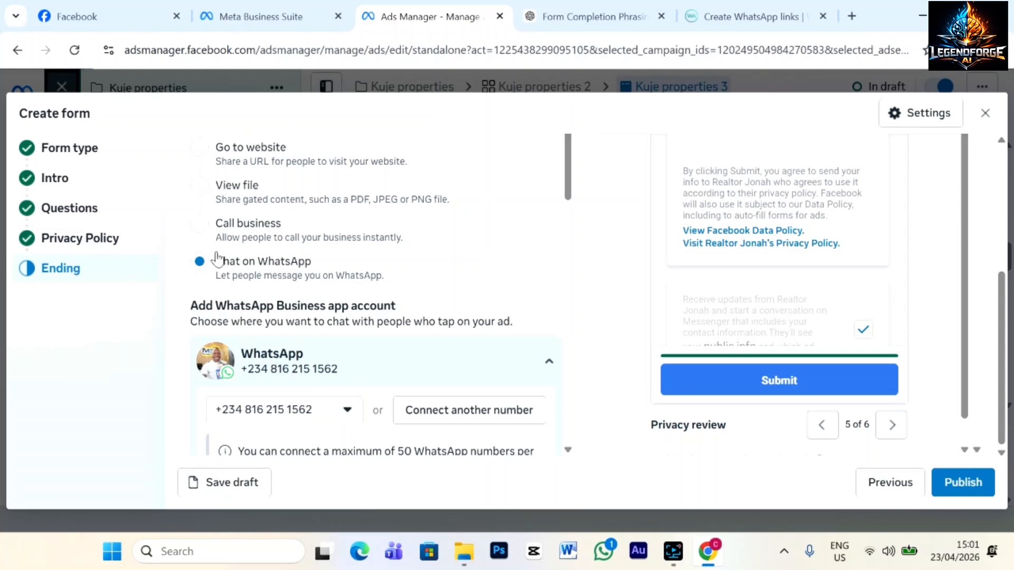
scroll(426, 360, down, 6)
scroll(398, 351, up, 3)
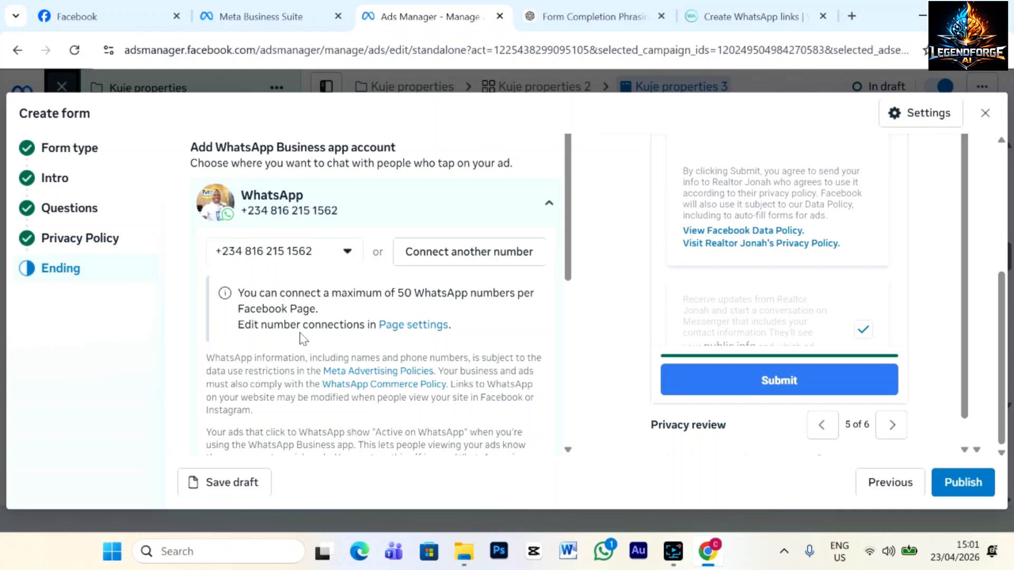
scroll(498, 343, down, 5)
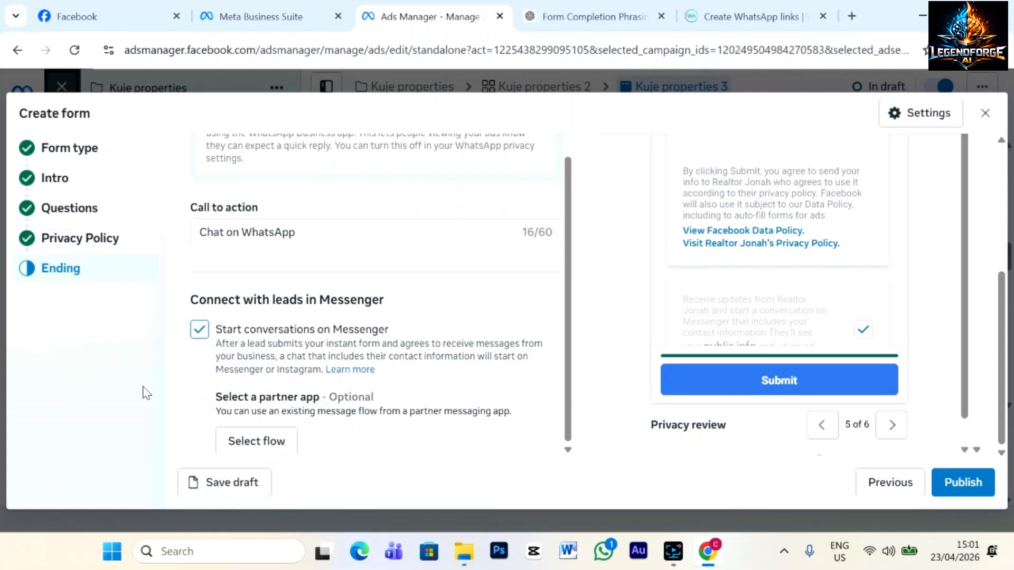
click(961, 482)
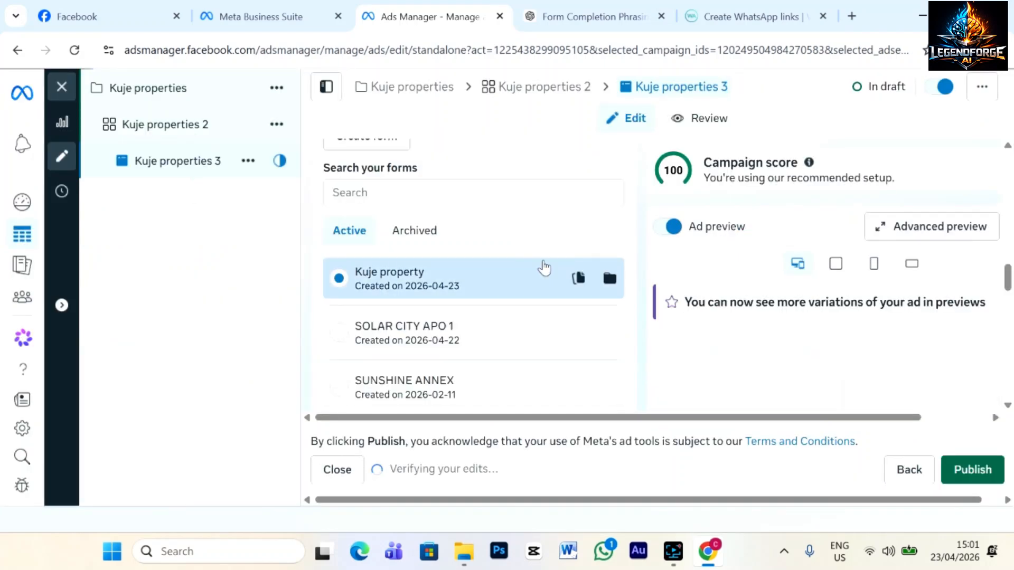
Open the Set up creative dropdown in the Kuje properties 3 Ad creative section.
scroll(544, 268, down, 8)
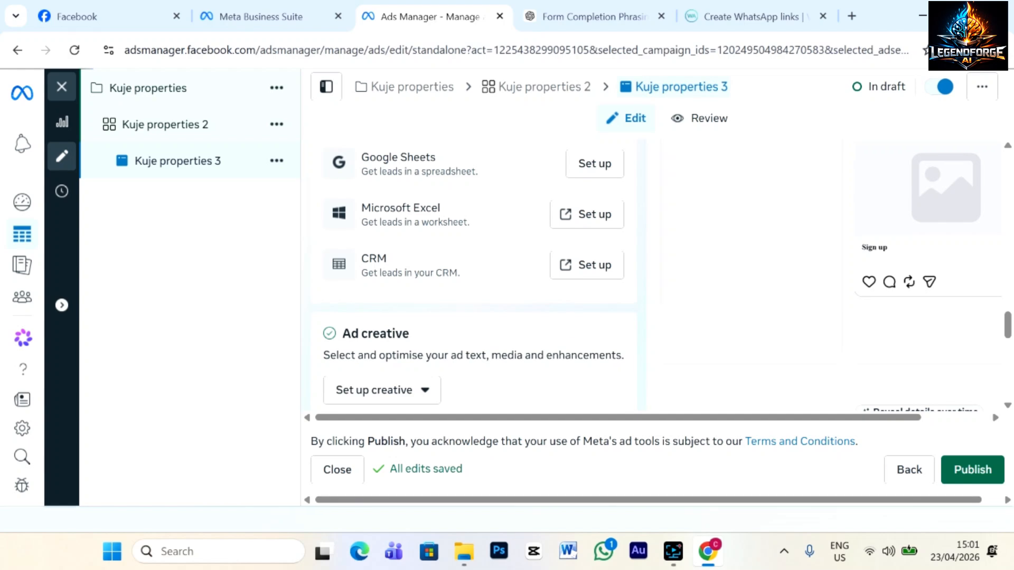
scroll(604, 362, down, 3)
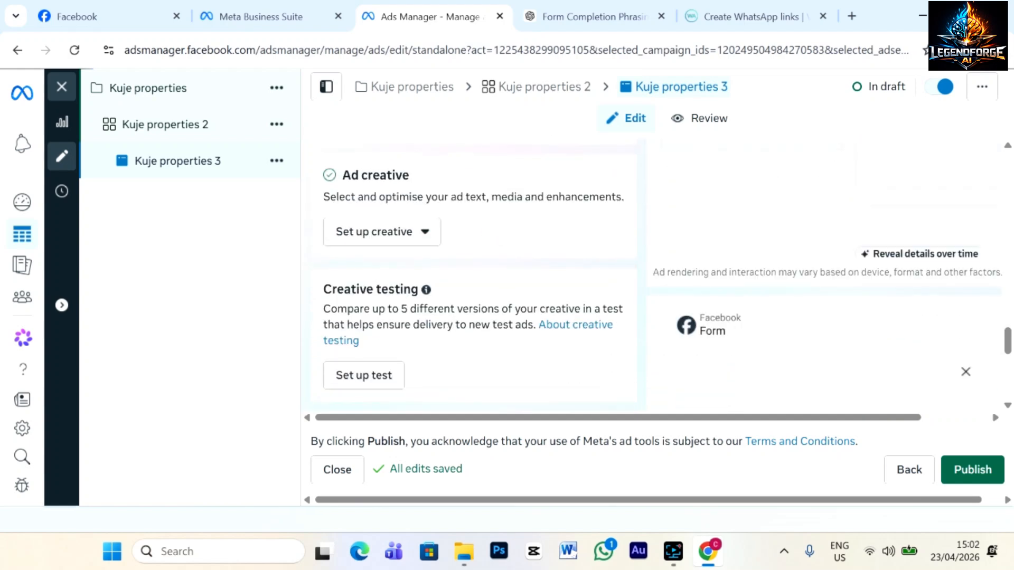
click(424, 234)
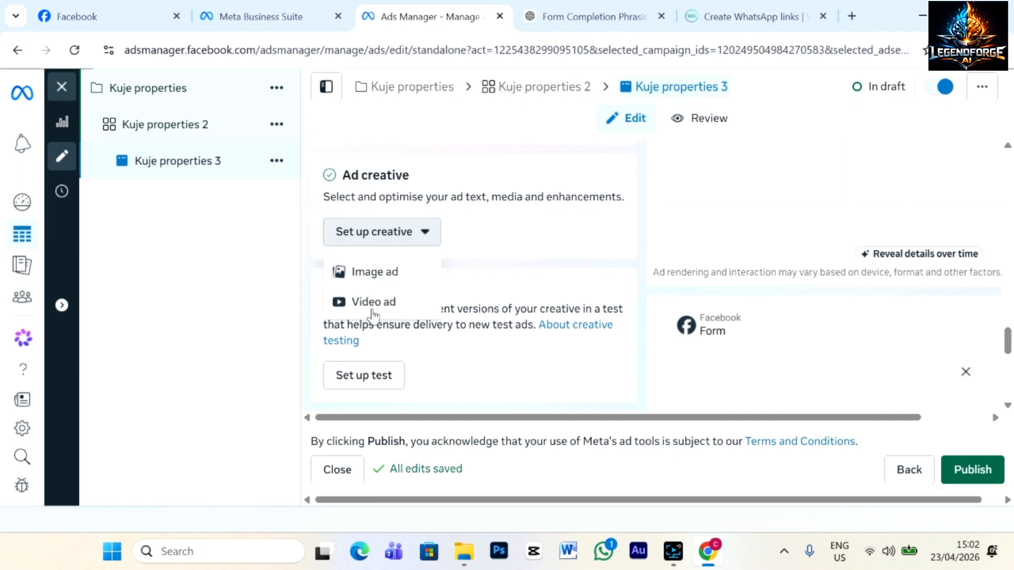
Make it an image ad with the house flyer and upload SOLAR CITY 662245.jpeg from Downloads.
click(375, 271)
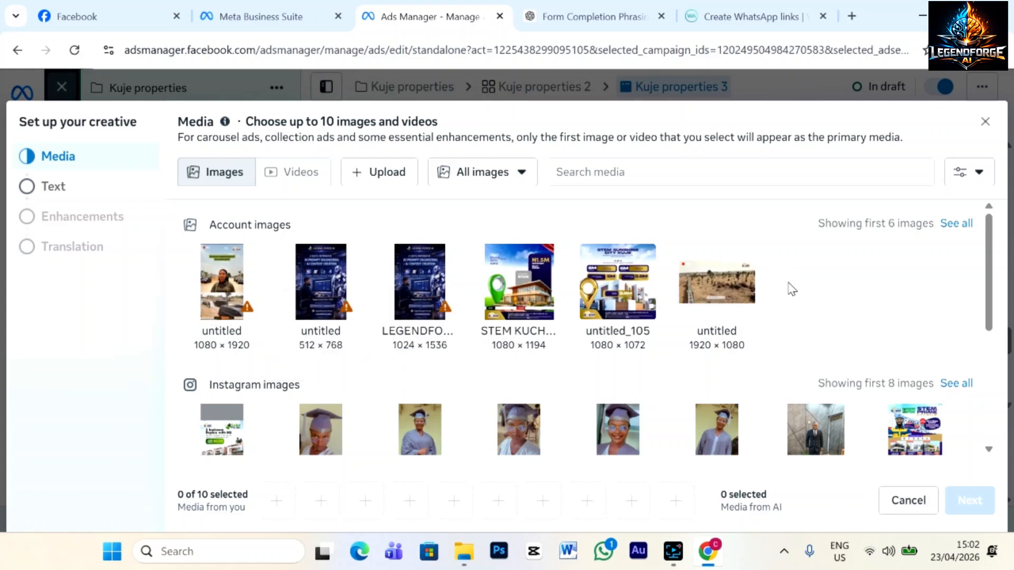
click(539, 284)
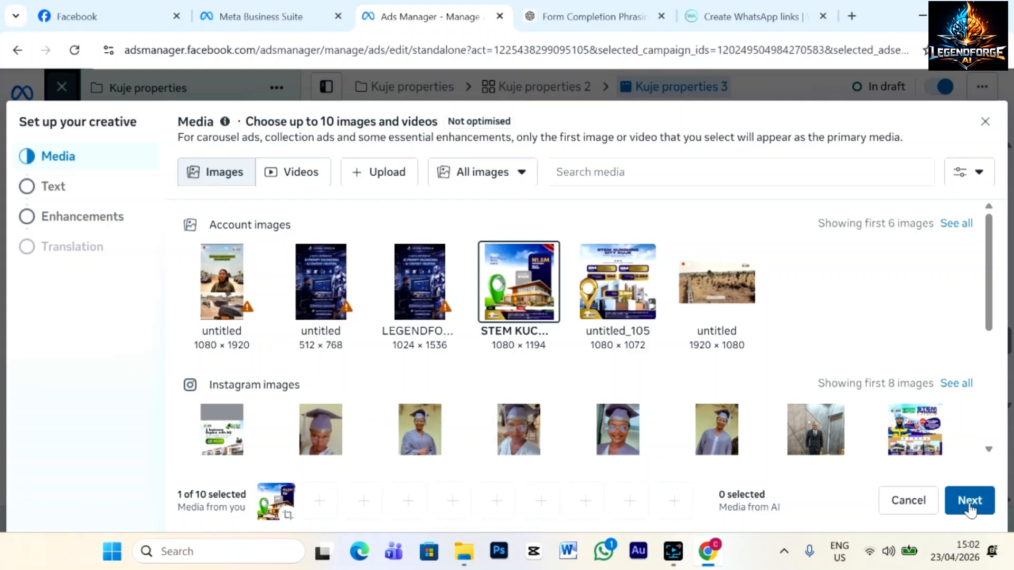
mouse_move(393, 272)
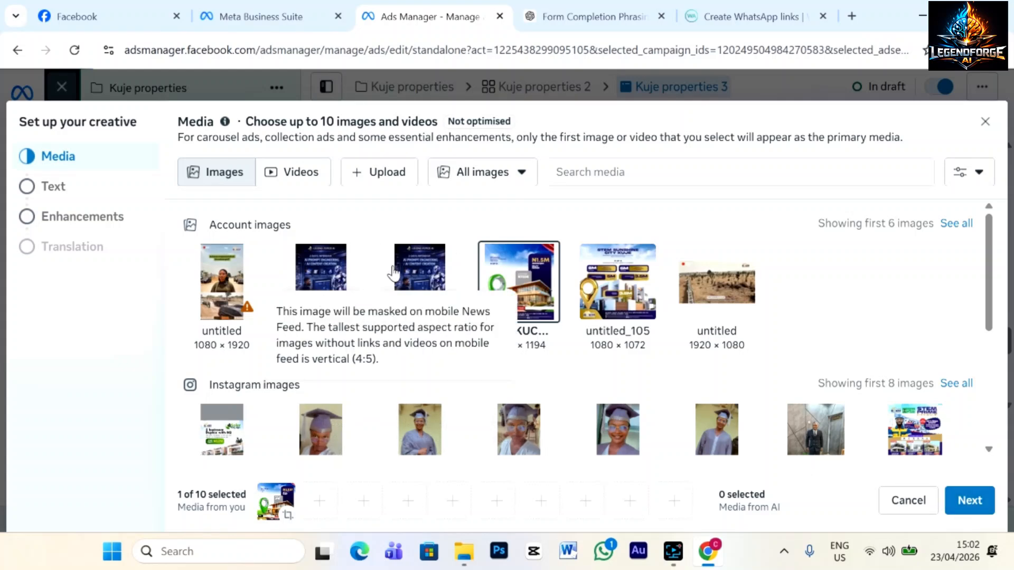
click(388, 172)
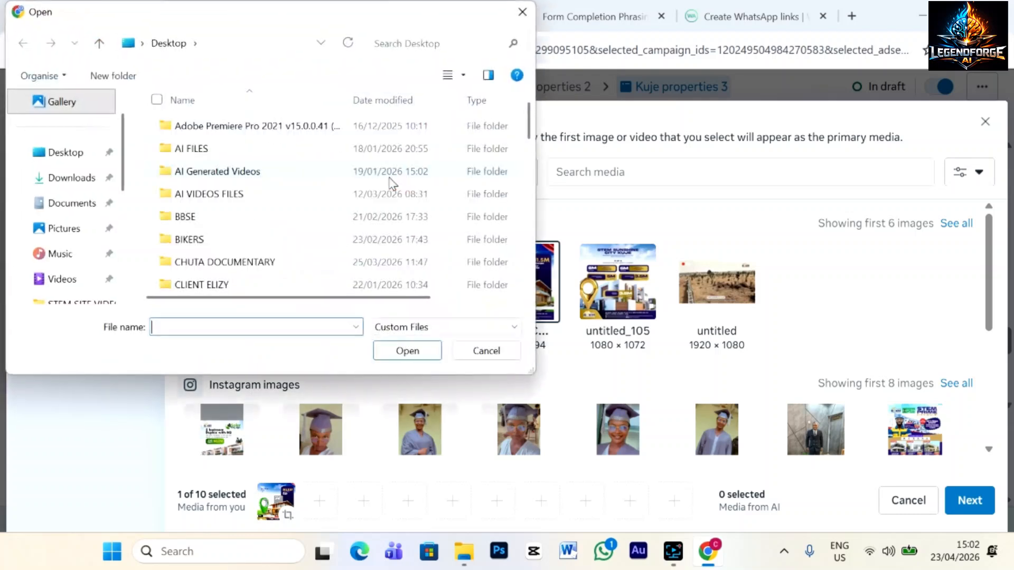
click(66, 178)
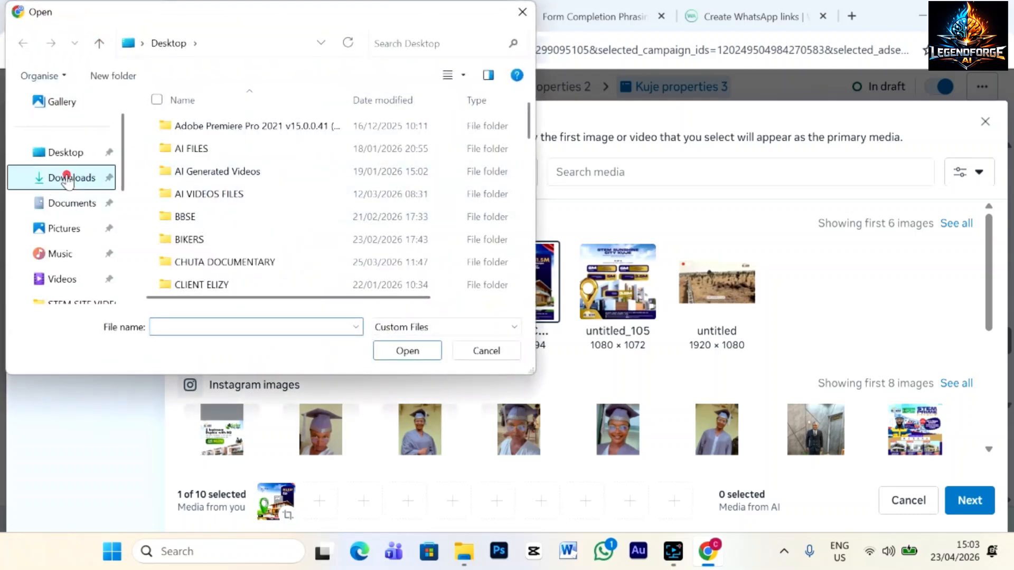
scroll(294, 208, down, 1)
scroll(294, 209, up, 1)
click(221, 169)
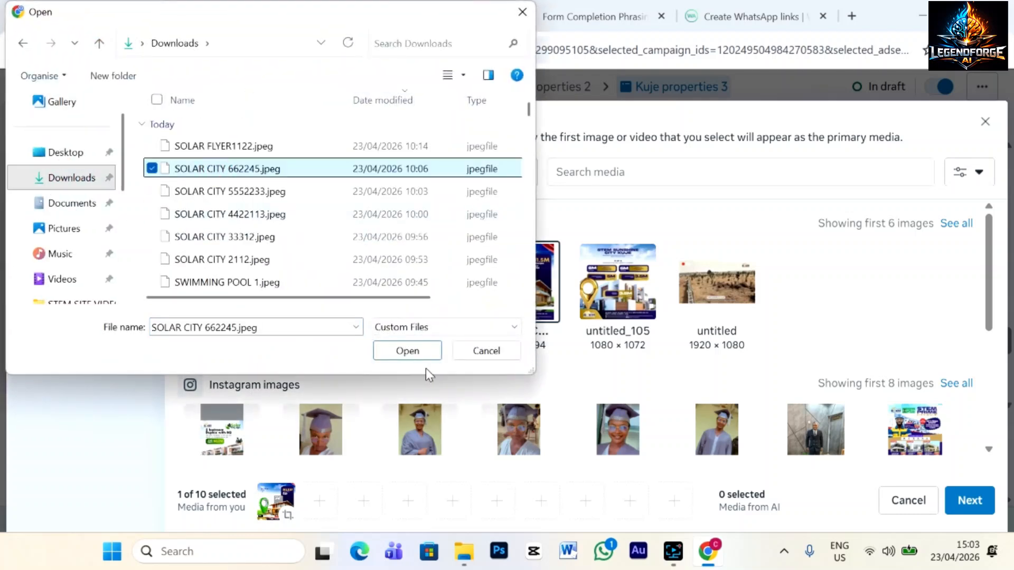
click(412, 352)
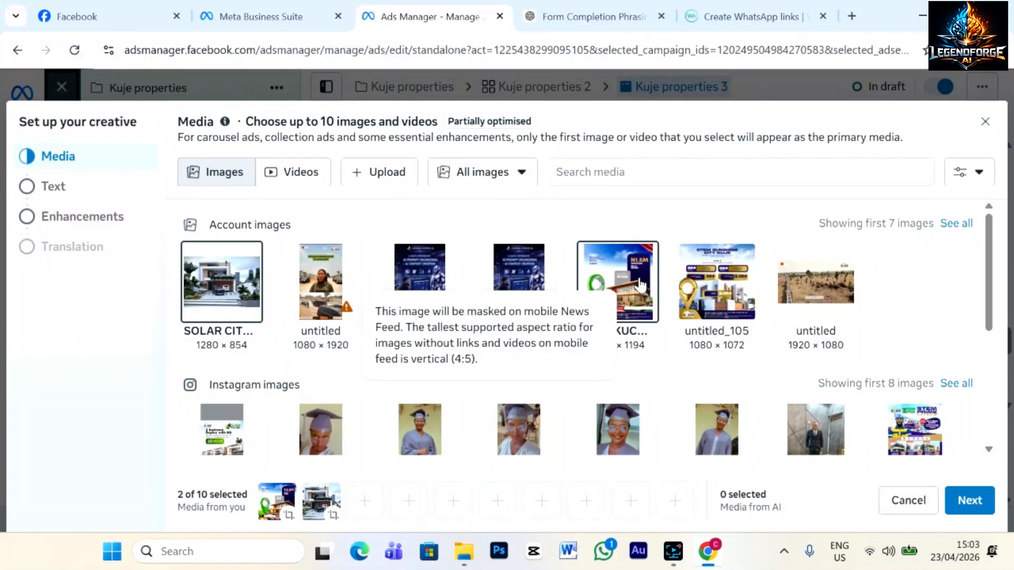
Reselect the house flyer so it comes second, then move on to the ad text step.
click(625, 293)
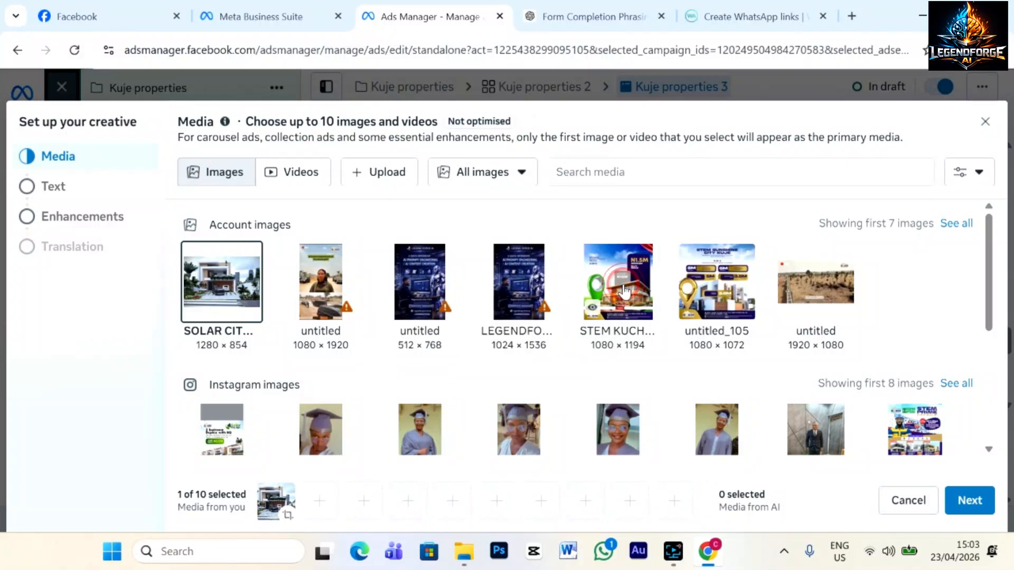
click(624, 293)
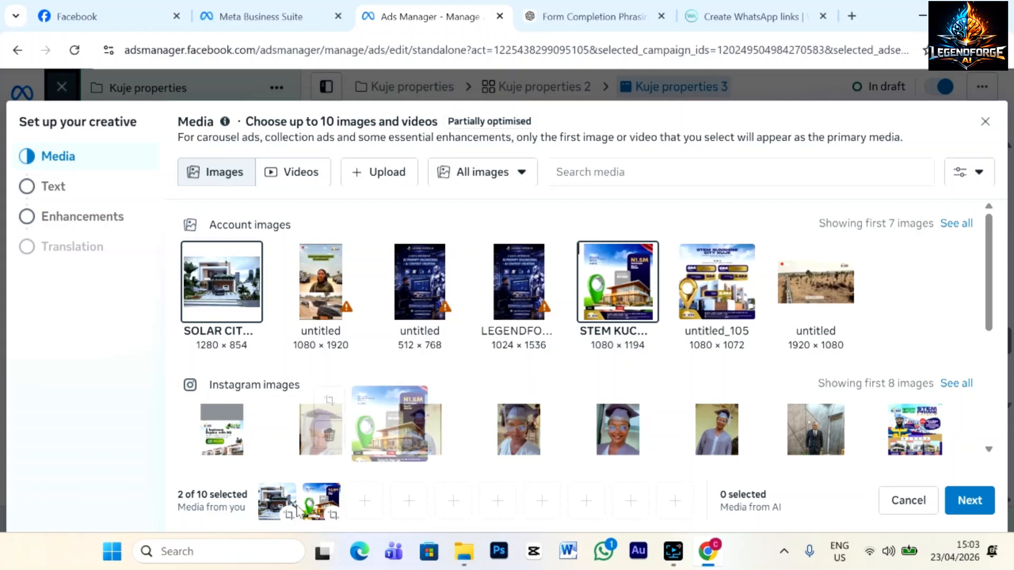
click(968, 501)
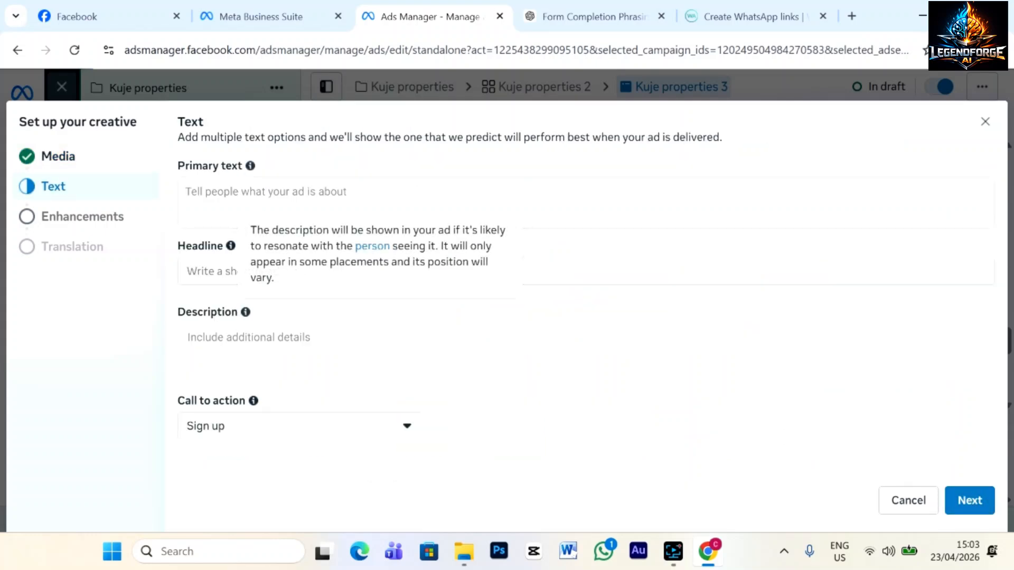
click(223, 193)
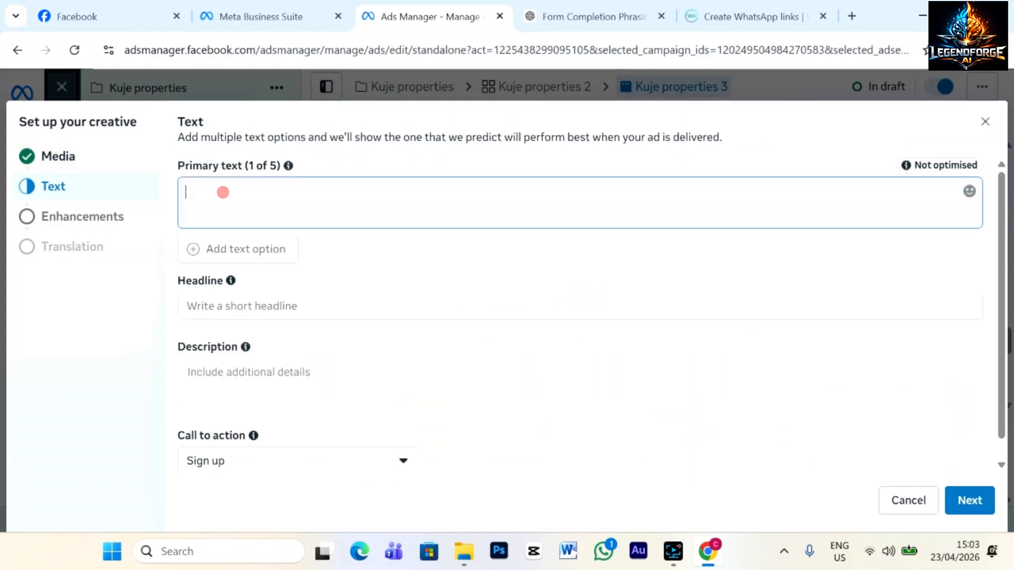
Copy ChatGPT's Solar City flyer listing, from the company name to the contact details.
click(577, 16)
scroll(631, 401, down, 4)
scroll(631, 417, down, 15)
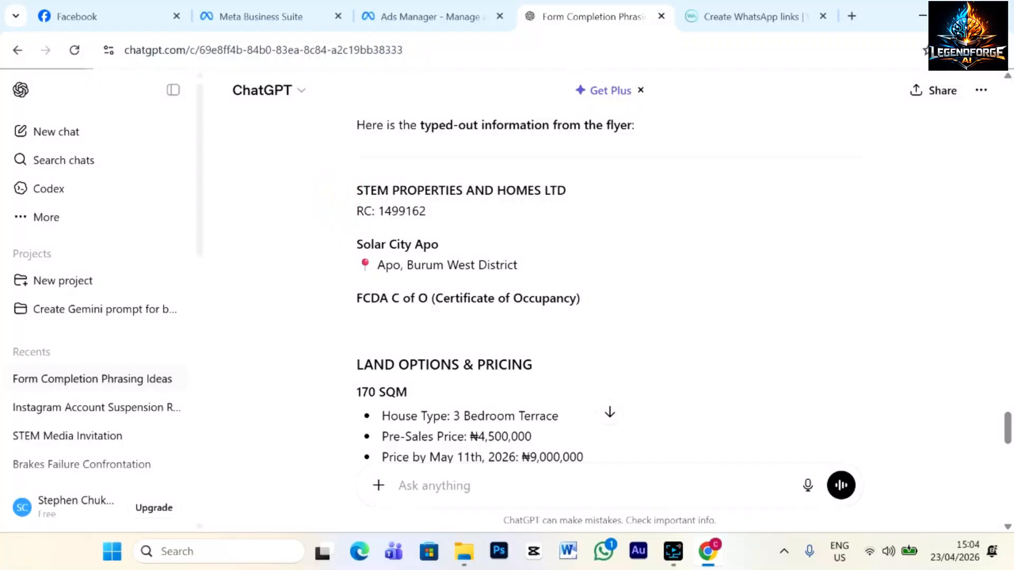
drag(356, 190, 697, 321)
scroll(447, 416, down, 7)
scroll(446, 416, down, 8)
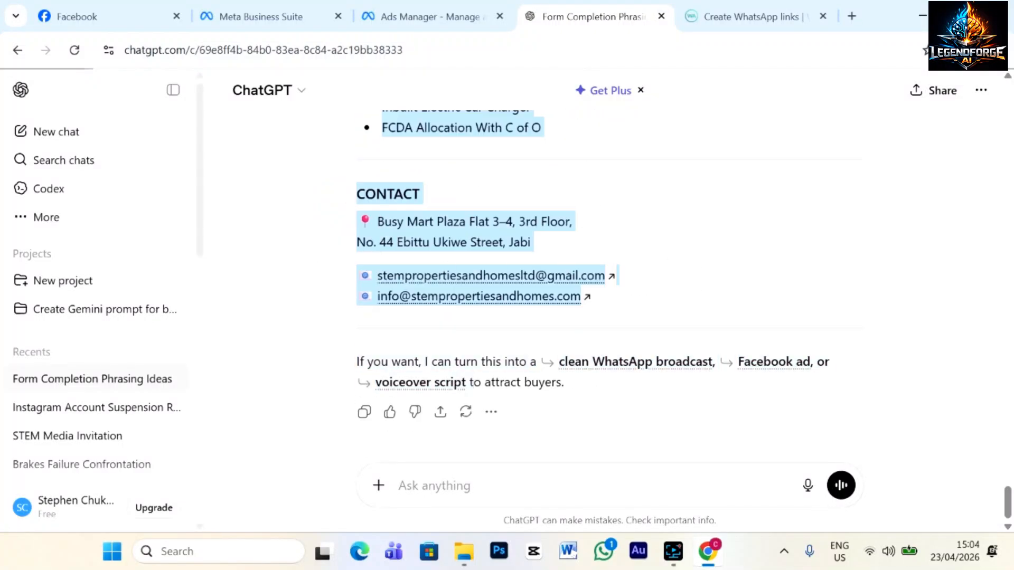
right_click(466, 239)
click(493, 249)
Paste the copied listing into Primary text and delete the registration number line.
click(446, 17)
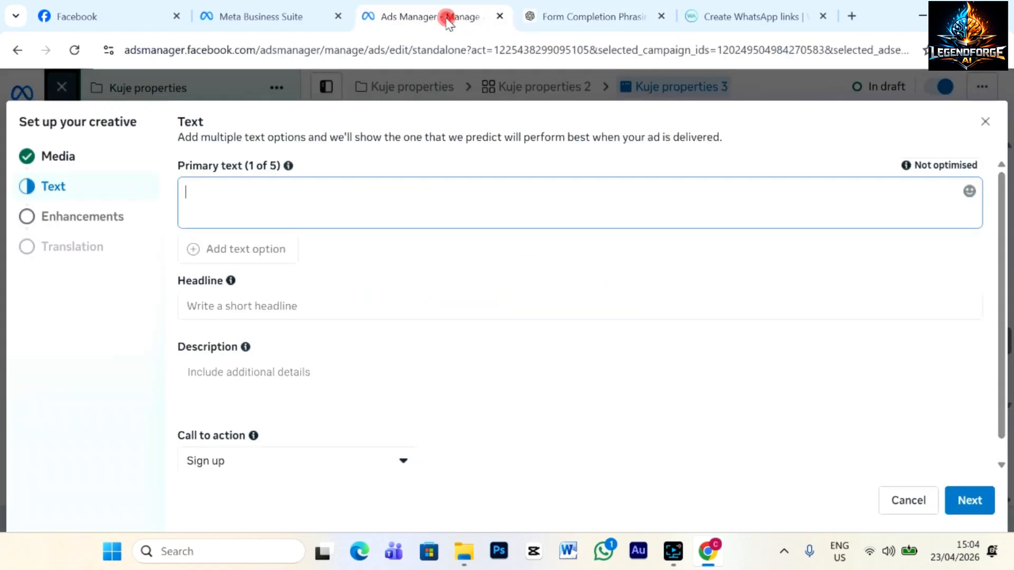
click(226, 206)
key(ctrl+v)
scroll(580, 317, up, 15)
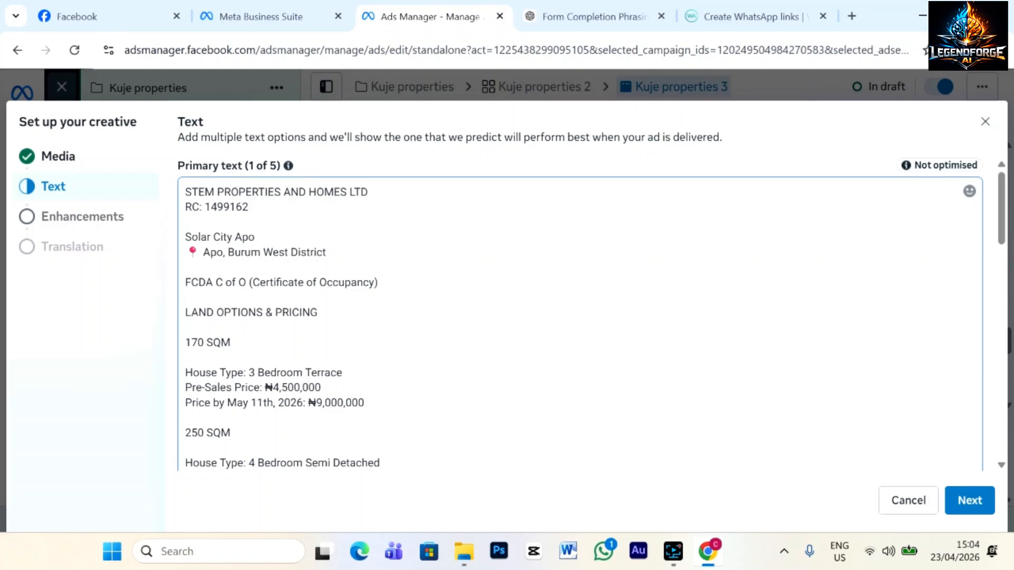
triple_click(262, 209)
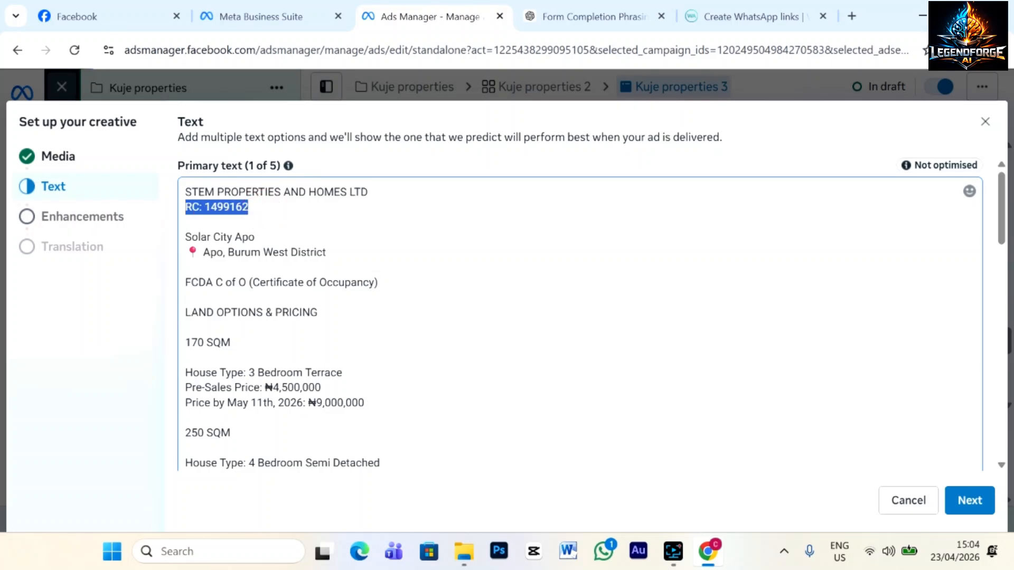
key(BackSpace)
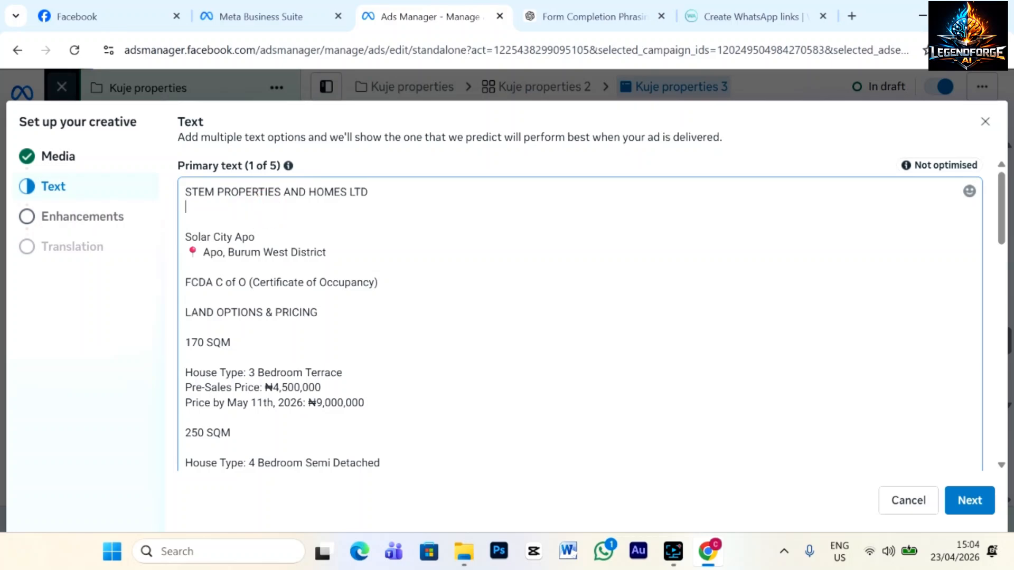
Remove the STEM PROPERTIES AND HOMES LTD line and the blank line above Solar City Apo.
scroll(580, 317, down, 1)
scroll(580, 317, up, 1)
drag(369, 192, 171, 196)
key(BackSpace)
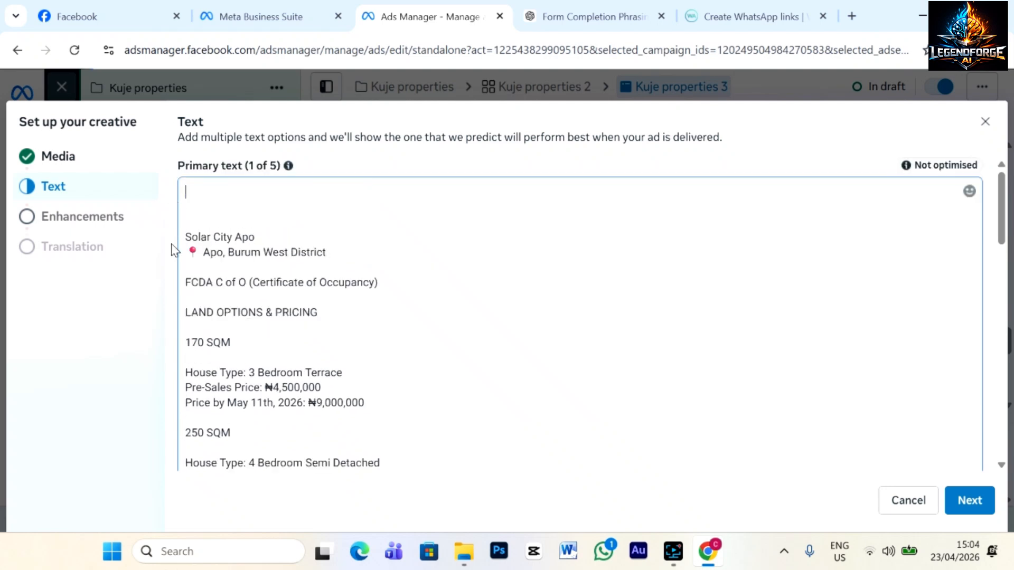
click(200, 218)
key(BackSpace)
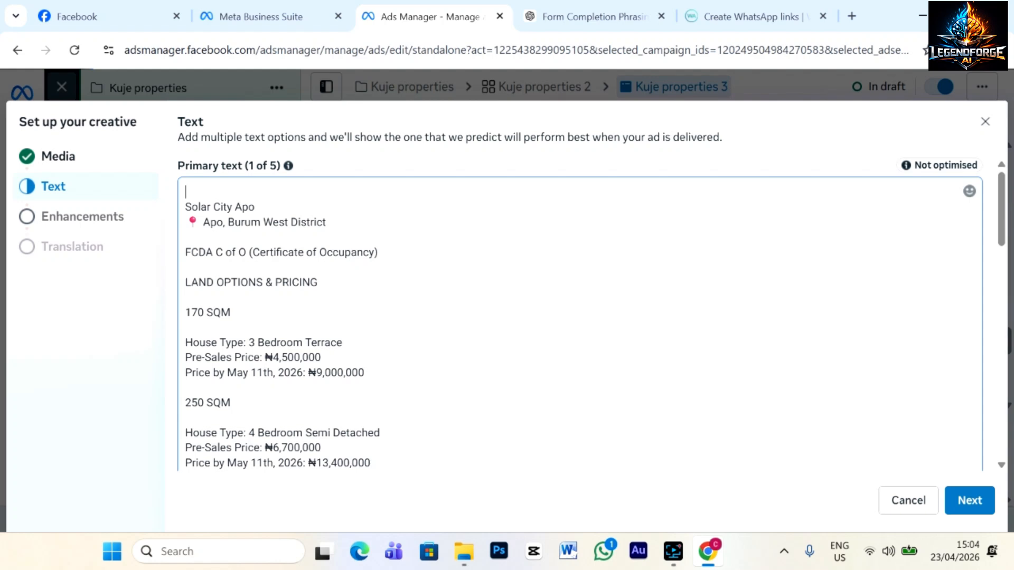
Add 'Stem' before Solar City Apo and a 'PRE-LAUNCH SALES' first line.
click(186, 206)
text(Stem)
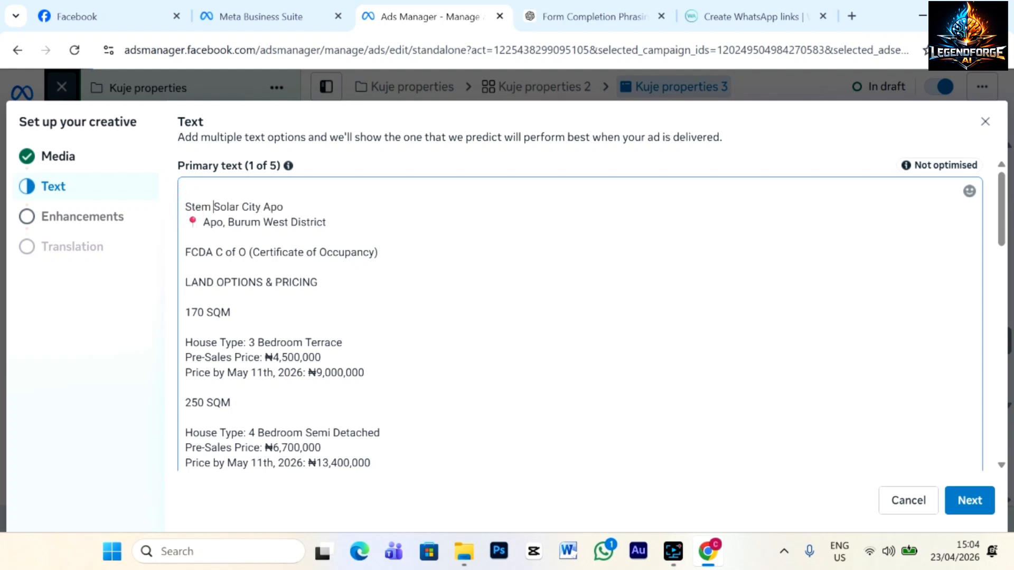
click(188, 185)
text(PRE-LAUNCH SALES)
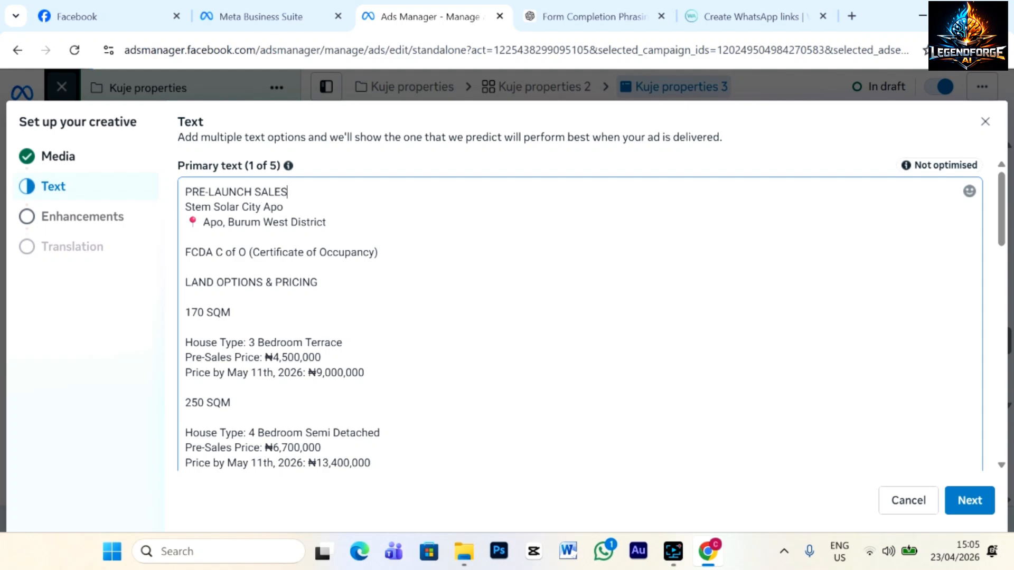
key(Return)
key(Return)
scroll(581, 317, down, 10)
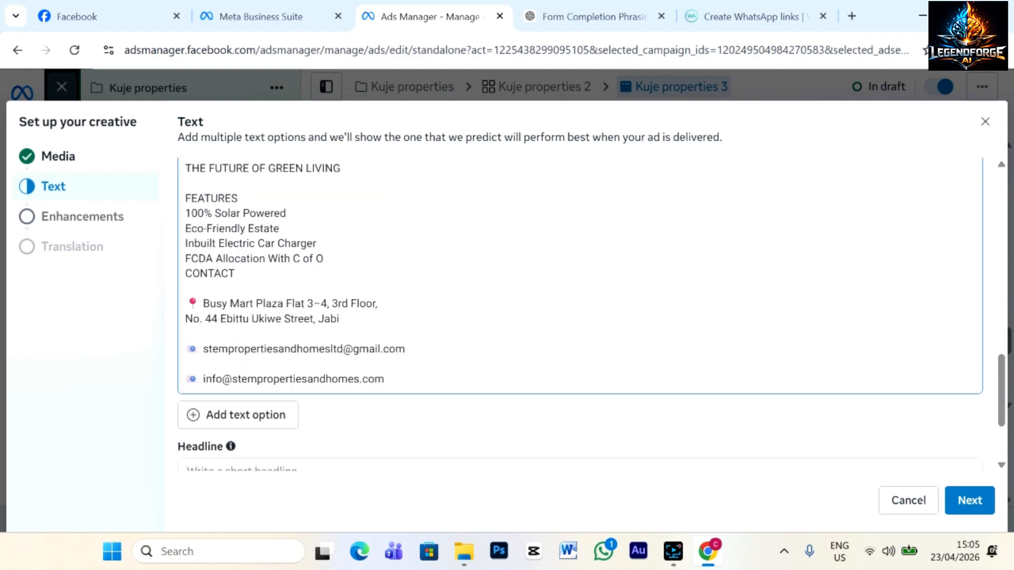
scroll(580, 317, down, 4)
click(236, 285)
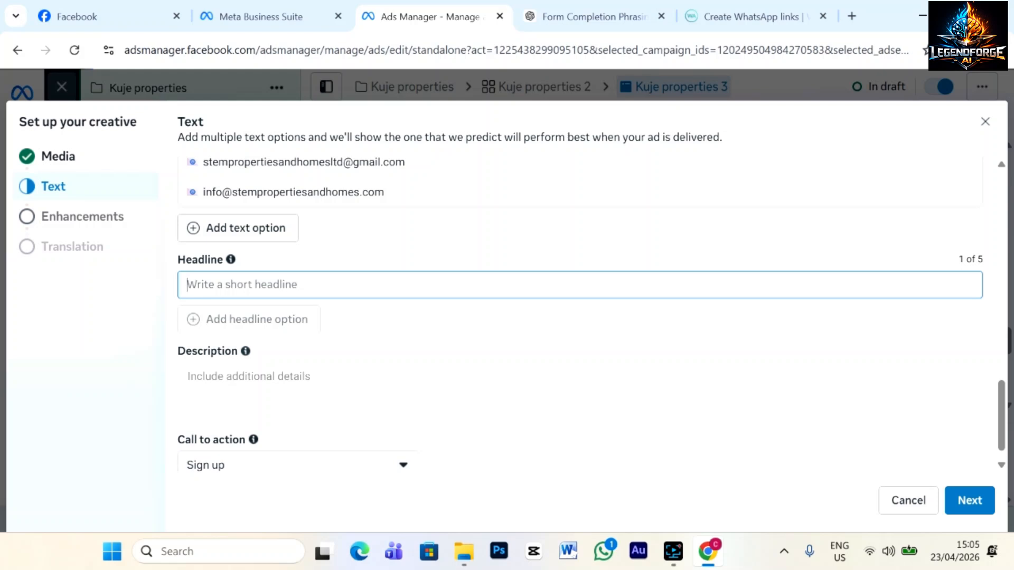
Enter the headline 'PRE-LAUNCH SALE'.
text(P)
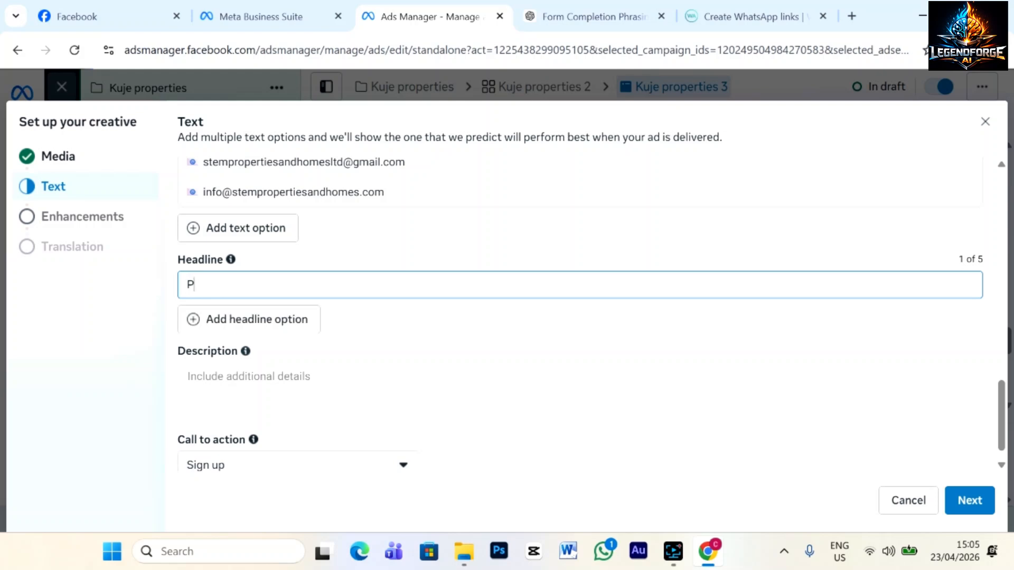
text(P)
key(BackSpace)
text(RE-LAUNCH SALE)
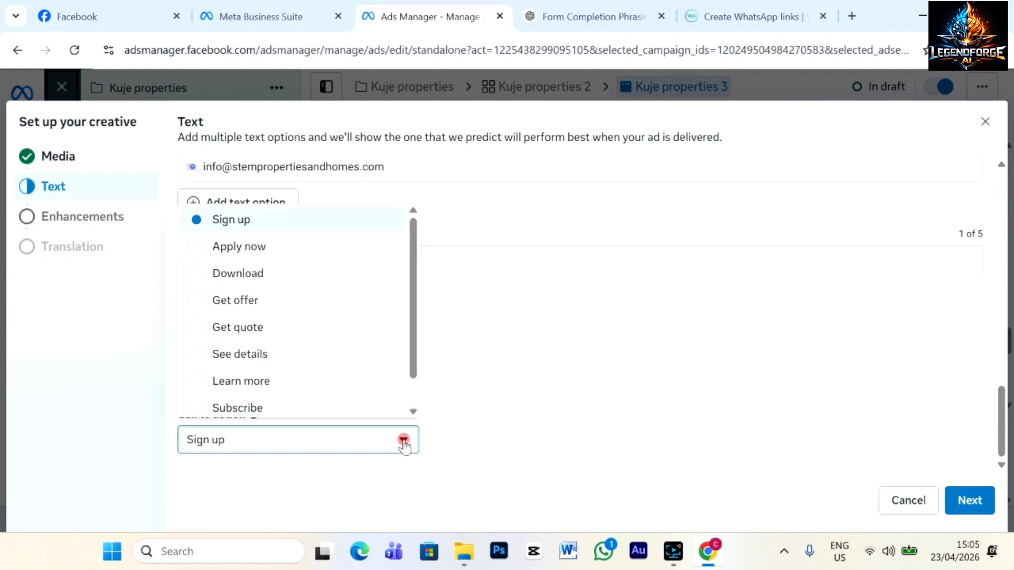
Change the call to action from Sign up to Get offer.
click(403, 465)
scroll(256, 397, down, 1)
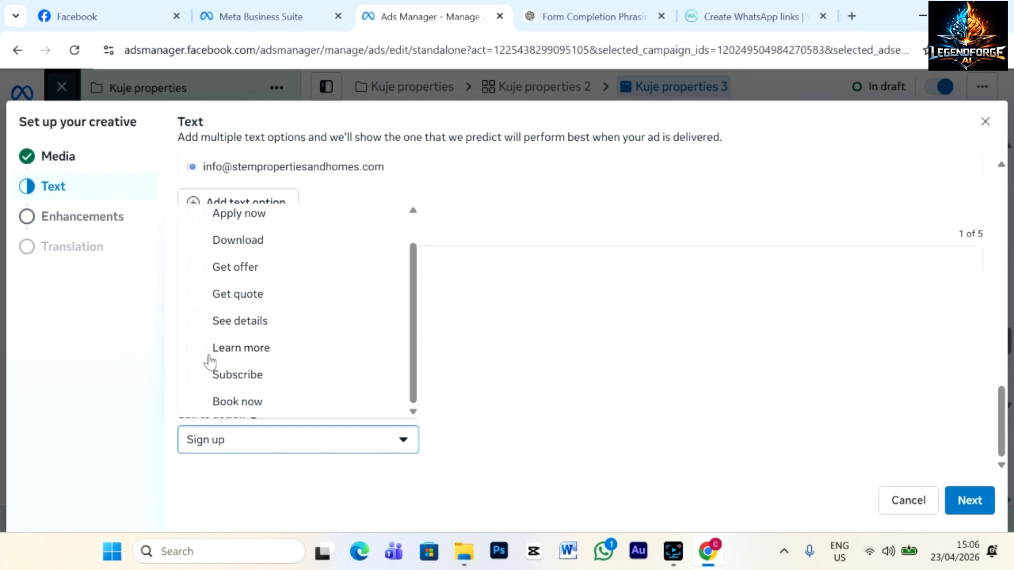
click(198, 270)
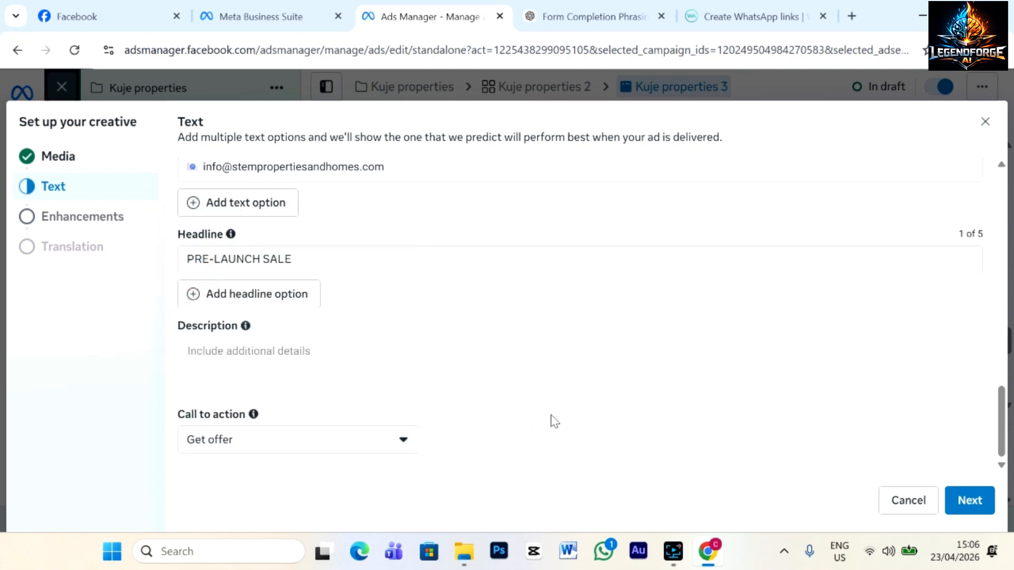
scroll(550, 419, up, 15)
scroll(549, 419, down, 15)
Accept the default Advantage+ creative enhancements and briefly check the ad set's extra audience options.
click(969, 502)
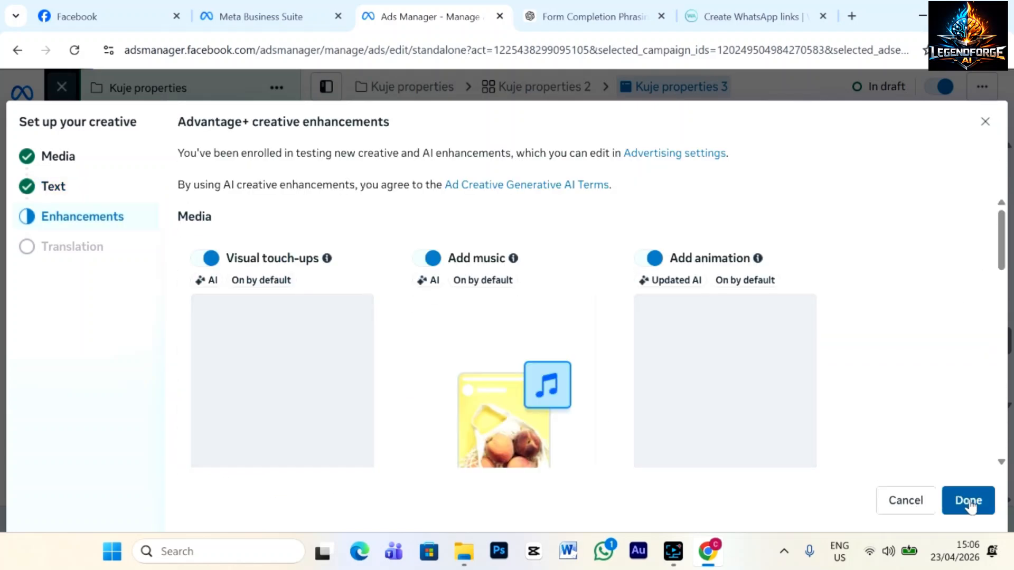
click(968, 501)
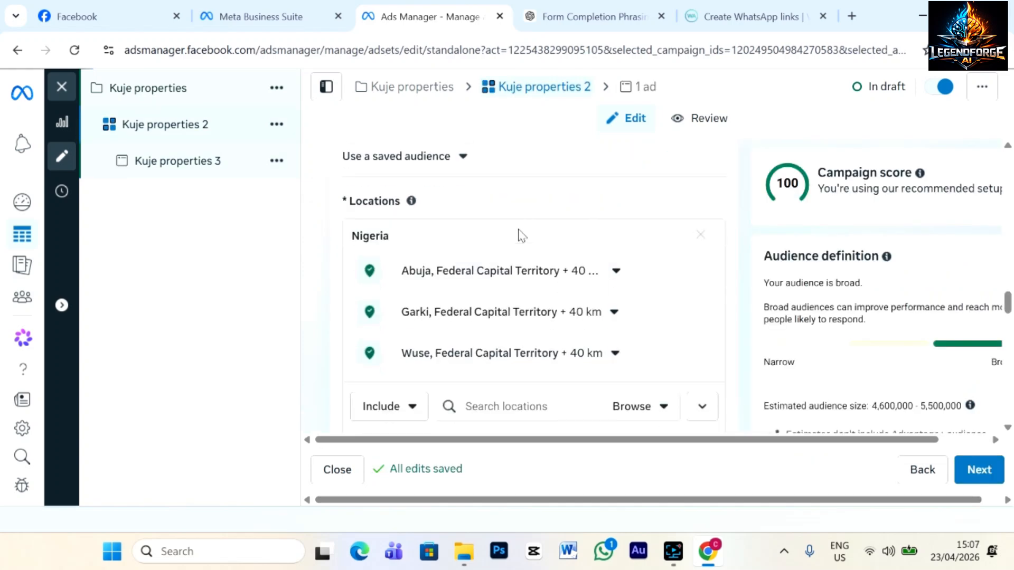
scroll(518, 233, down, 5)
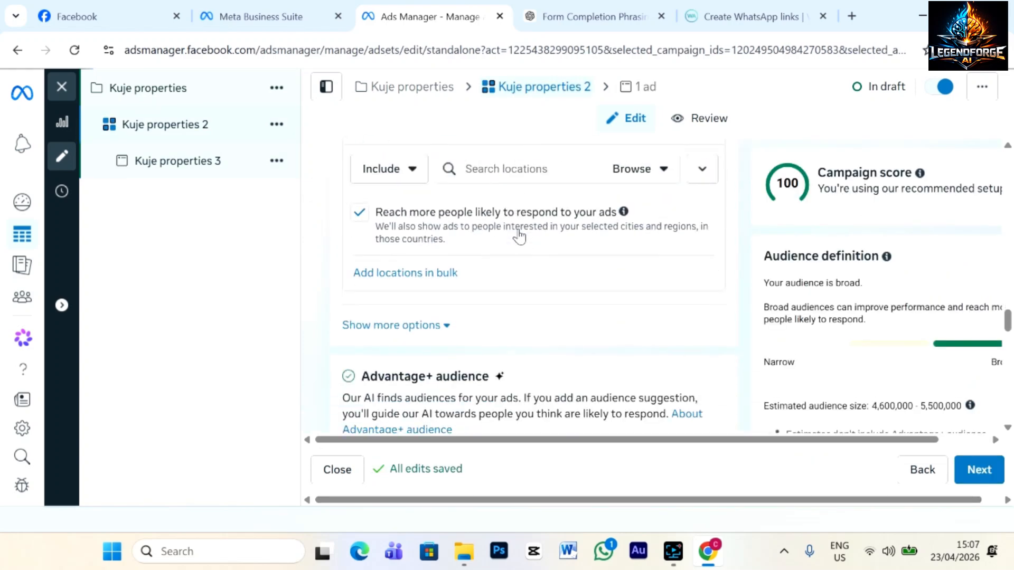
scroll(519, 235, down, 3)
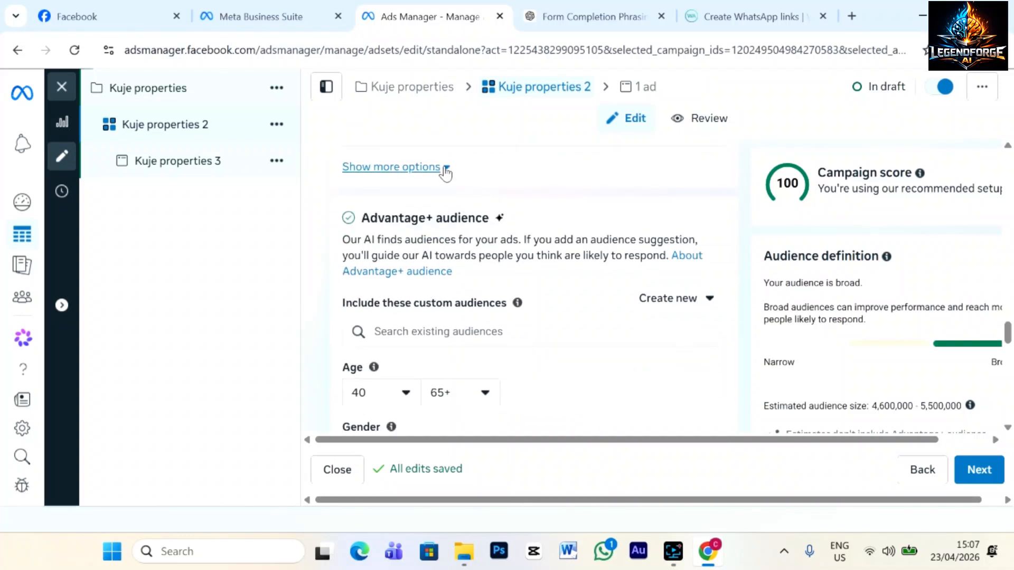
click(445, 169)
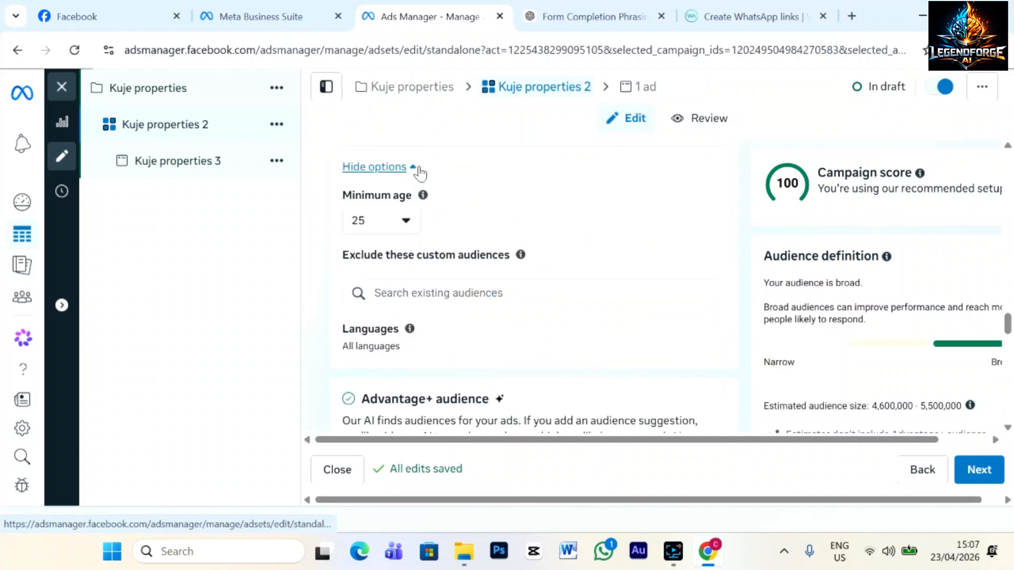
click(417, 168)
scroll(534, 303, down, 5)
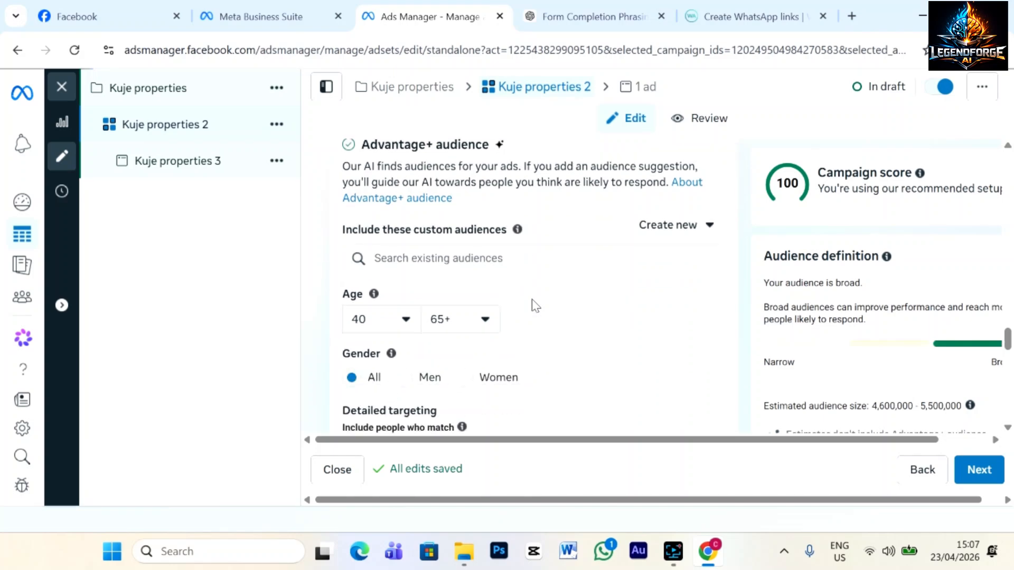
scroll(537, 227, up, 3)
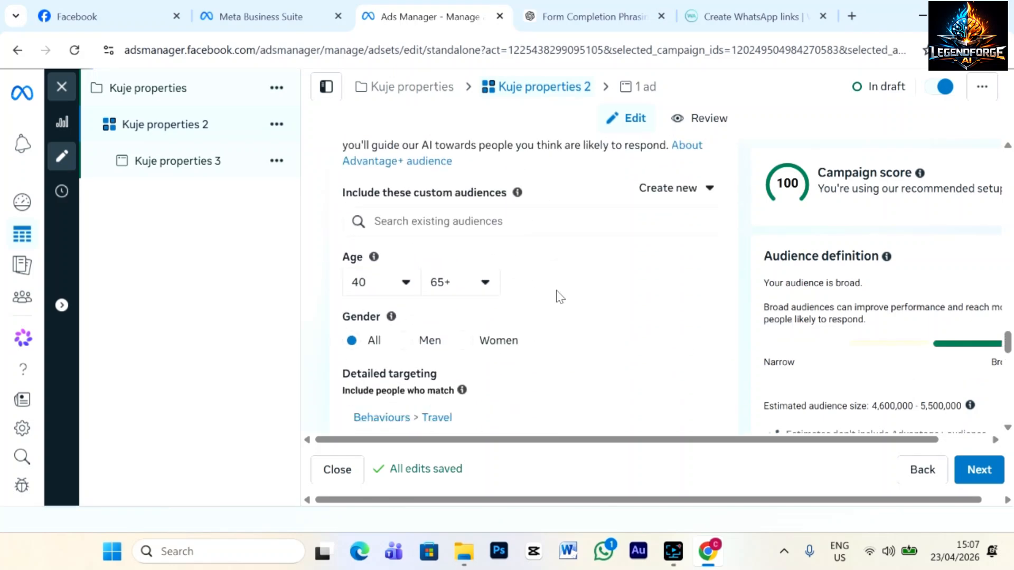
scroll(559, 340, down, 4)
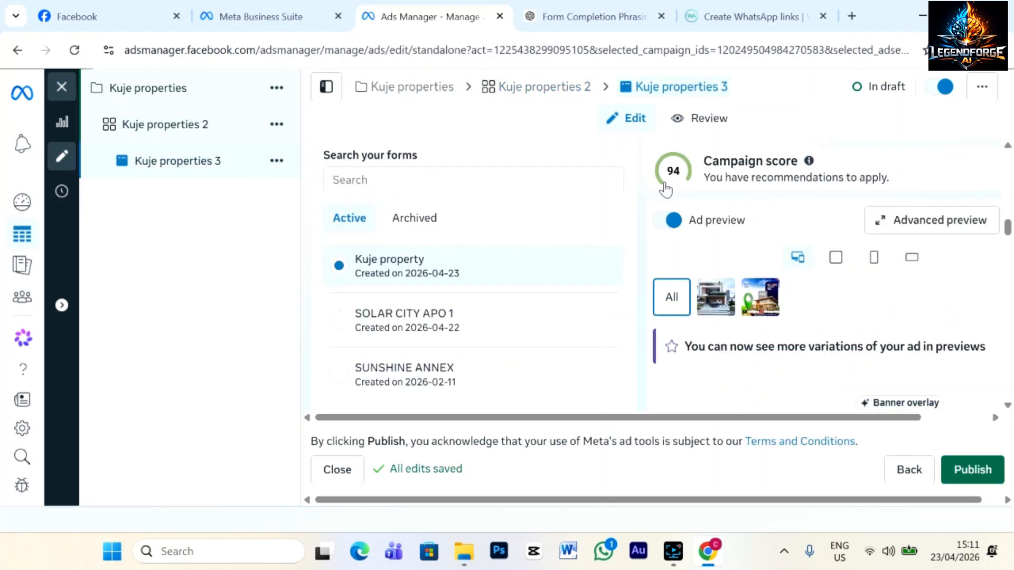
Publish Kuje properties 3, then dismiss the published notice and budget increase suggestion.
click(982, 473)
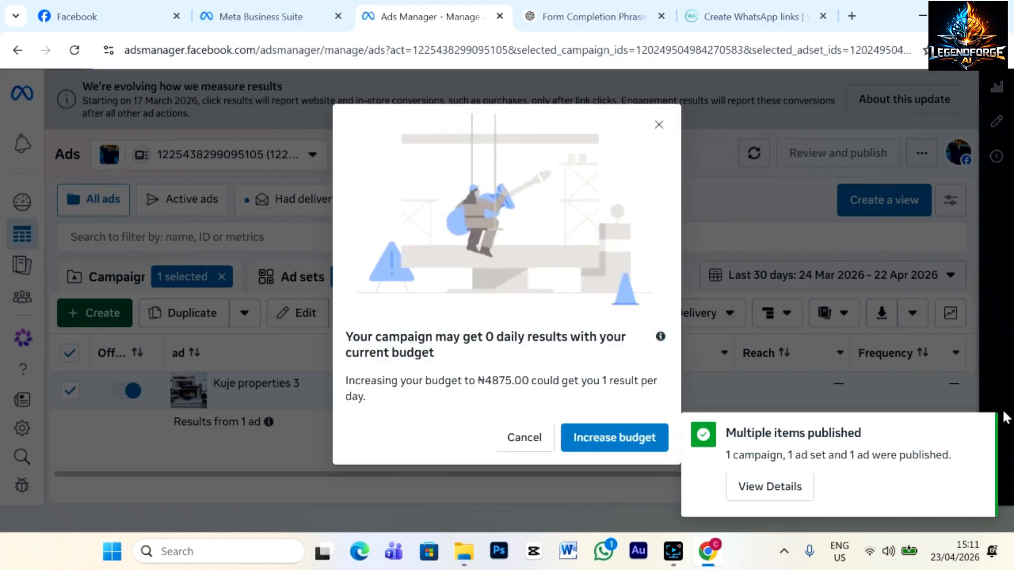
click(977, 428)
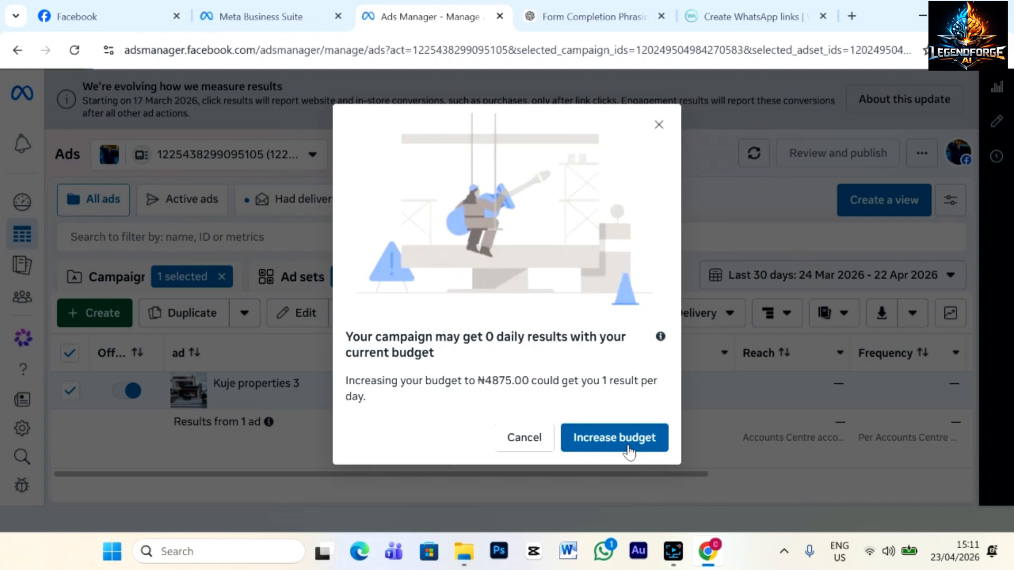
click(659, 124)
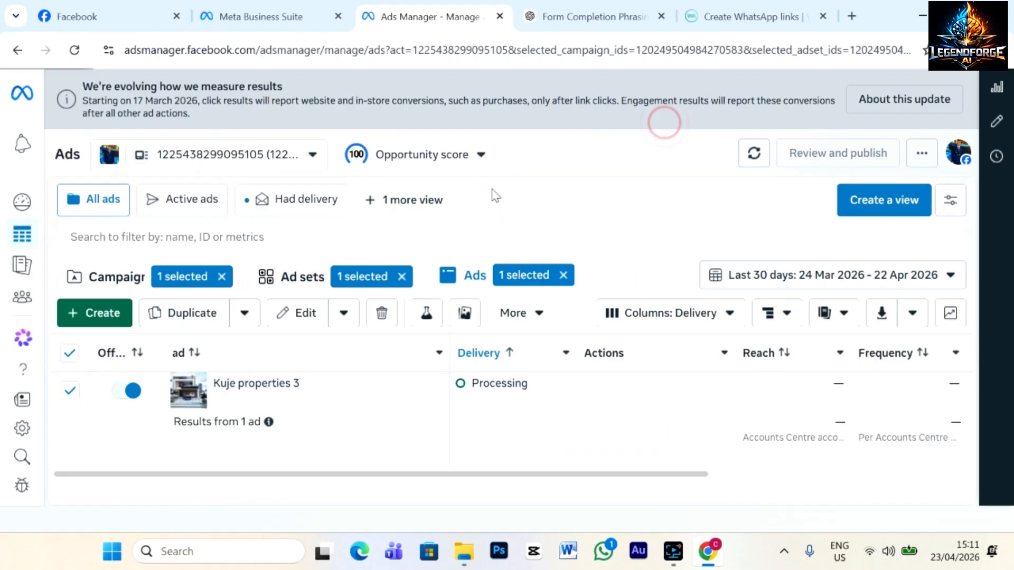
mouse_move(531, 383)
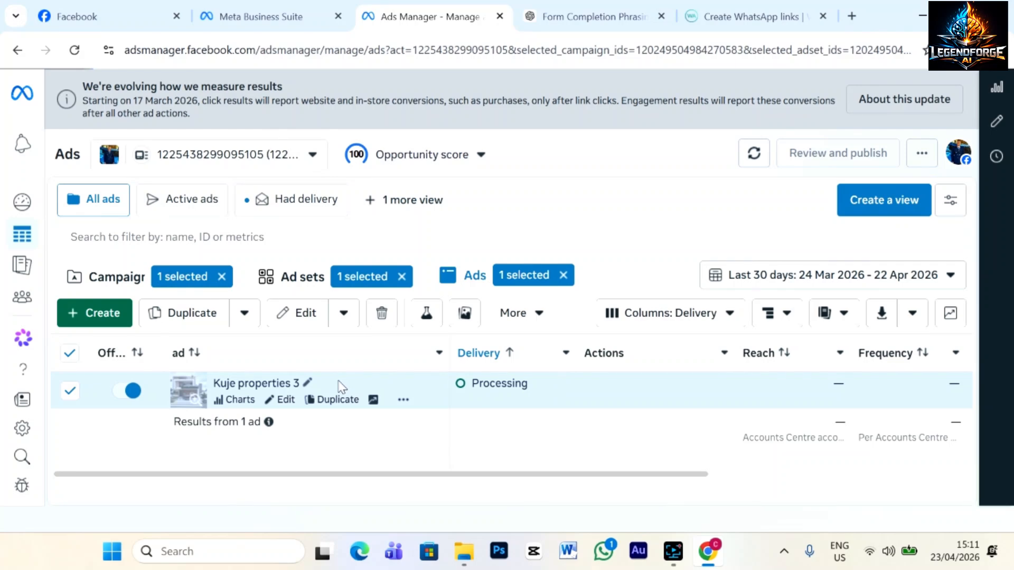
Open Ads Manager Campaigns from Business Suite and switch to the second ad account.
click(249, 17)
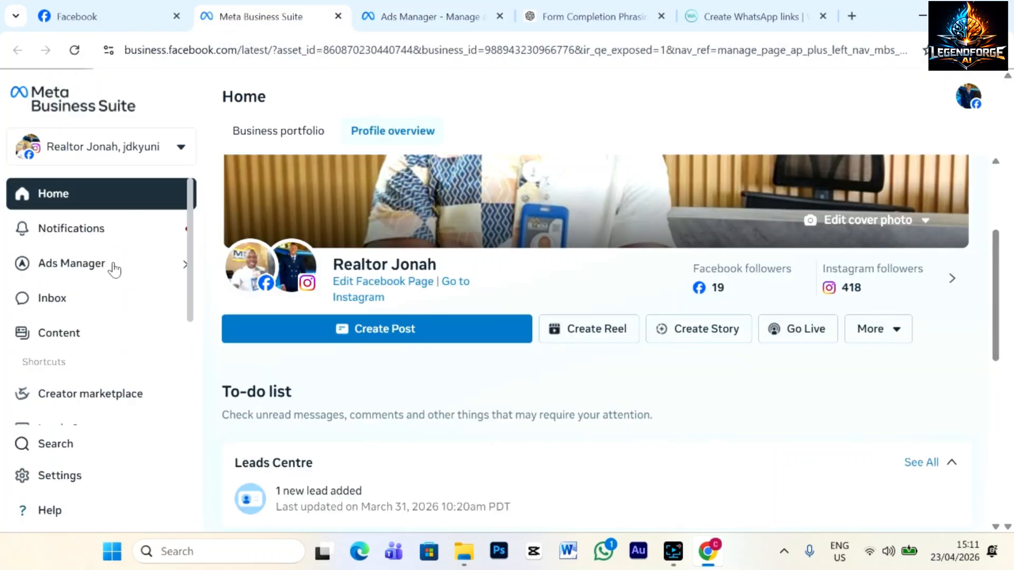
click(112, 264)
click(244, 298)
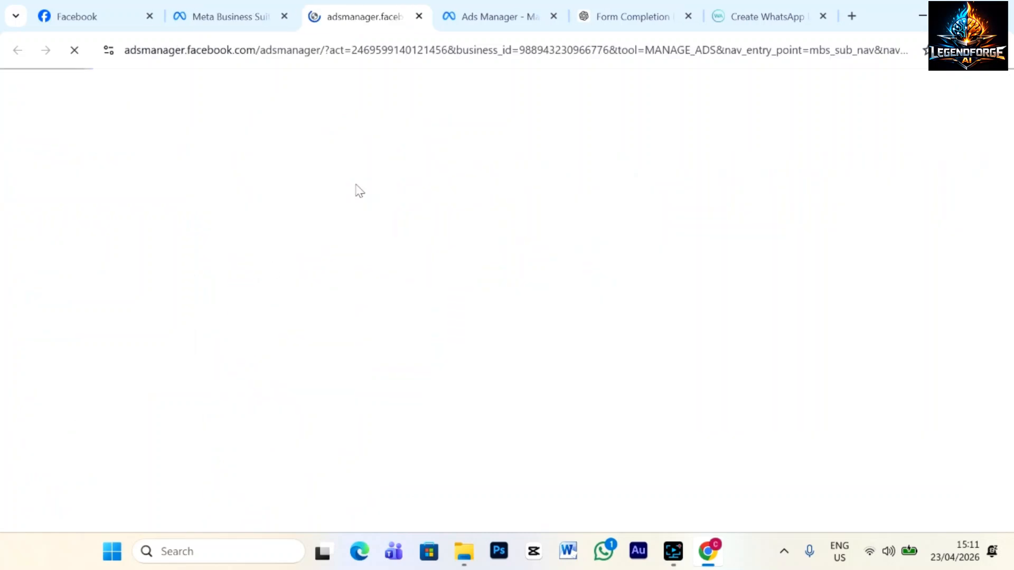
click(361, 95)
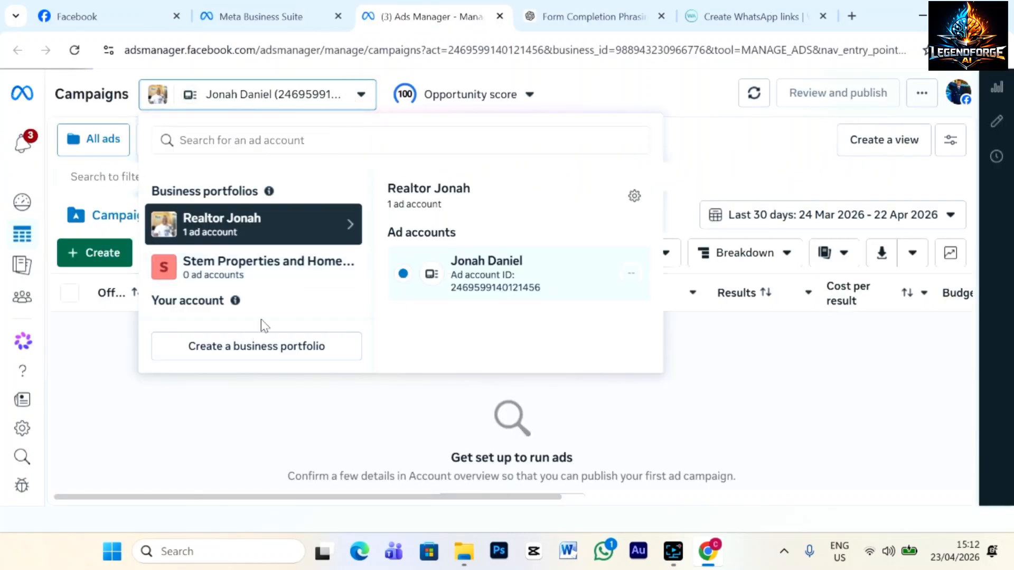
scroll(276, 273, down, 1)
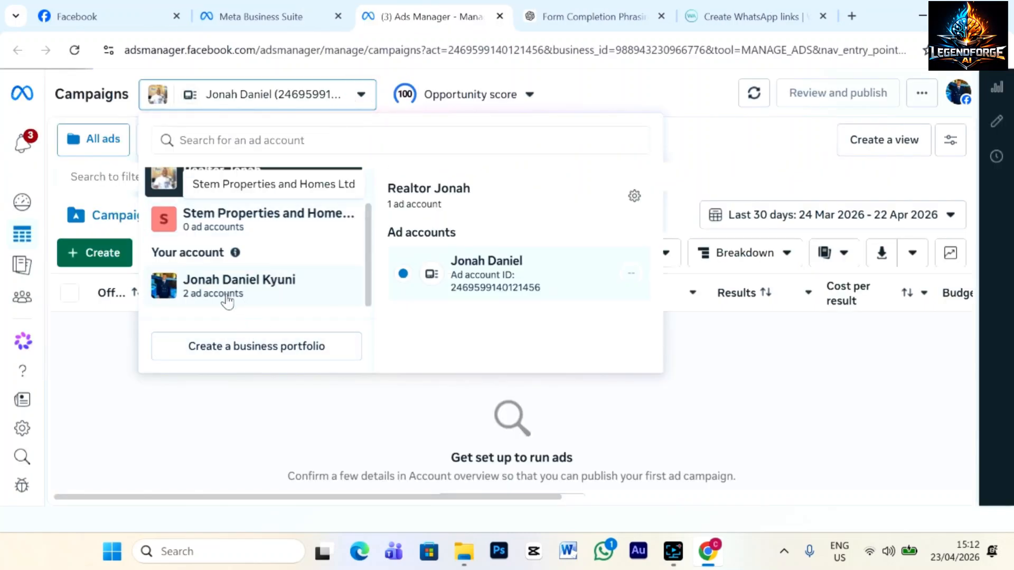
click(232, 292)
click(402, 327)
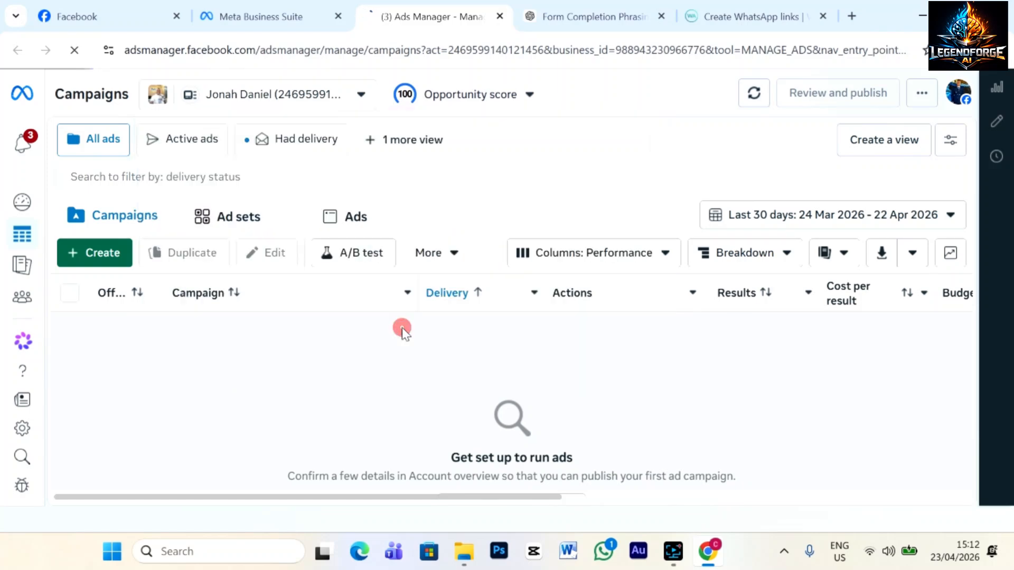